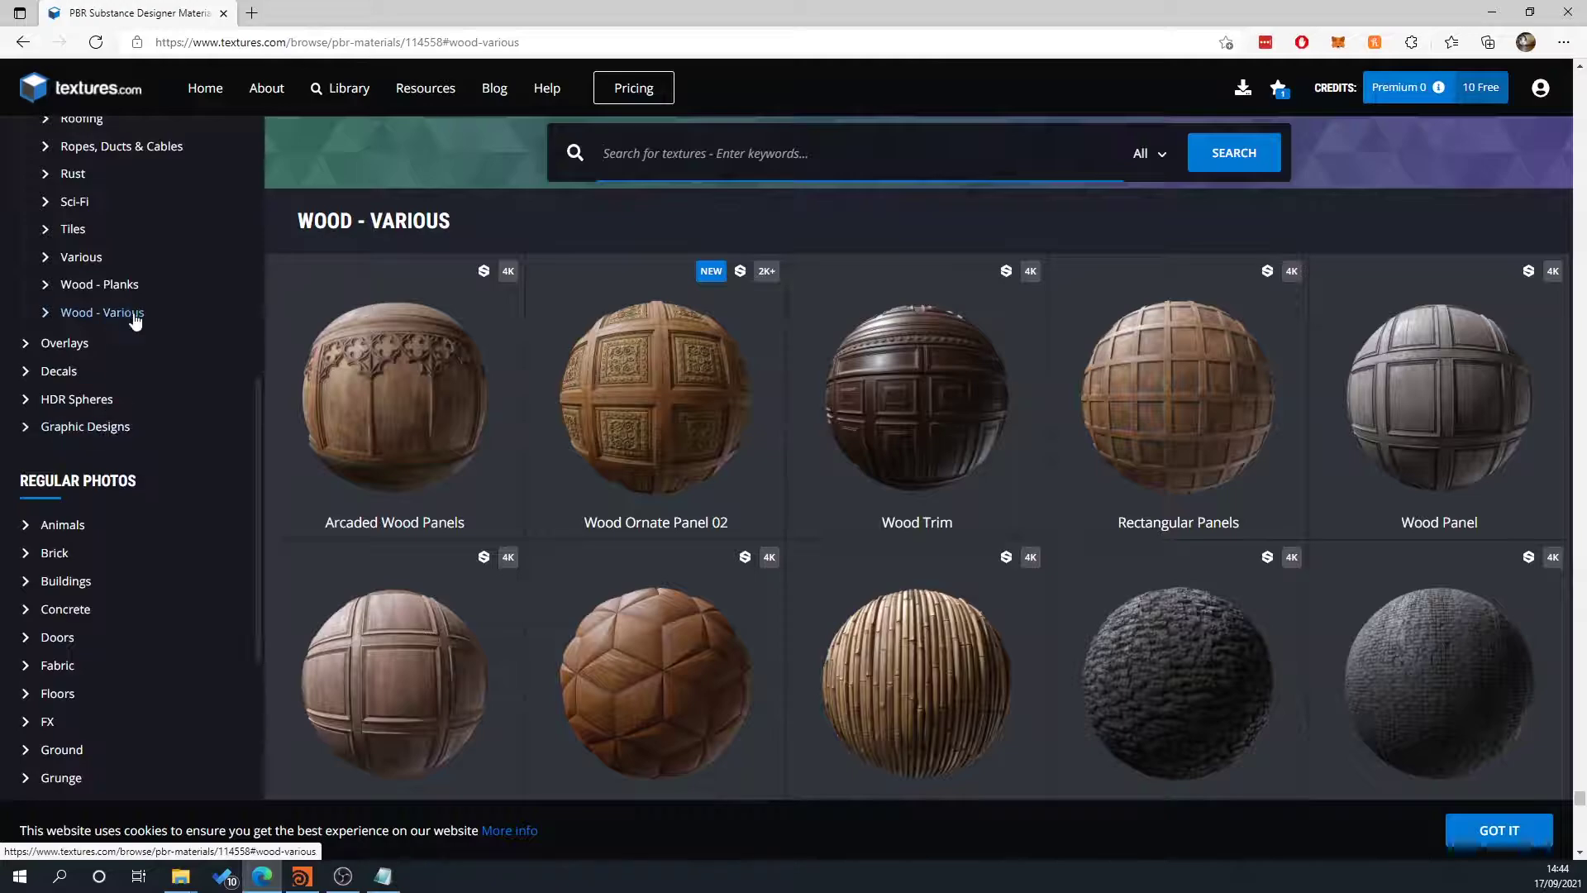
# Browse the Wood - Various materials, open Rough Wood, and examine its flat maps and available download sizes.
pyautogui.scroll(-10, 840, 496)
pyautogui.scroll(-10, 992, 463)
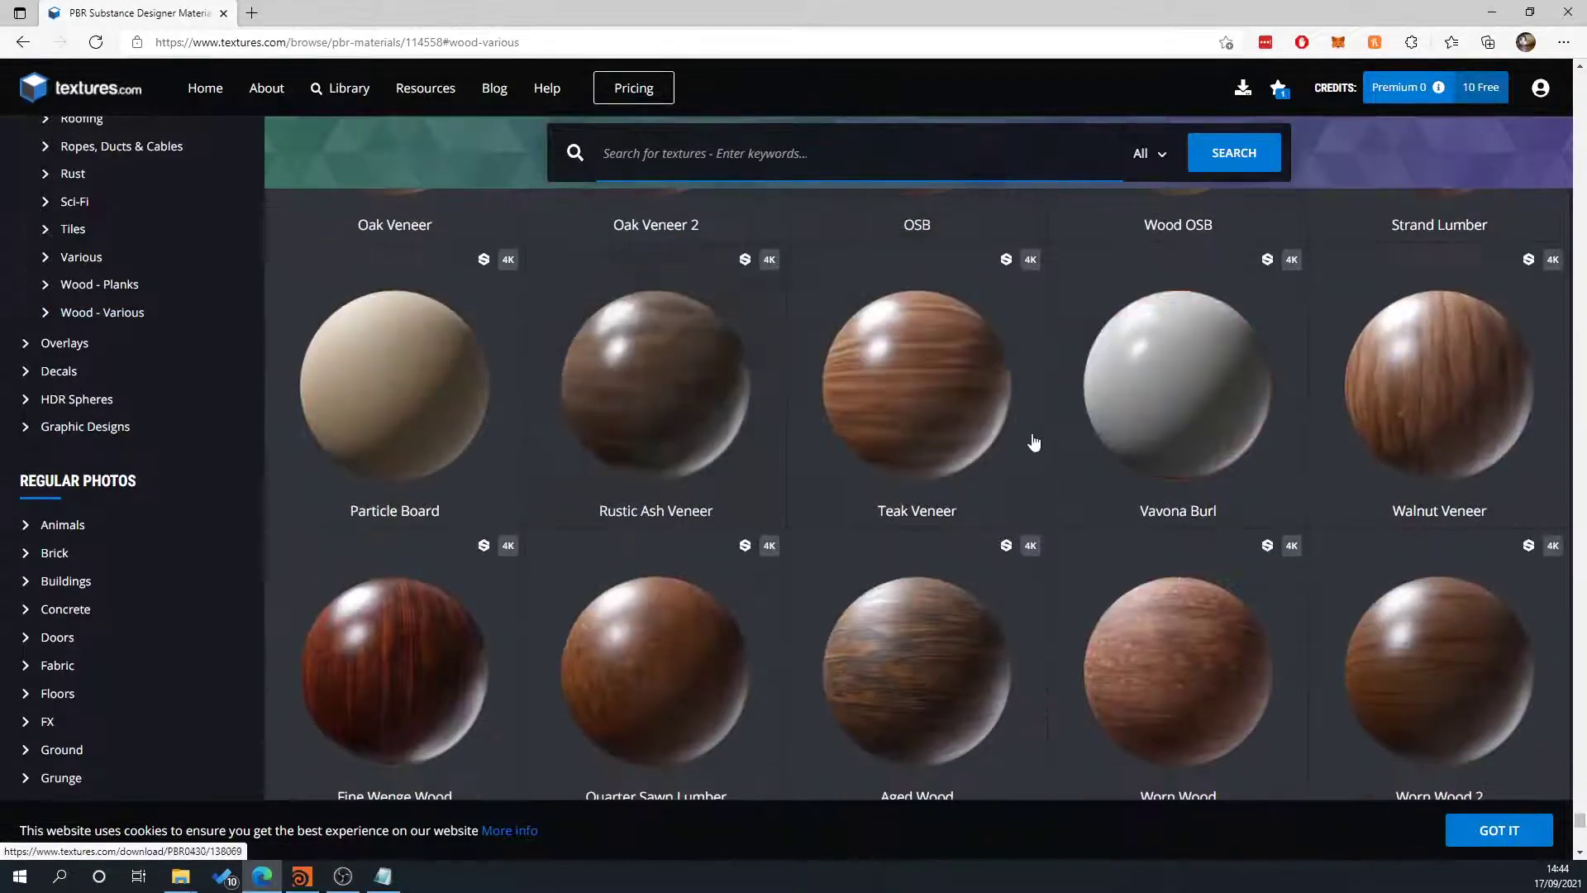
pyautogui.scroll(3, 1158, 447)
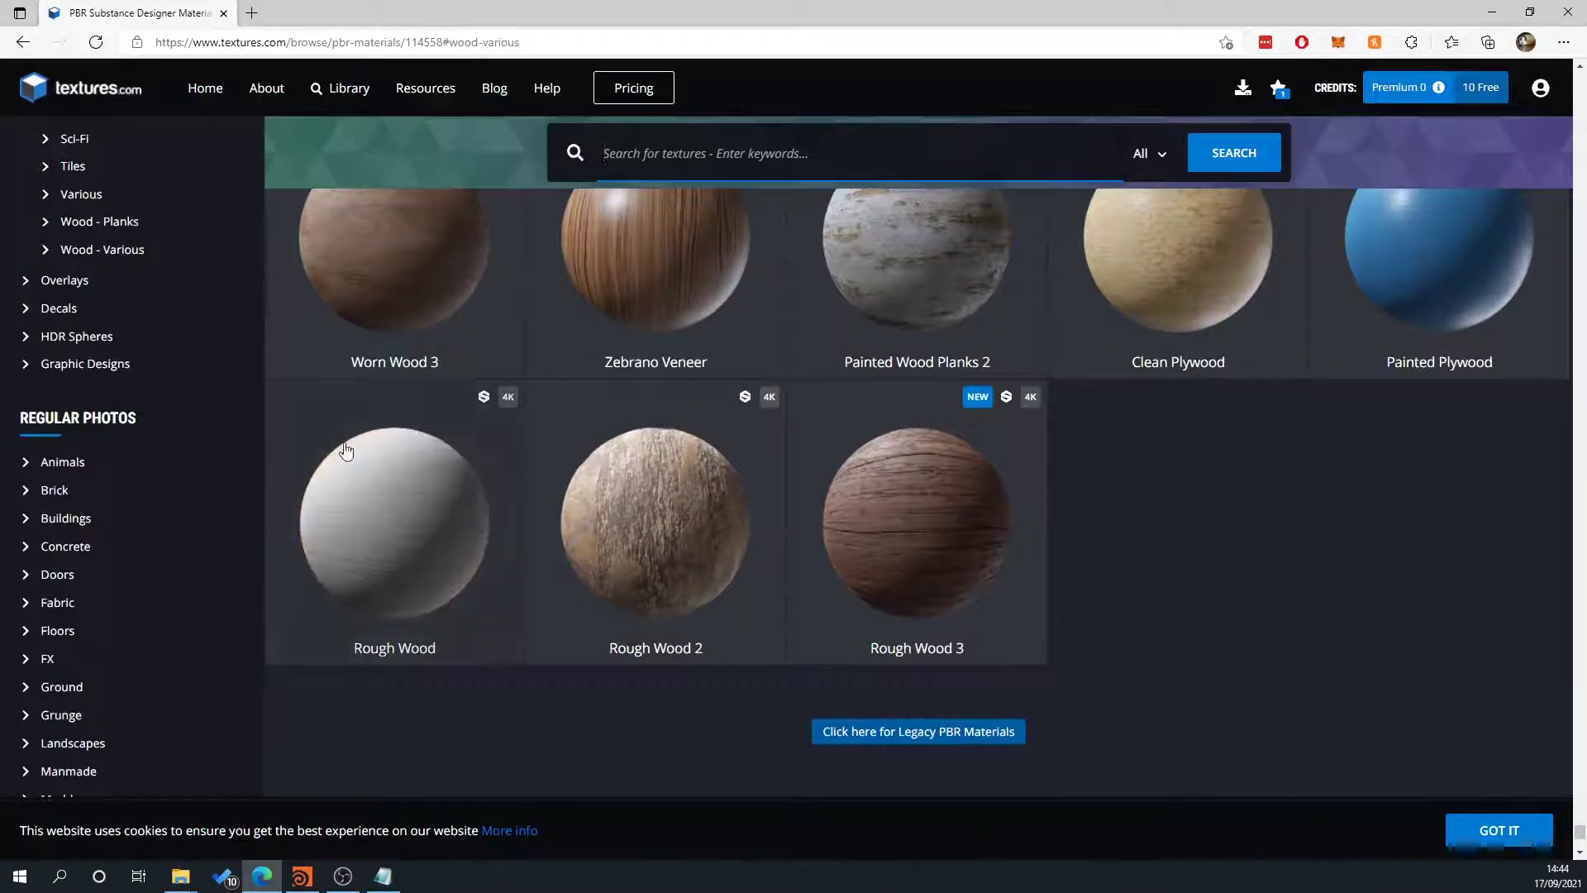
pyautogui.click(417, 509)
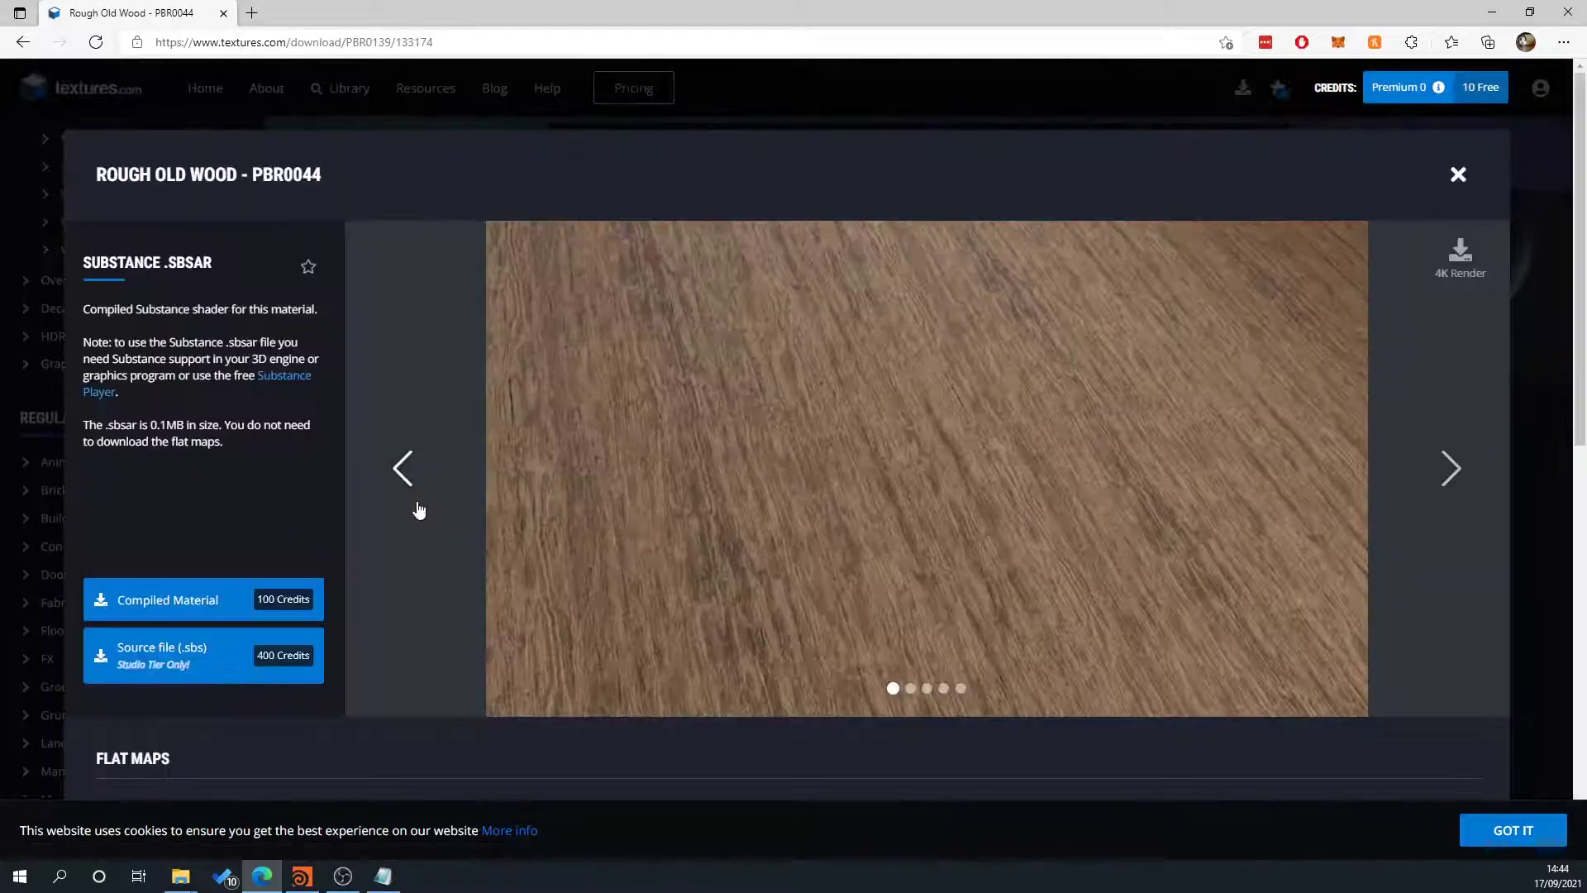
pyautogui.scroll(-2, 1109, 284)
pyautogui.scroll(-3, 1109, 284)
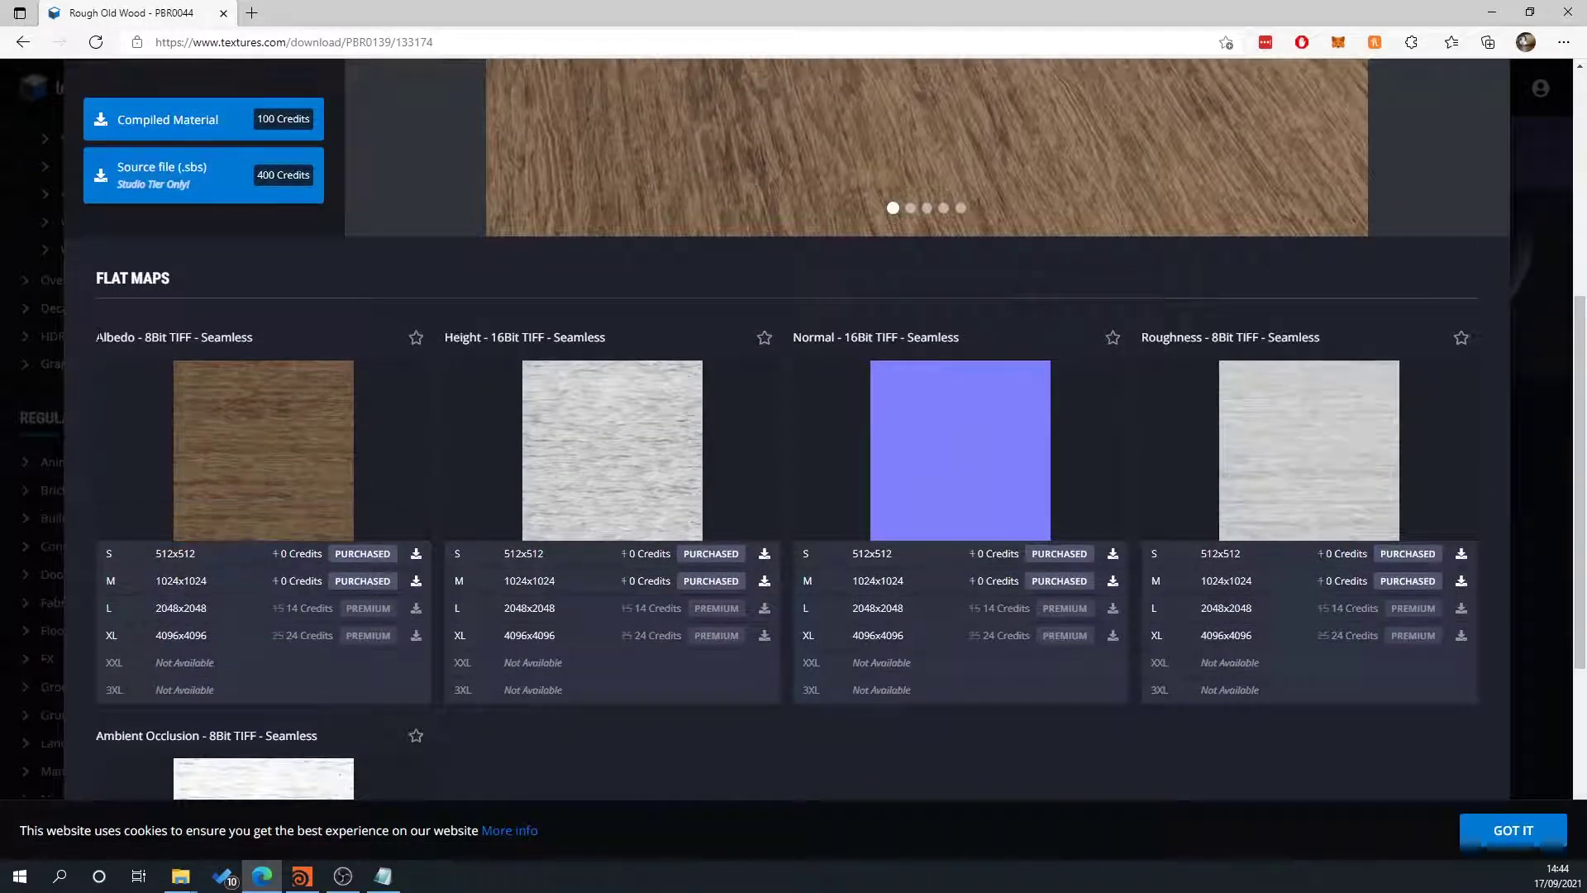
pyautogui.scroll(-4, 819, 412)
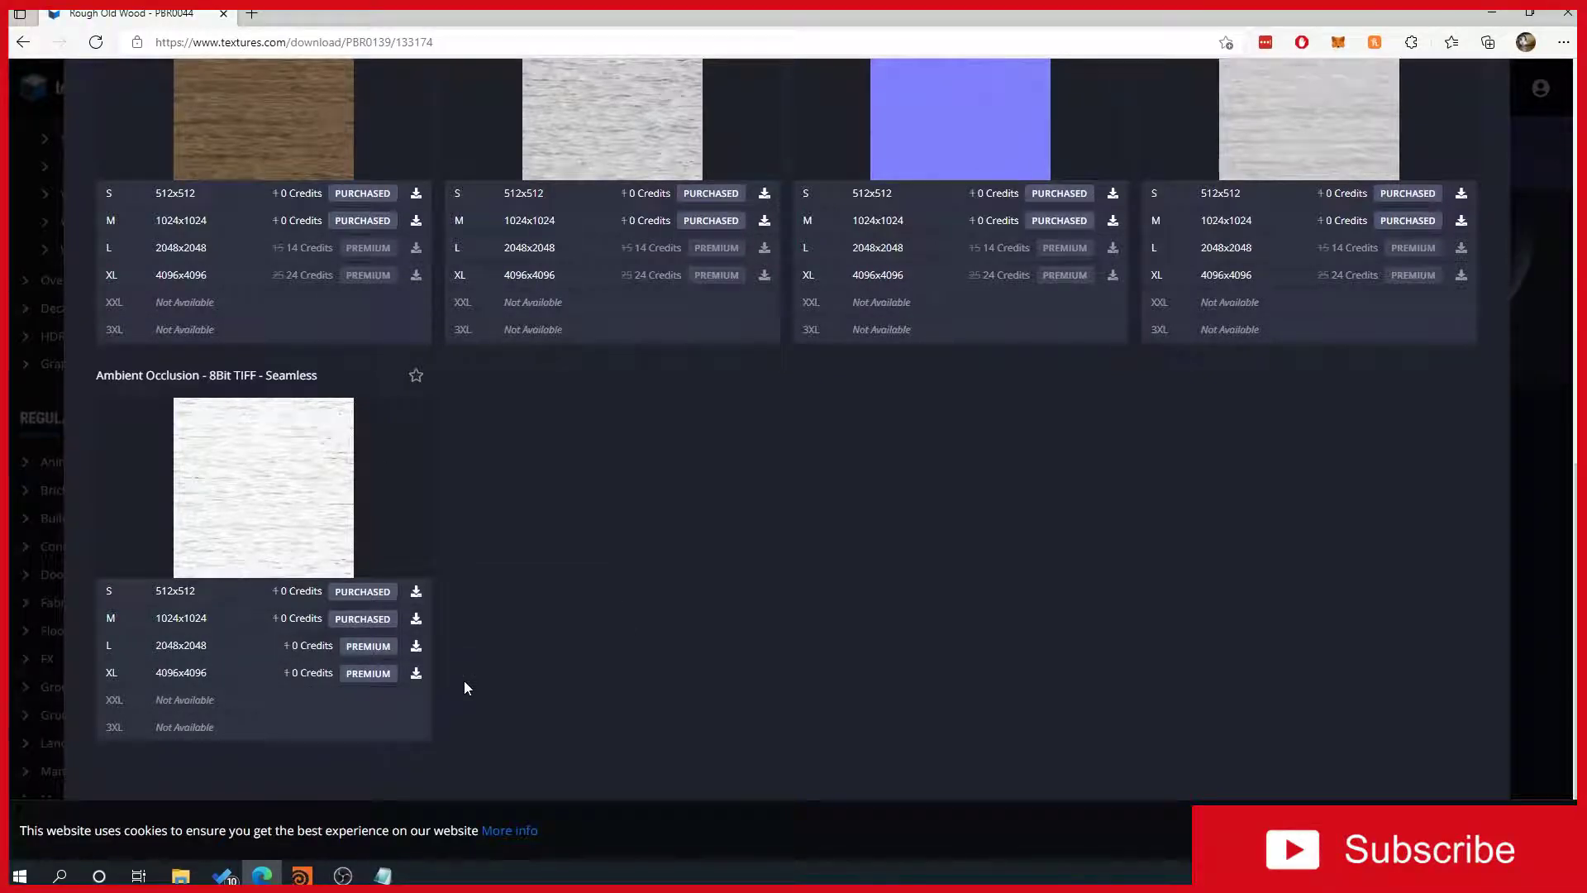
# Switch to Houdini and examine the fence's node network and the whole fence model.
pyautogui.click(319, 875)
pyautogui.scroll(5, 1137, 686)
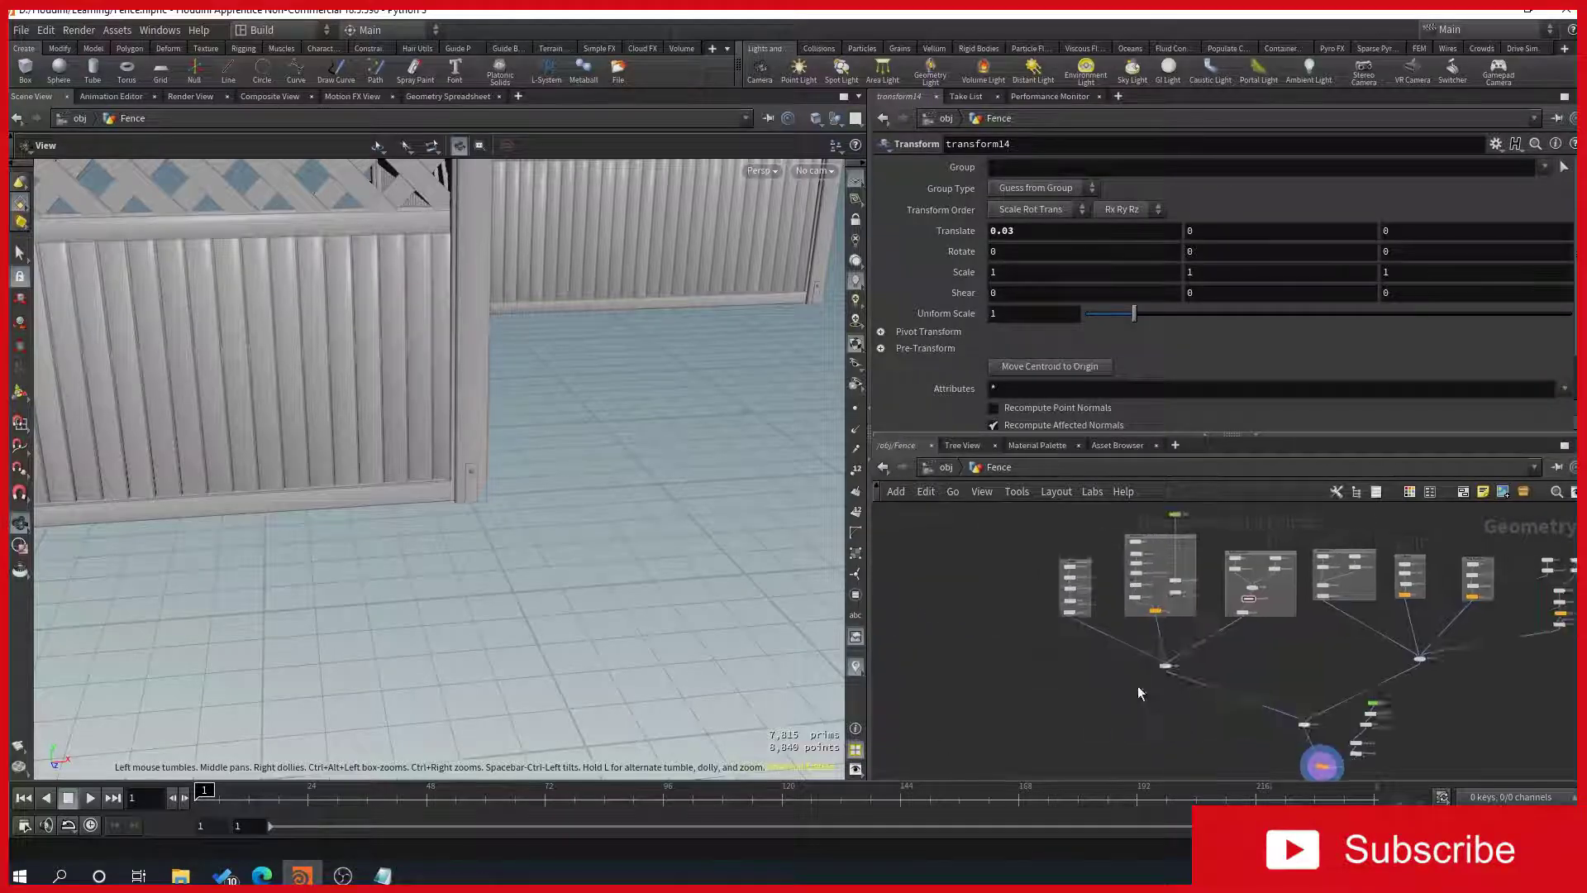
pyautogui.moveTo(1320, 675); pyautogui.dragTo(1233, 650, button='middle')
pyautogui.scroll(-5, 1232, 650)
pyautogui.moveTo(1105, 550); pyautogui.dragTo(632, 281, button='middle')
pyautogui.scroll(2, 971, 592)
pyautogui.moveTo(971, 592); pyautogui.dragTo(1141, 667, button='middle')
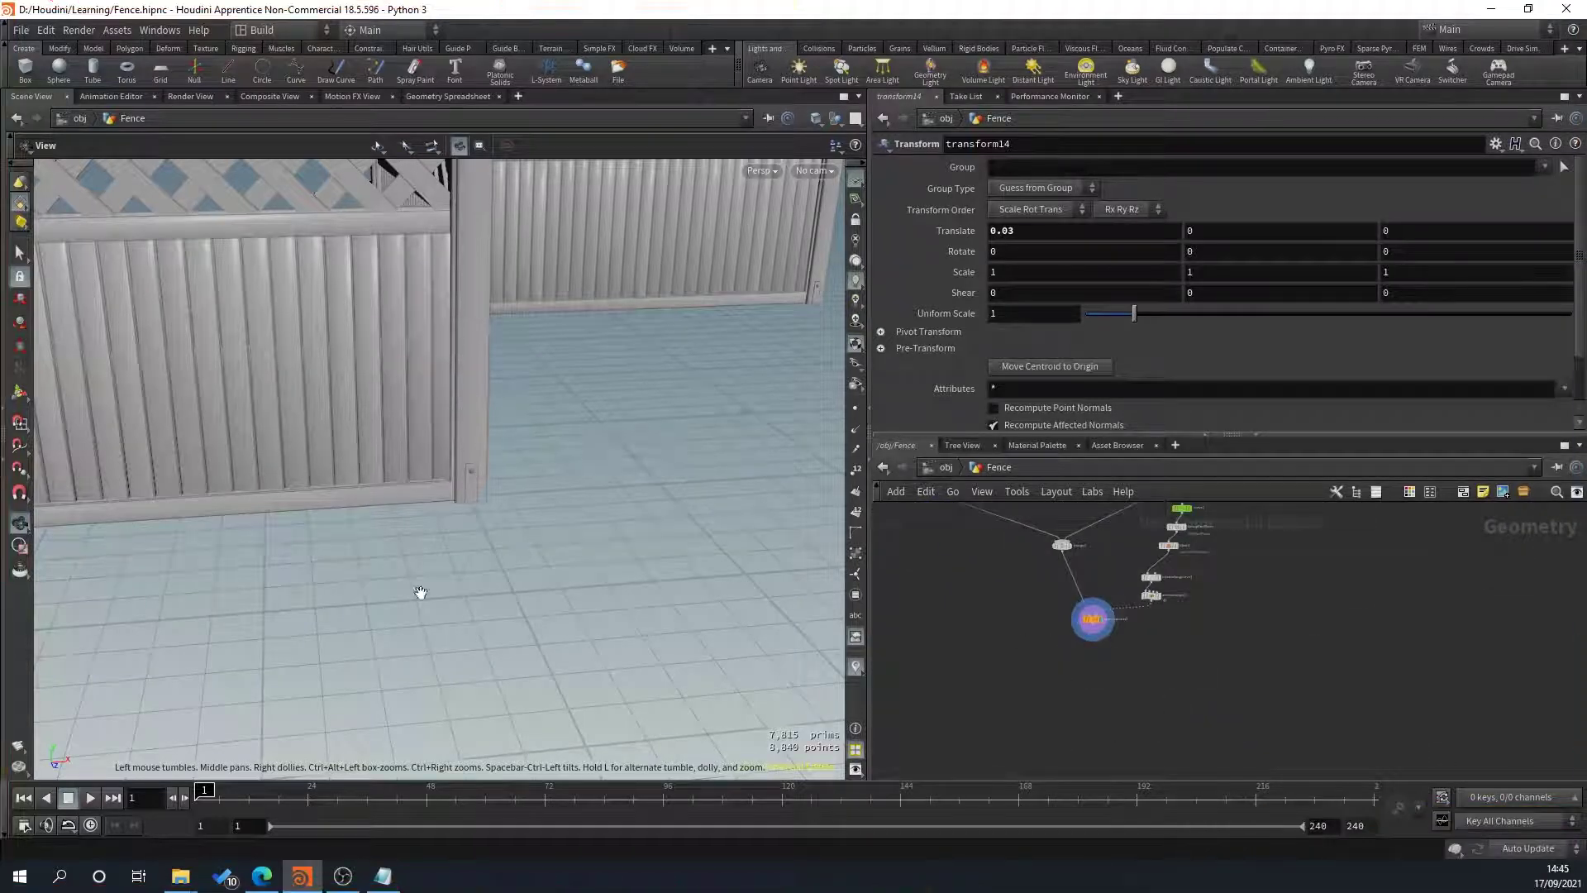
pyautogui.moveTo(1075, 579); pyautogui.dragTo(1095, 620, button='middle')
pyautogui.scroll(4, 1095, 621)
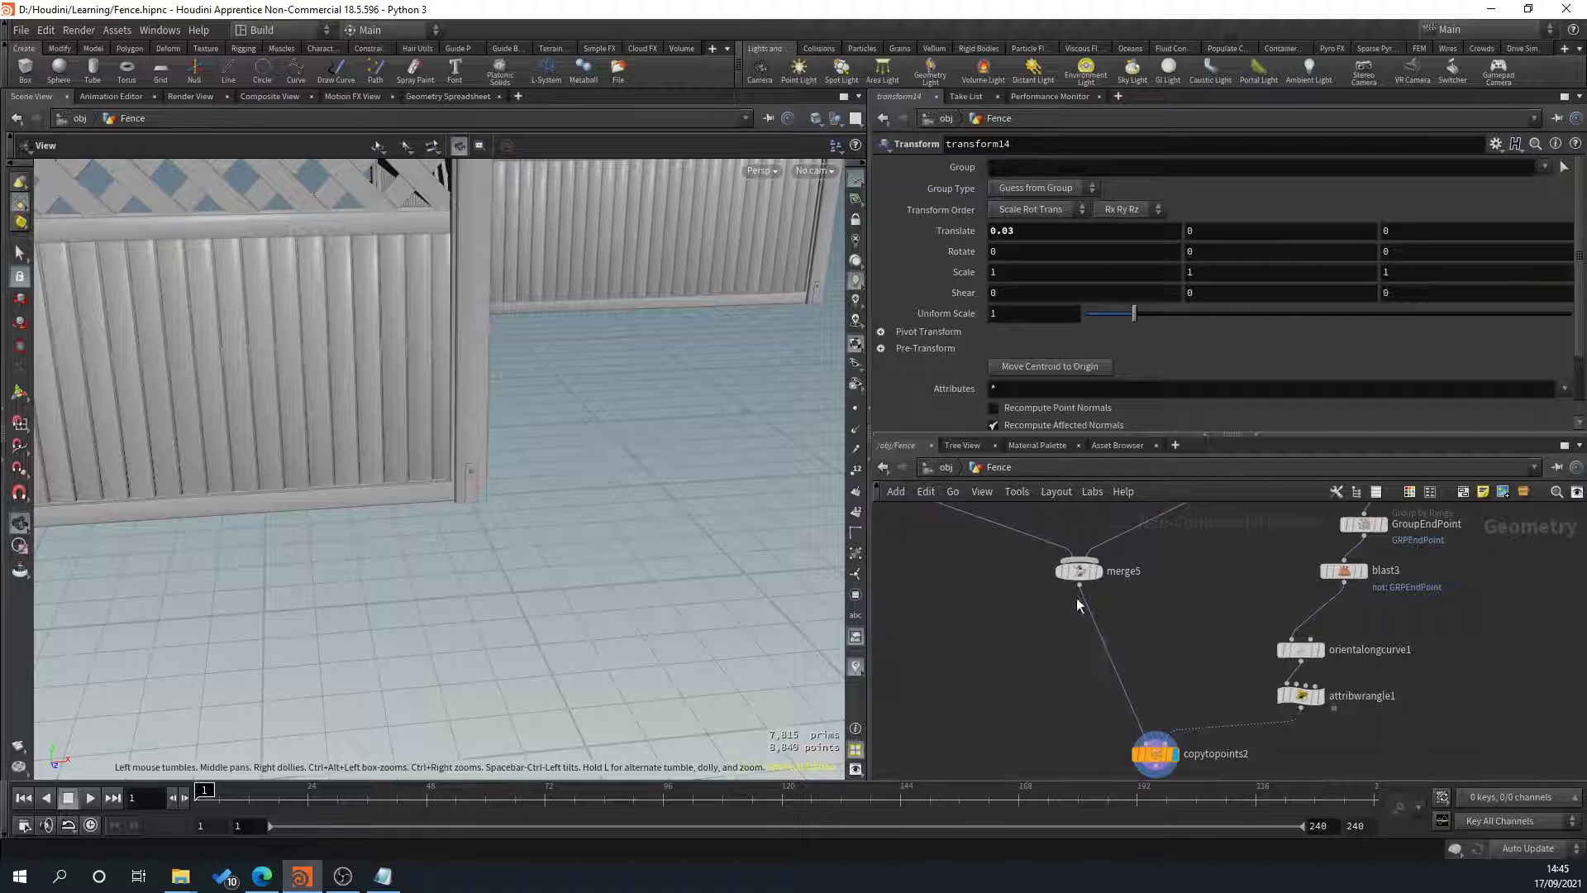
pyautogui.moveTo(264, 453); pyautogui.dragTo(238, 482, button='middle')
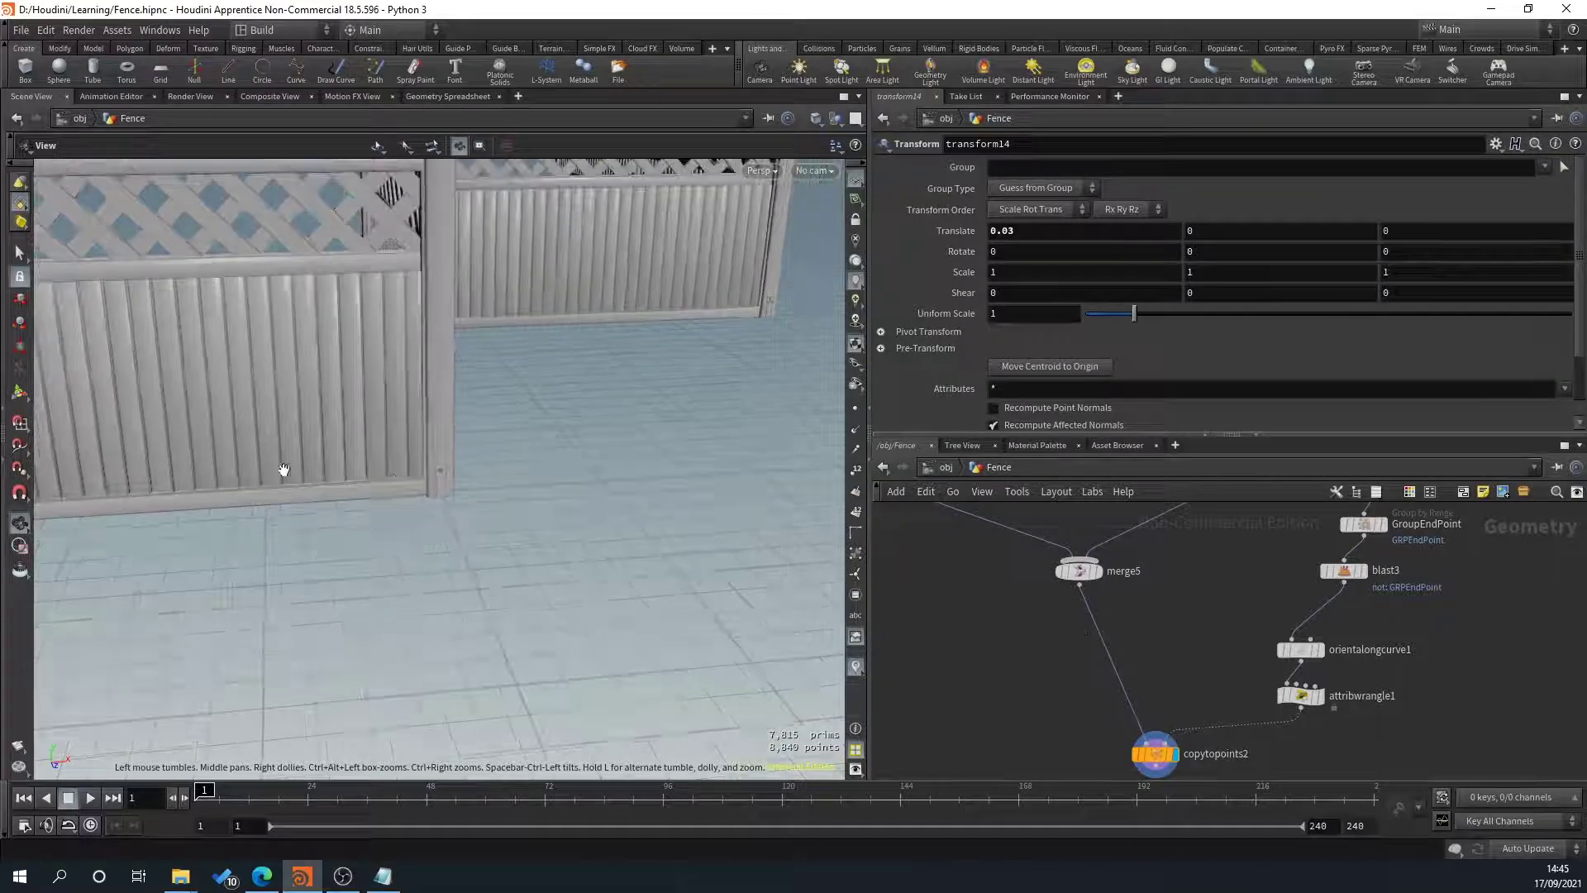
pyautogui.scroll(-4, 1257, 675)
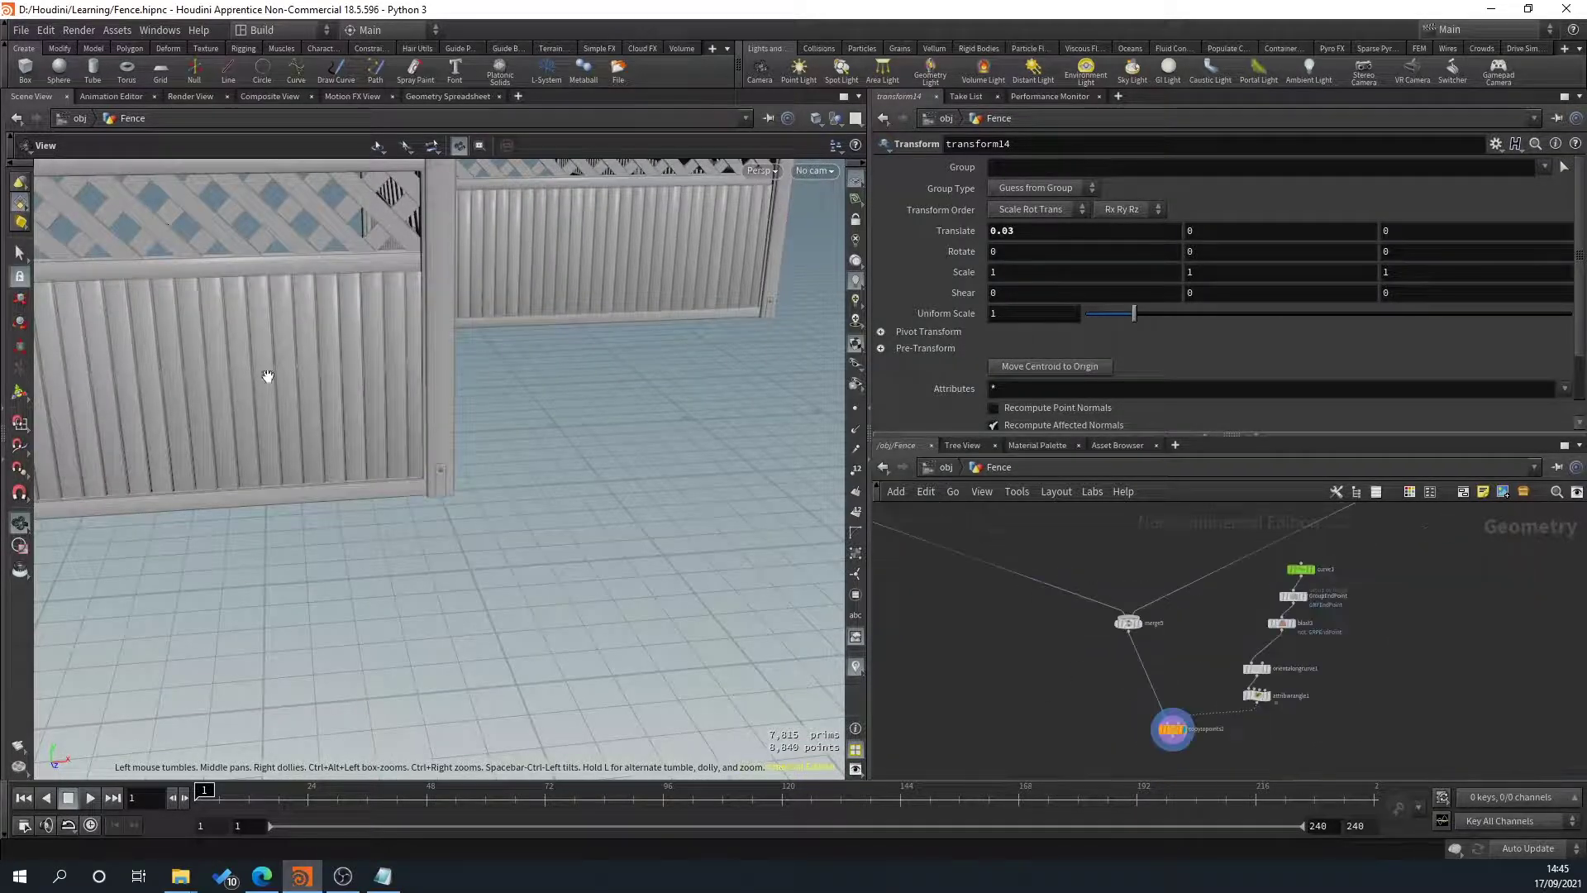
pyautogui.moveTo(266, 372); pyautogui.dragTo(415, 531)
pyautogui.scroll(2, 390, 521)
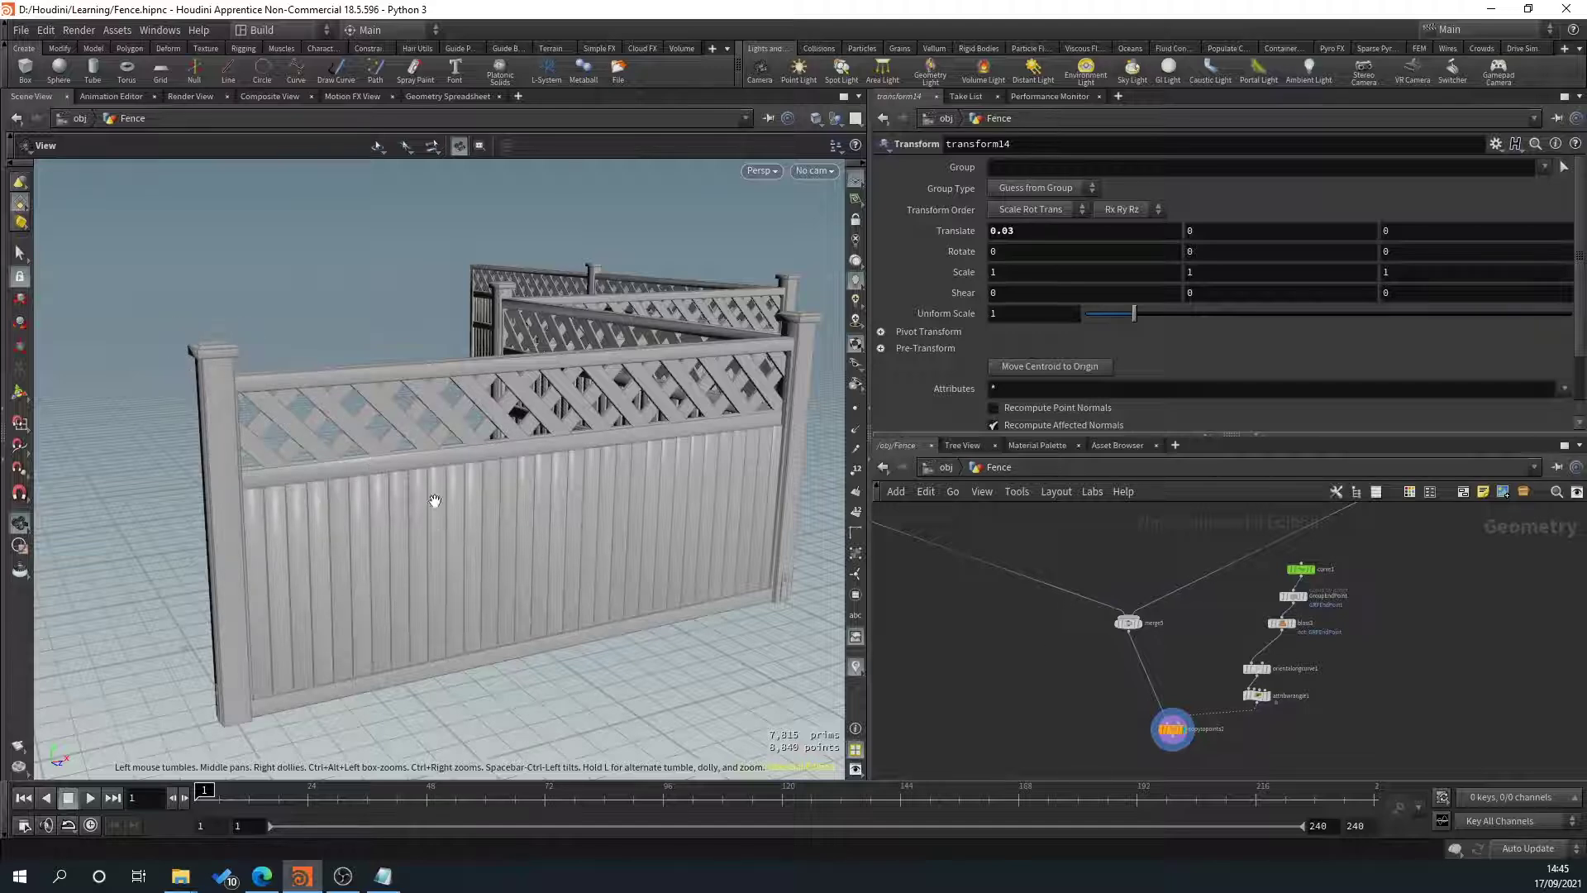
# Find the Post Base node group and display the output of its polybevel1 node.
pyautogui.moveTo(952, 588); pyautogui.dragTo(1204, 642, button='middle')
pyautogui.moveTo(1045, 580); pyautogui.dragTo(1069, 655, button='middle')
pyautogui.moveTo(921, 538); pyautogui.dragTo(1081, 666, button='middle')
pyautogui.scroll(4, 1000, 626)
pyautogui.moveTo(1102, 613); pyautogui.dragTo(1116, 630, button='middle')
pyautogui.scroll(-5, 1098, 630)
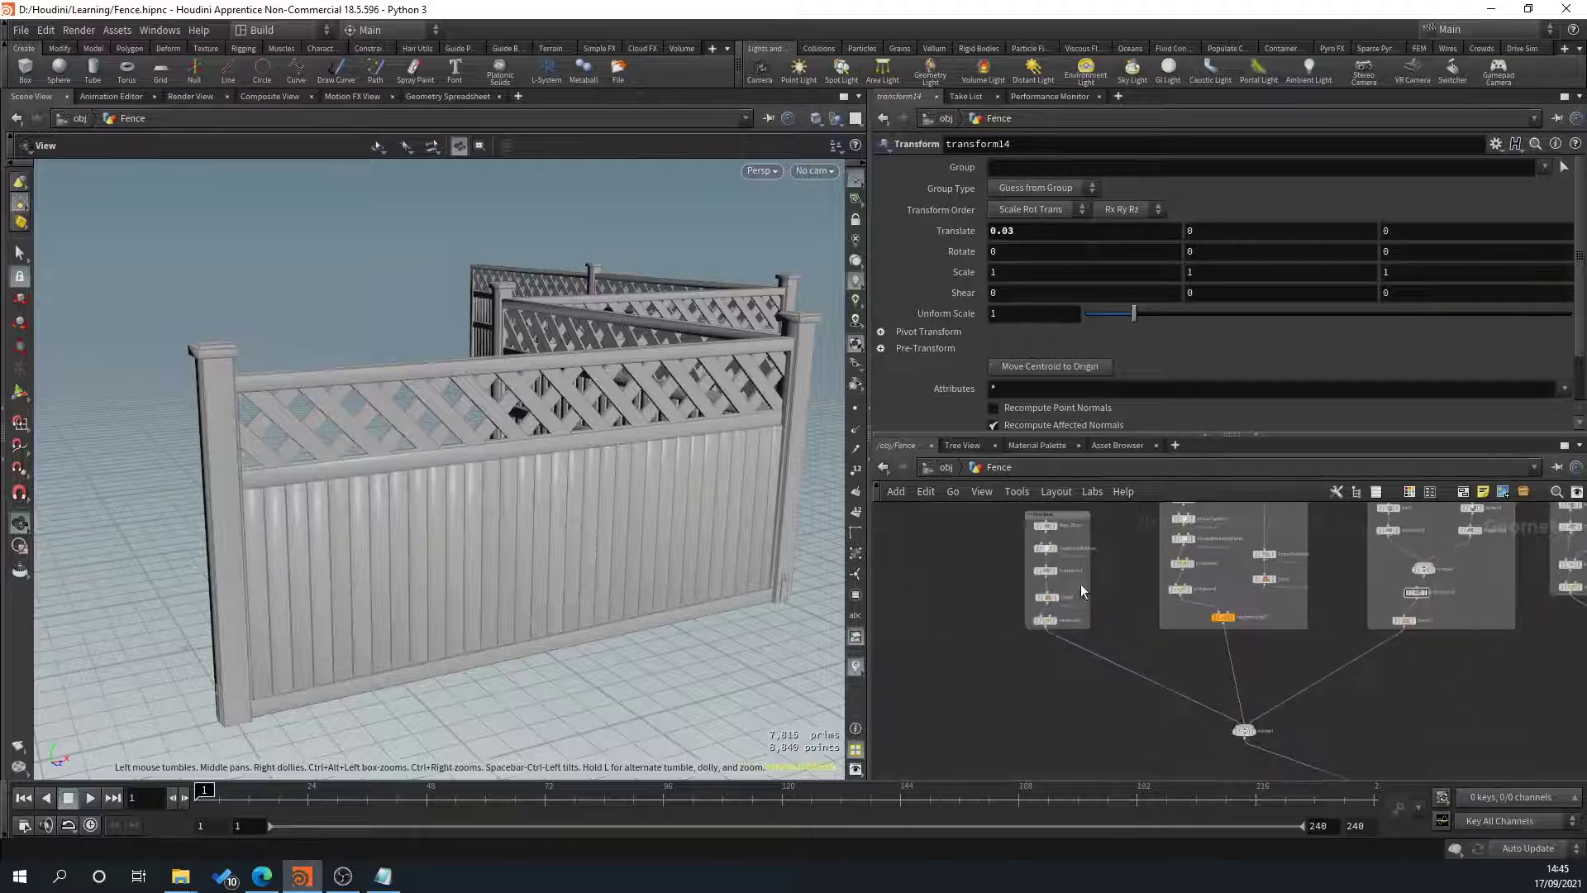
pyautogui.moveTo(1039, 538); pyautogui.dragTo(1056, 573, button='middle')
pyautogui.scroll(1, 1055, 573)
pyautogui.scroll(2, 1056, 576)
pyautogui.click(1043, 530)
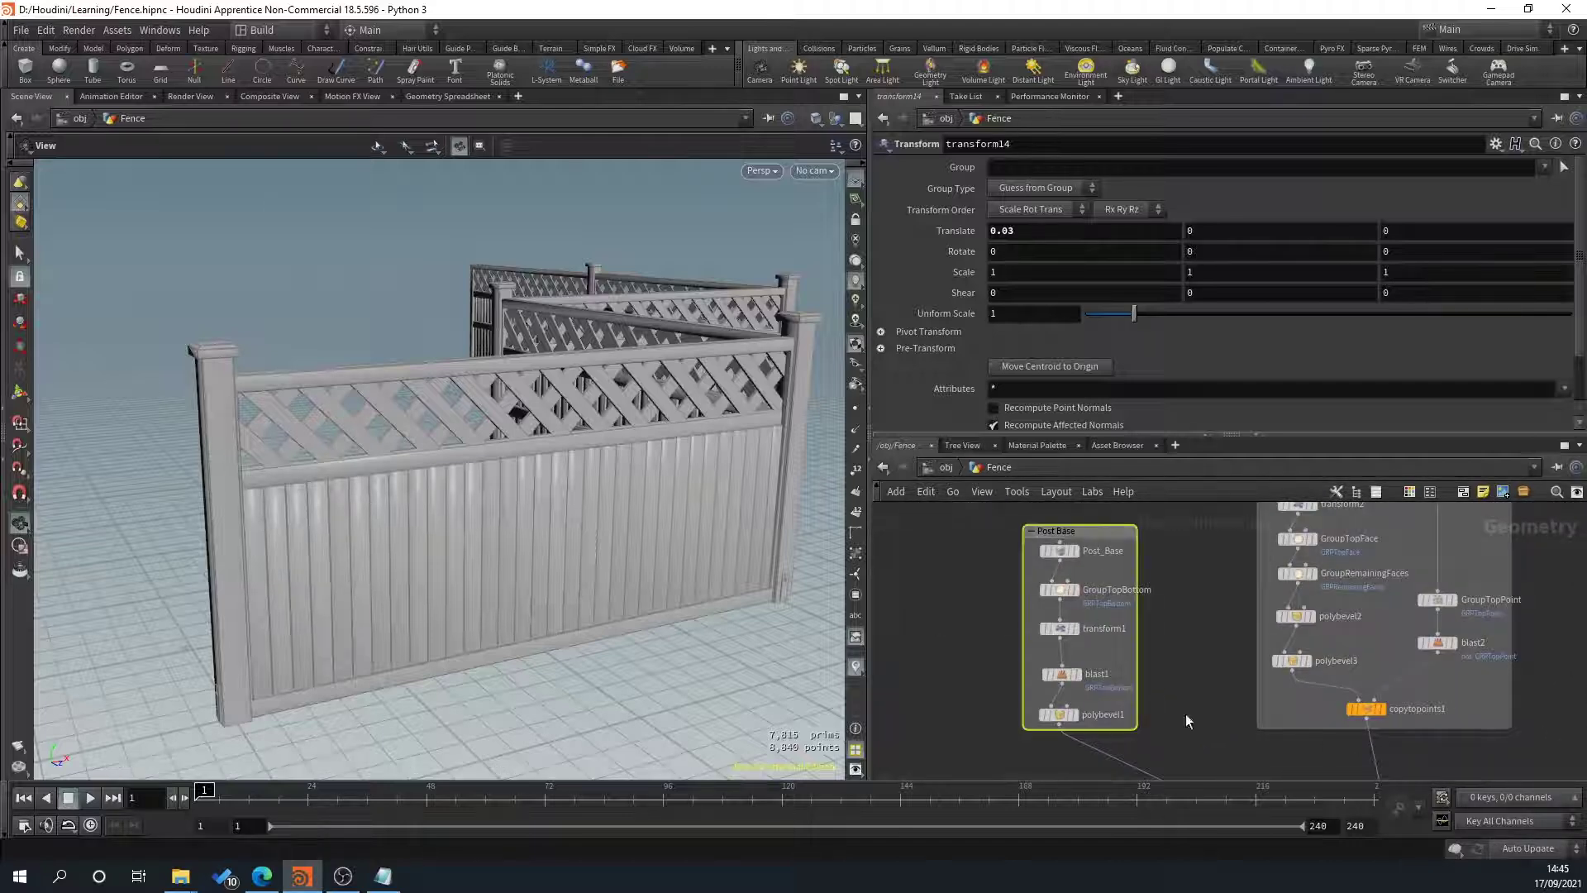
pyautogui.moveTo(1186, 713); pyautogui.dragTo(1178, 665, button='middle')
pyautogui.scroll(2, 952, 743)
pyautogui.click(1118, 634)
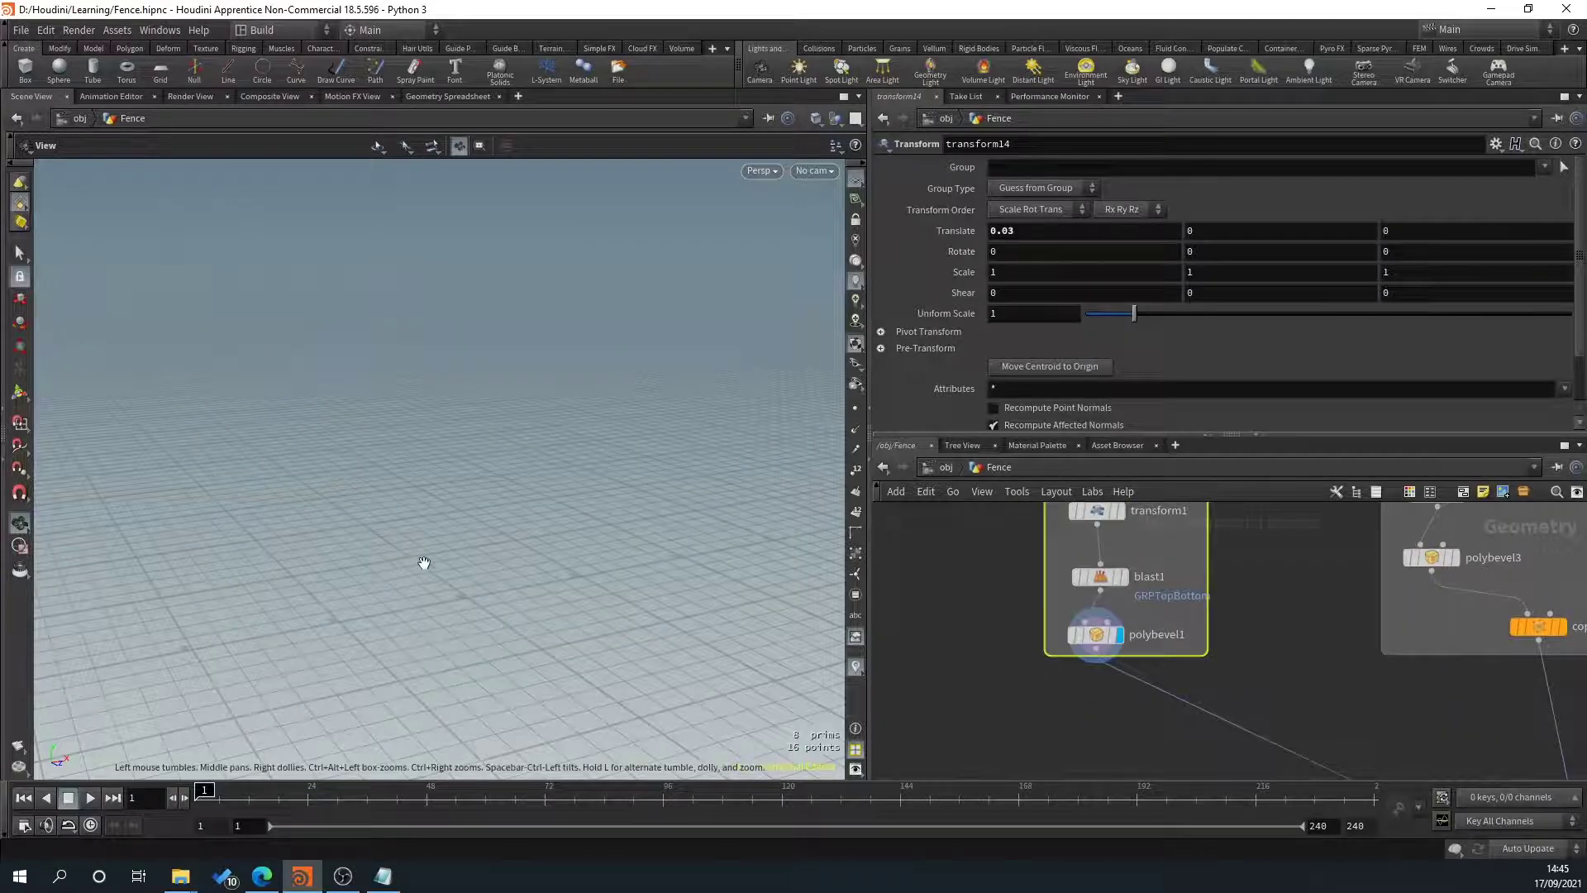
pyautogui.moveTo(550, 596); pyautogui.dragTo(751, 574)
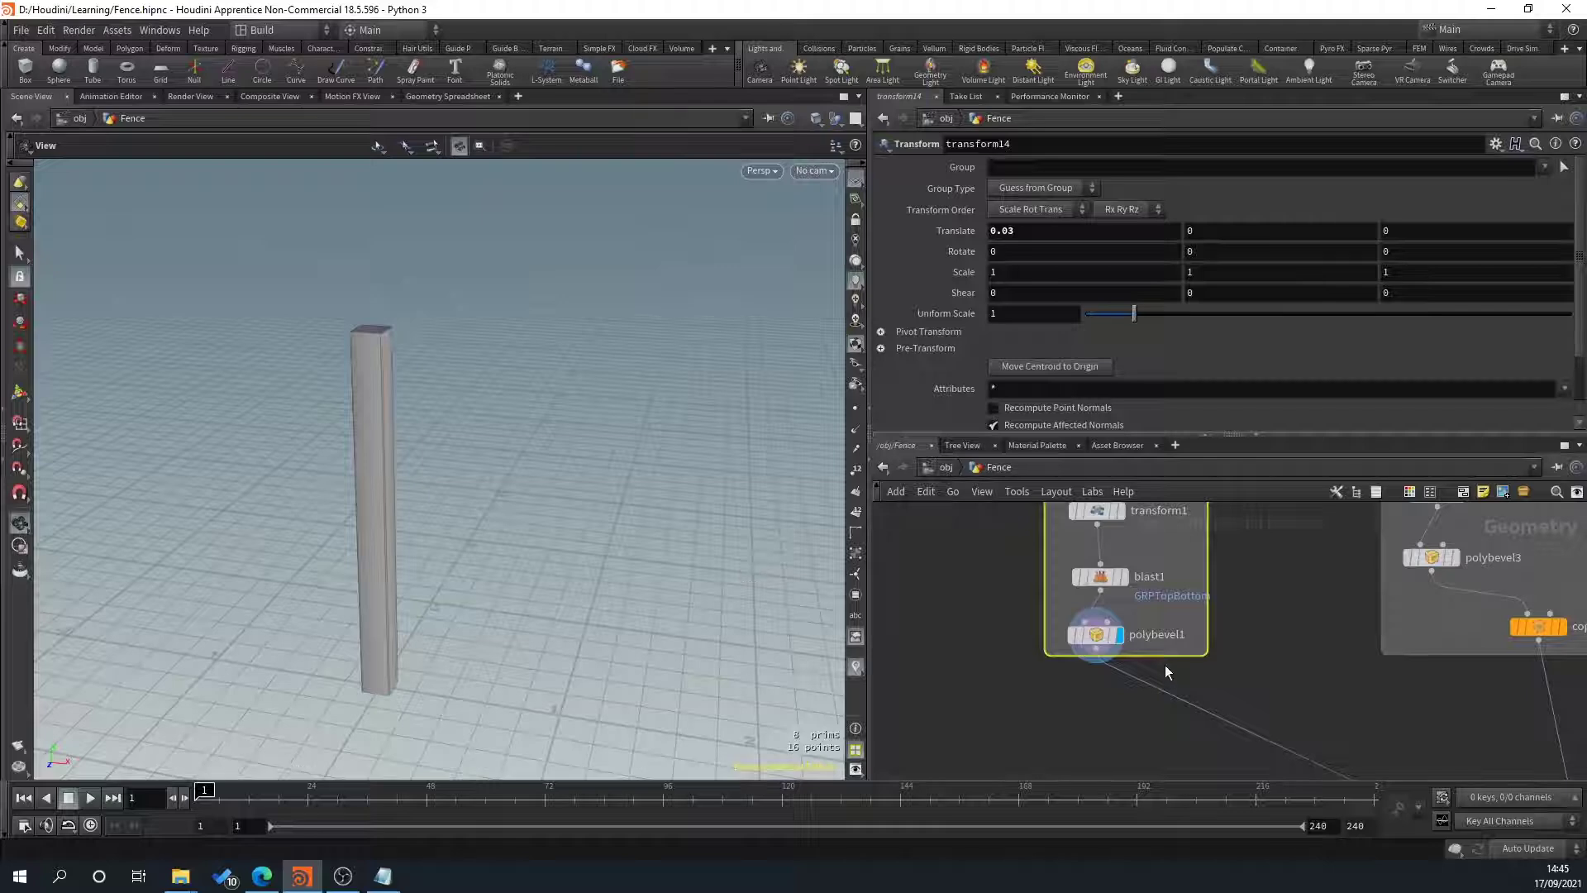
# Extend the Post Base network box downward, add a Labs Auto UV node after polybevel1, and display its result.
pyautogui.moveTo(1164, 664); pyautogui.dragTo(1173, 751)
pyautogui.moveTo(1271, 677); pyautogui.dragTo(1259, 651, button='middle')
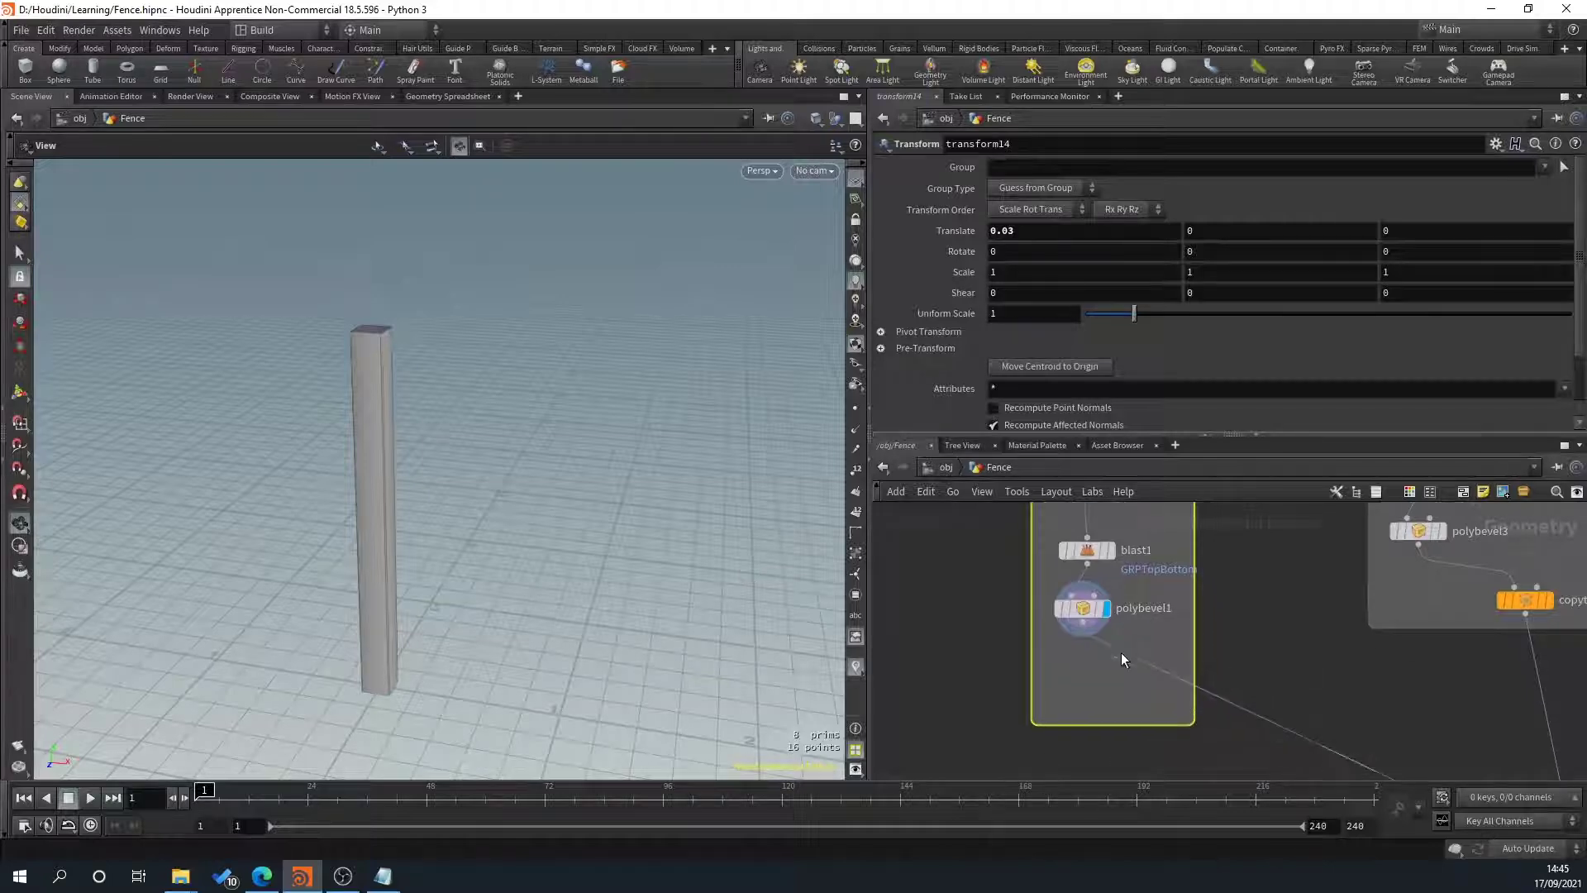
pyautogui.moveTo(1086, 632); pyautogui.dragTo(1091, 673)
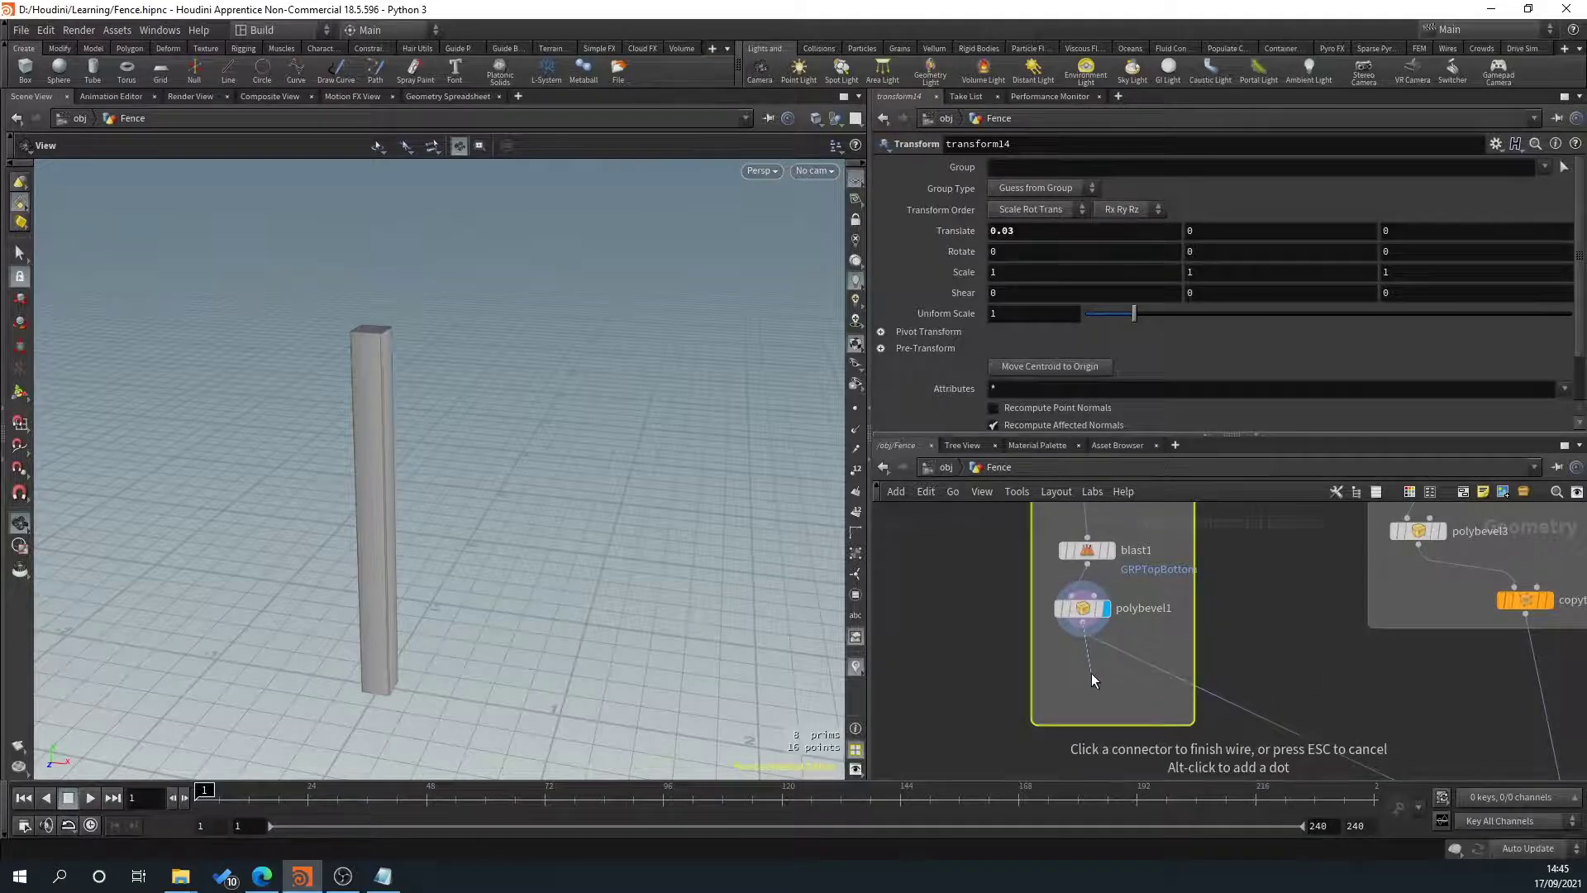
pyautogui.press('Tab')
pyautogui.write('auto')
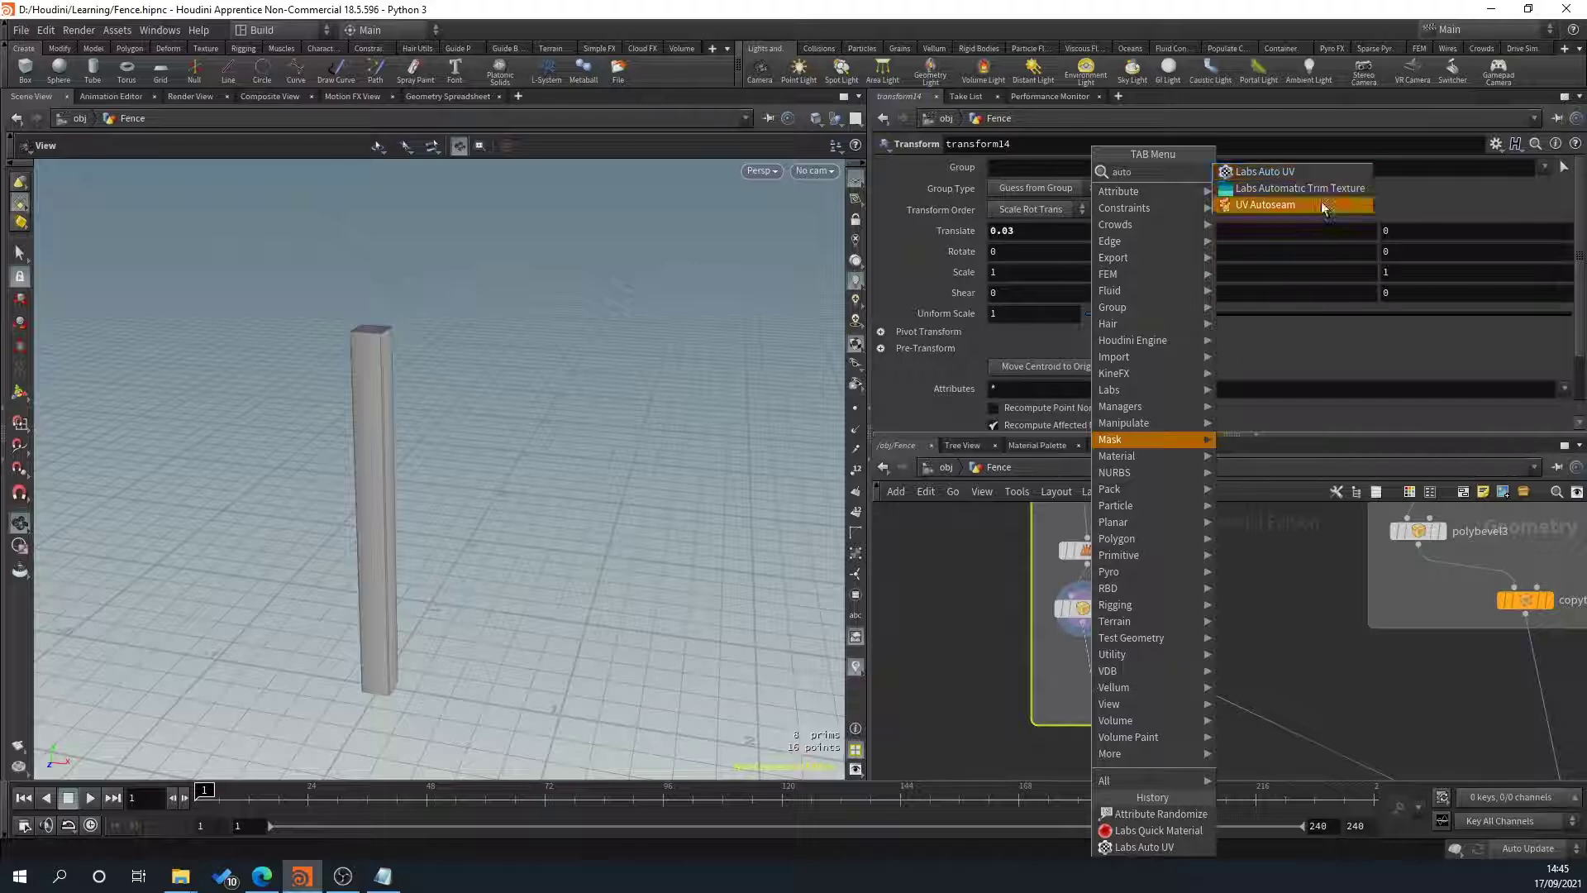
pyautogui.click(1318, 175)
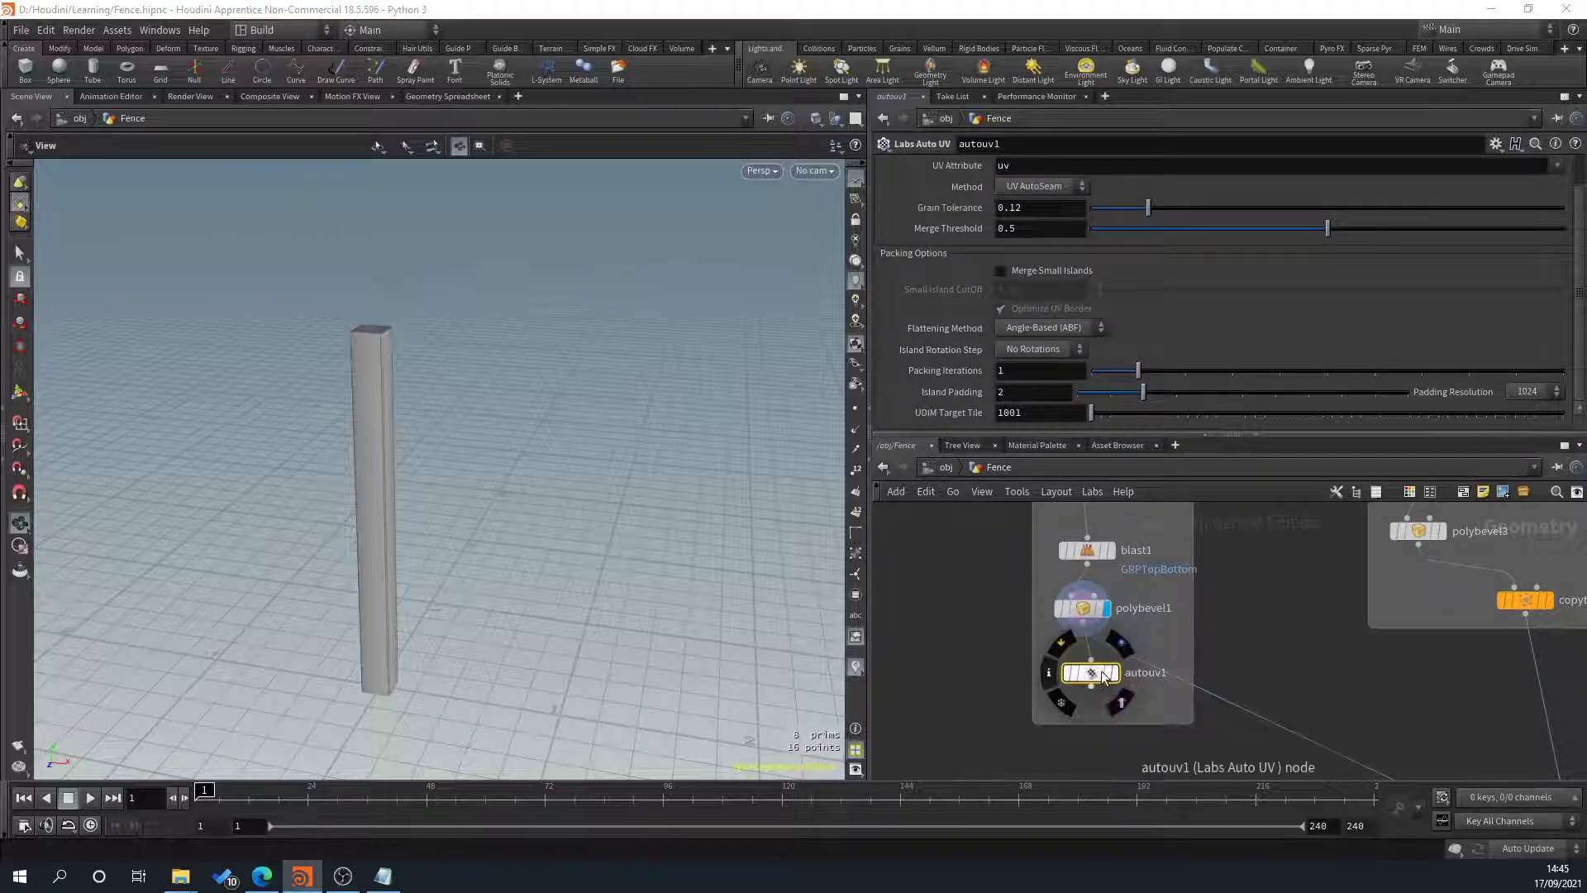
pyautogui.moveTo(1098, 681)
pyautogui.mouseDown()
pyautogui.moveTo(1136, 671)
pyautogui.moveTo(1094, 673)
pyautogui.mouseUp()
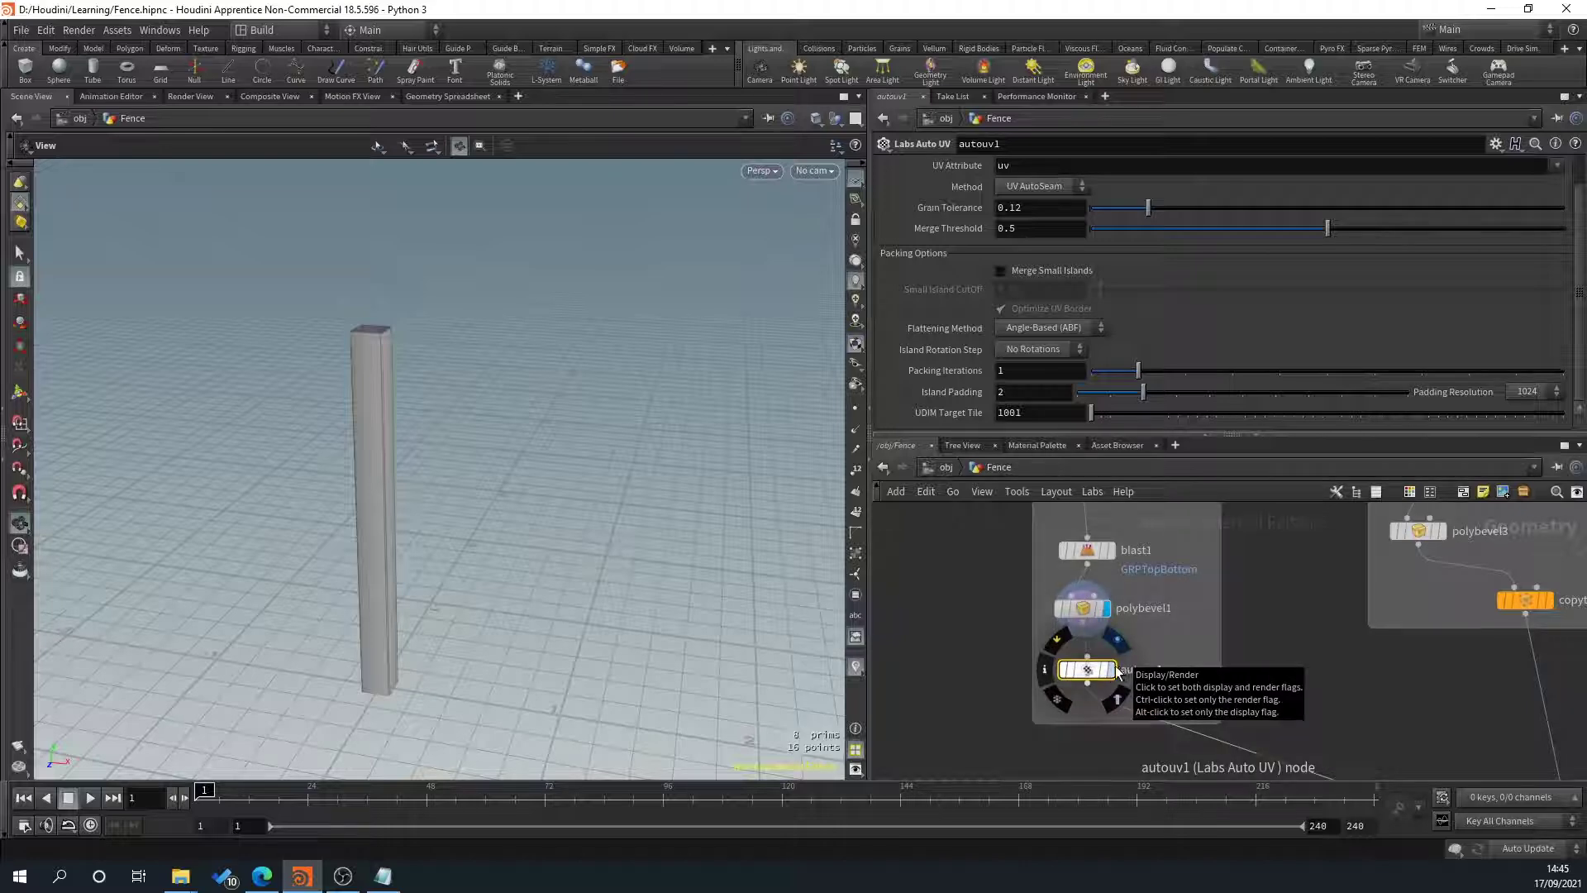
pyautogui.click(1111, 670)
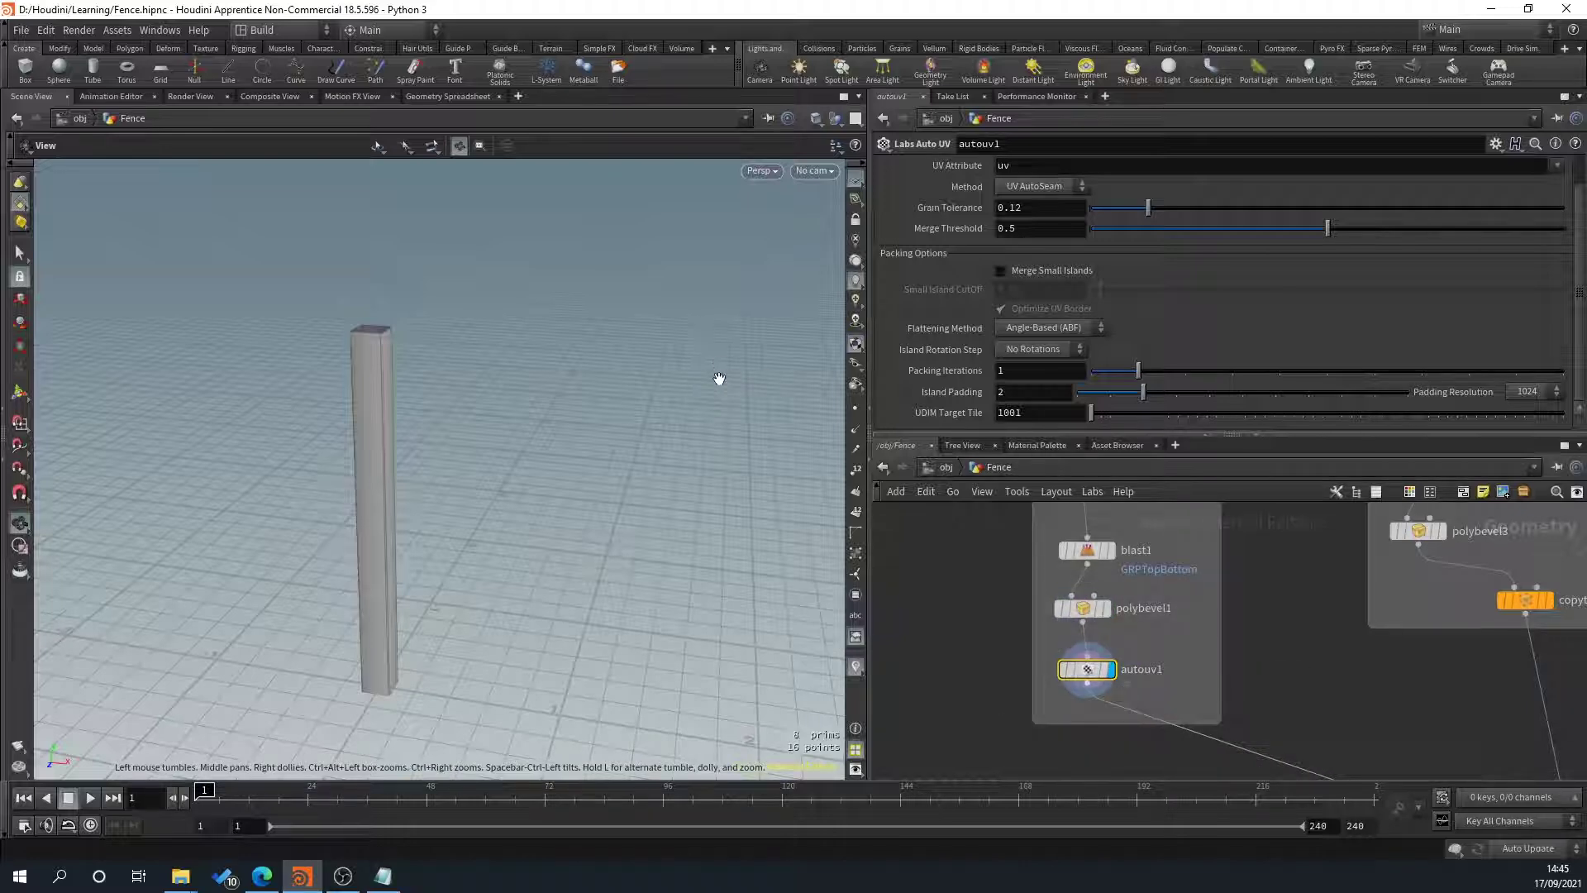
# Show the UV view and compare the post's UVs at polybevel1 and at the Auto UV node.
pyautogui.hotkey('space', '5')
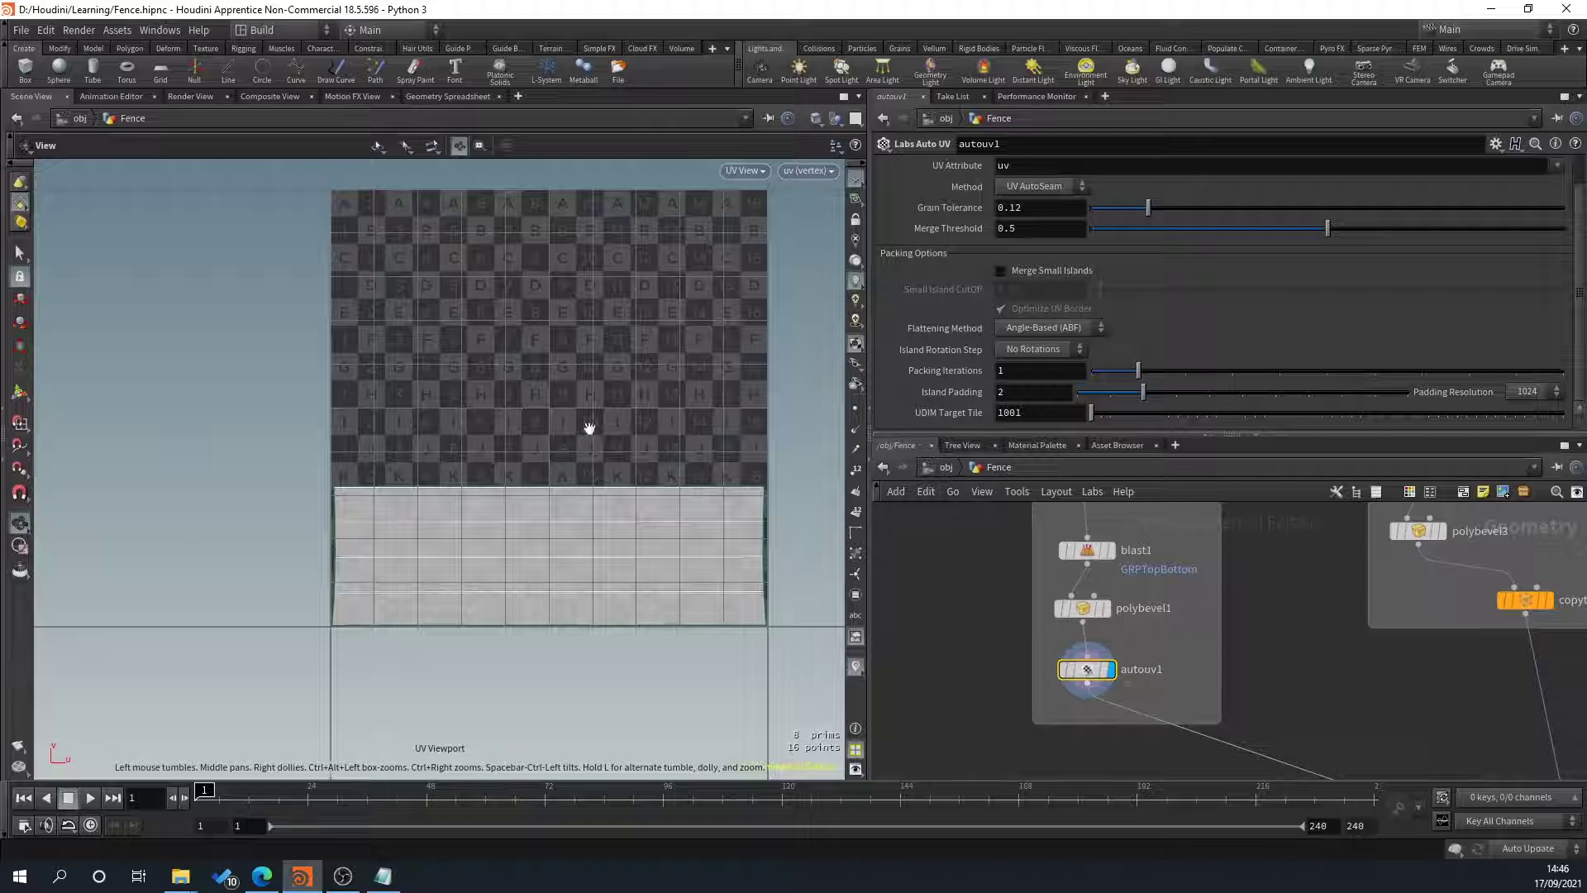
pyautogui.click(1108, 609)
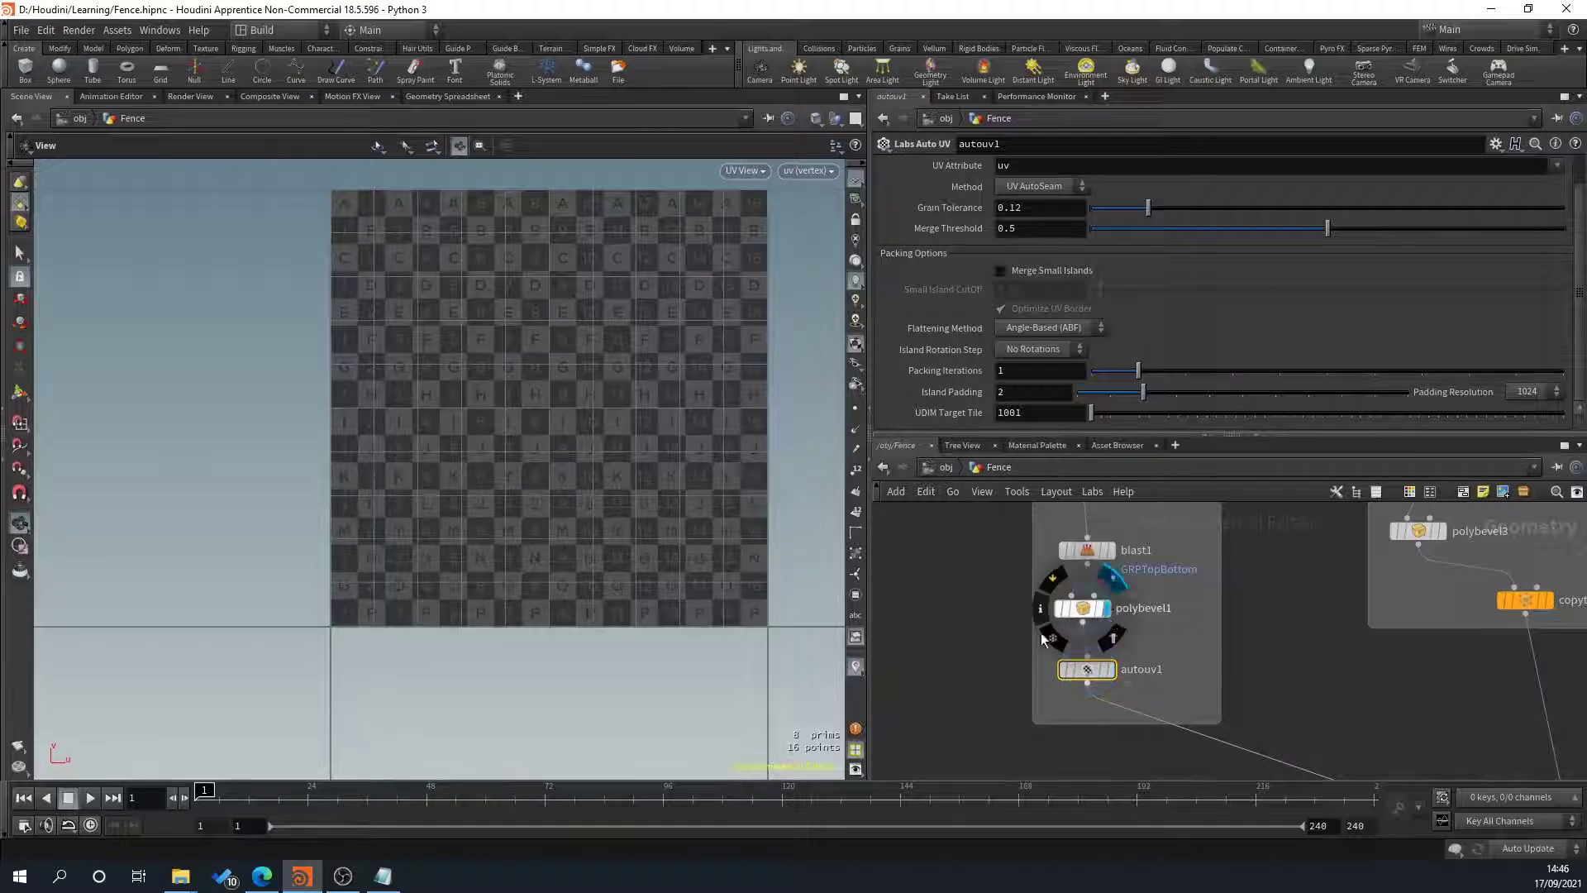
pyautogui.click(1111, 670)
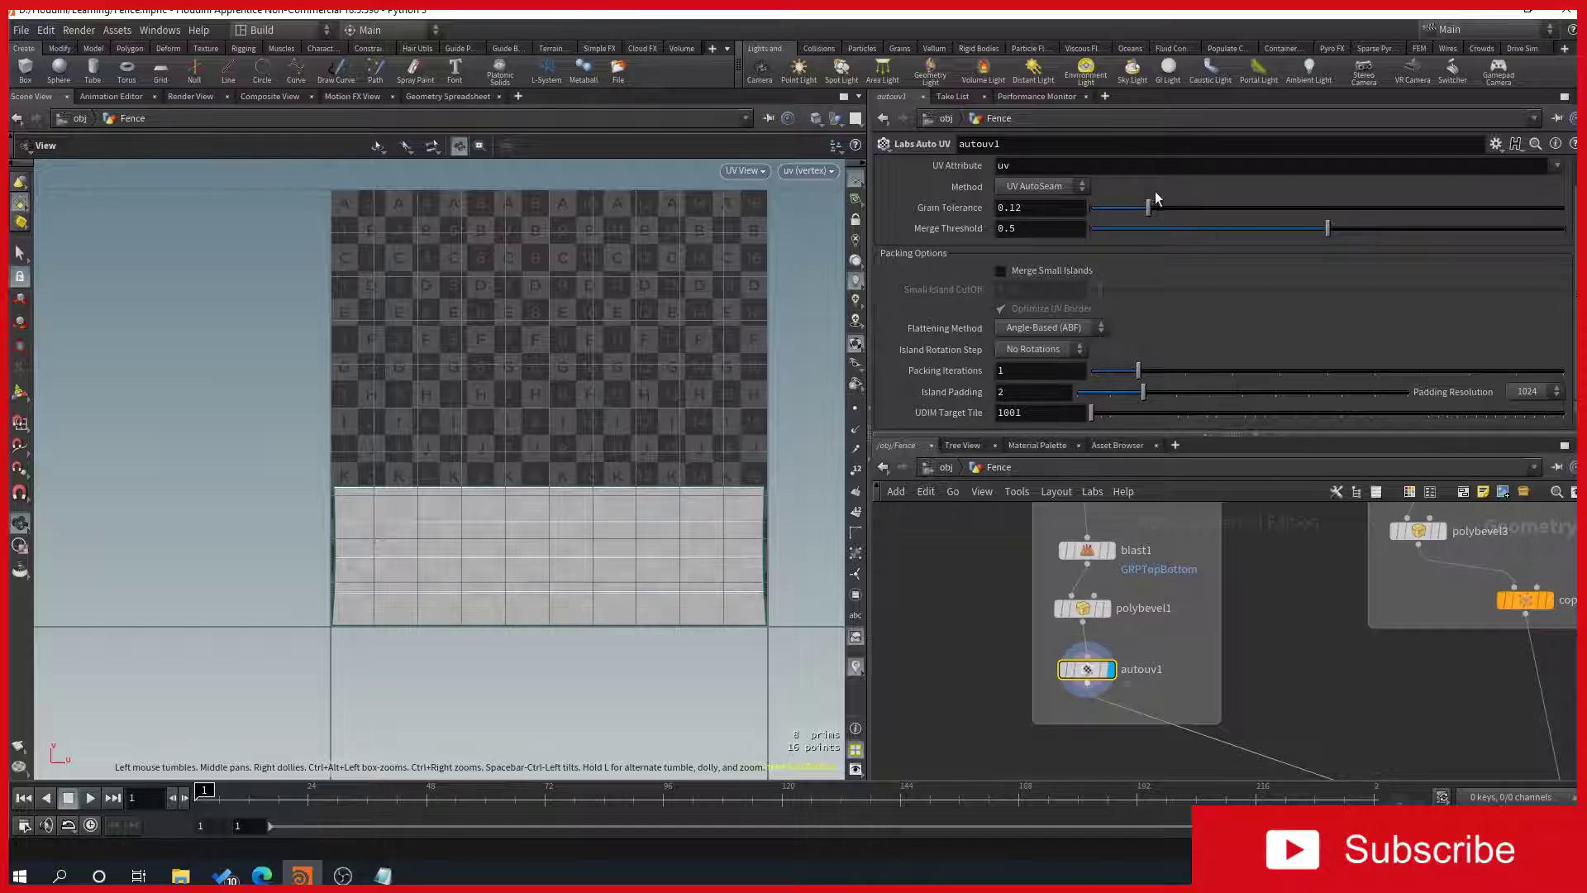
# Try a grain tolerance of 0.145, followed by the Shortest Path method, on the Auto UV node and inspect the UV layout.
pyautogui.moveTo(1177, 214); pyautogui.dragTo(1129, 214)
pyautogui.click(1042, 186)
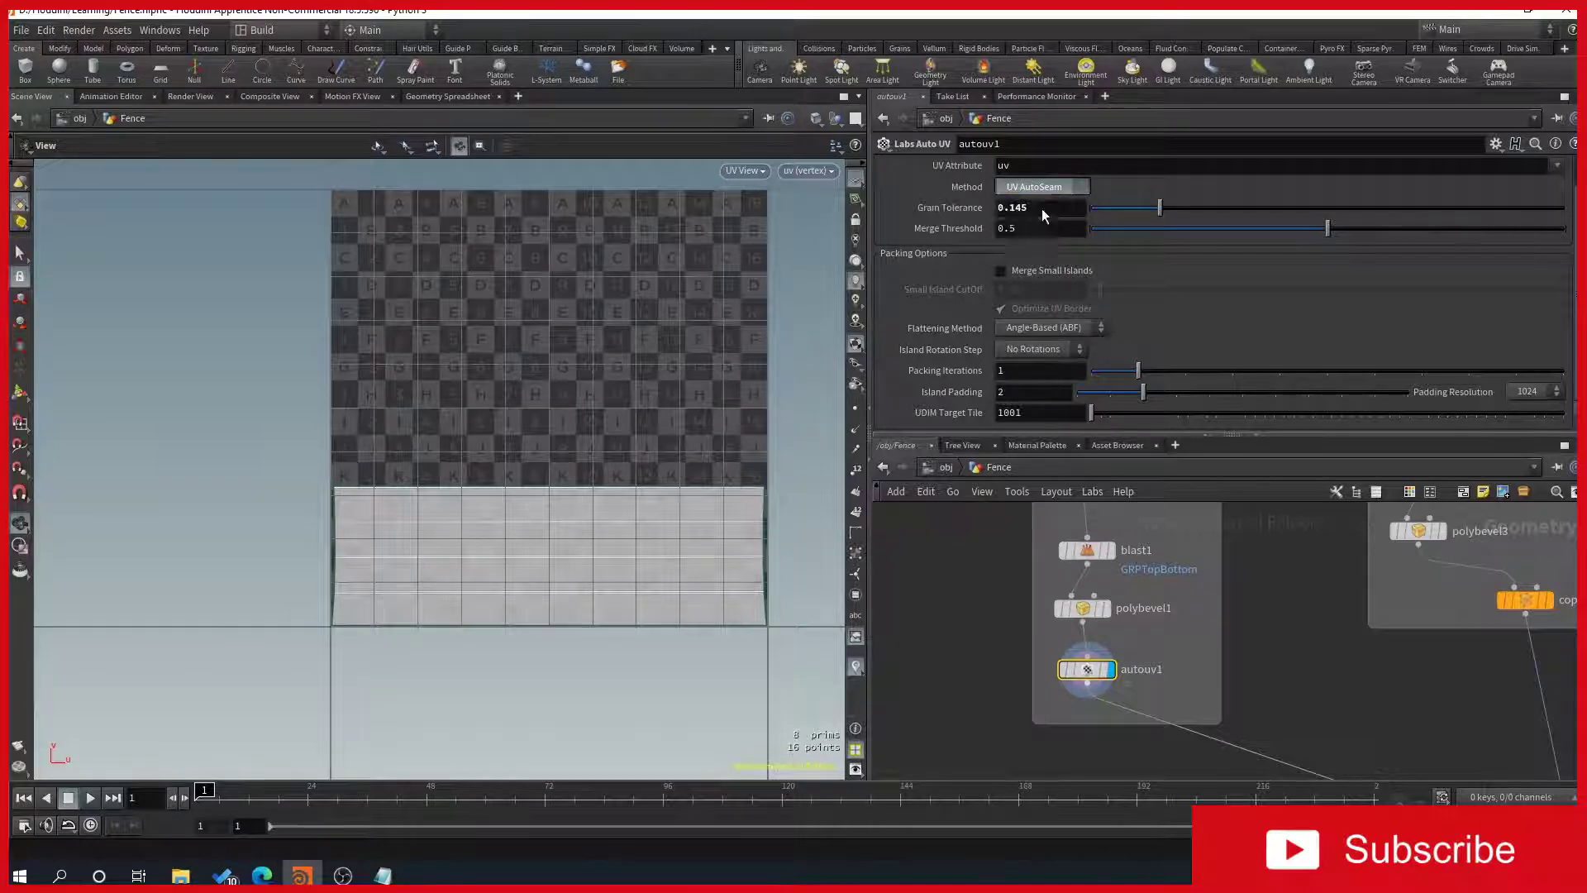
pyautogui.click(1041, 208)
pyautogui.click(1058, 187)
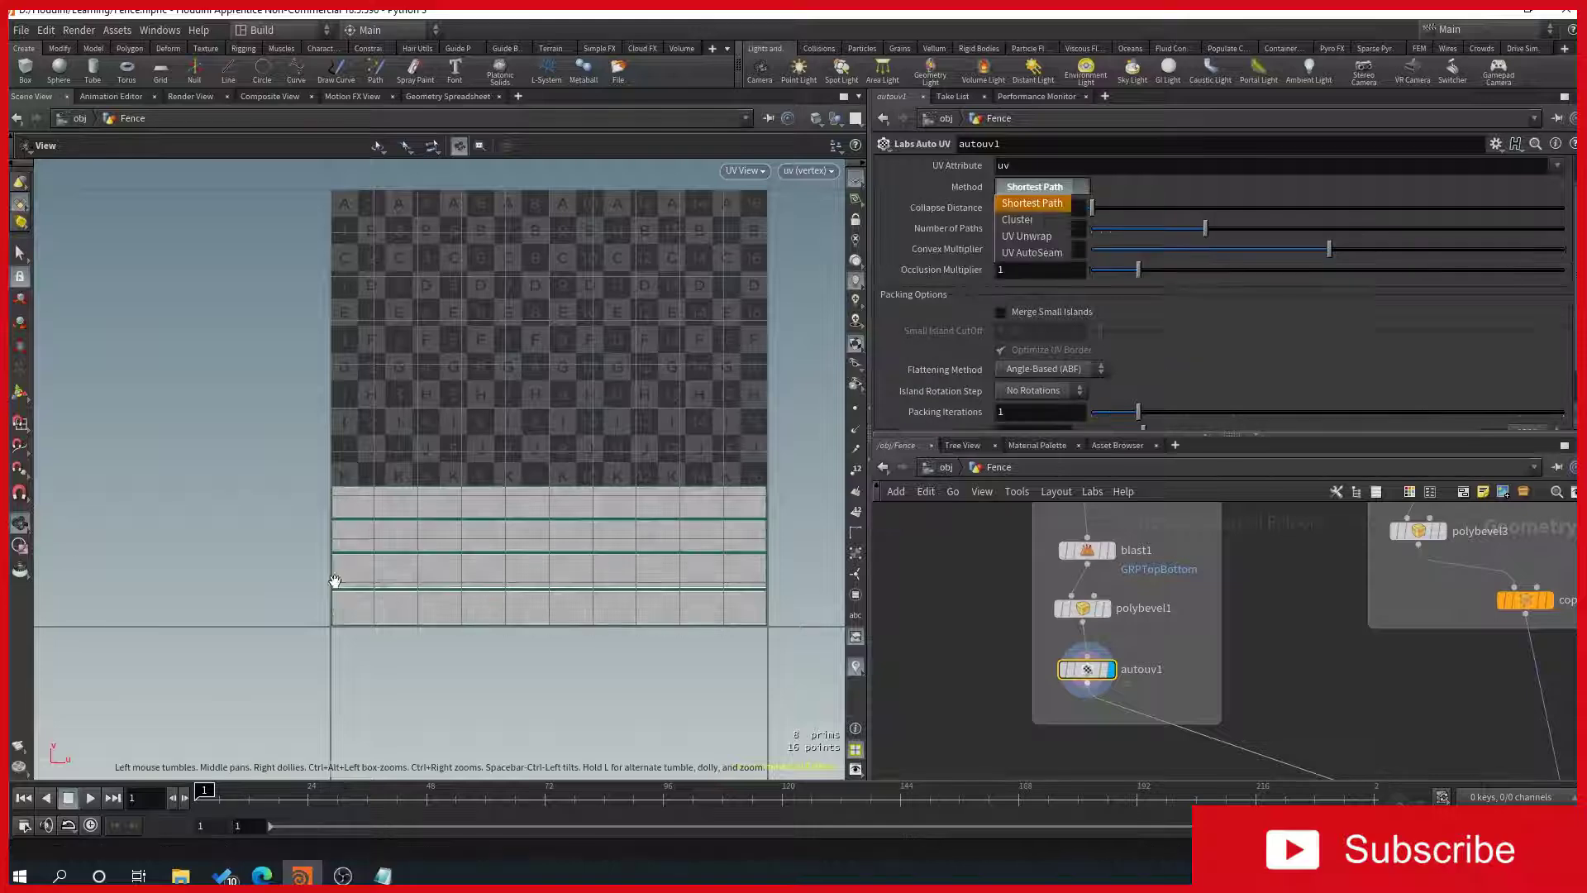
pyautogui.click(464, 436)
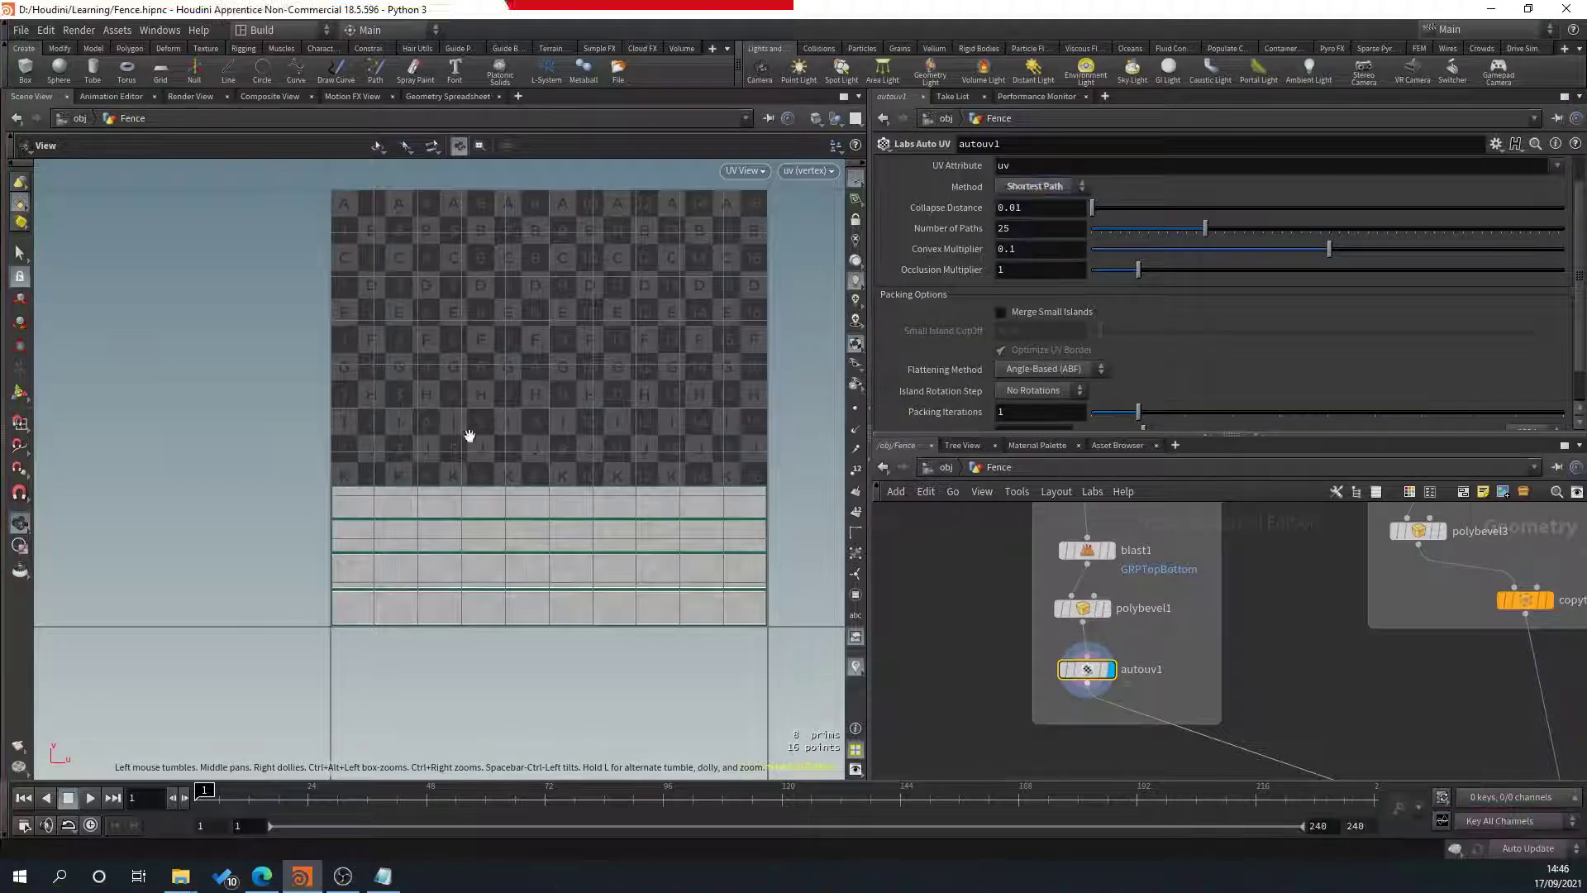
pyautogui.scroll(5, 364, 524)
pyautogui.scroll(-5, 659, 595)
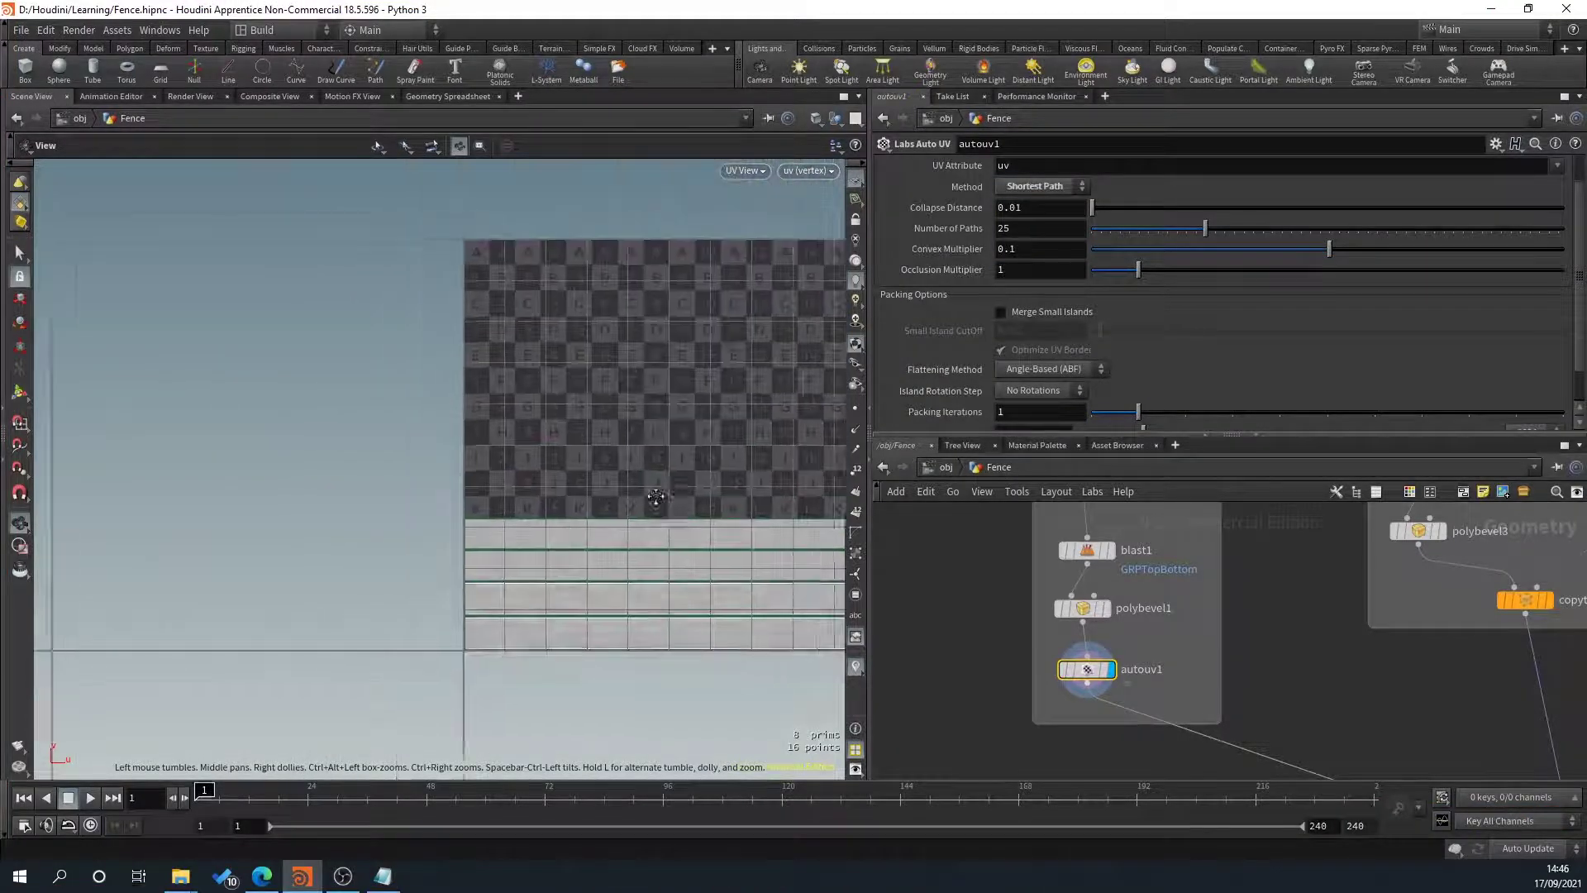
# Try different numbers of paths for the Shortest Path unwrap, ending at 20.
pyautogui.moveTo(1205, 229); pyautogui.dragTo(1140, 230)
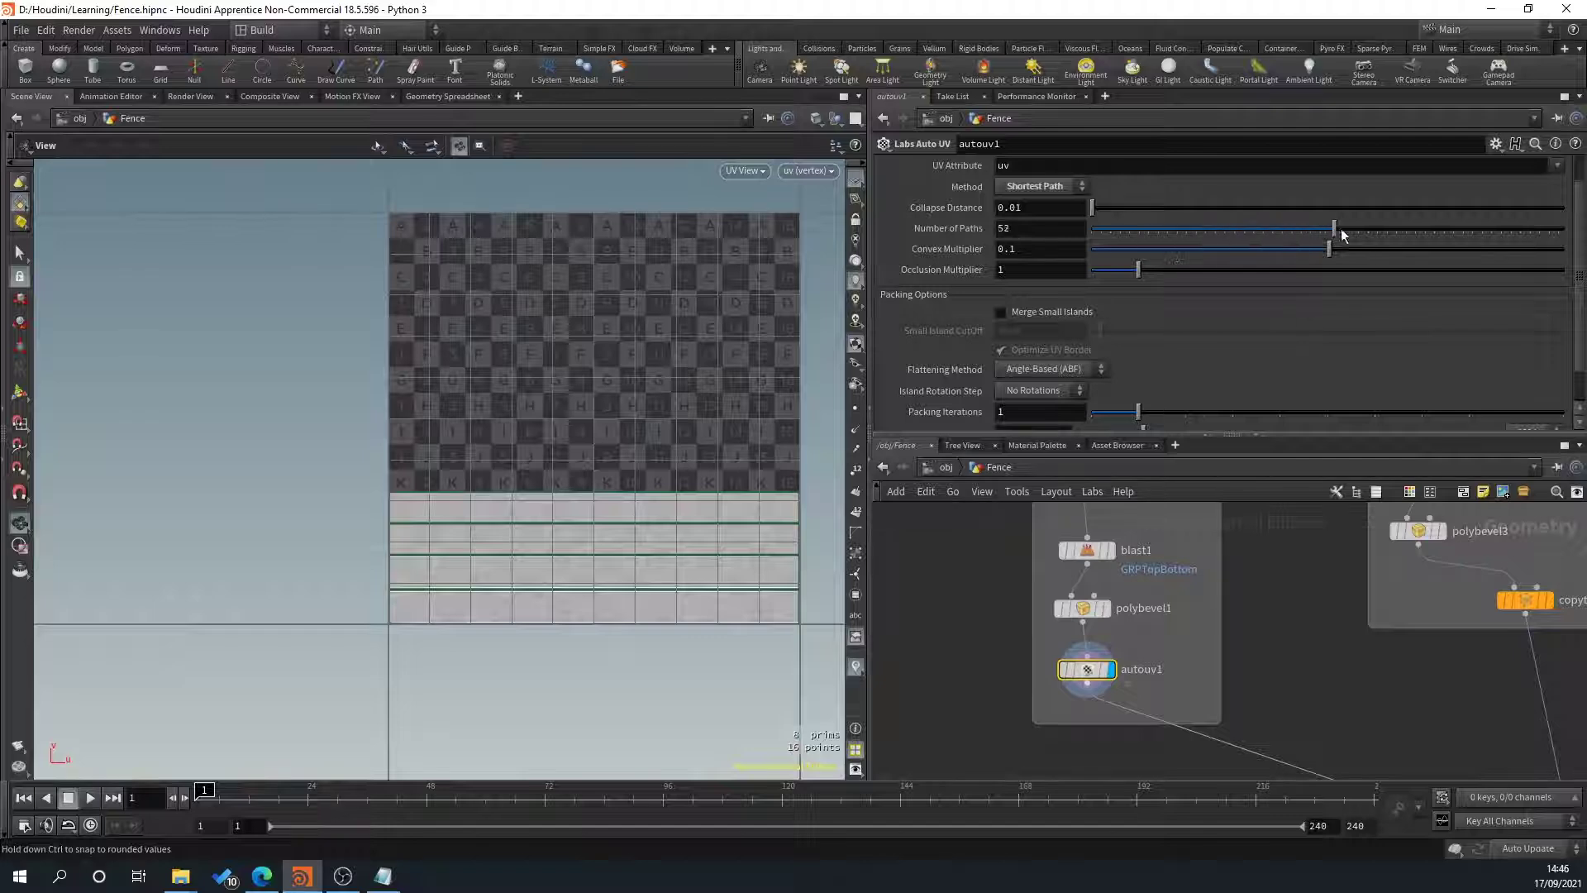
pyautogui.moveTo(1344, 236); pyautogui.dragTo(1408, 222)
pyautogui.moveTo(1515, 215); pyautogui.dragTo(1177, 221)
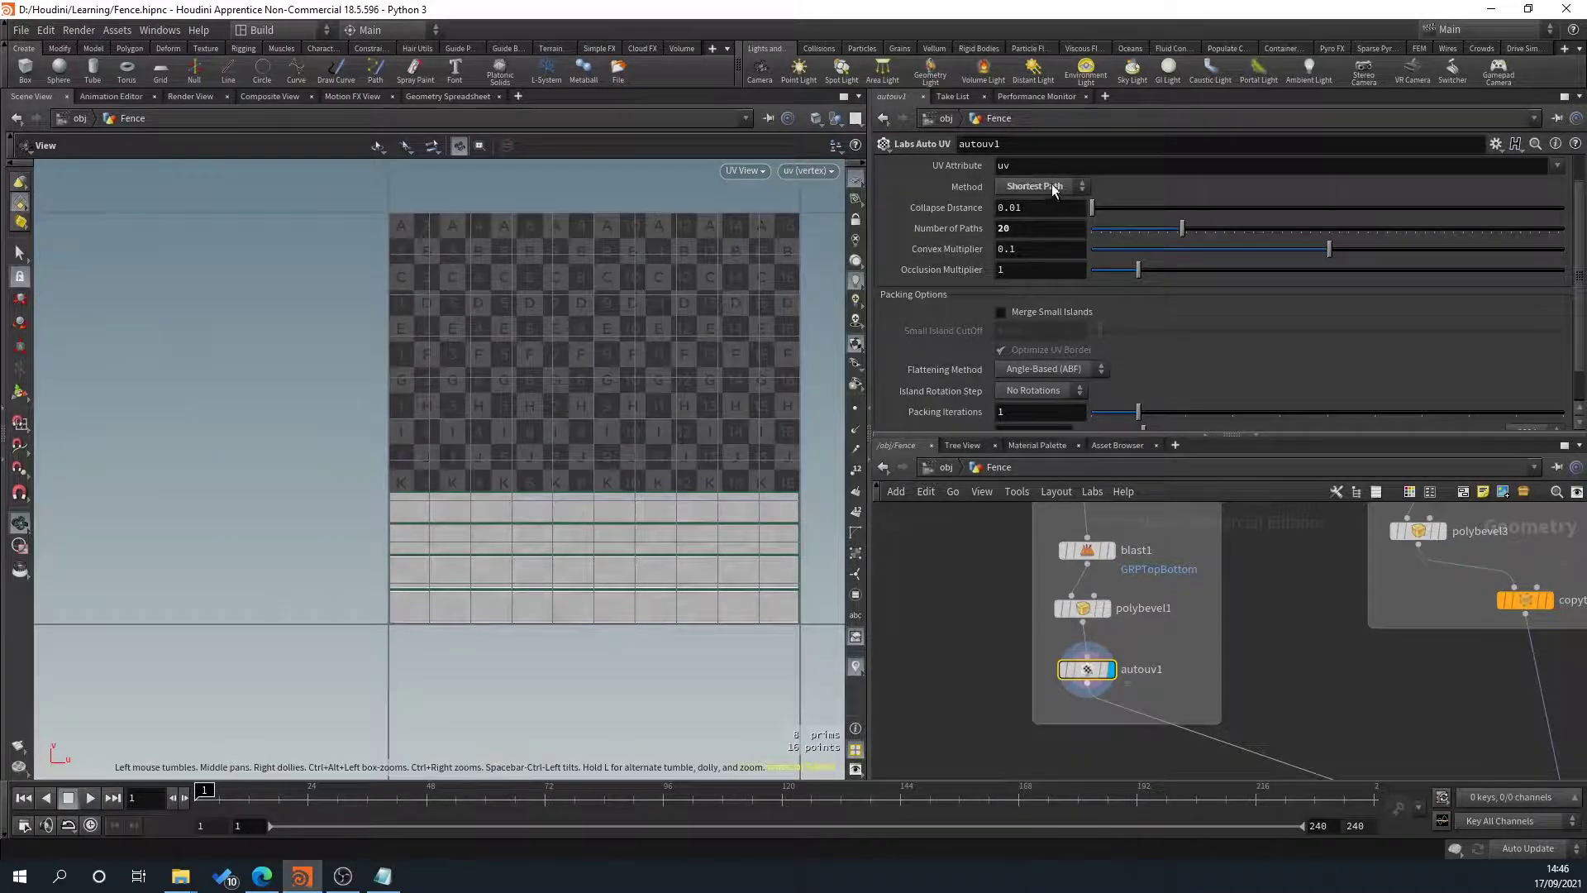
# Replace the modified Auto UV node with a fresh Labs Auto UV node after polybevel1, display it, and review its default settings.
pyautogui.press('Delete')
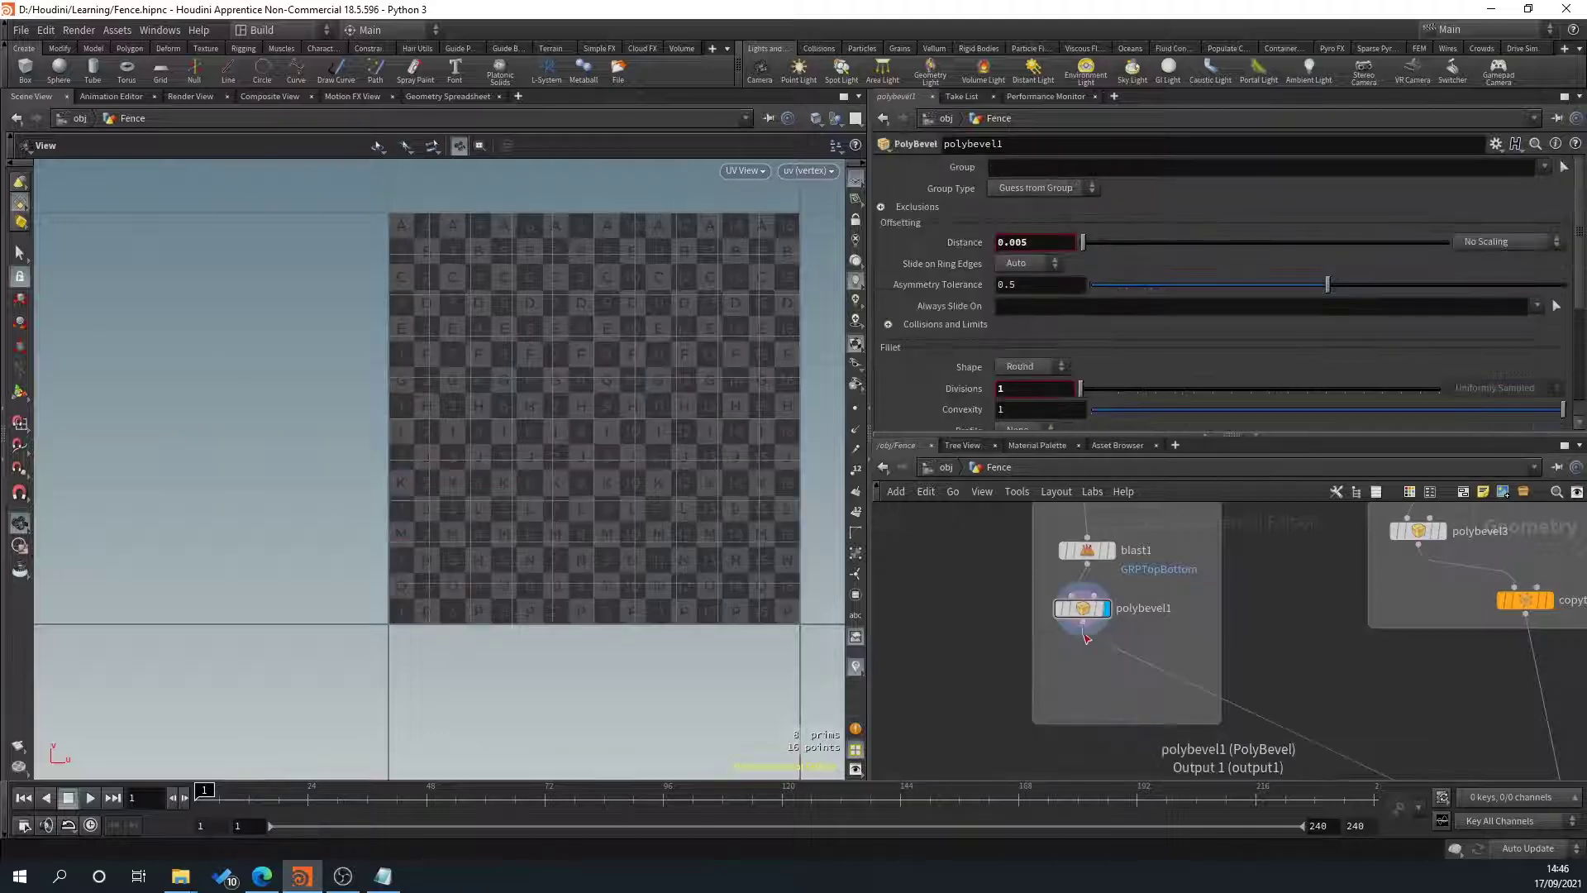
pyautogui.click(1085, 634)
pyautogui.press('Tab')
pyautogui.write('auto')
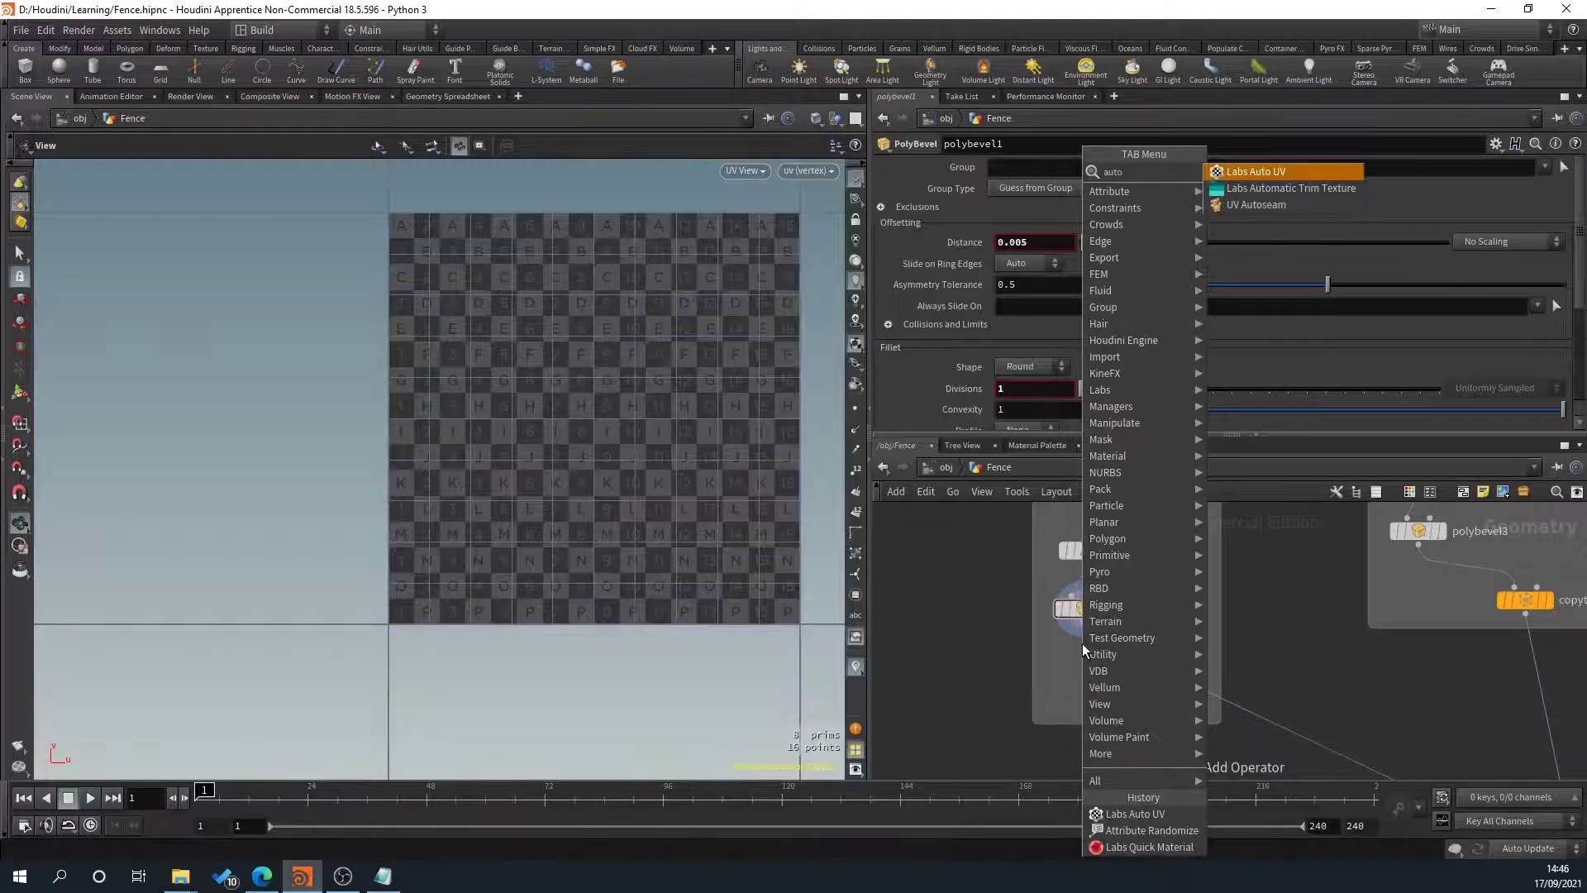
pyautogui.press('Return')
pyautogui.click(1082, 659)
pyautogui.moveTo(1082, 660)
pyautogui.mouseDown()
pyautogui.moveTo(1130, 660)
pyautogui.moveTo(1085, 668)
pyautogui.mouseUp()
pyautogui.click(1106, 672)
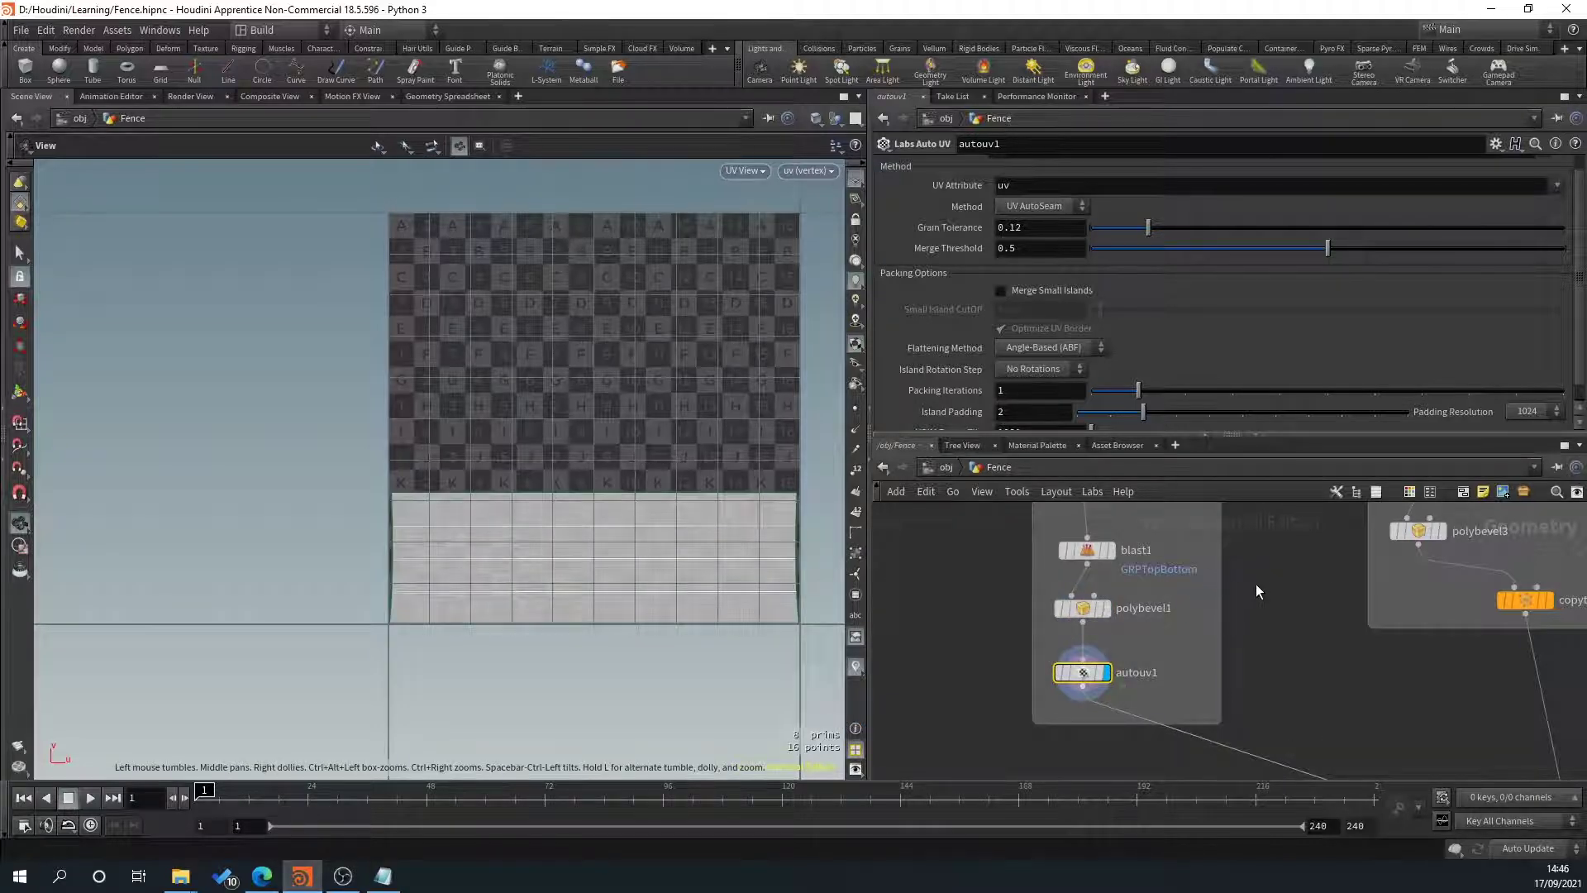
pyautogui.scroll(-1, 1467, 344)
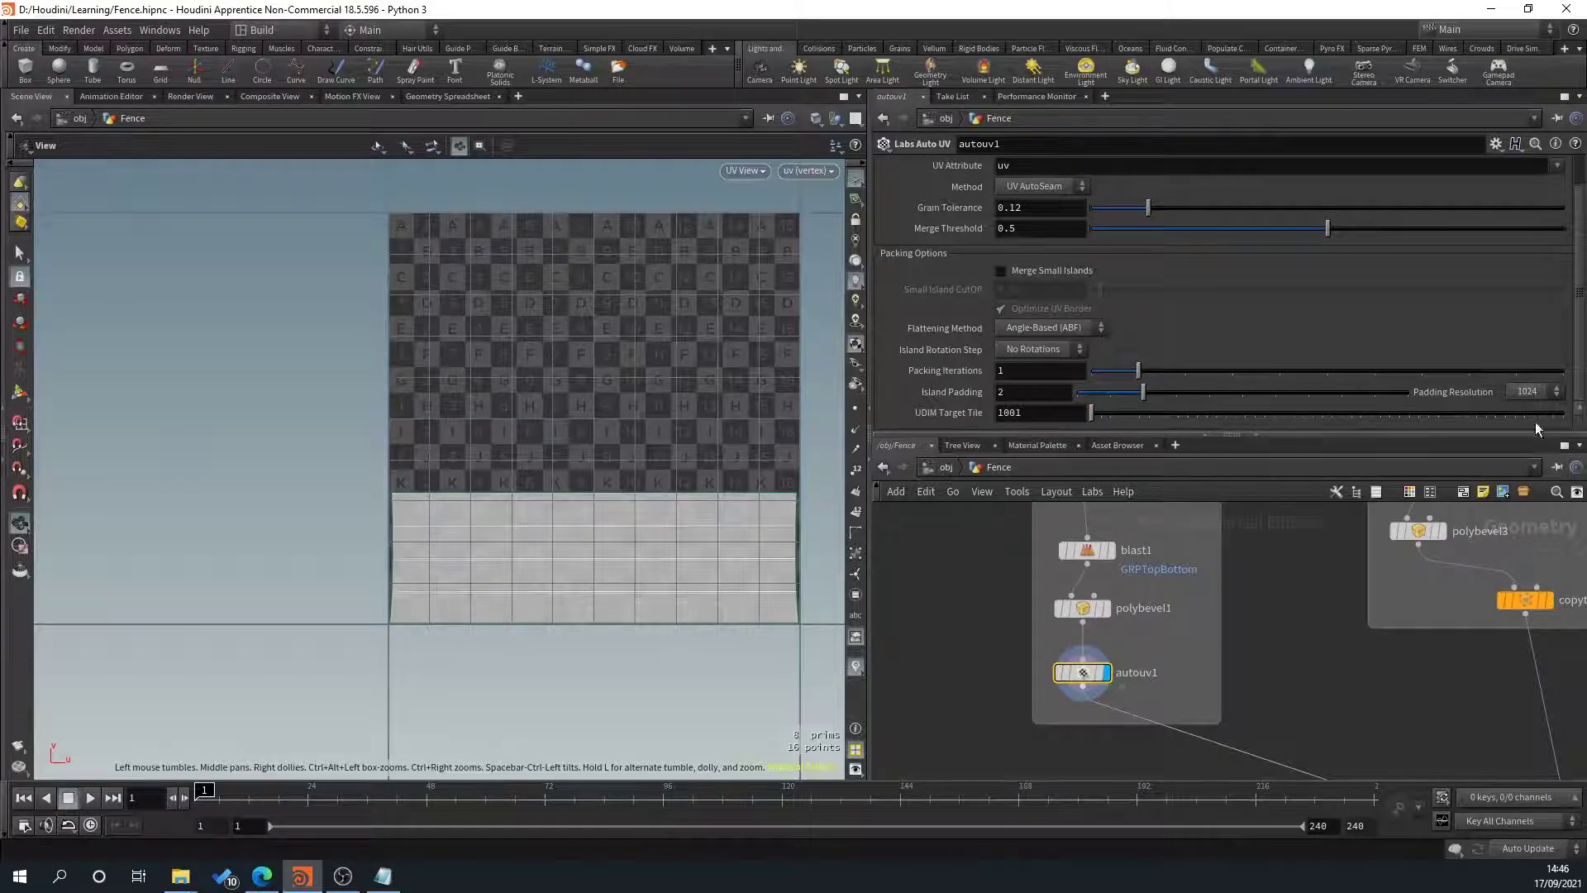
pyautogui.scroll(1, 1205, 287)
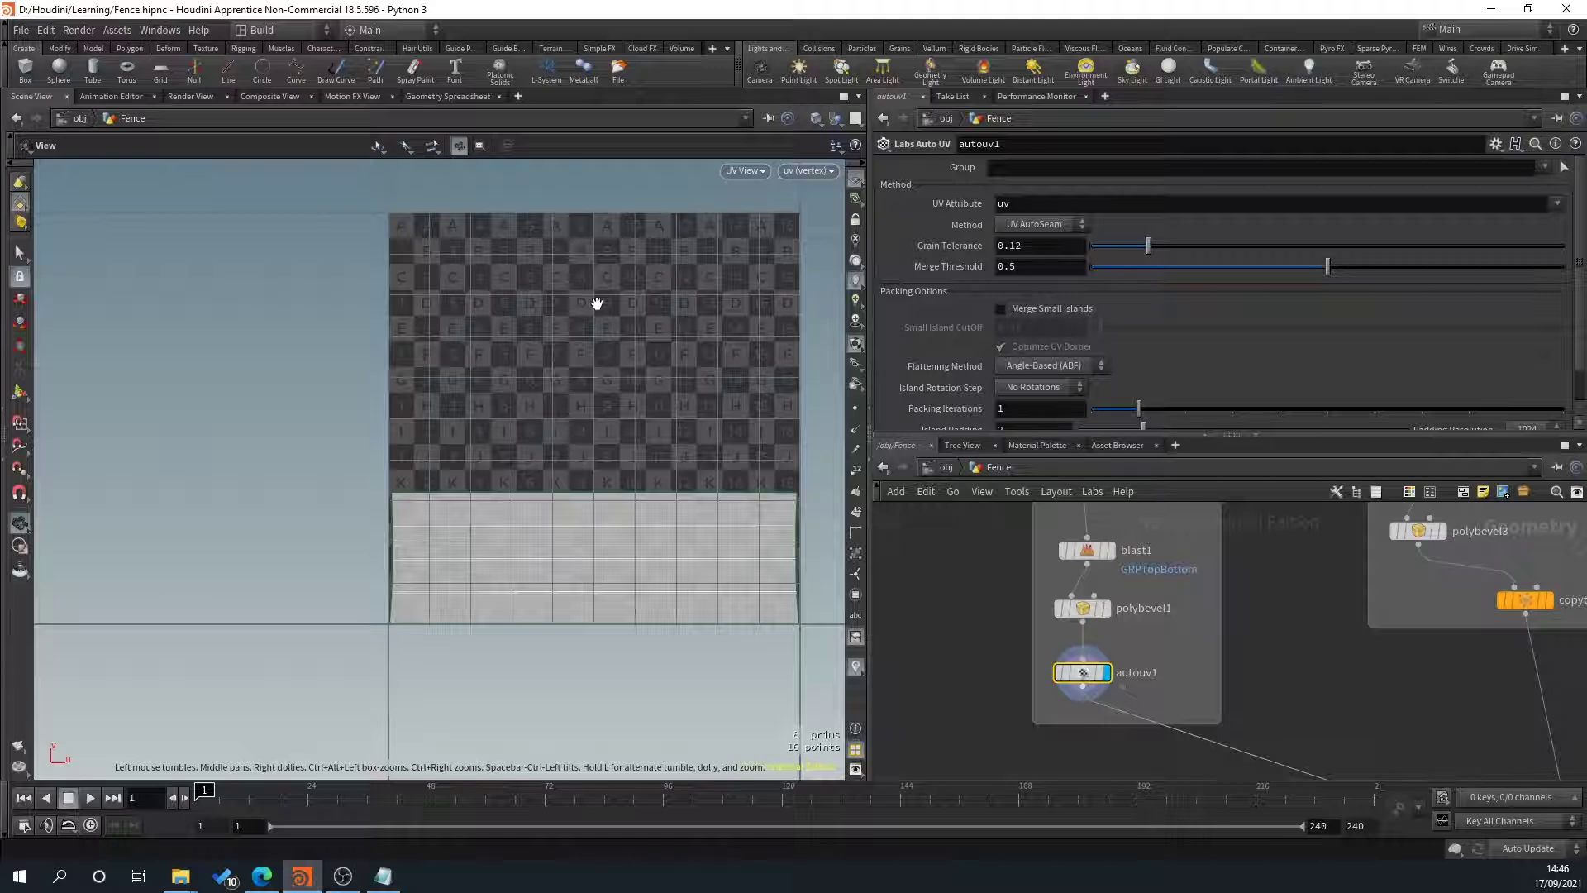
# Return to the perspective view, enlarge the post's network box, and add and display a Labs Quick Material node after autouv1.
pyautogui.hotkey('space', '1')
pyautogui.moveTo(1065, 723); pyautogui.dragTo(1041, 620, button='middle')
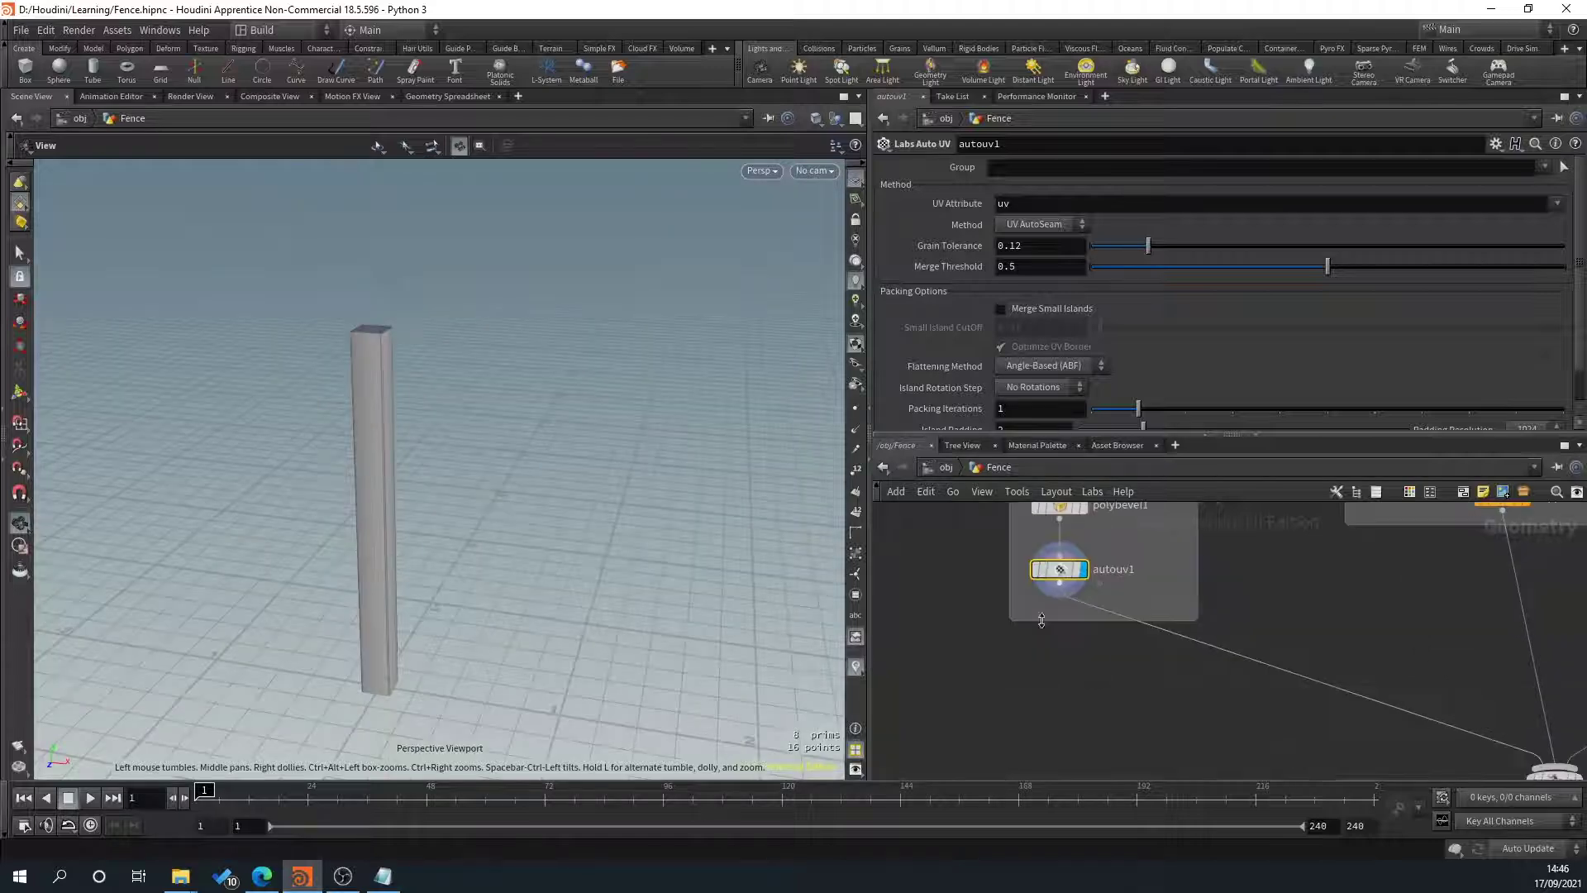
pyautogui.moveTo(1089, 625); pyautogui.dragTo(1090, 684)
pyautogui.click(1060, 583)
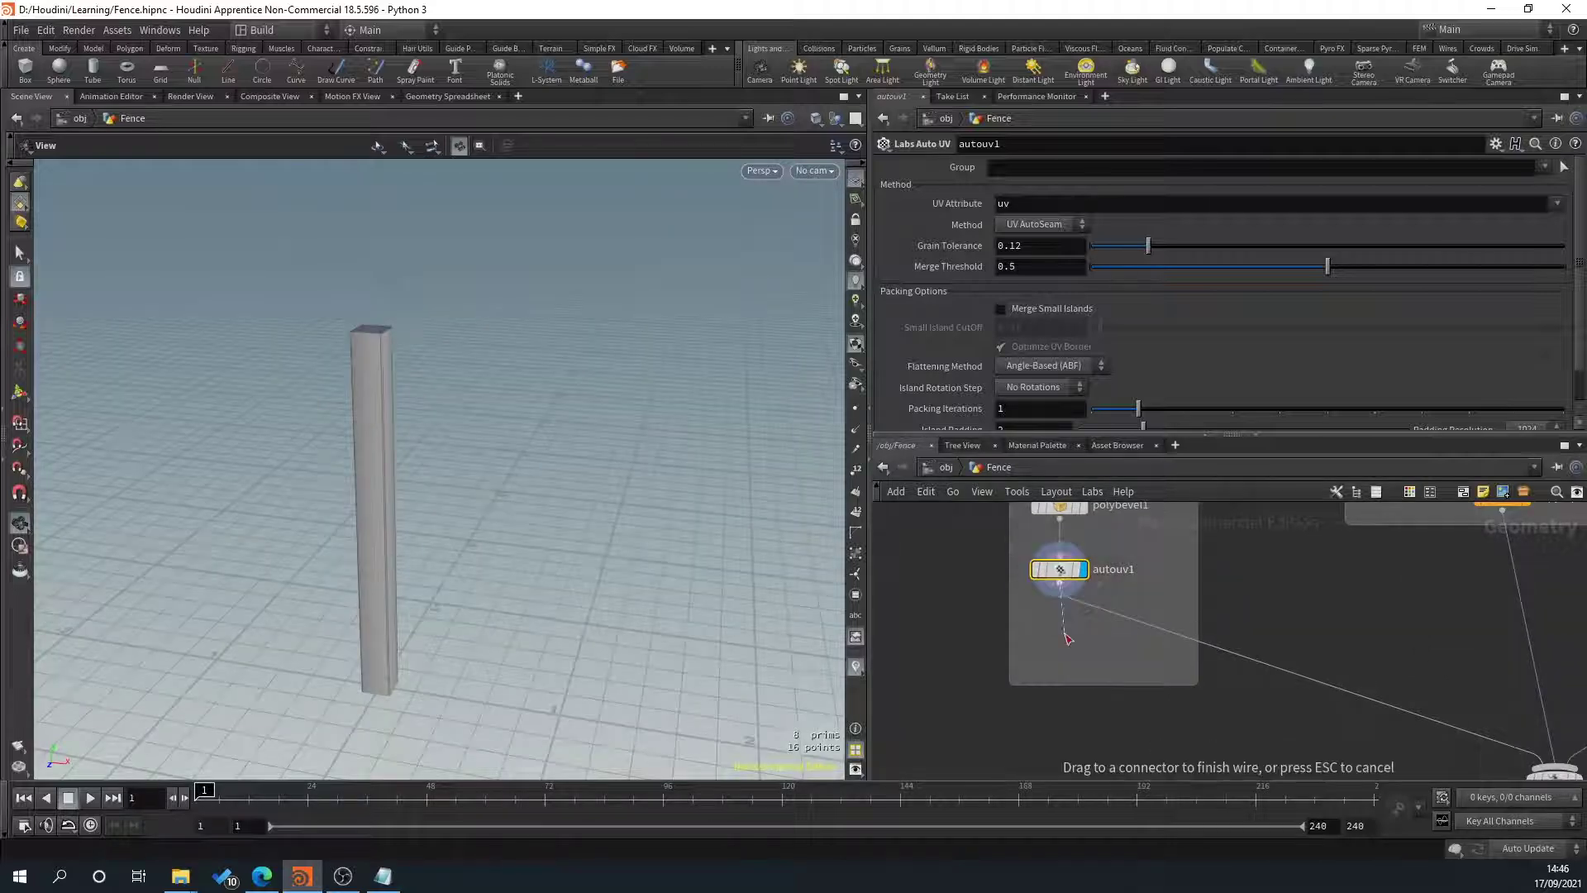
pyautogui.press('Tab')
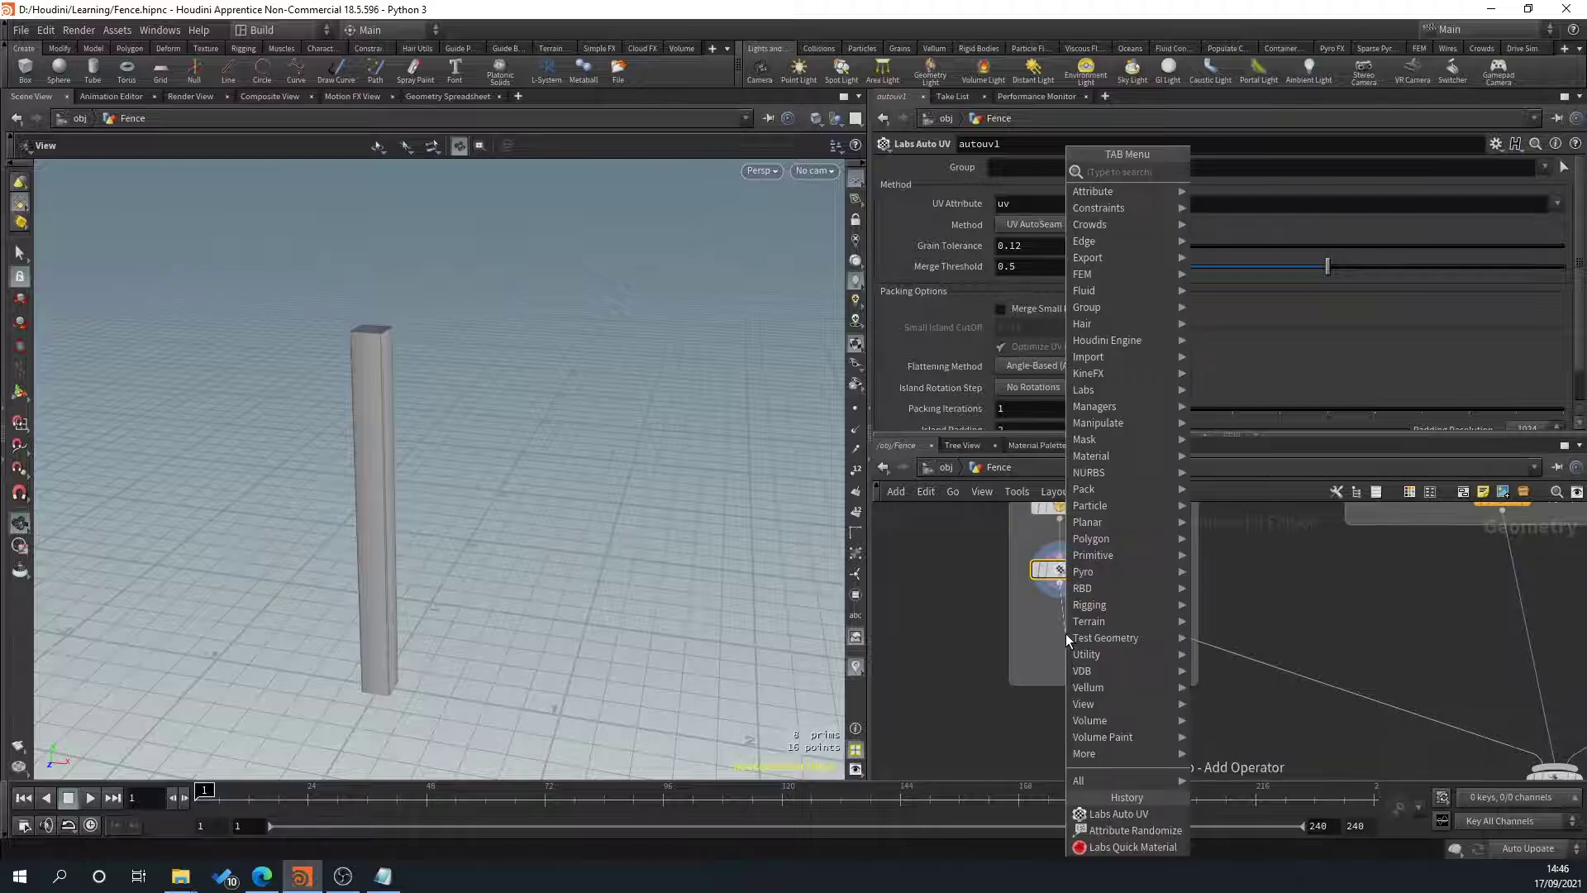
pyautogui.write('mater')
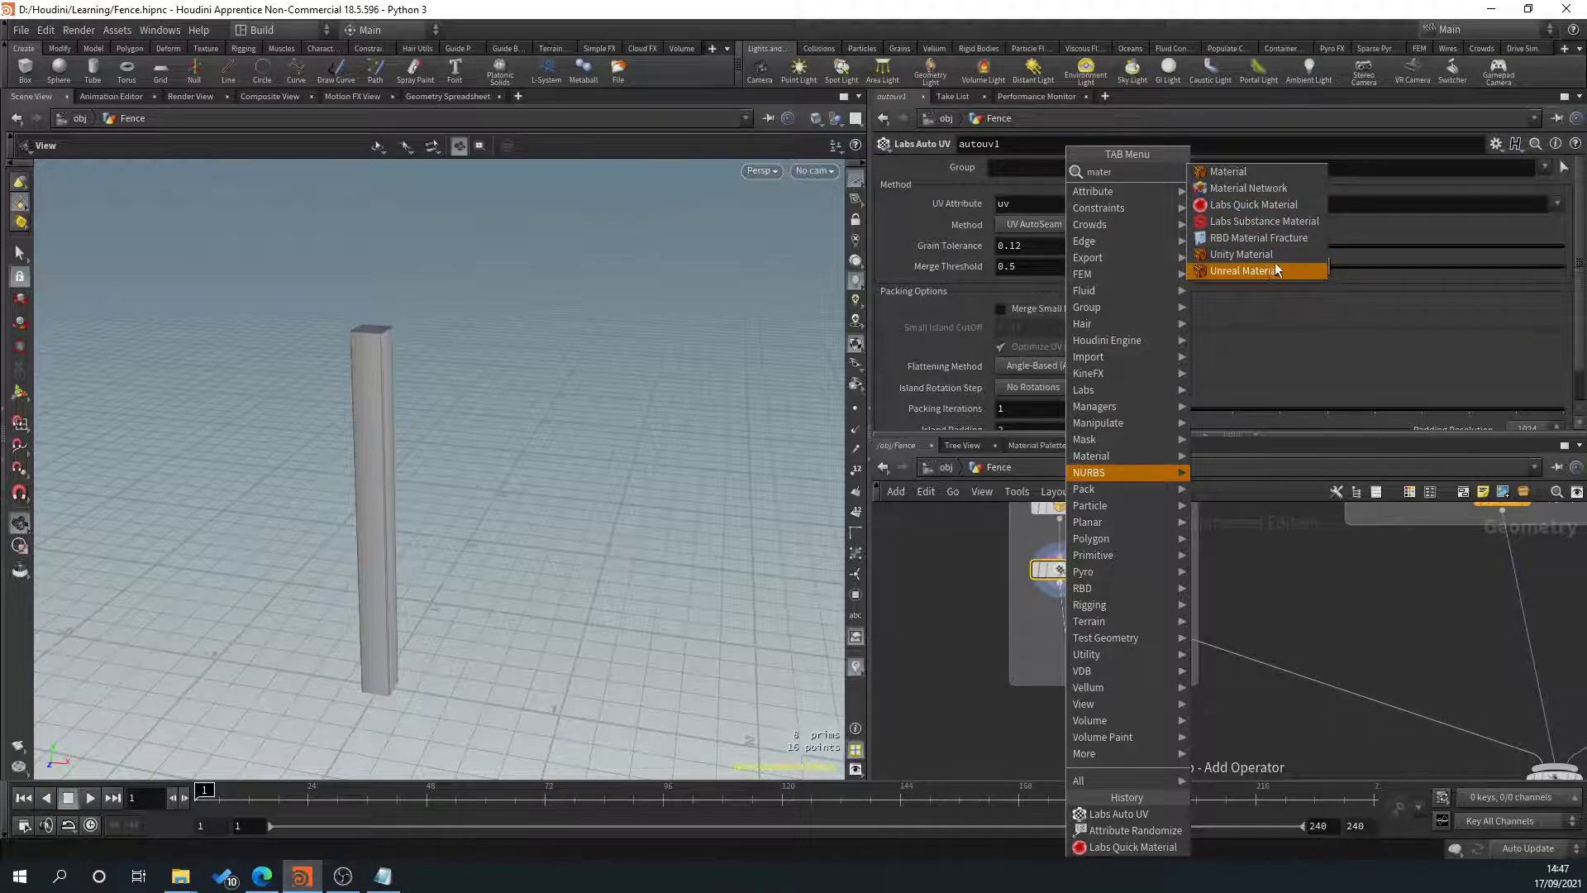
pyautogui.click(1294, 206)
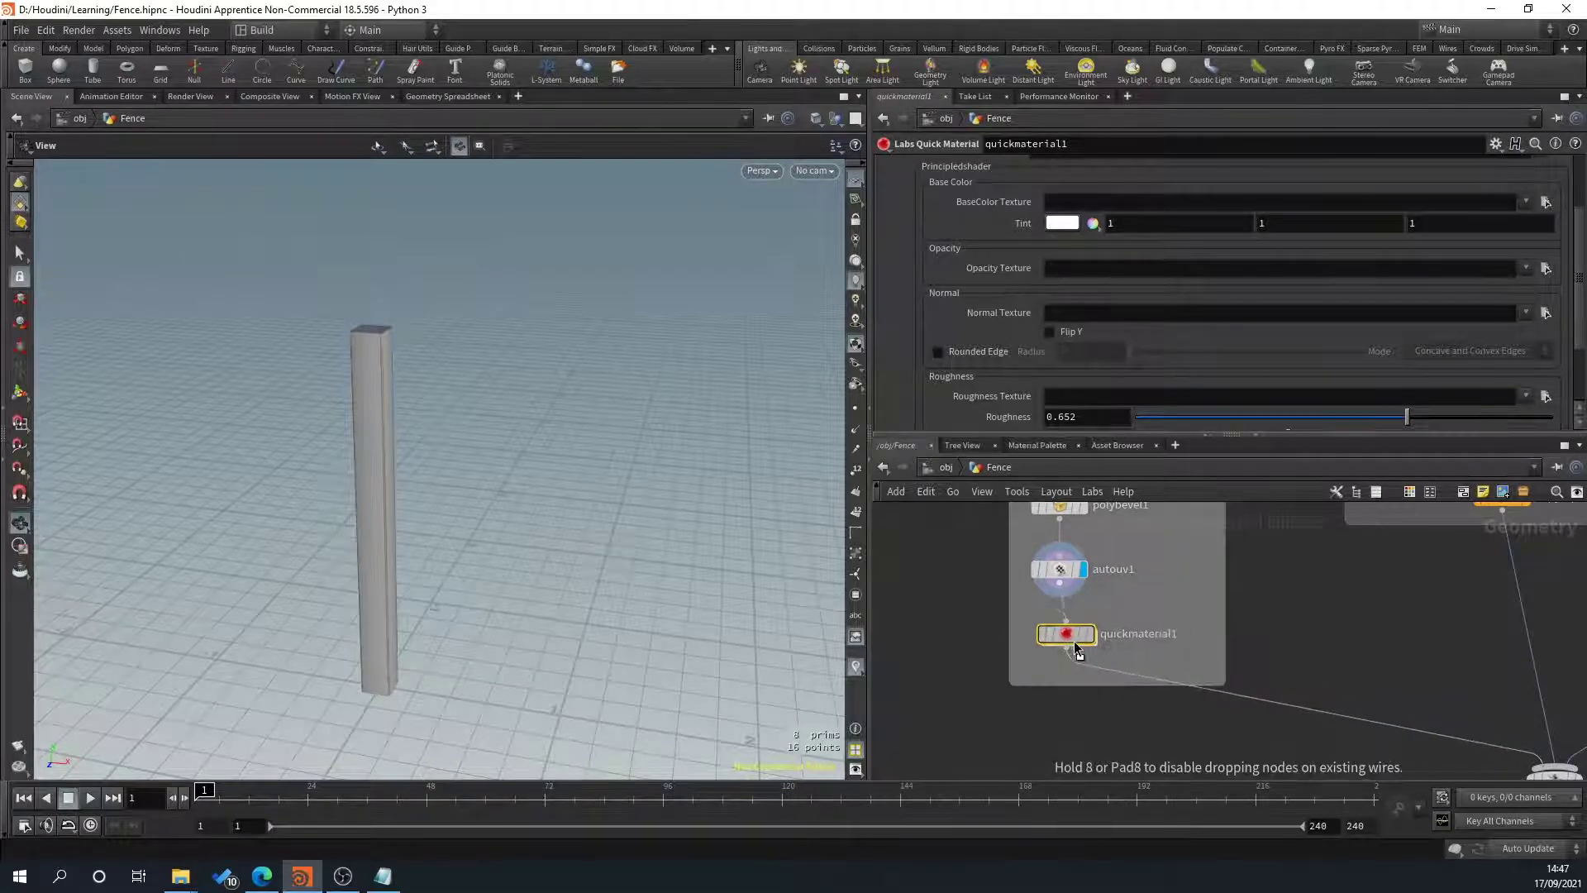
pyautogui.click(1080, 645)
pyautogui.click(1083, 634)
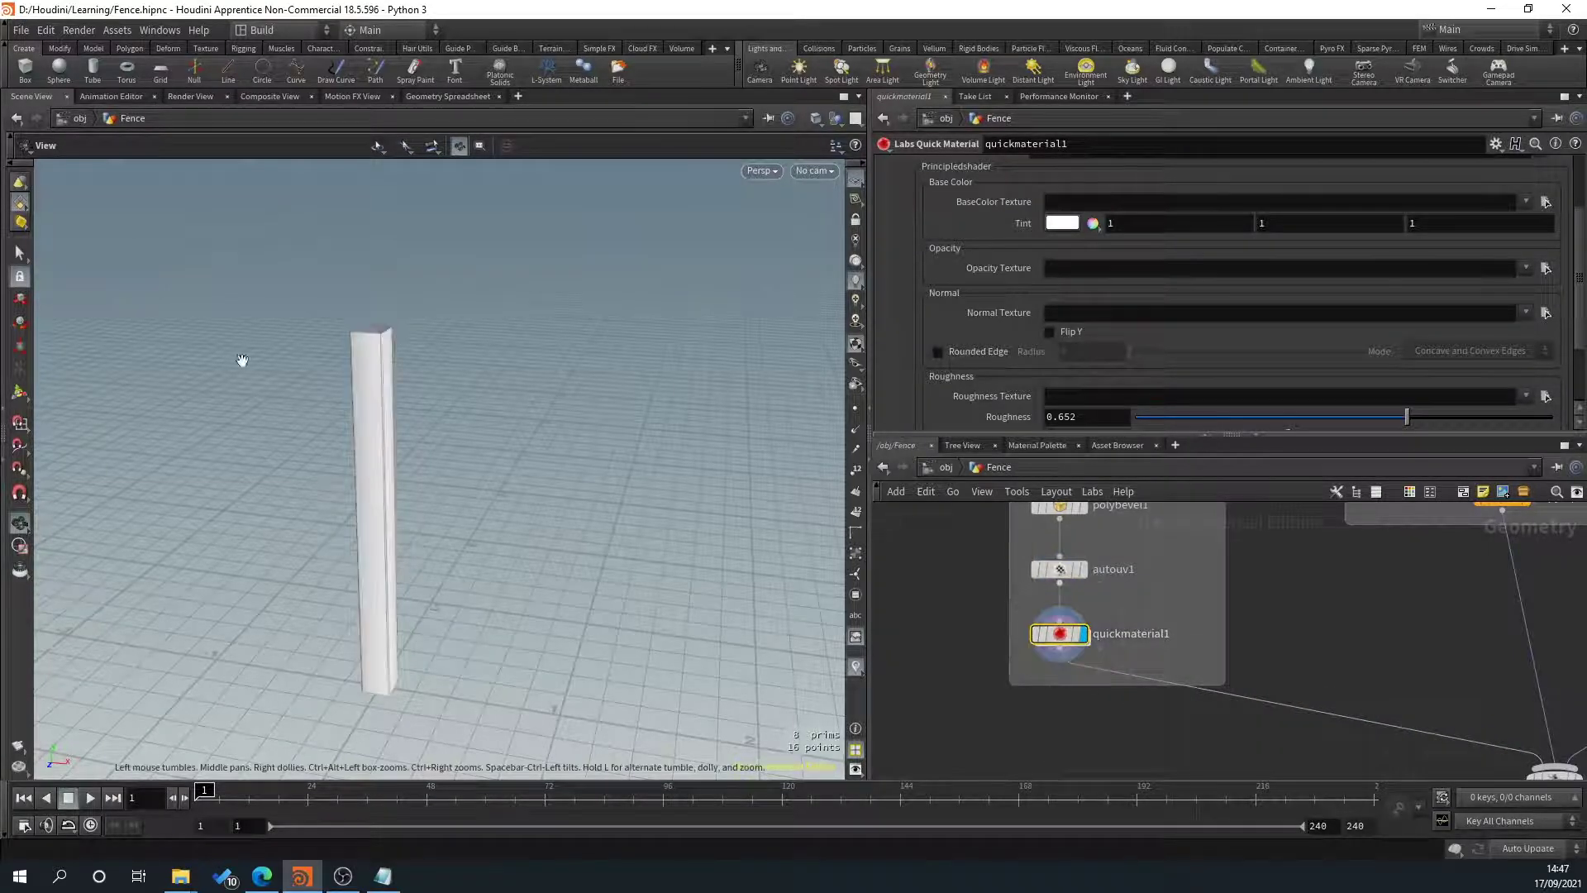
# Set the material type of quickmaterial1 to Labs PBR.
pyautogui.scroll(4, 941, 223)
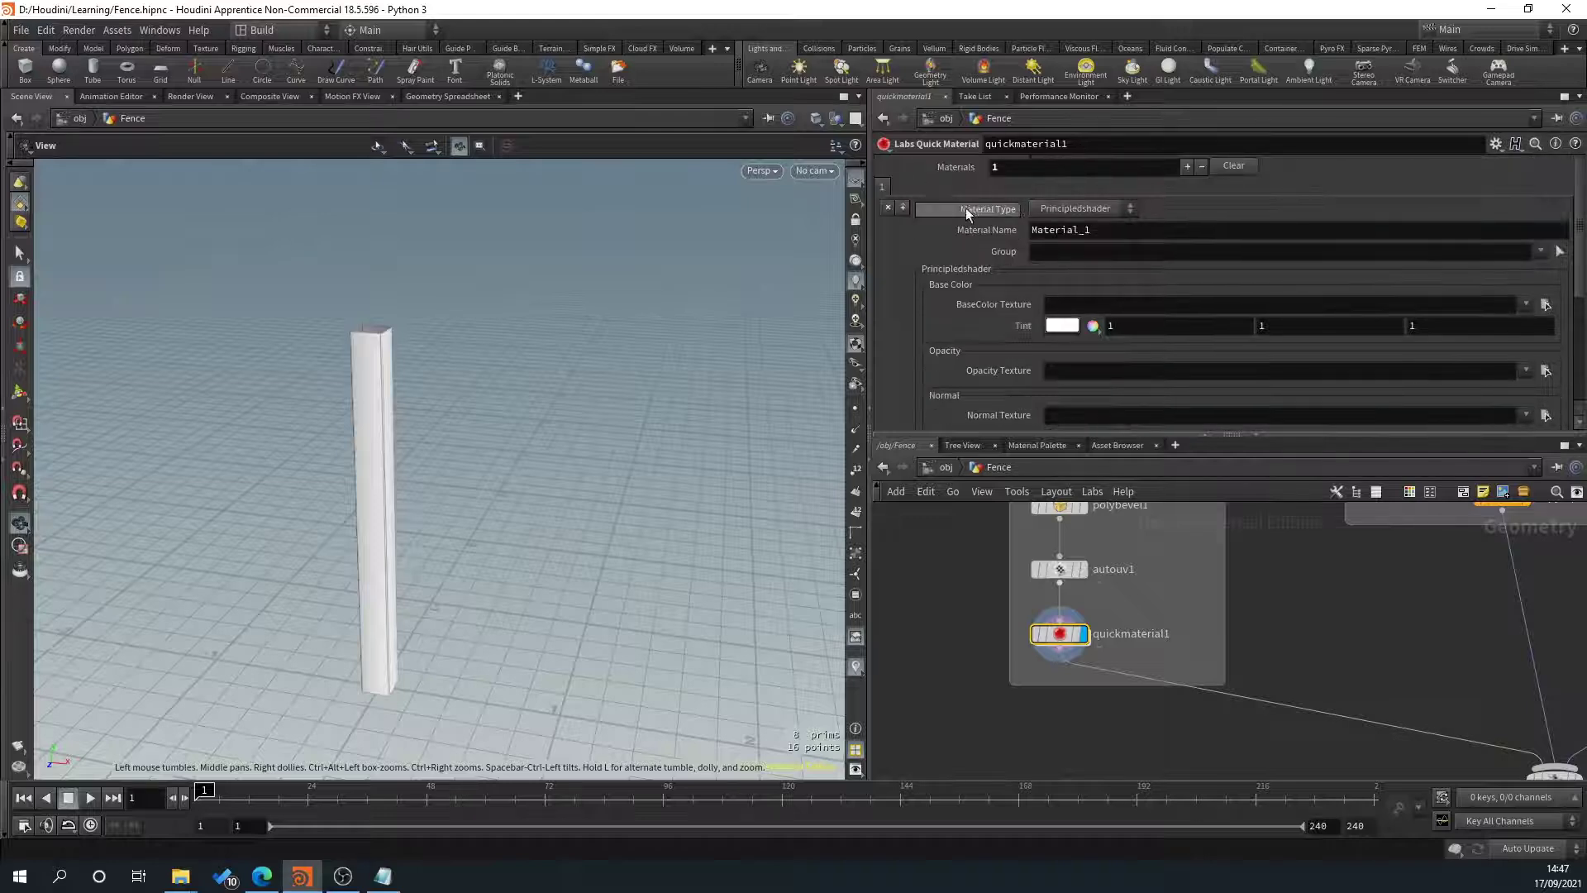
pyautogui.click(1079, 208)
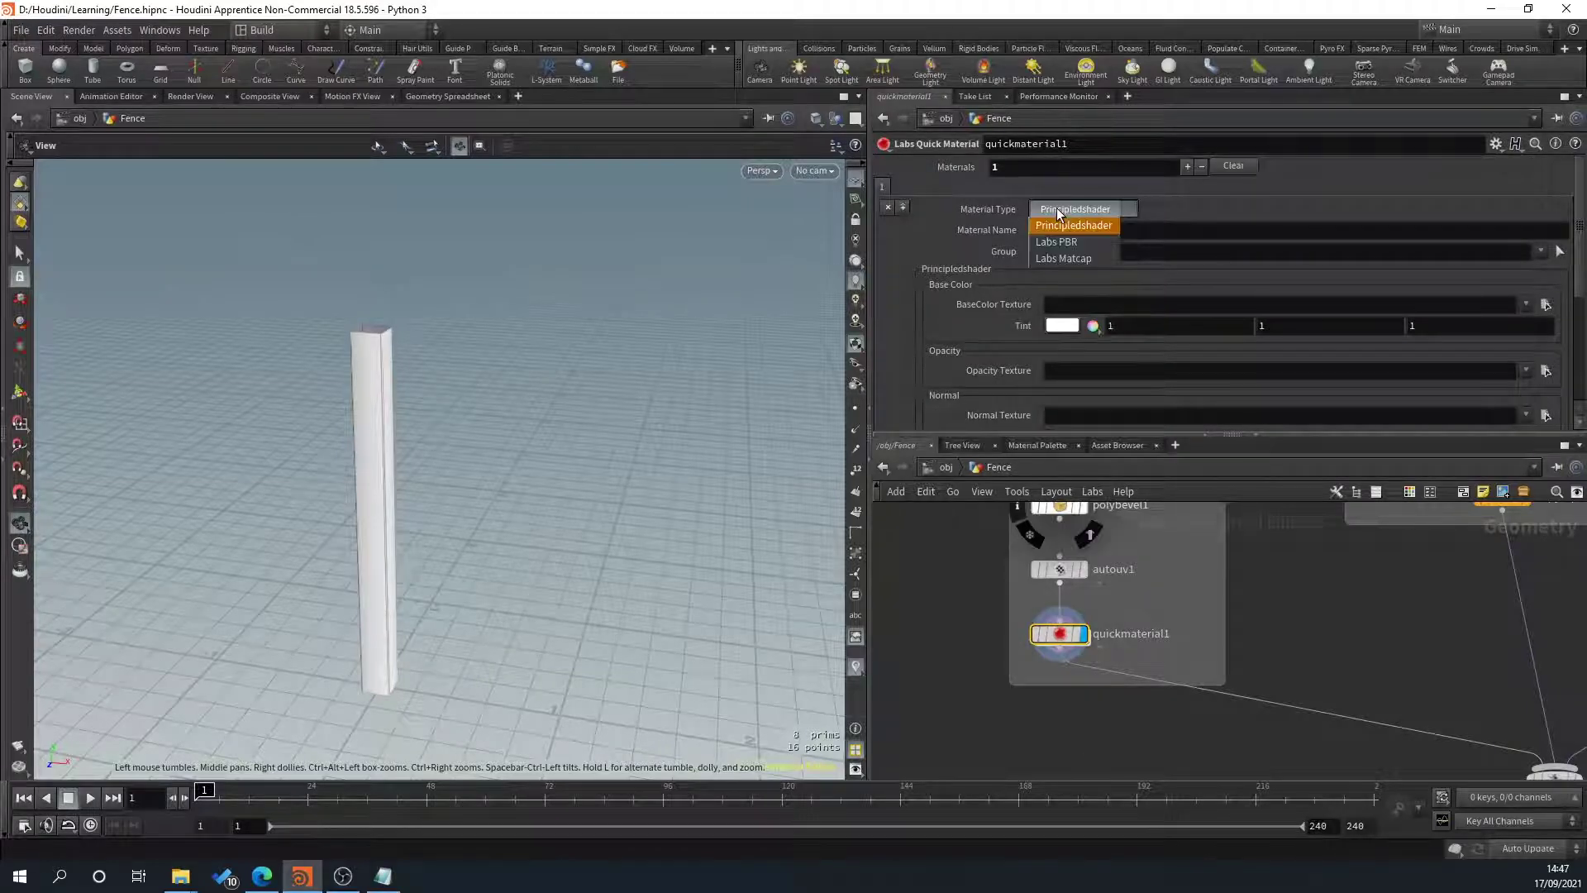
pyautogui.click(1062, 242)
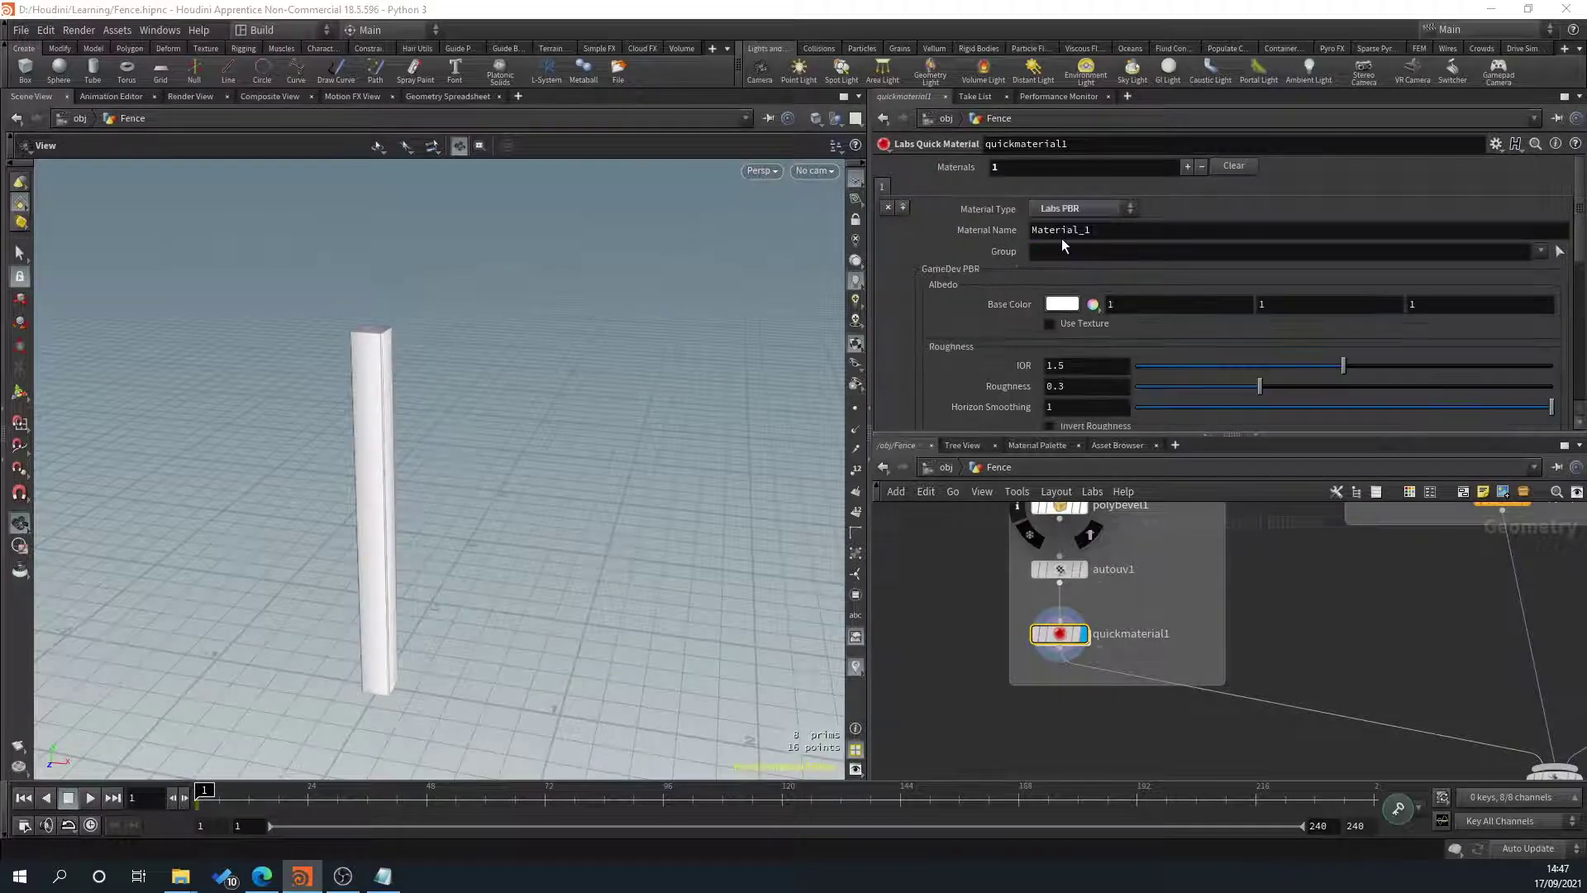
# Enable the albedo texture and assign TexturesCom_Wood_Rough_1K_albedo.tif from D:/Houdini/Textures.
pyautogui.scroll(-2, 1067, 232)
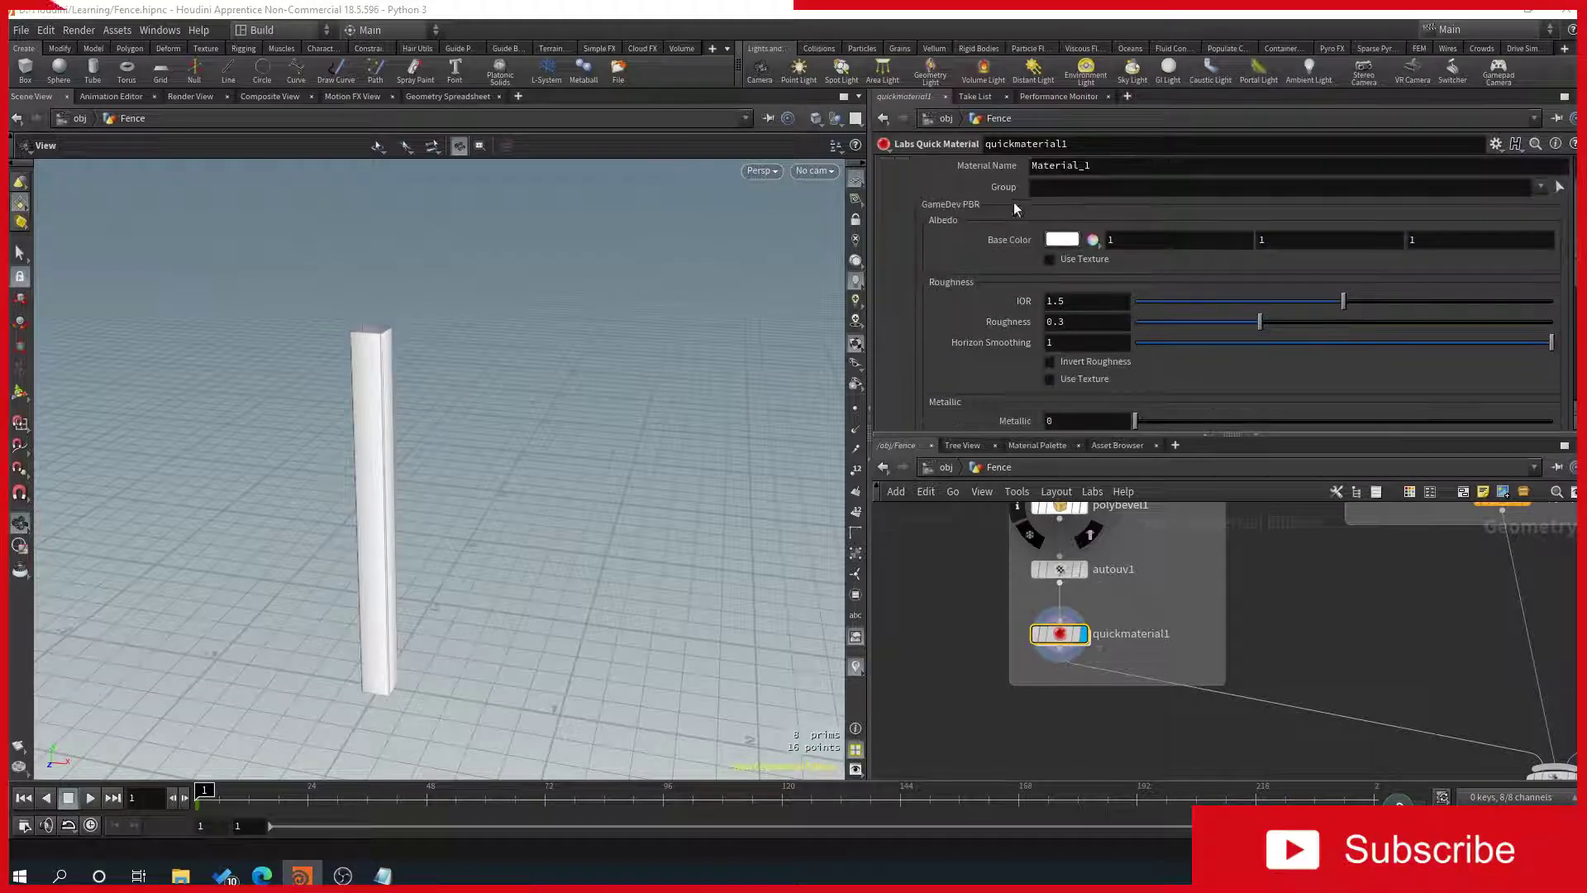
pyautogui.click(1050, 260)
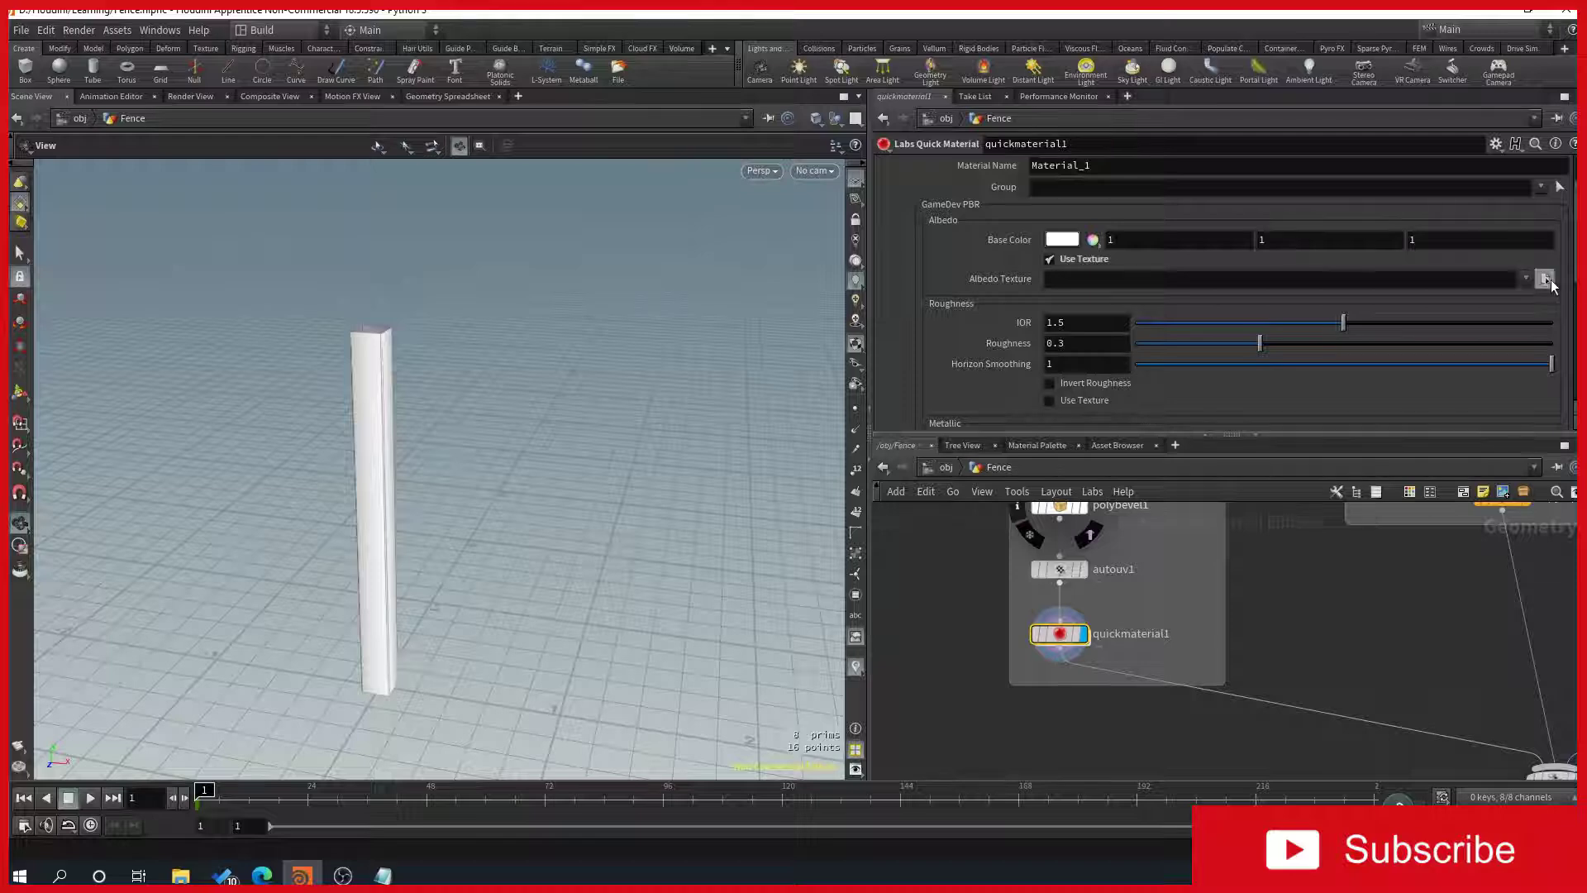
pyautogui.click(1546, 279)
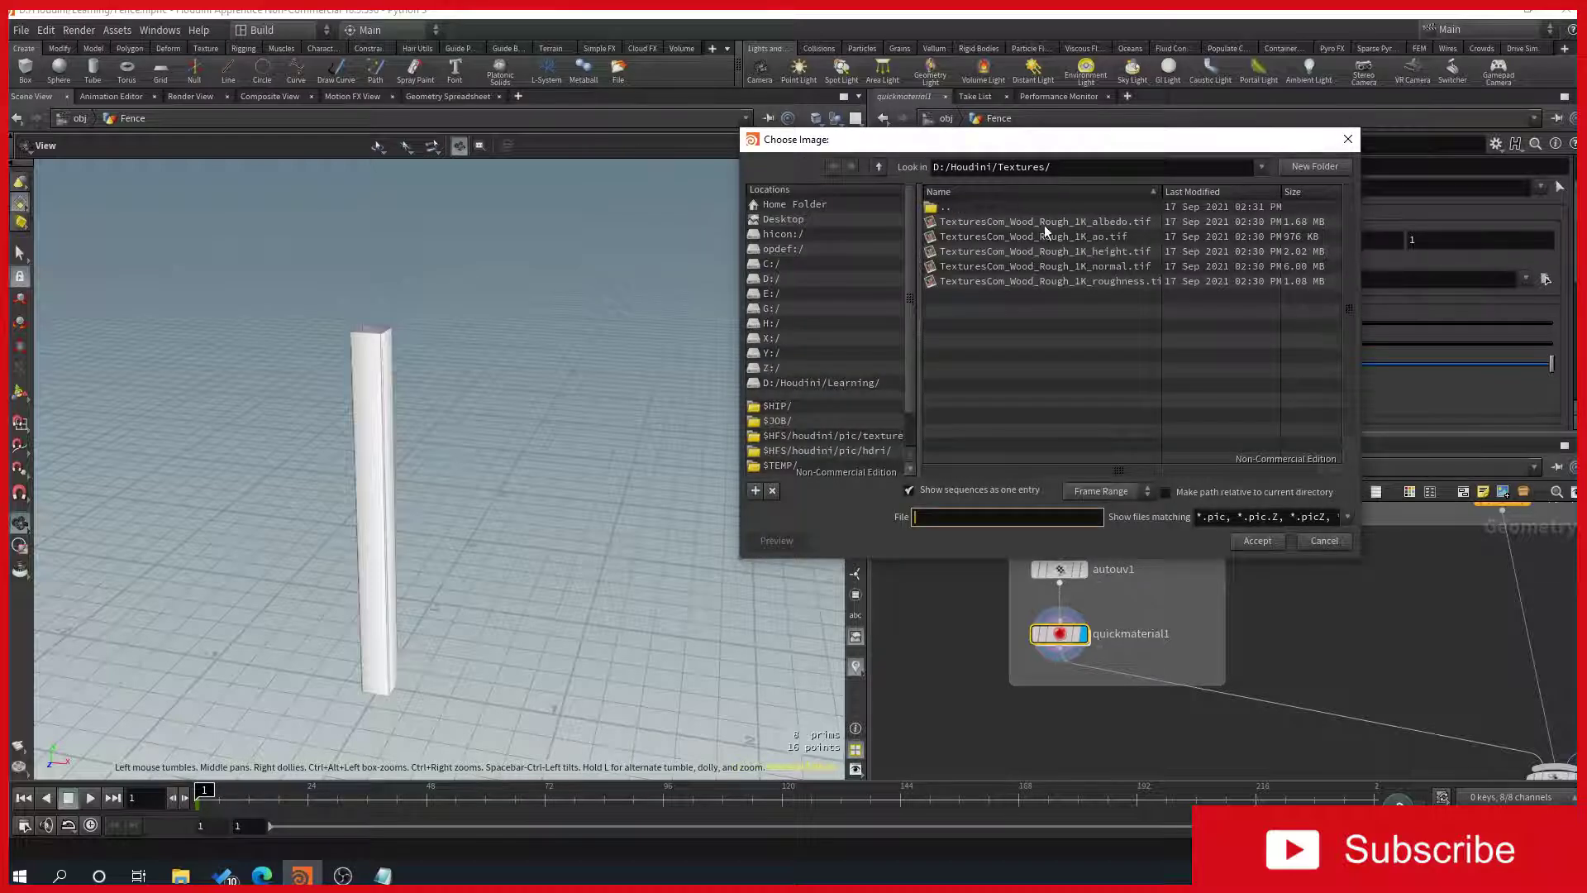
pyautogui.doubleClick(1108, 222)
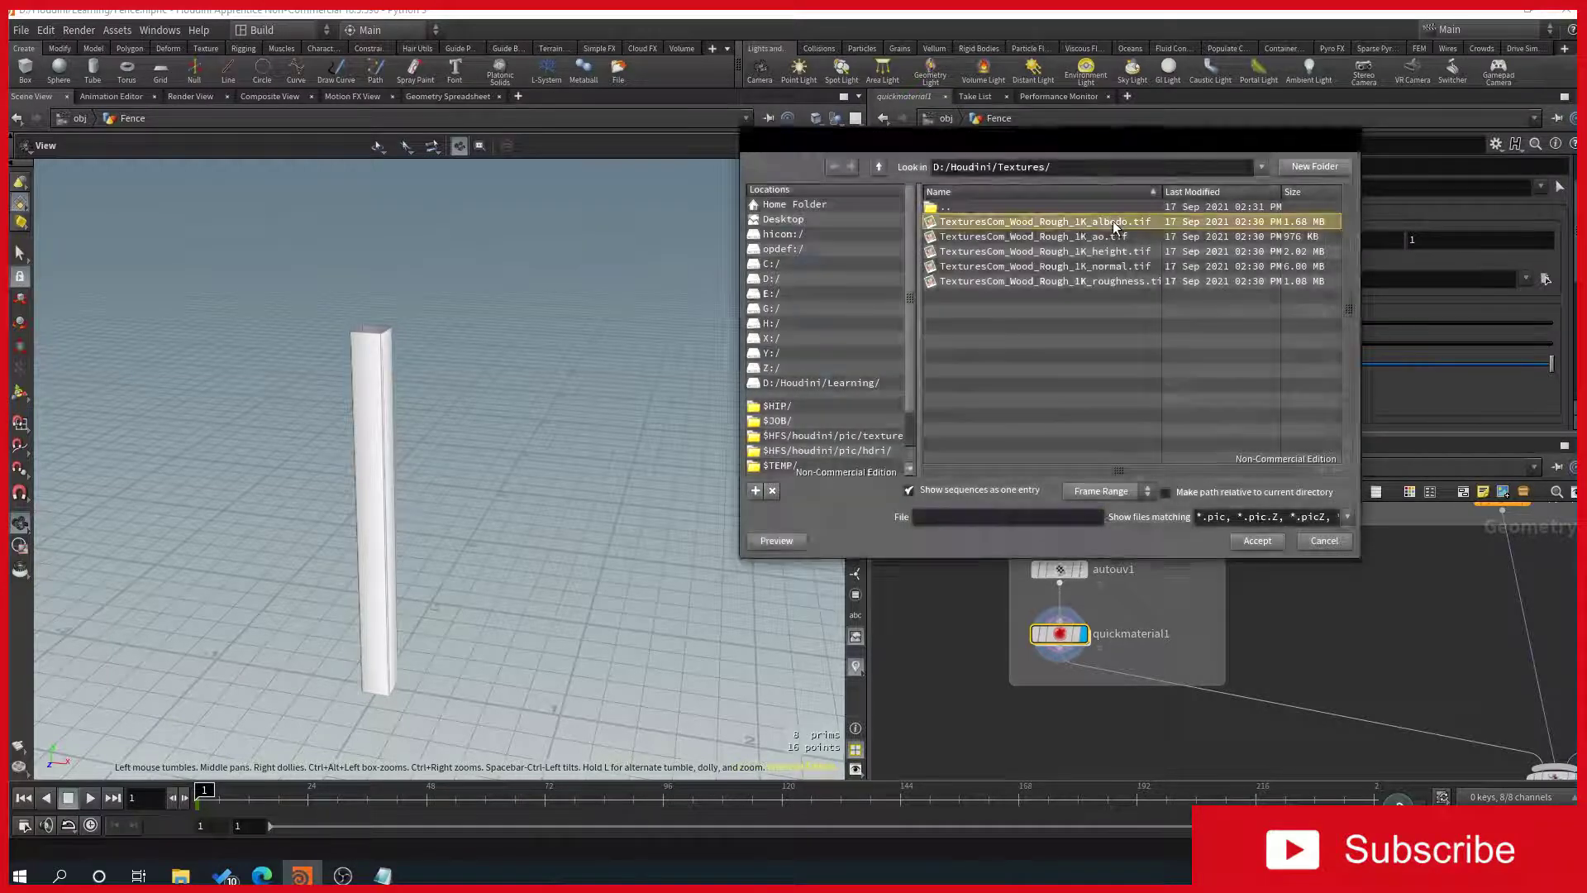
# Enable the roughness texture and assign TexturesCom_Wood_Rough_1K_roughness.tif to it.
pyautogui.scroll(-3, 960, 320)
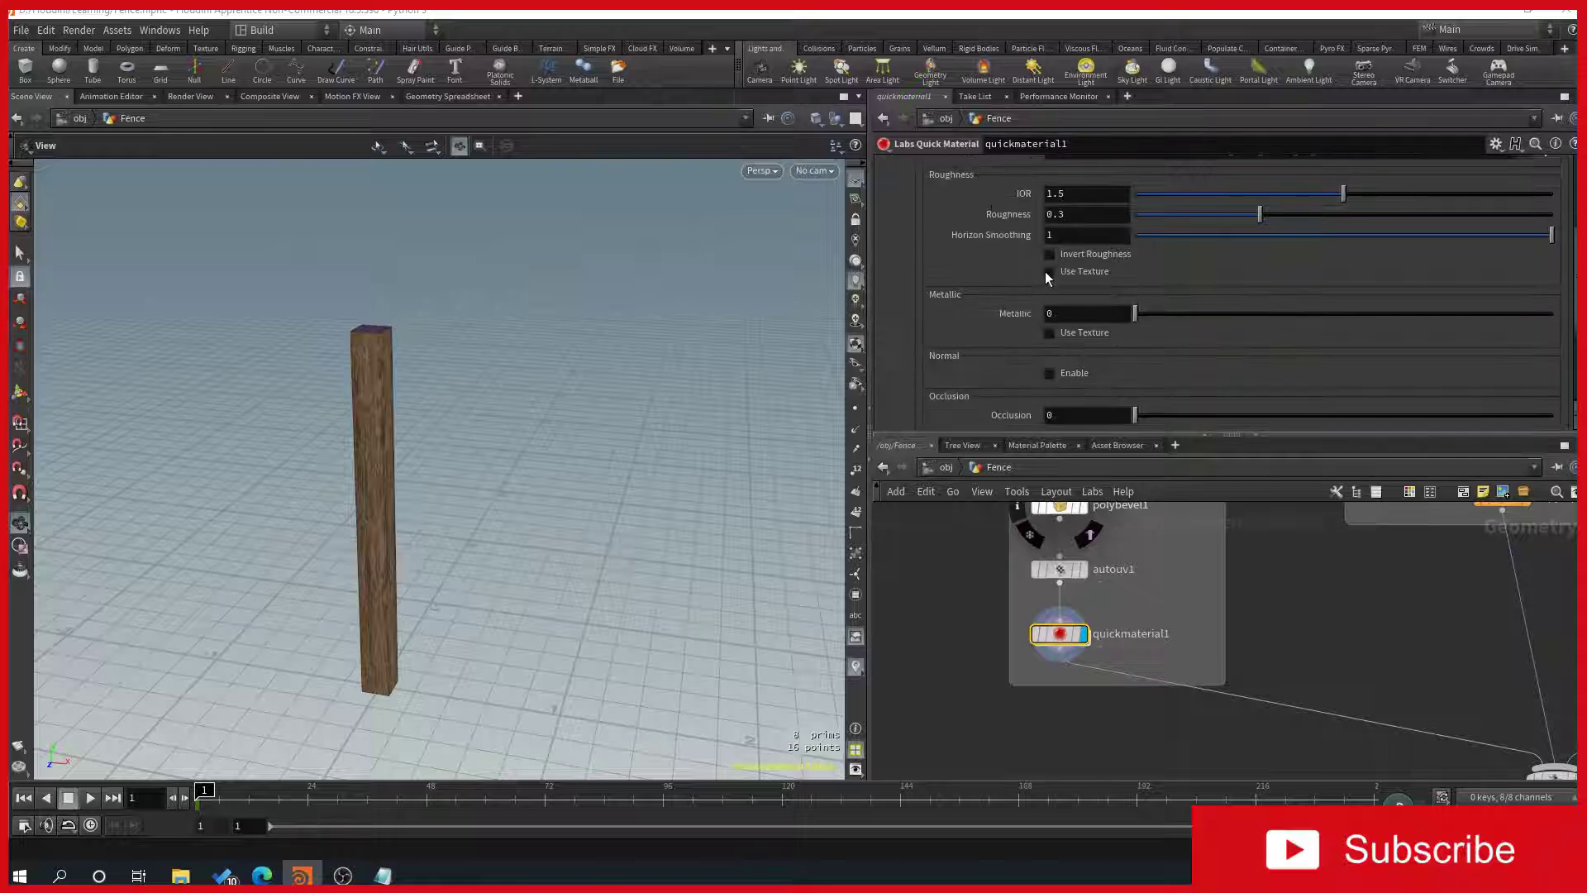
pyautogui.click(1050, 272)
pyautogui.click(1545, 292)
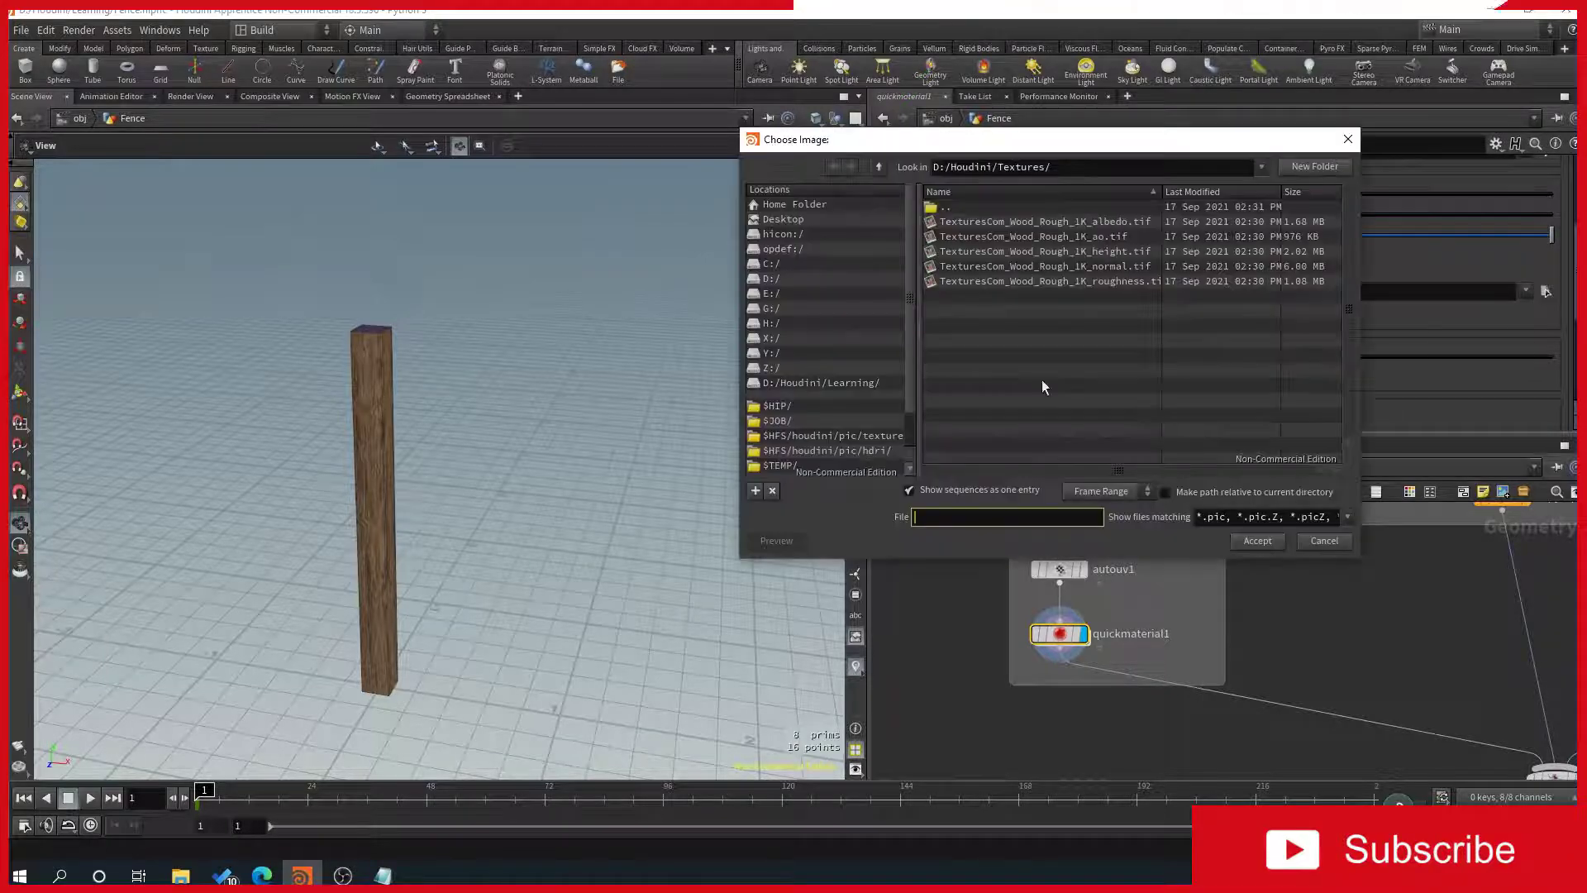
pyautogui.click(1105, 282)
pyautogui.doubleClick(1105, 281)
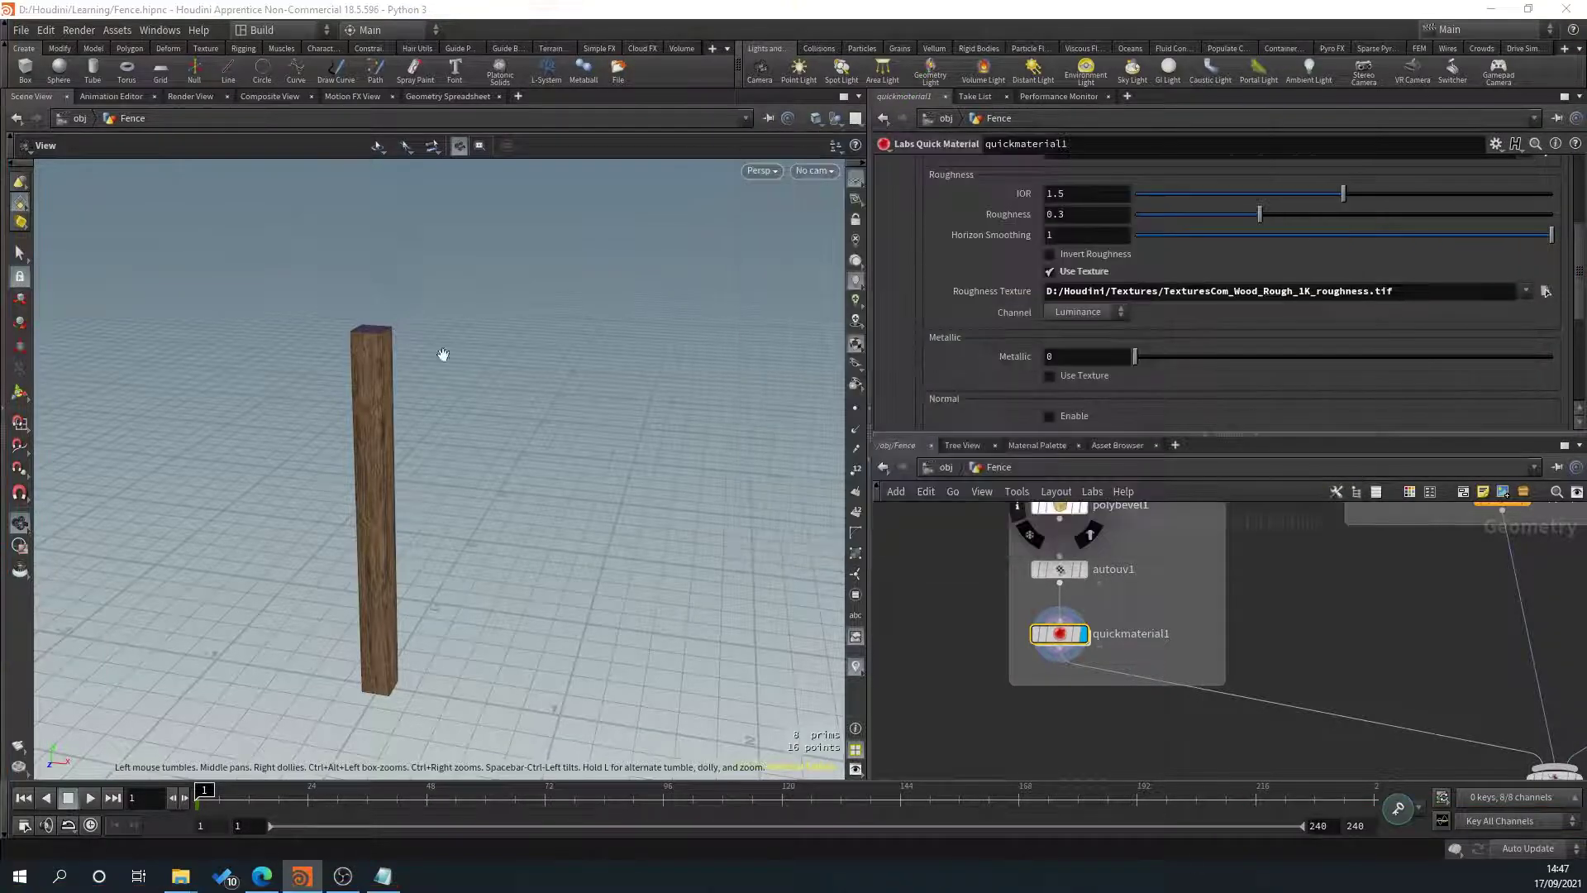
# Inspect the highlights on the textured post up close and enable Invert Roughness on the material.
pyautogui.moveTo(421, 411)
pyautogui.mouseDown()
pyautogui.moveTo(485, 383)
pyautogui.moveTo(413, 405)
pyautogui.mouseUp()
pyautogui.moveTo(418, 439); pyautogui.dragTo(412, 556, button='right')
pyautogui.moveTo(411, 556); pyautogui.dragTo(326, 526)
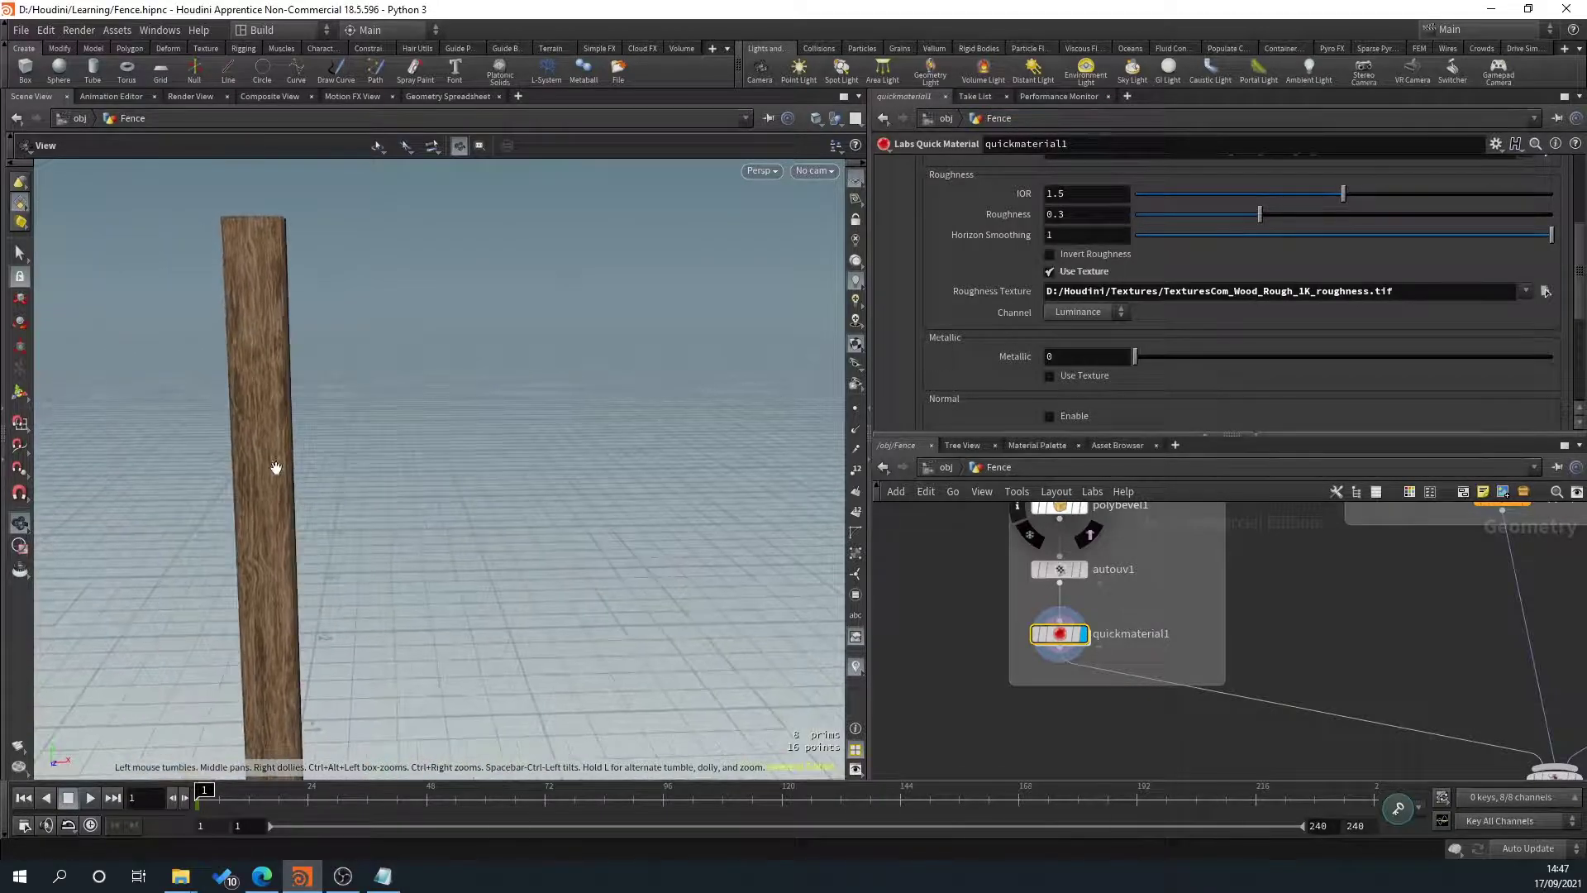
pyautogui.press('f')
pyautogui.moveTo(389, 463); pyautogui.dragTo(405, 388)
pyautogui.moveTo(405, 389); pyautogui.dragTo(446, 422, button='right')
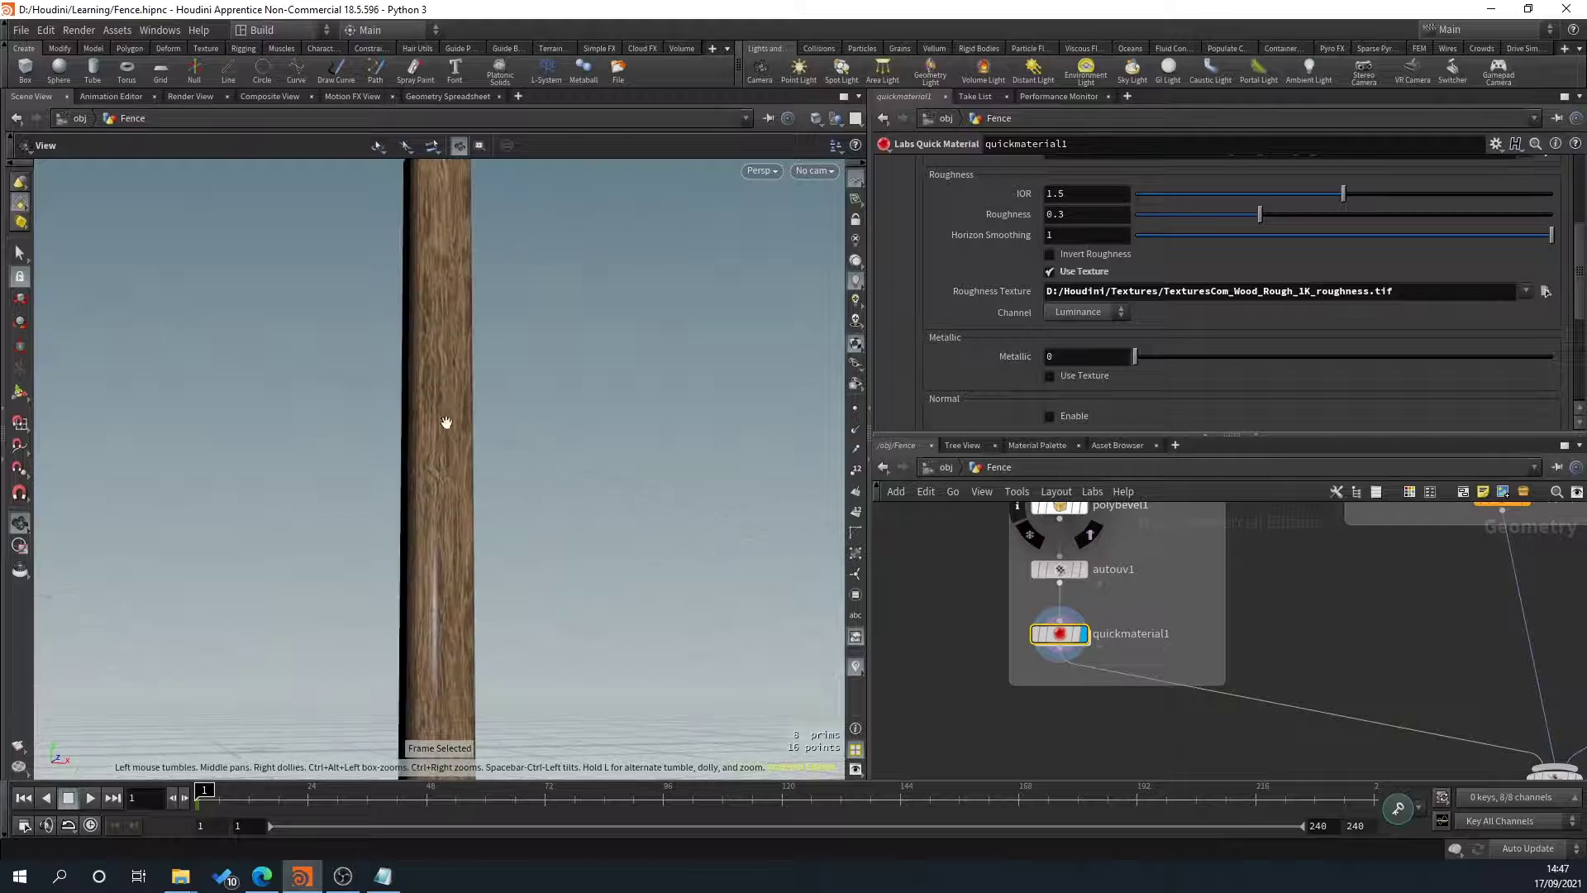
pyautogui.moveTo(446, 423); pyautogui.dragTo(416, 445)
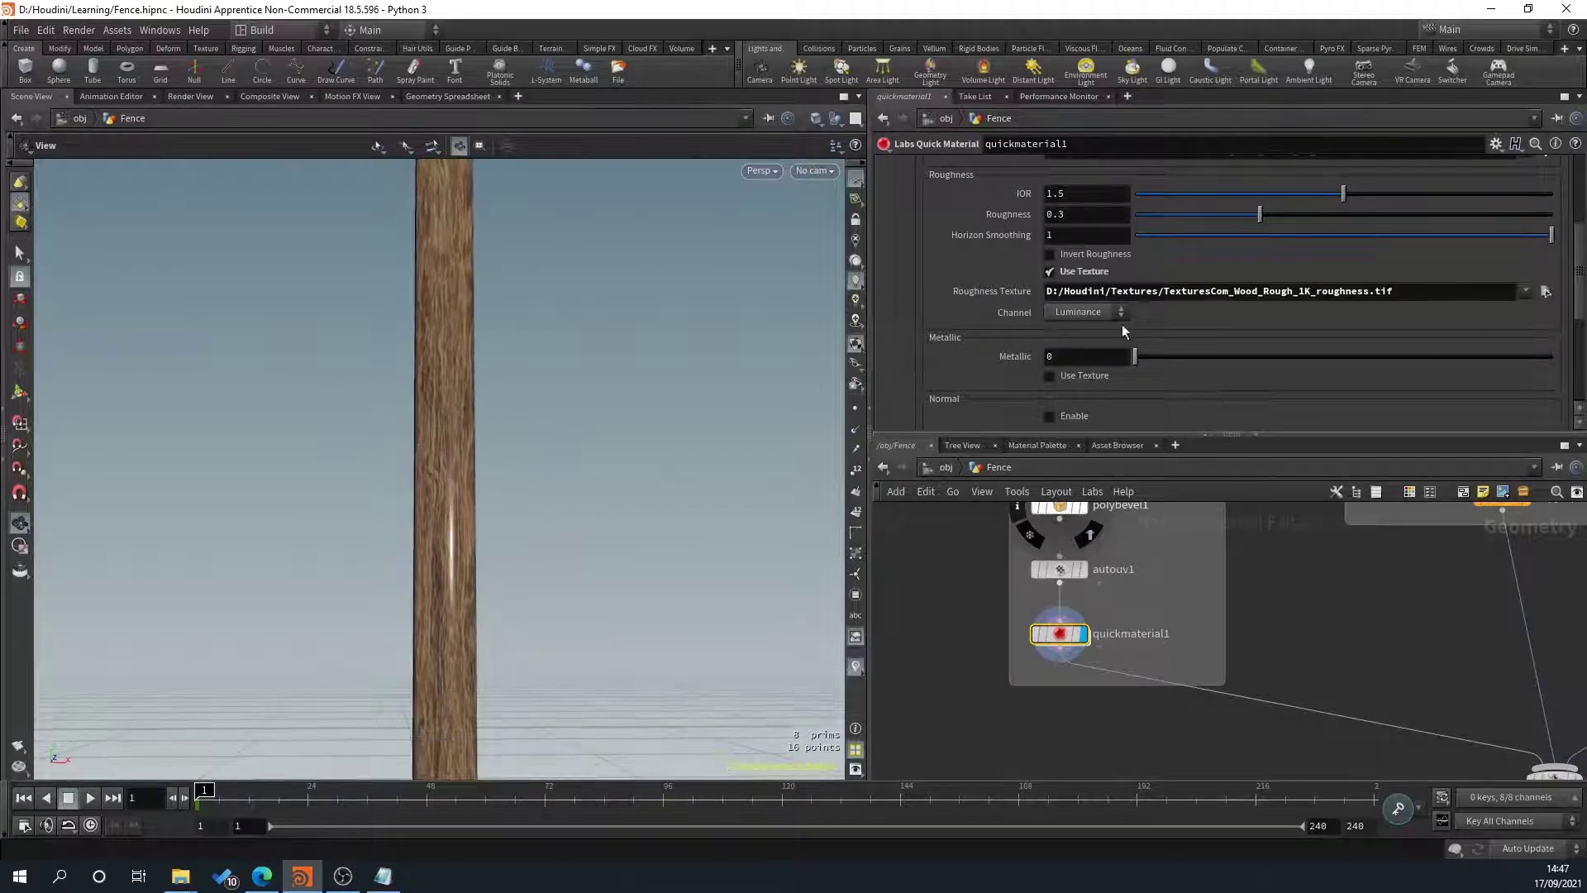
pyautogui.click(1050, 254)
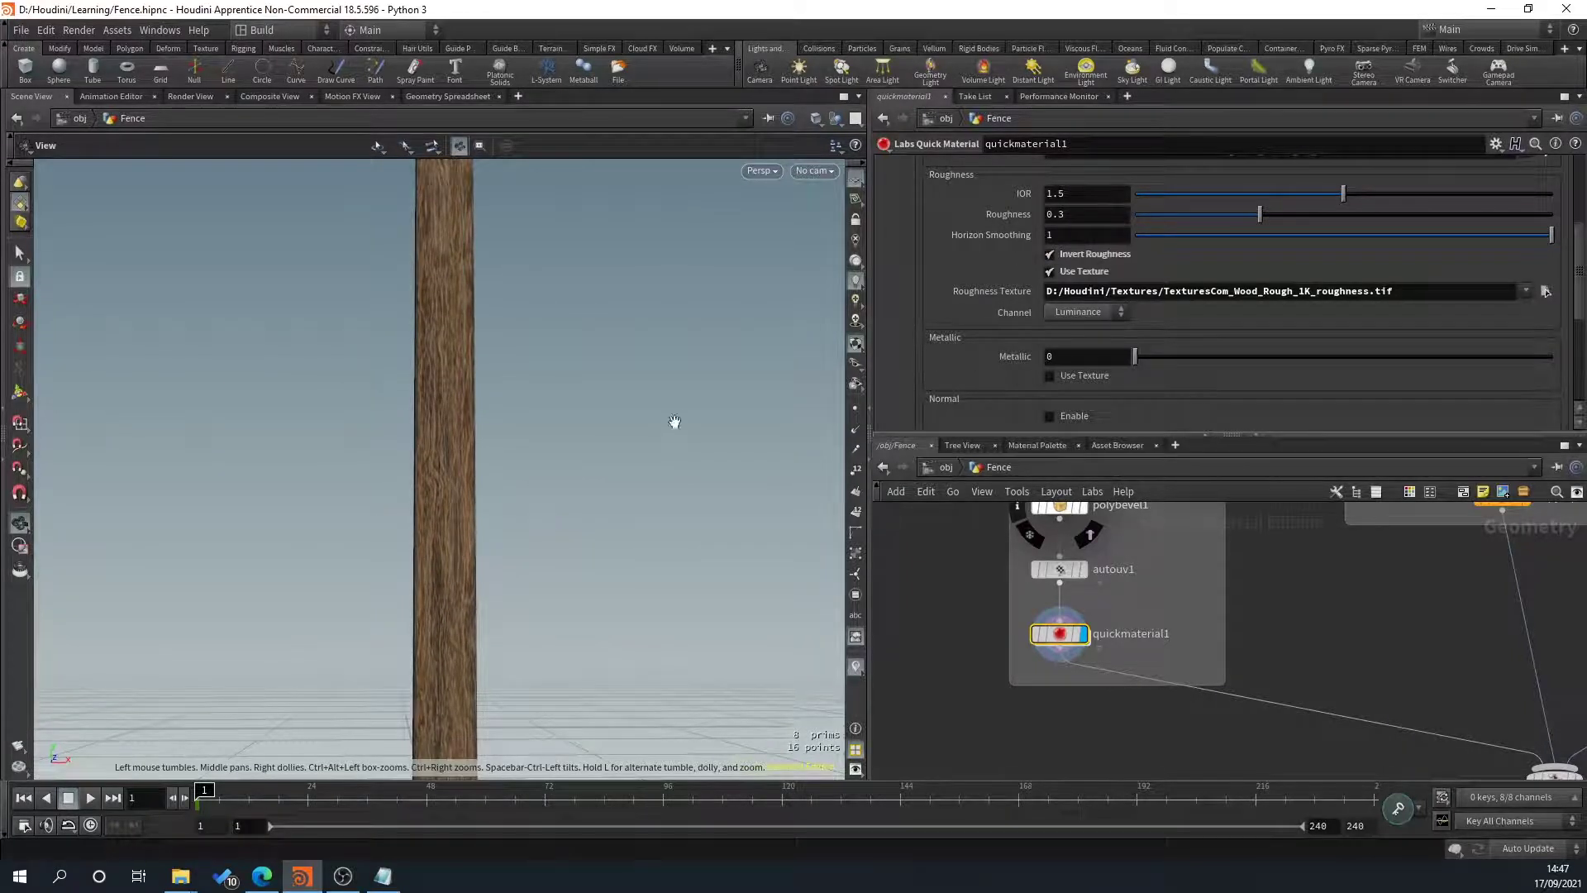
pyautogui.moveTo(674, 422); pyautogui.dragTo(504, 463)
# Try higher roughness values such as 0.579 on the material, then set the roughness back to 0.3.
pyautogui.moveTo(1260, 215); pyautogui.dragTo(1297, 210)
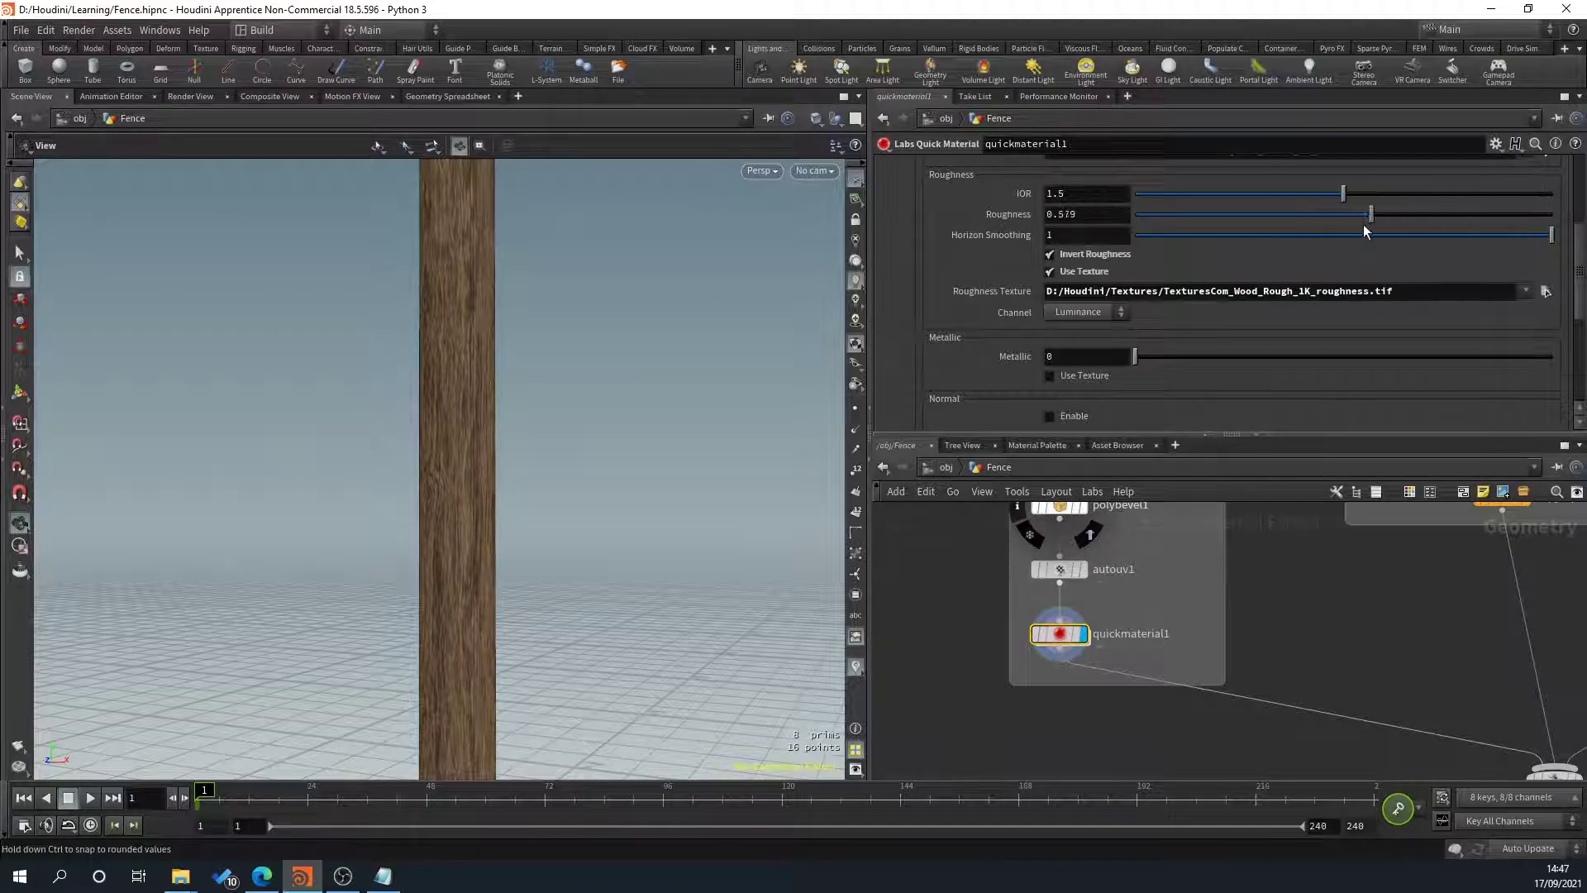
pyautogui.moveTo(631, 425); pyautogui.dragTo(581, 421)
pyautogui.click(1099, 218)
pyautogui.press('BackSpace')
pyautogui.press('BackSpace')
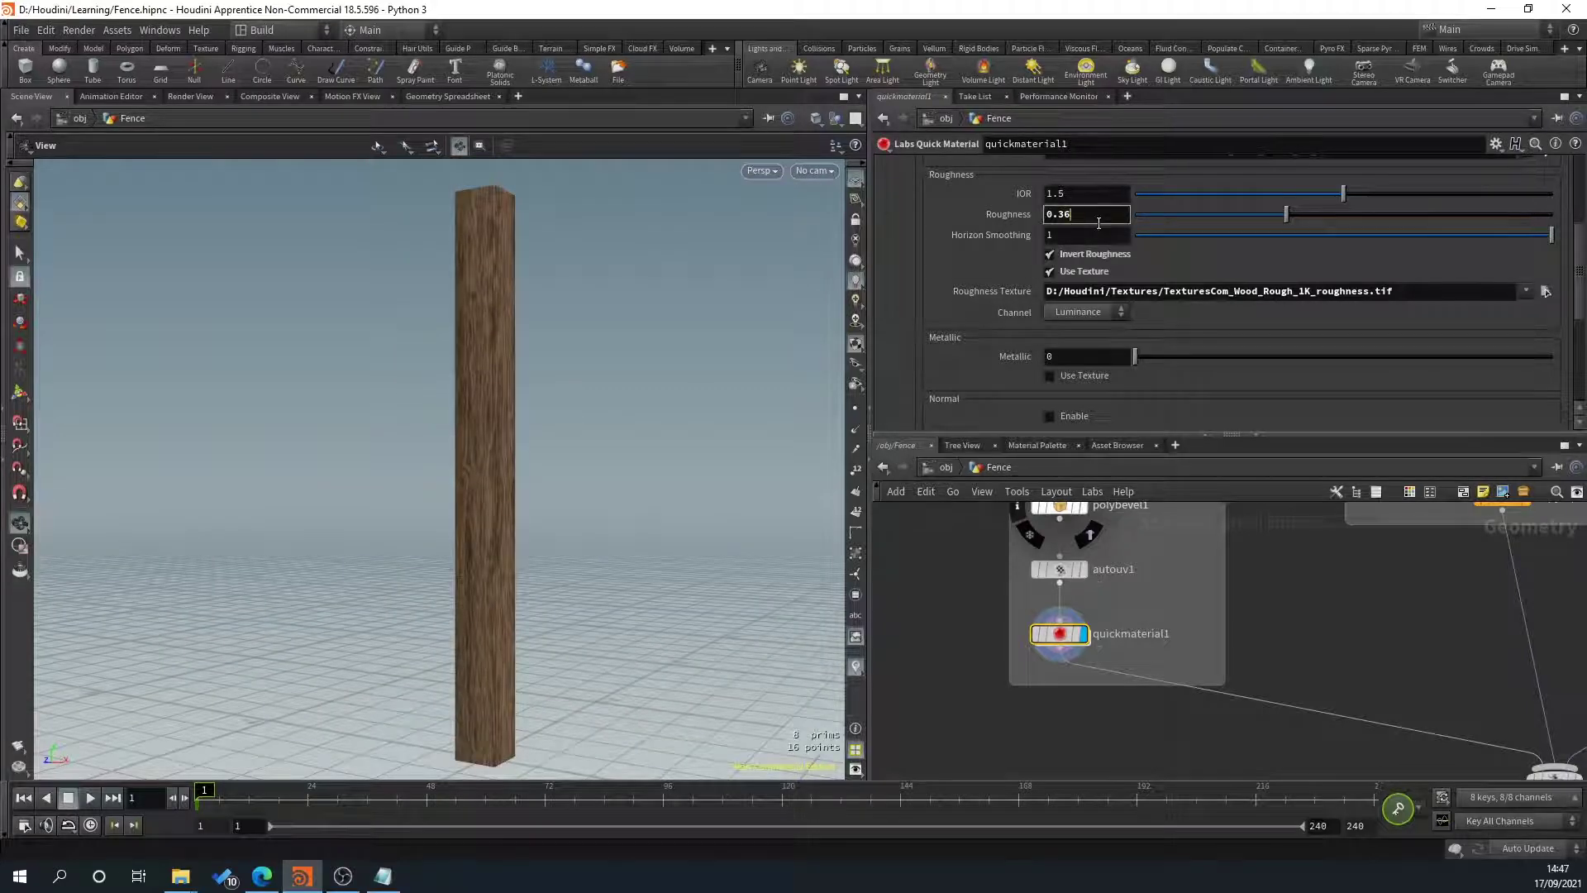
pyautogui.press('Return')
# Enable the normal map, assign TexturesCom_Wood_Rough_1K_normal.tif, and check the post's surface.
pyautogui.scroll(-2, 1219, 348)
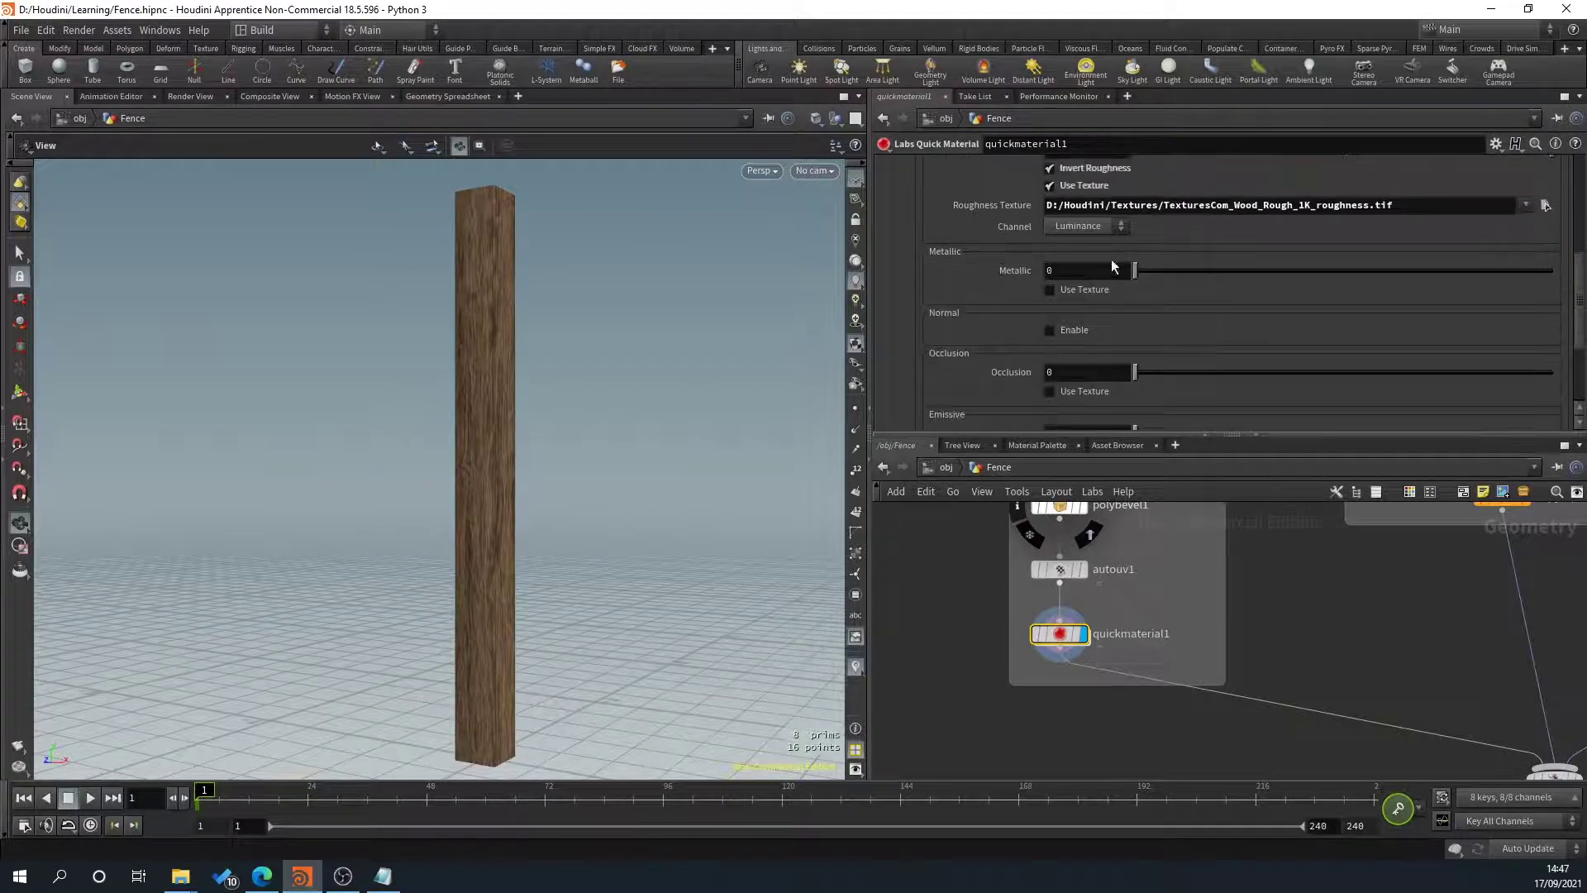
pyautogui.click(1051, 330)
pyautogui.click(1545, 350)
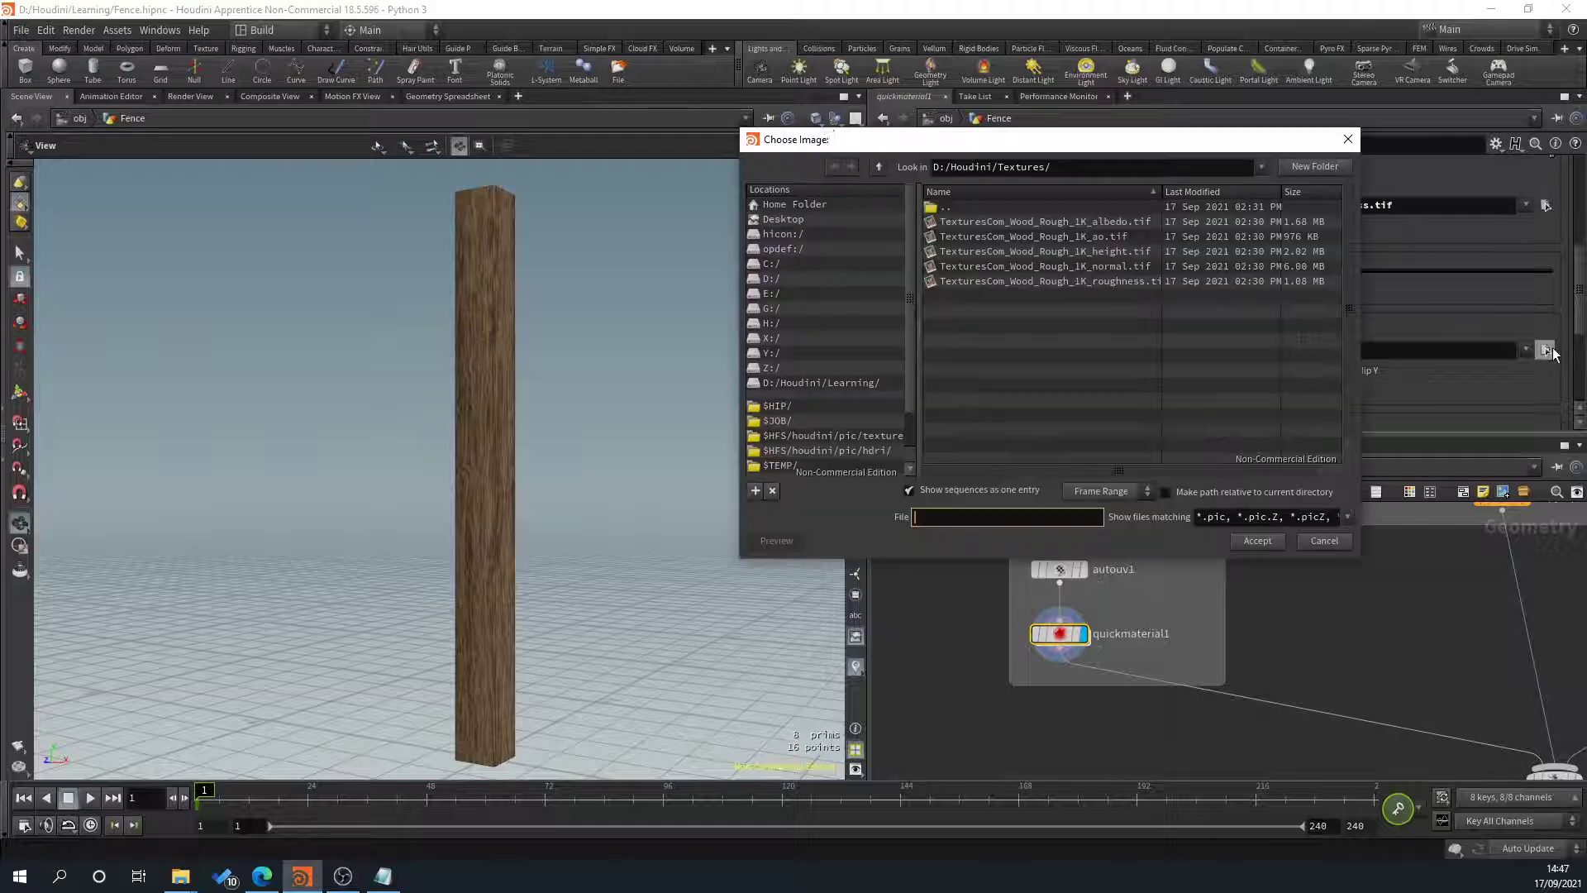
pyautogui.doubleClick(1098, 265)
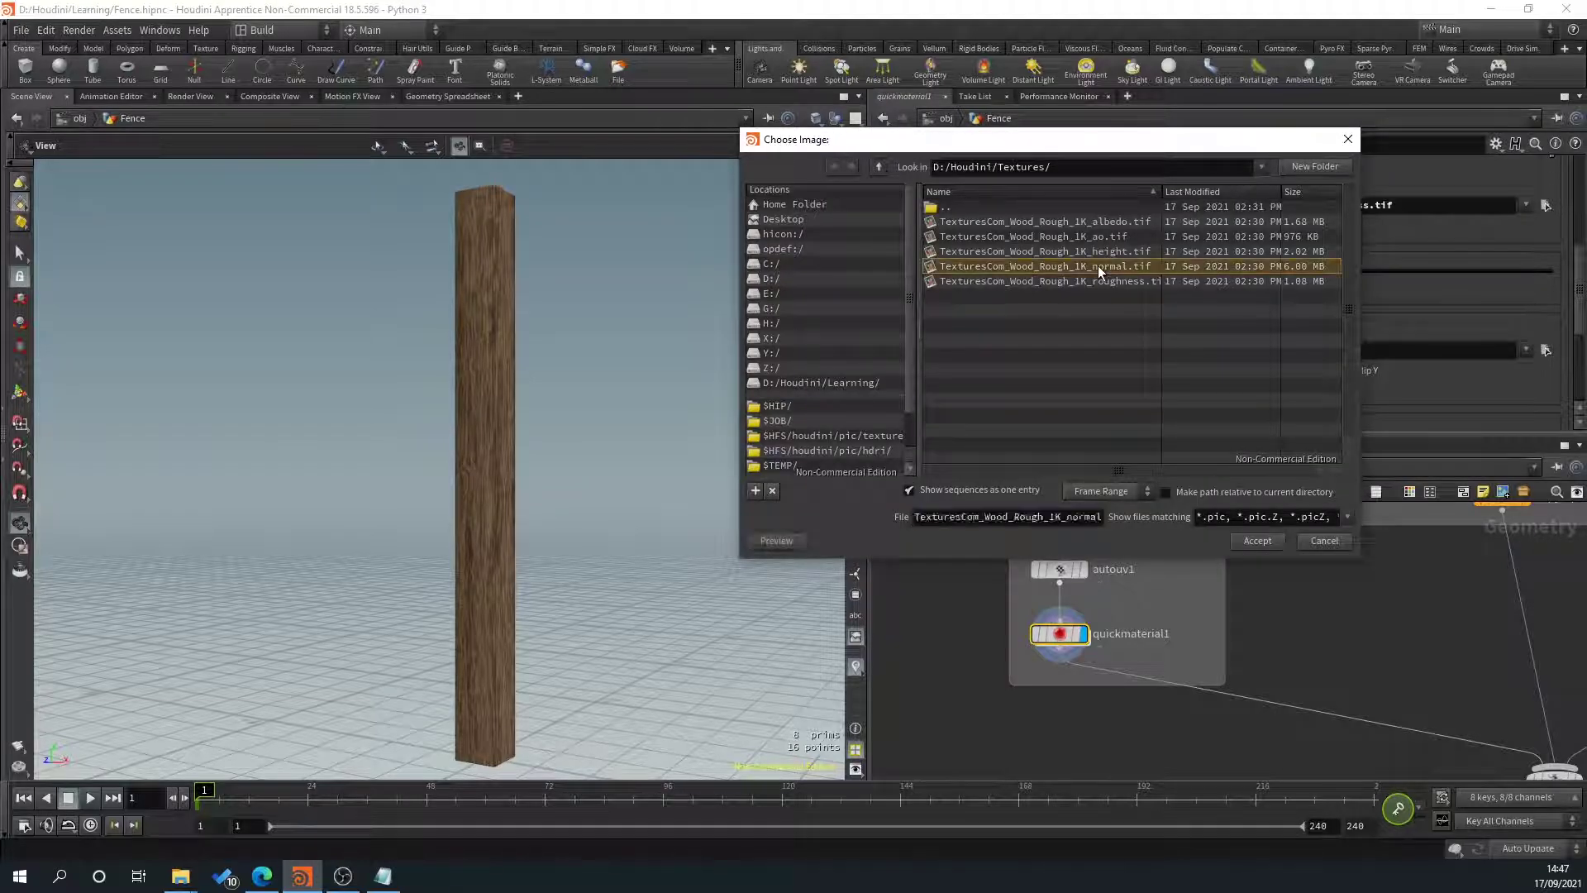
pyautogui.moveTo(471, 553); pyautogui.dragTo(570, 538)
# Turn off the albedo texture to inspect the normal map's relief on the post, then turn it back on.
pyautogui.scroll(4, 1008, 344)
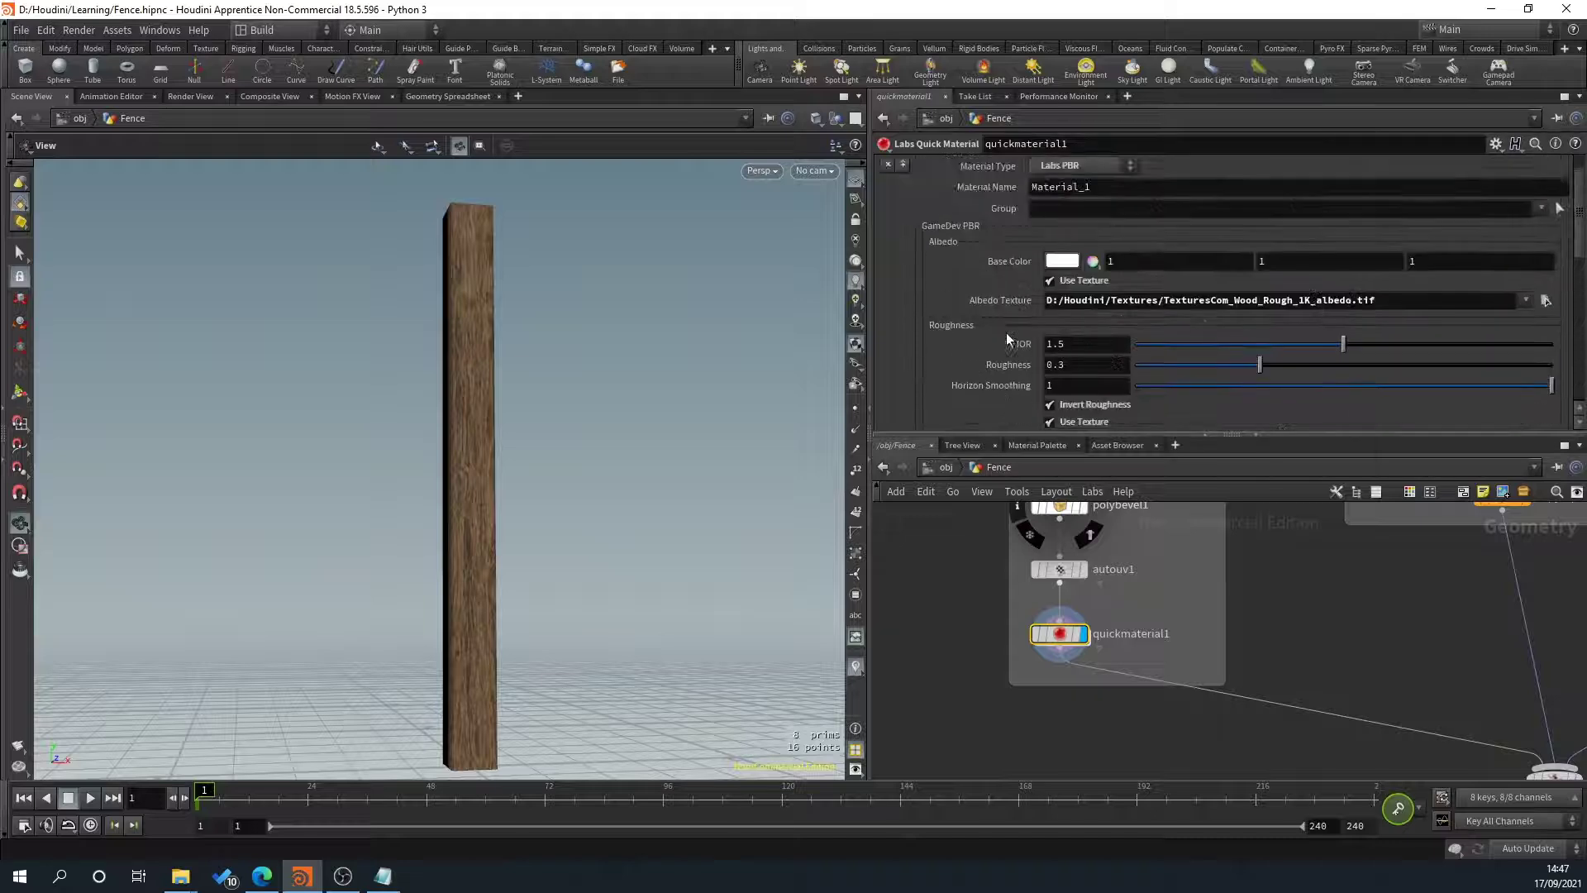
pyautogui.scroll(2, 1008, 343)
pyautogui.click(1050, 280)
pyautogui.moveTo(484, 512); pyautogui.dragTo(439, 531)
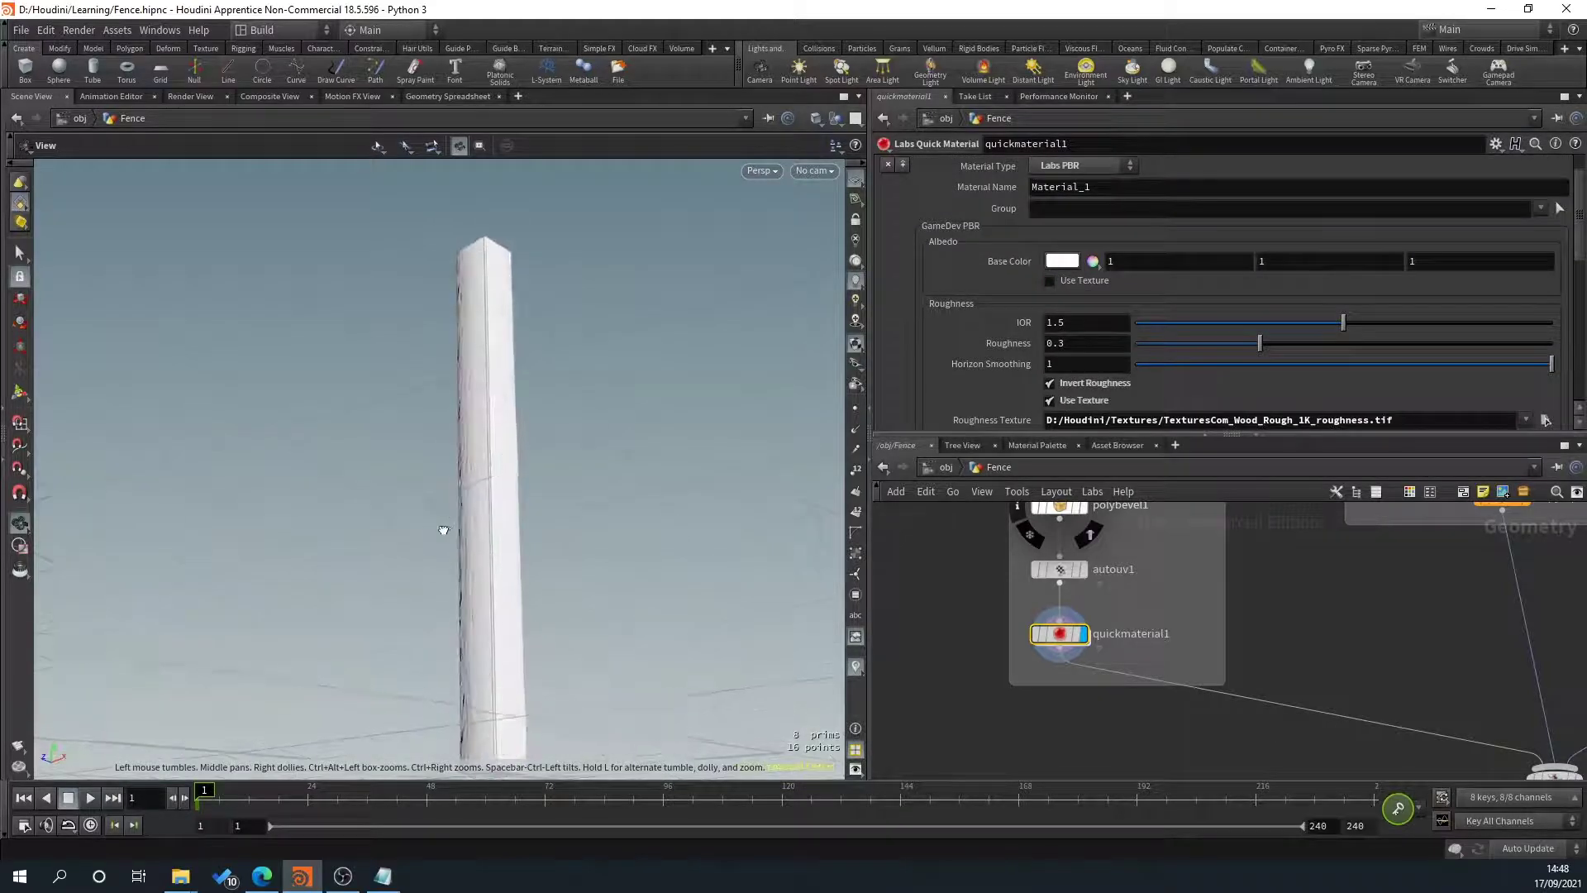
pyautogui.moveTo(439, 531); pyautogui.dragTo(535, 569, button='right')
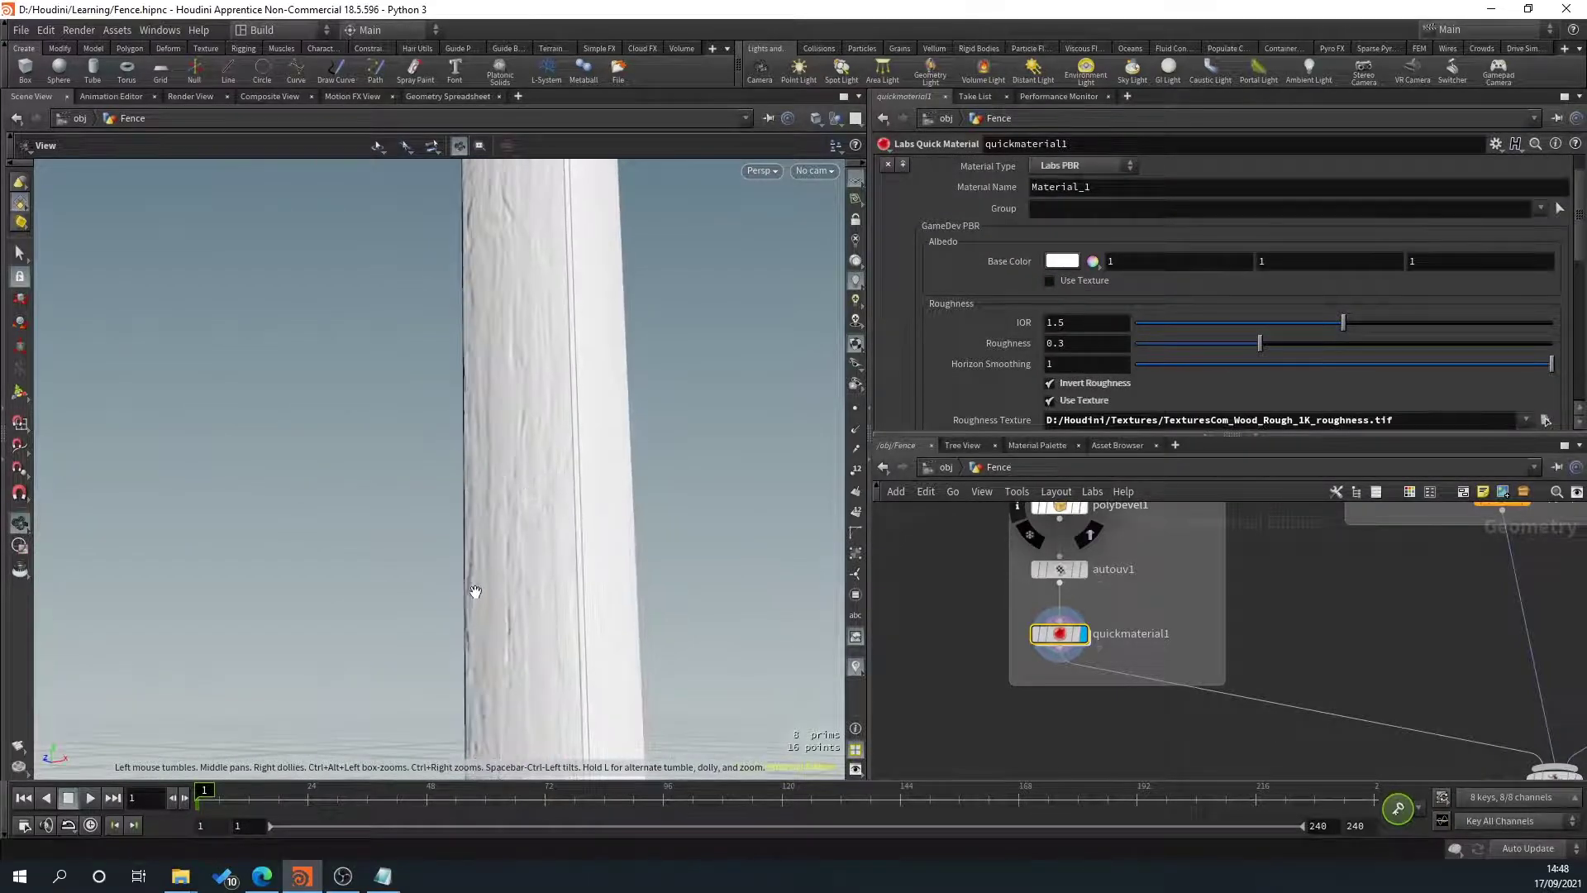
pyautogui.scroll(-3, 475, 591)
pyautogui.click(1050, 280)
# Enable the occlusion texture and assign TexturesCom_Wood_Rough_1K_ao.tif to it.
pyautogui.scroll(-5, 983, 316)
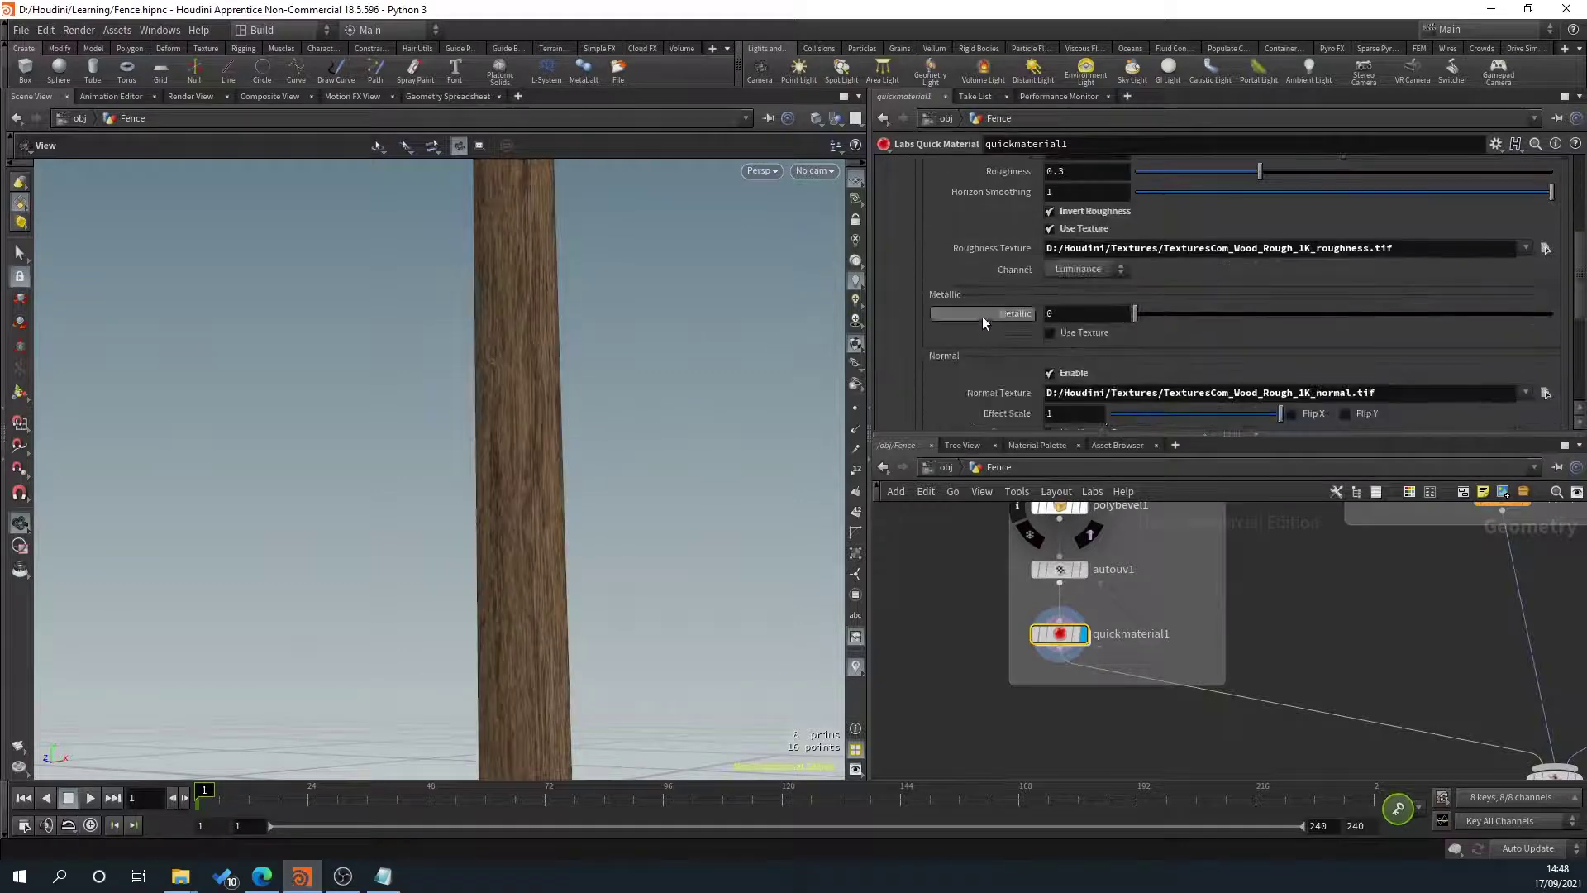
pyautogui.scroll(-5, 995, 307)
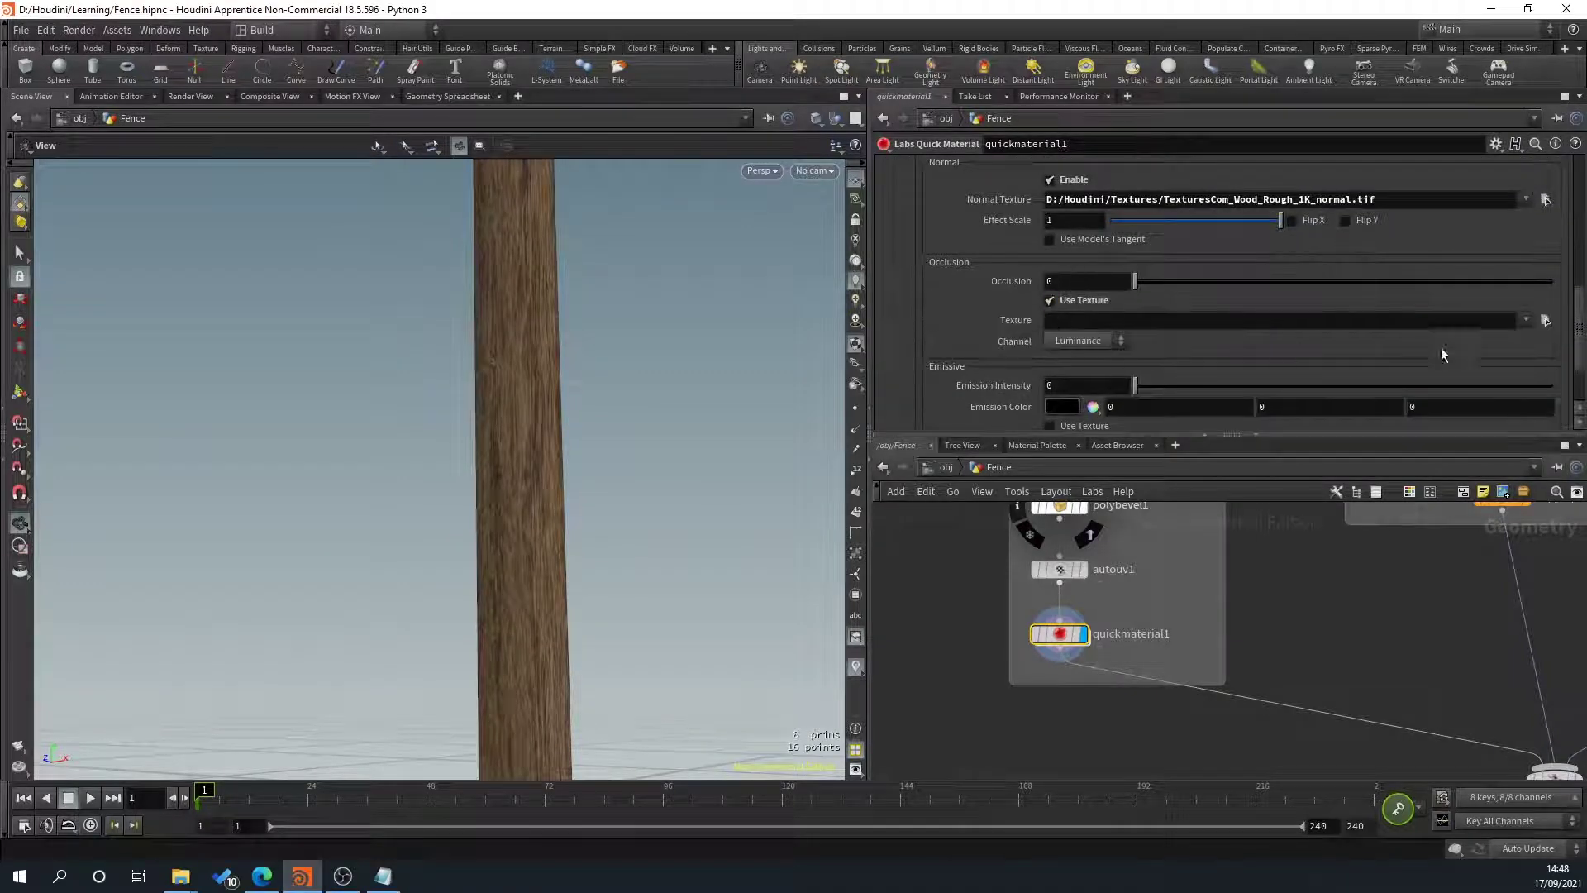
pyautogui.click(1545, 320)
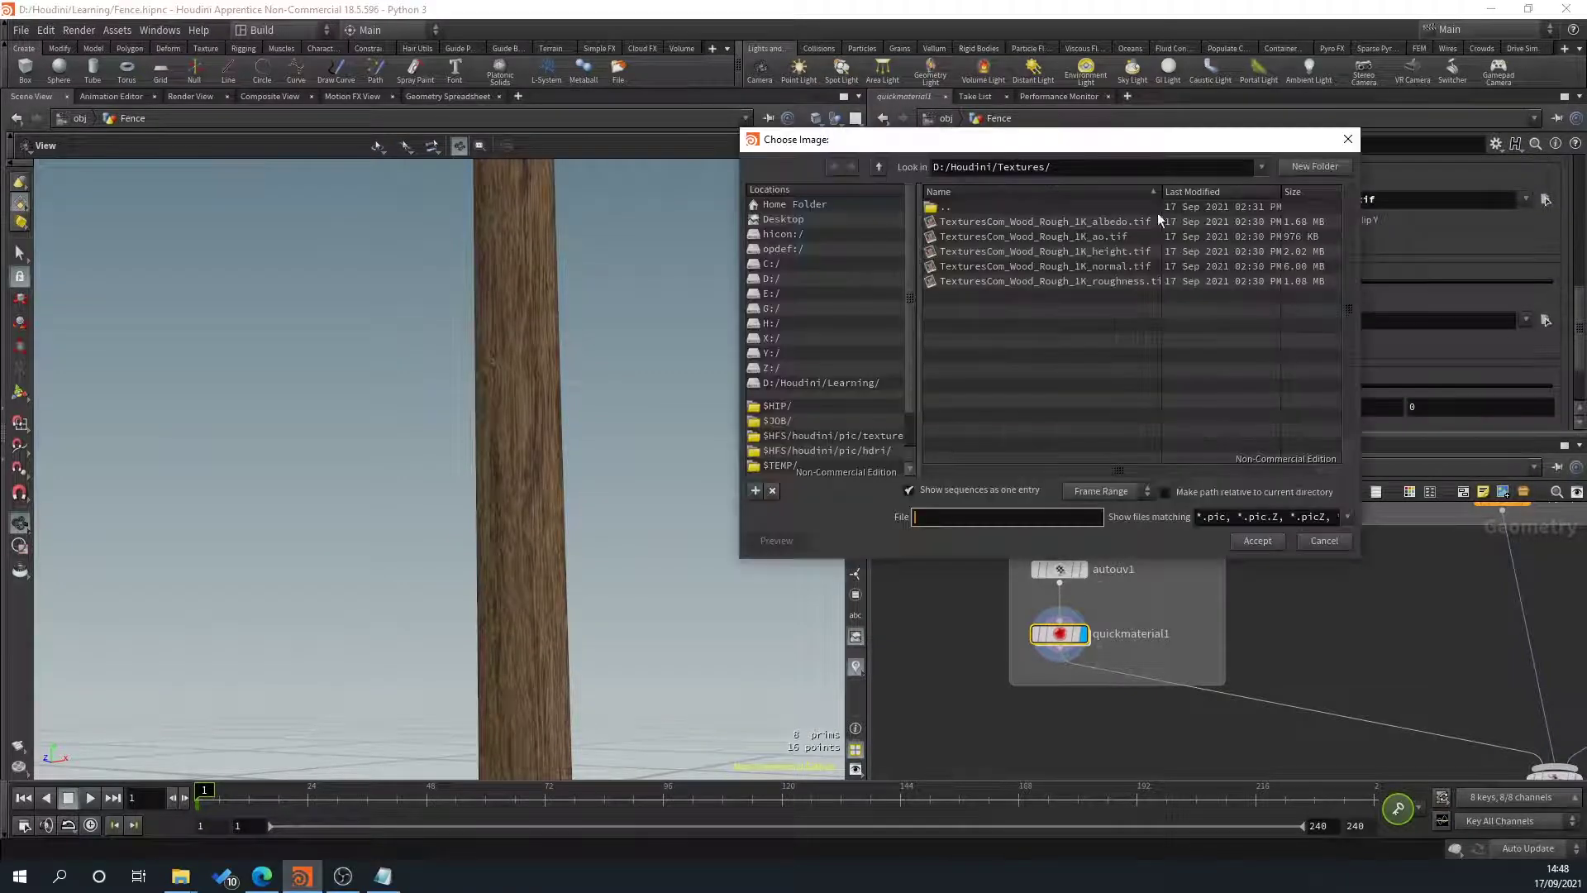
pyautogui.doubleClick(1116, 237)
pyautogui.scroll(-3, 1148, 364)
pyautogui.scroll(2, 1064, 276)
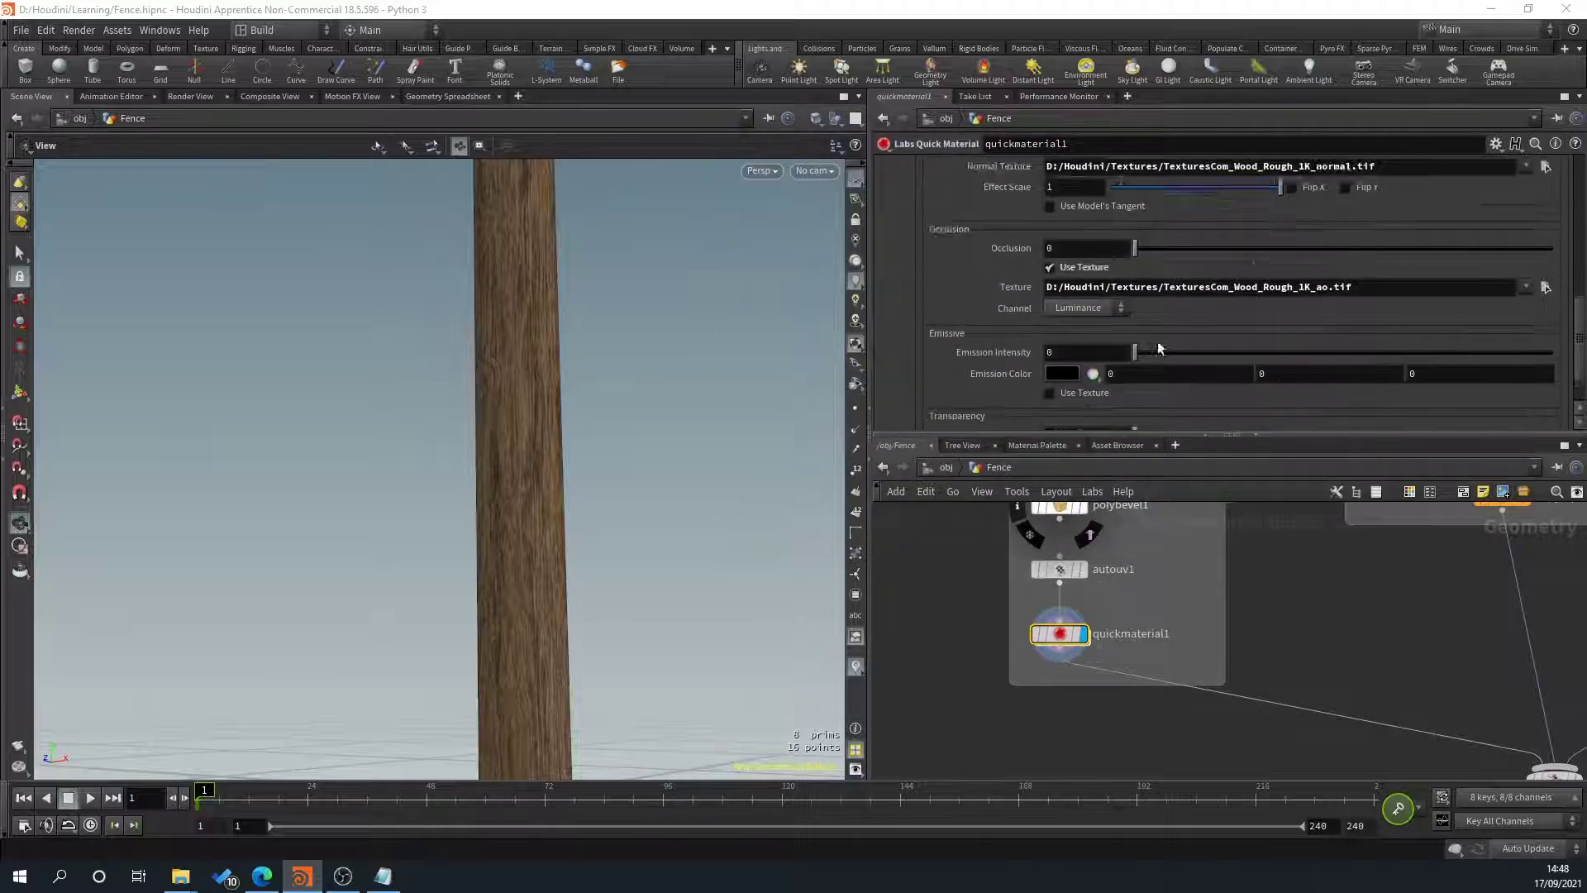
pyautogui.scroll(2, 949, 199)
# Duplicate the post base's autouv1 and quickmaterial1 nodes as an unconnected pair beside the Post Base network box, and copy that pair.
pyautogui.scroll(-3, 1381, 687)
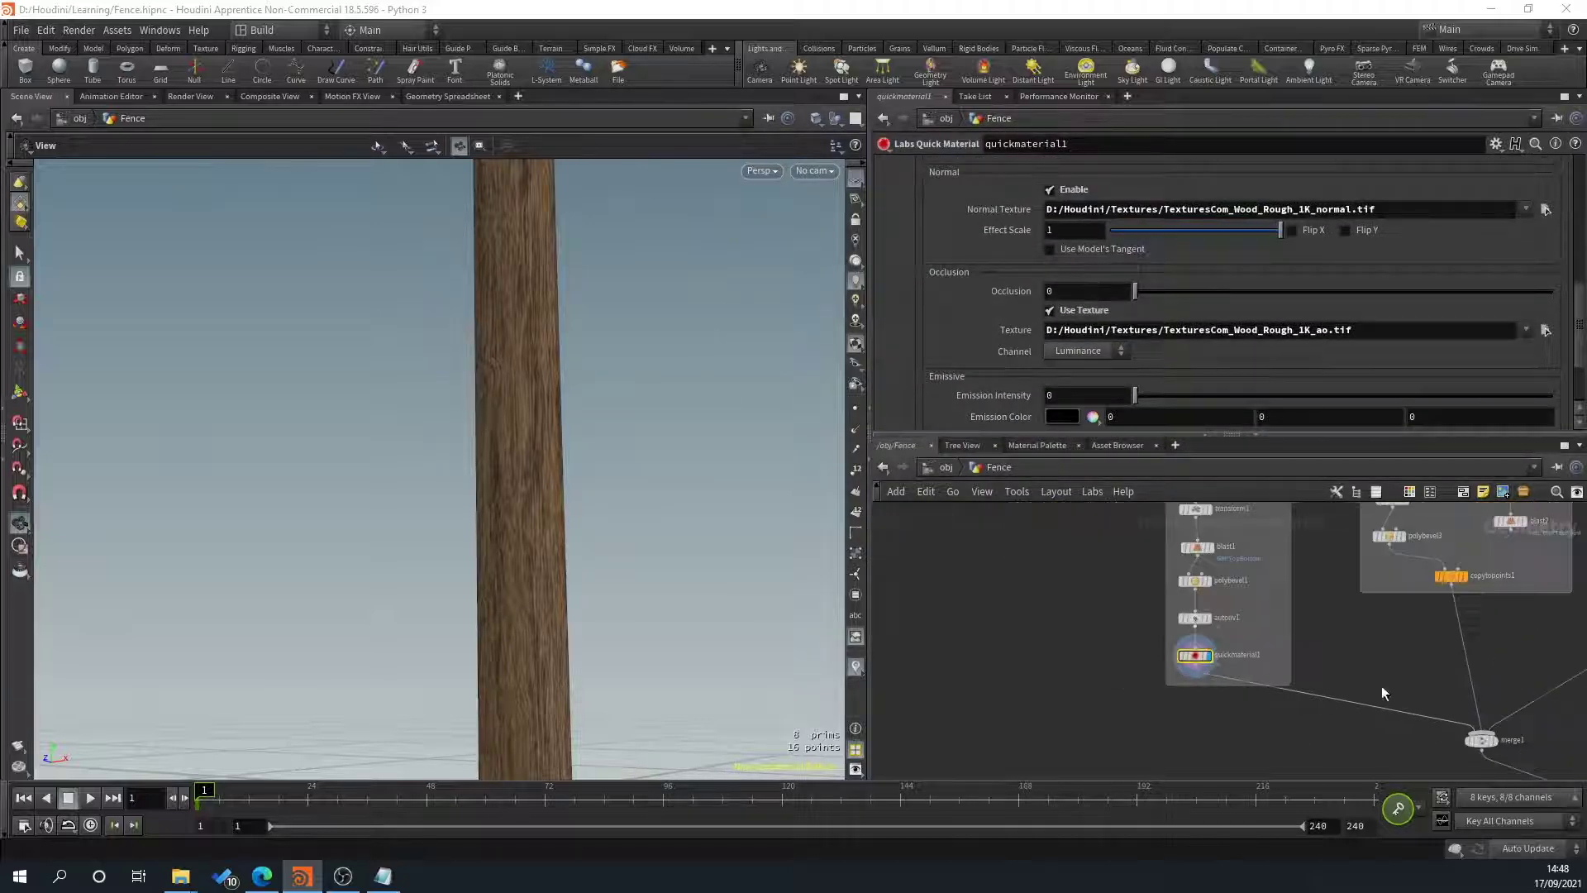
pyautogui.scroll(-4, 652, 461)
pyautogui.moveTo(630, 372); pyautogui.dragTo(640, 446)
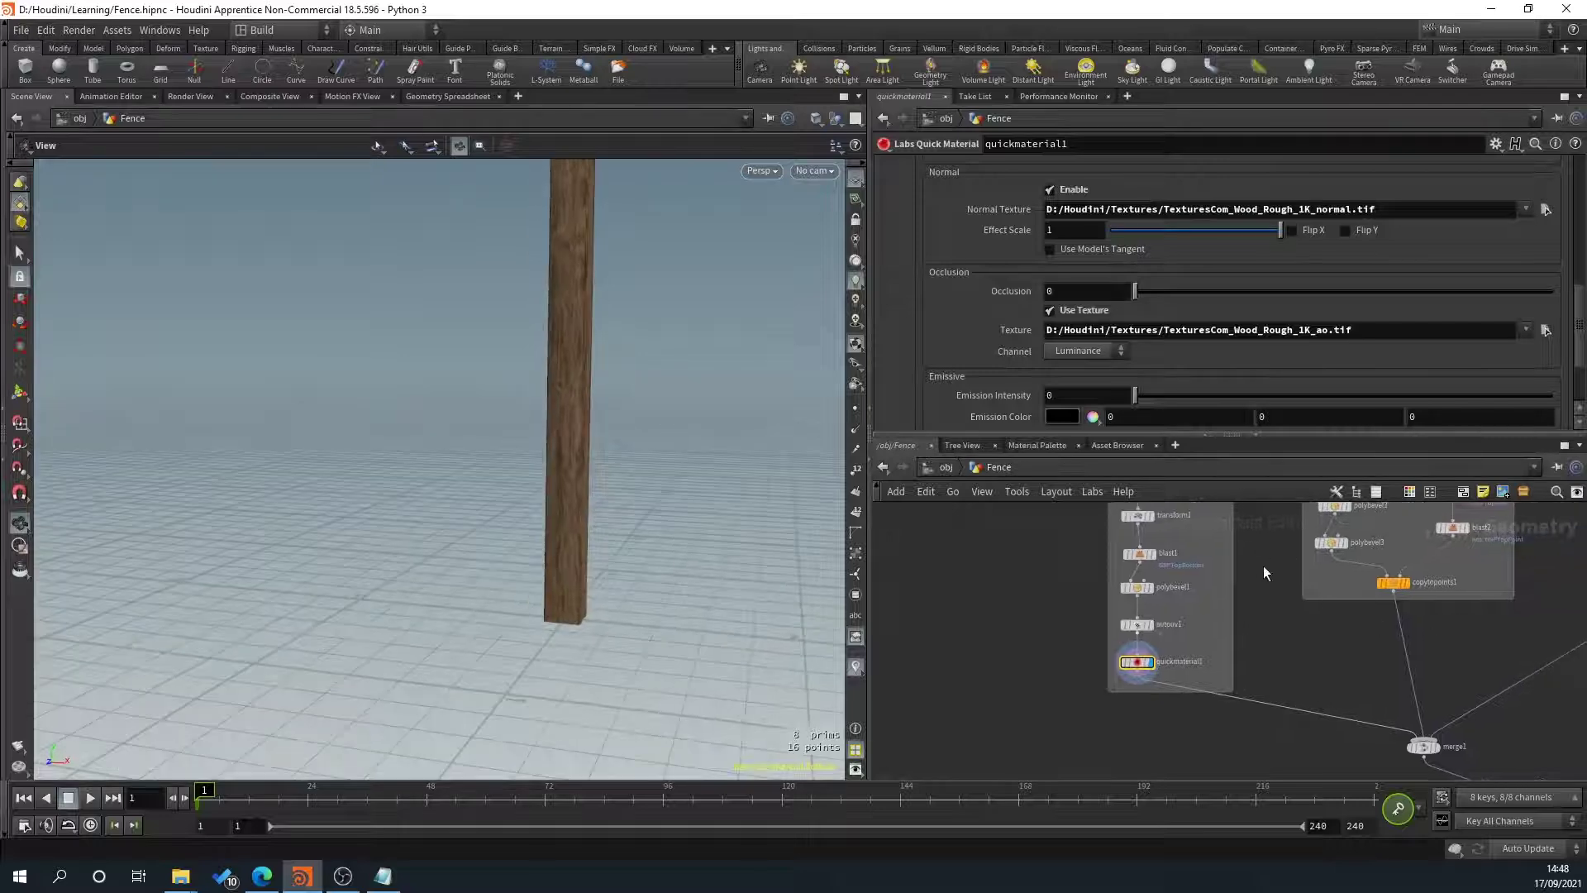
pyautogui.scroll(3, 1301, 631)
pyautogui.moveTo(1079, 659); pyautogui.dragTo(1079, 659)
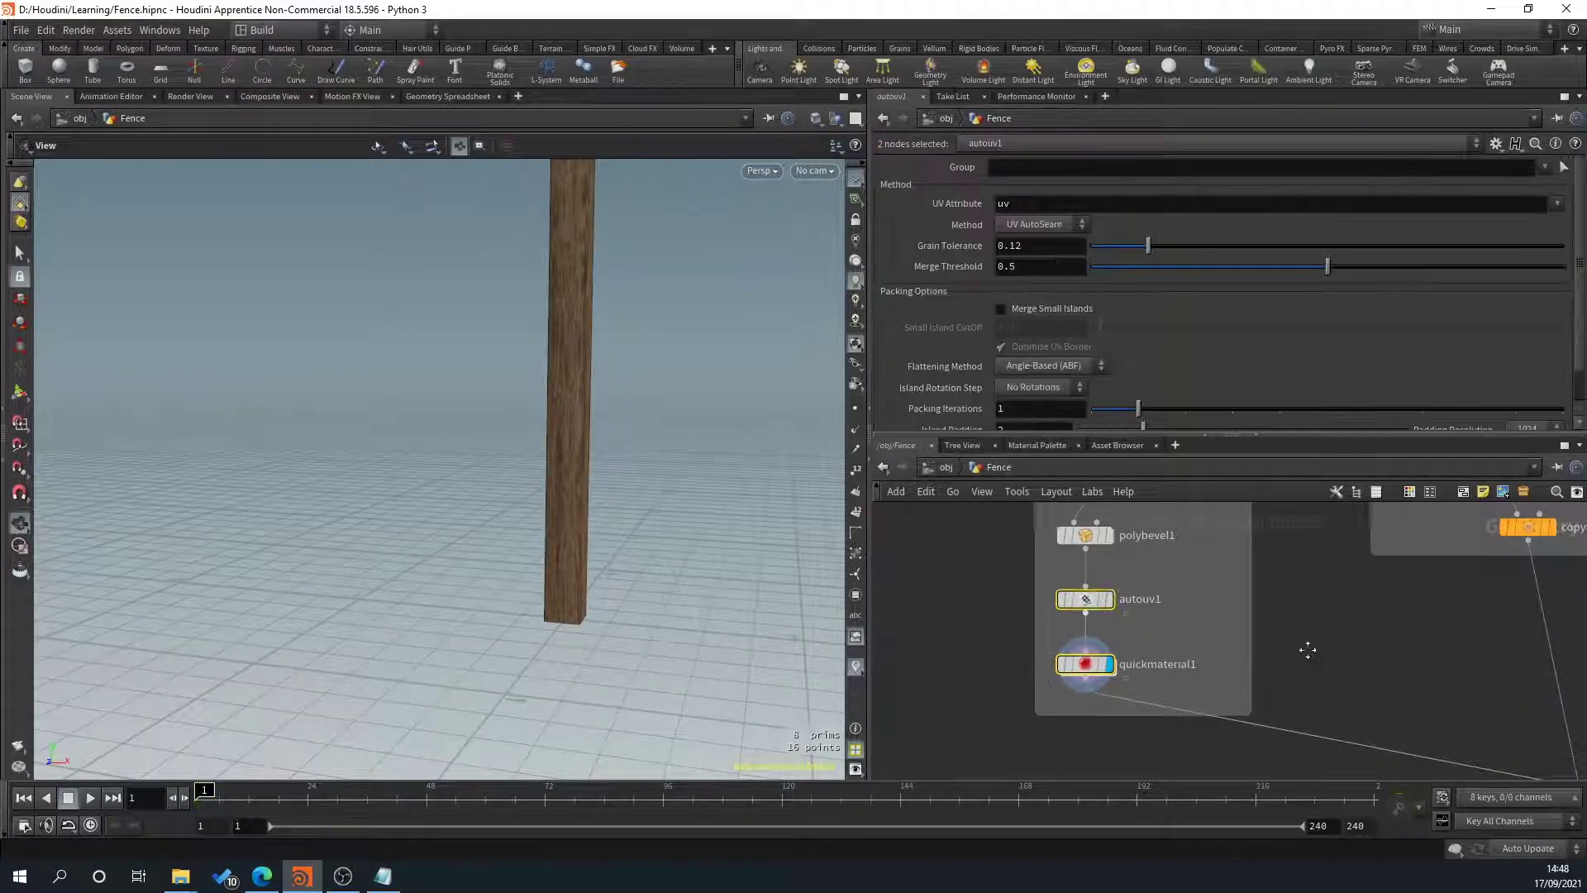
pyautogui.hotkey('ctrl', 'c')
pyautogui.moveTo(1307, 648); pyautogui.dragTo(1491, 623, button='middle')
pyautogui.hotkey('ctrl', 'v')
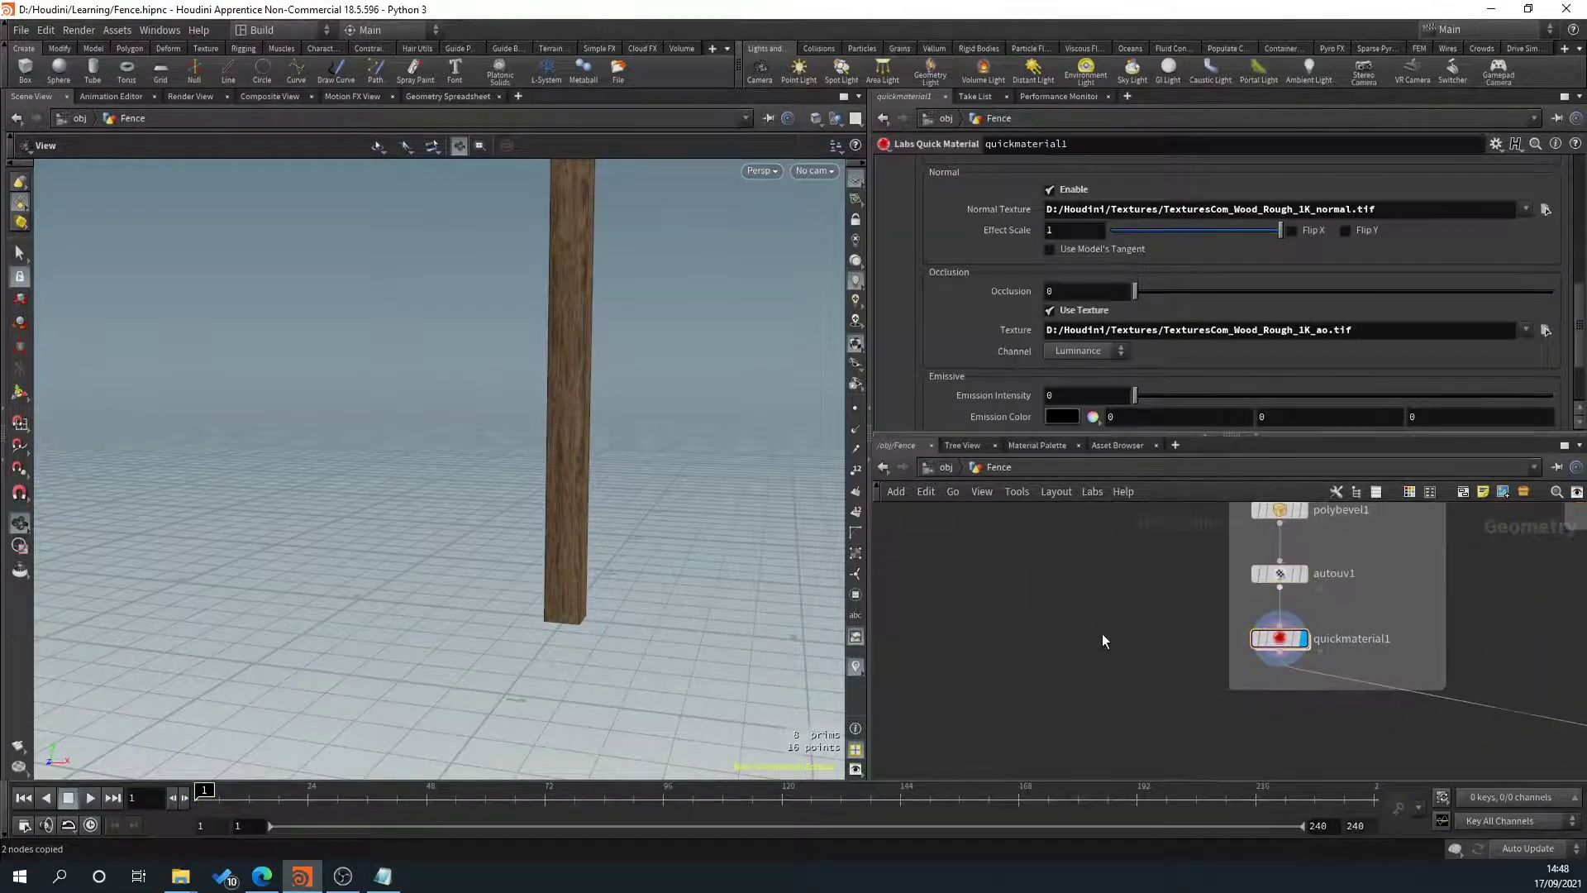
pyautogui.click(1135, 543)
pyautogui.press('Delete')
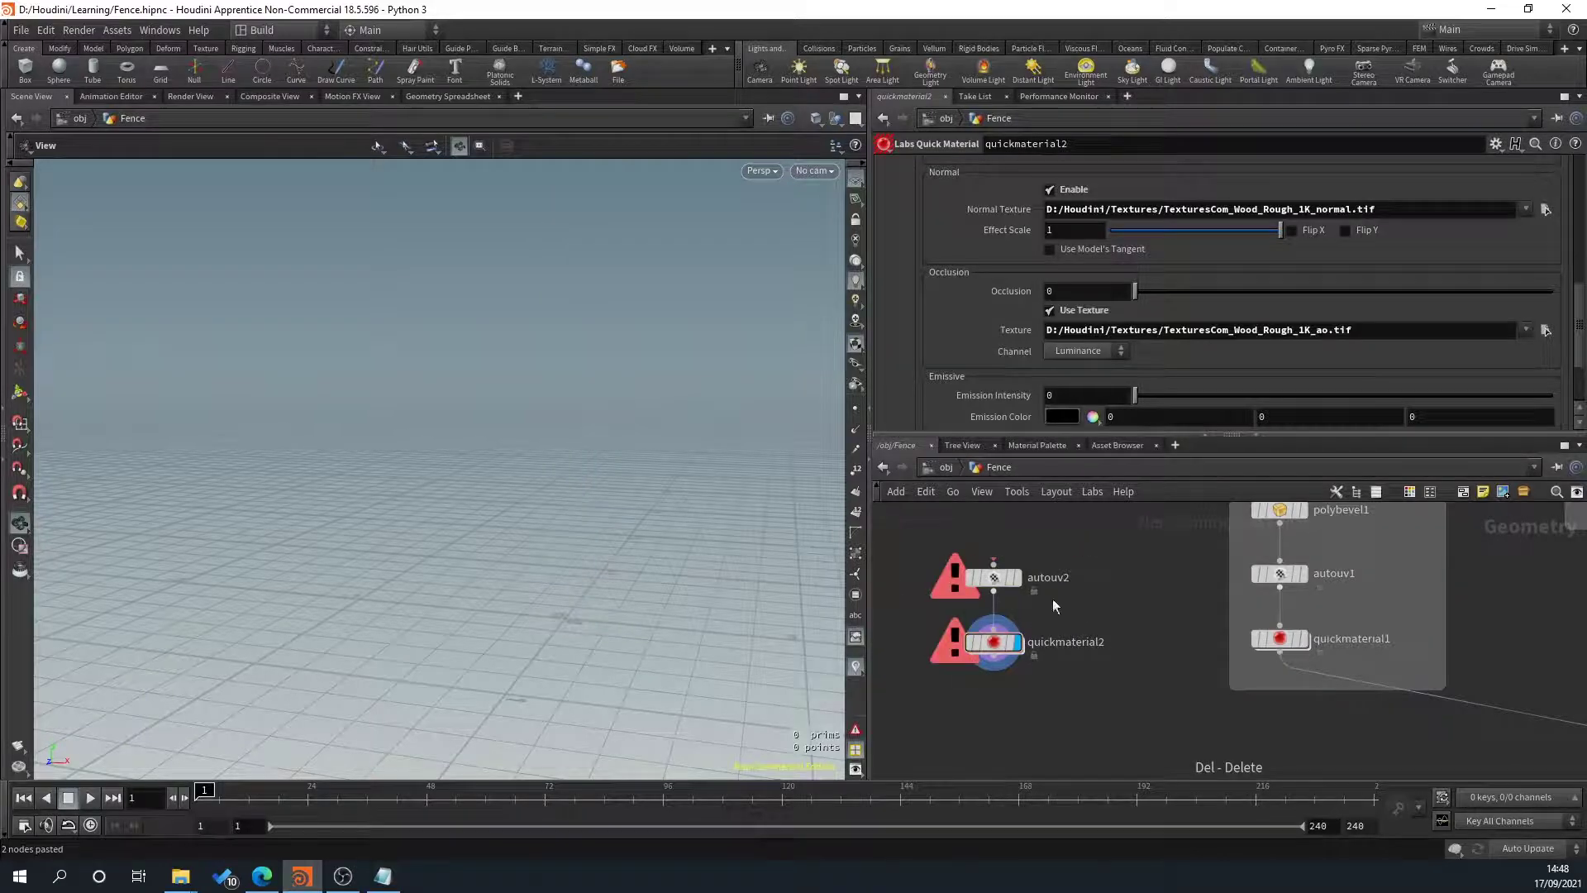
pyautogui.moveTo(1088, 677); pyautogui.dragTo(969, 559)
pyautogui.hotkey('ctrl', 'c')
# Display polybevel3 and copytopoints1 in turn to examine the post cap before and after placement, ending on polybevel3.
pyautogui.scroll(-5, 1062, 642)
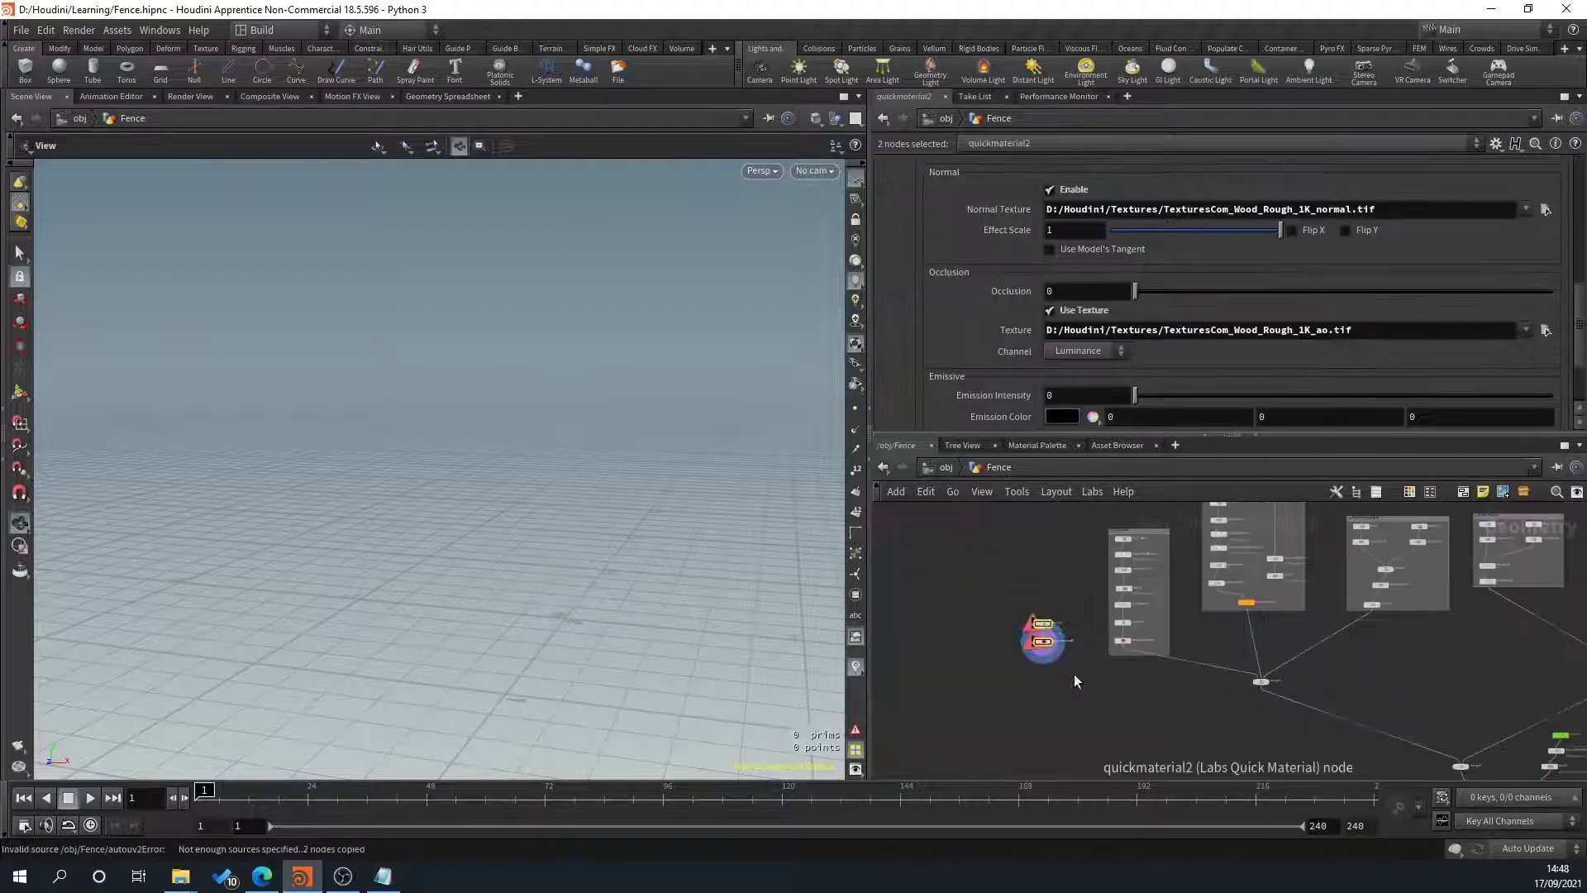
pyautogui.scroll(6, 1075, 599)
pyautogui.moveTo(1075, 572); pyautogui.dragTo(1103, 685, button='middle')
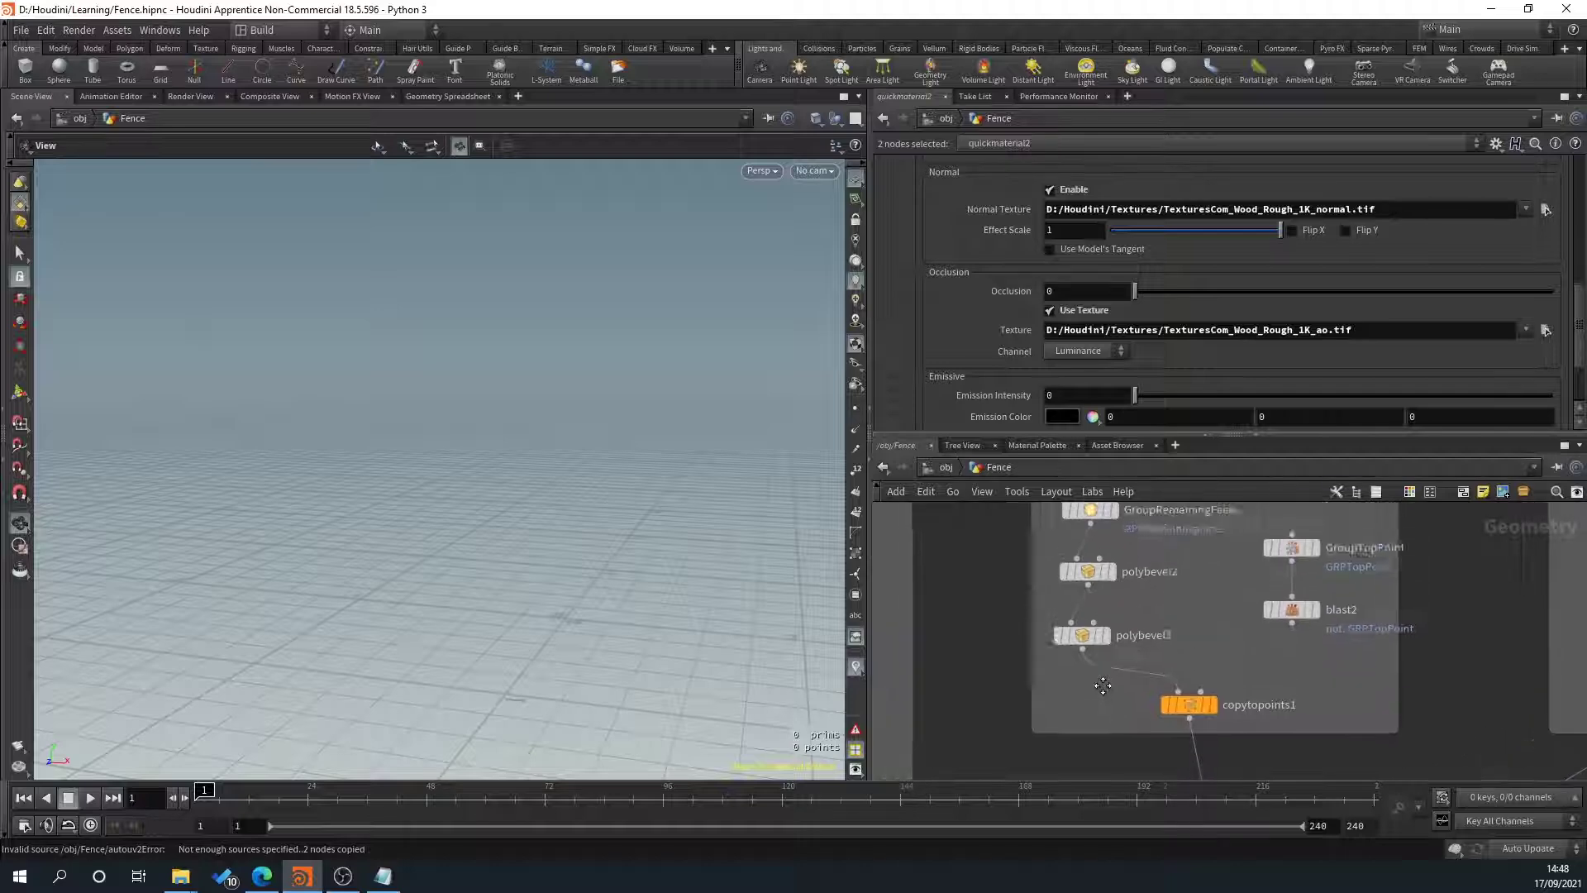
pyautogui.scroll(-4, 1103, 684)
pyautogui.scroll(4, 1083, 657)
pyautogui.click(1105, 663)
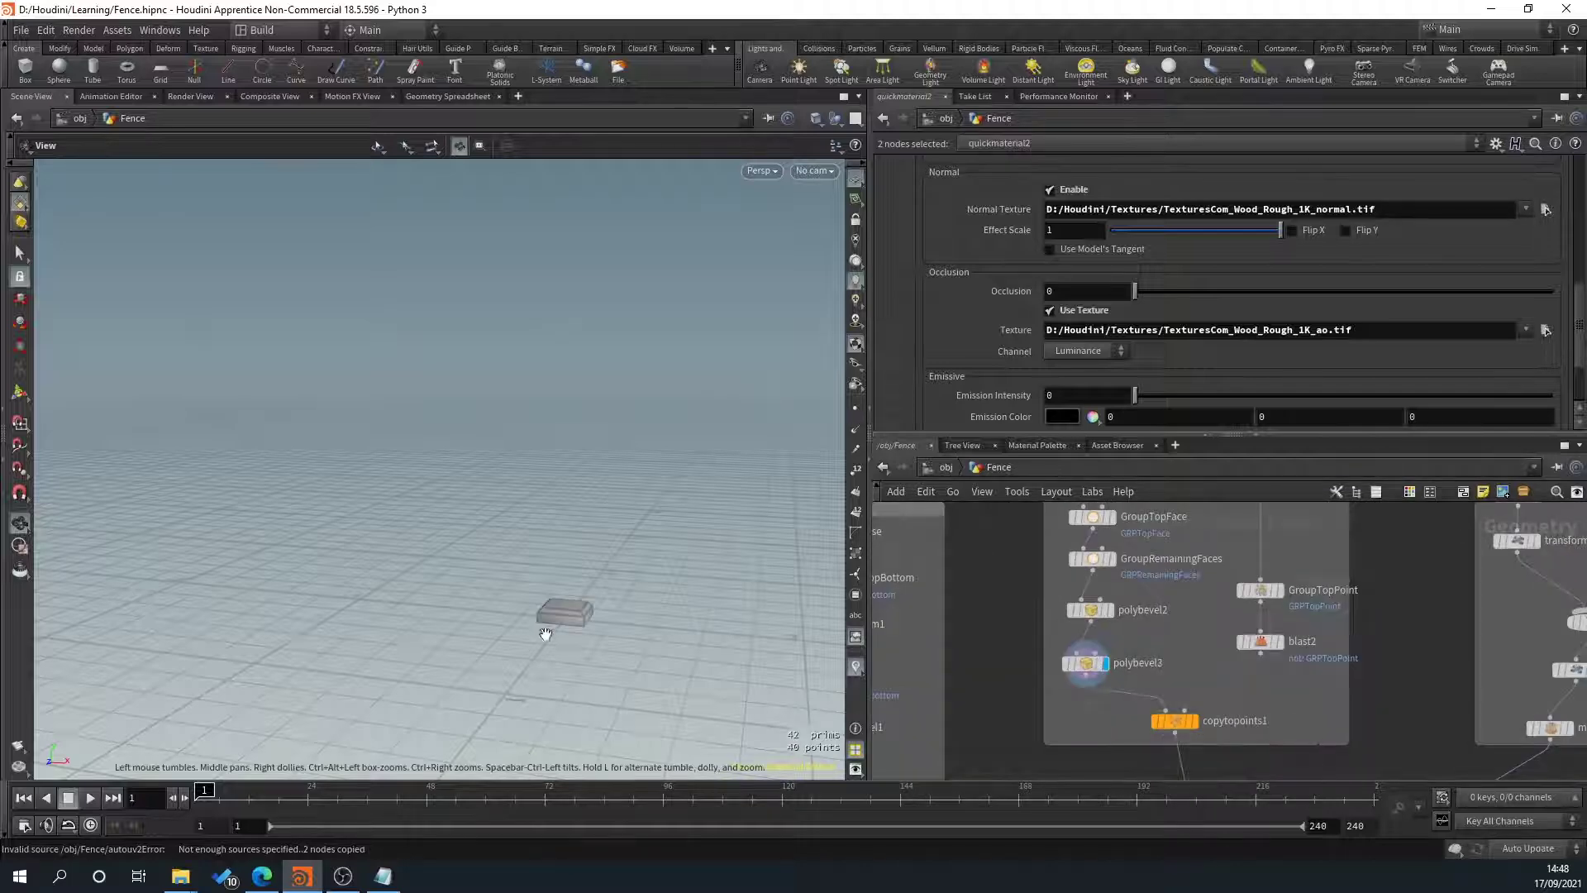
pyautogui.scroll(-2, 1122, 728)
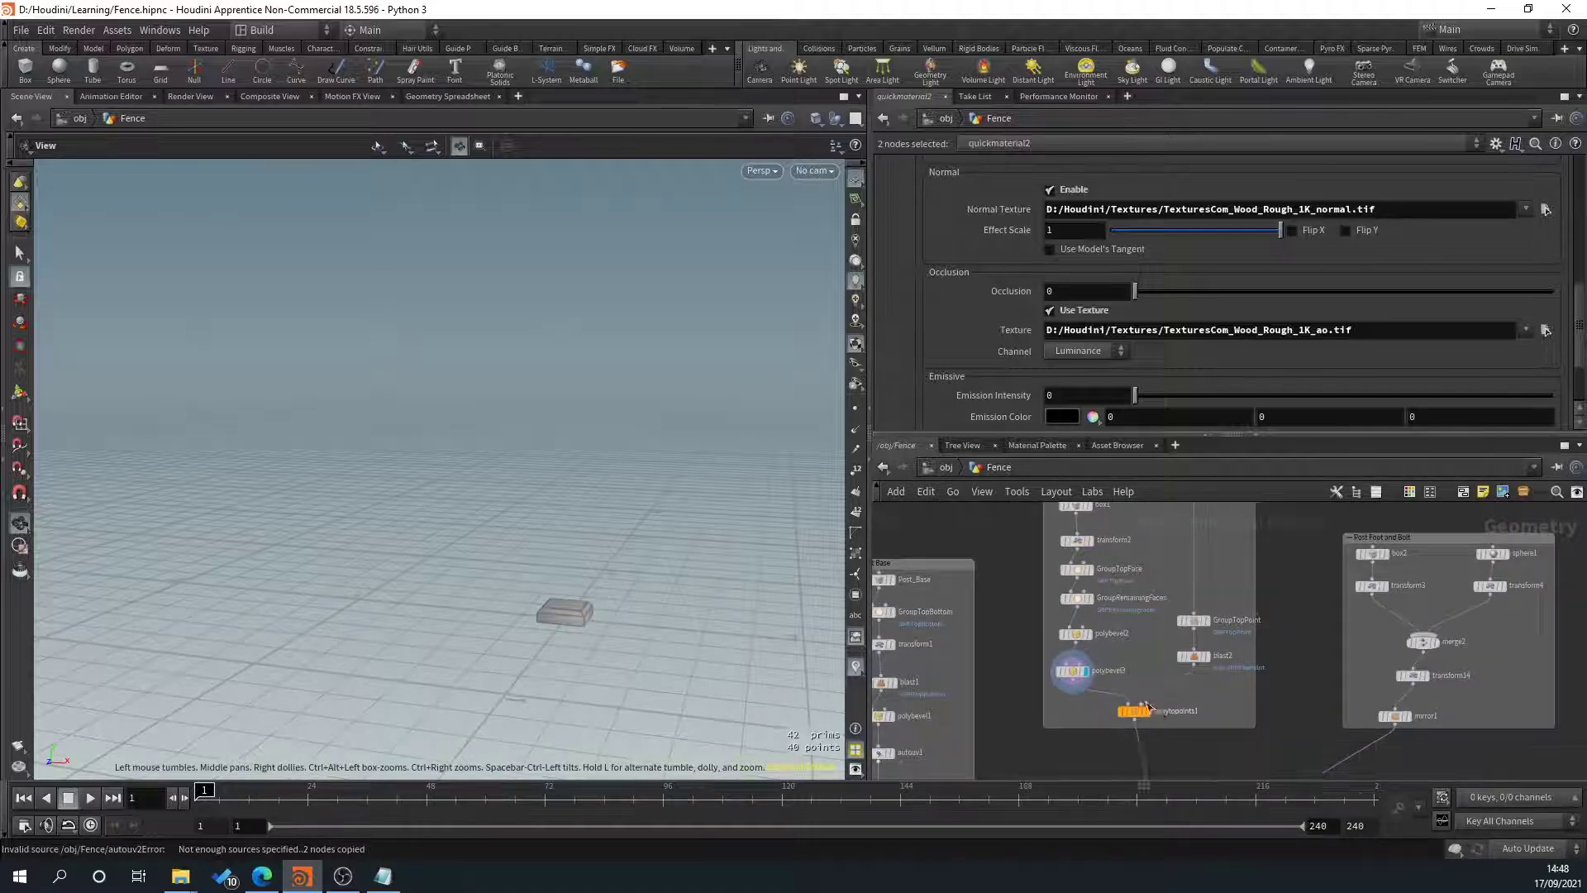
pyautogui.scroll(4, 1132, 703)
pyautogui.click(1154, 722)
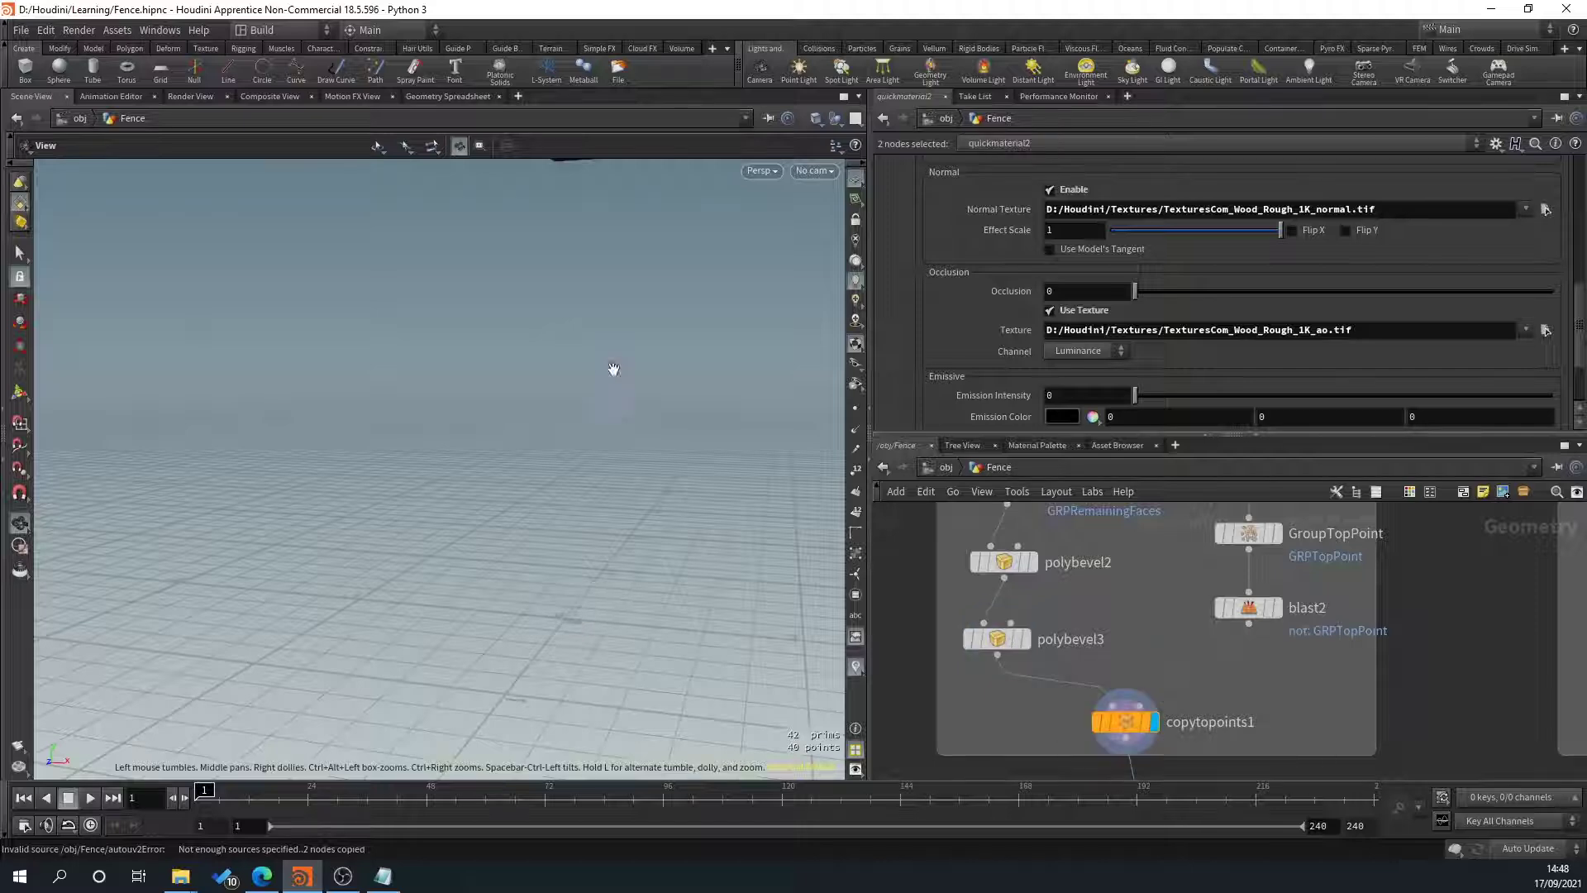
pyautogui.moveTo(614, 369); pyautogui.dragTo(633, 529, button='middle')
pyautogui.click(1028, 641)
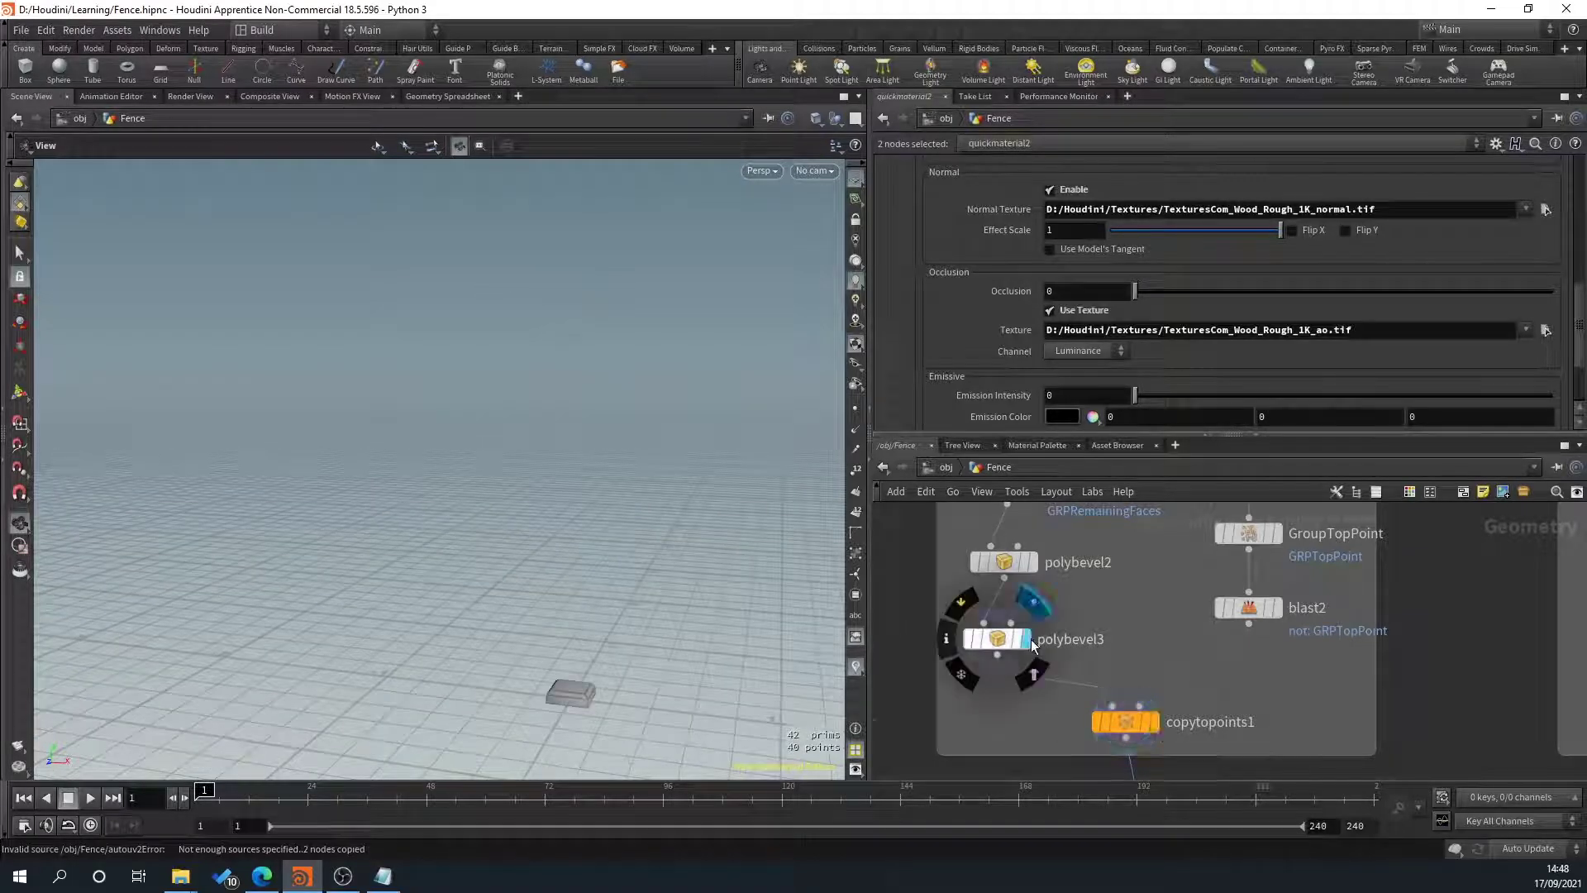
# Extend the post cap's network box upward and move its node chain up to open a gap above copytopoints1.
pyautogui.scroll(-4, 1070, 656)
pyautogui.scroll(1, 1117, 644)
pyautogui.scroll(-1, 1119, 645)
pyautogui.moveTo(1167, 543); pyautogui.dragTo(1195, 600, button='middle')
pyautogui.click(1128, 588)
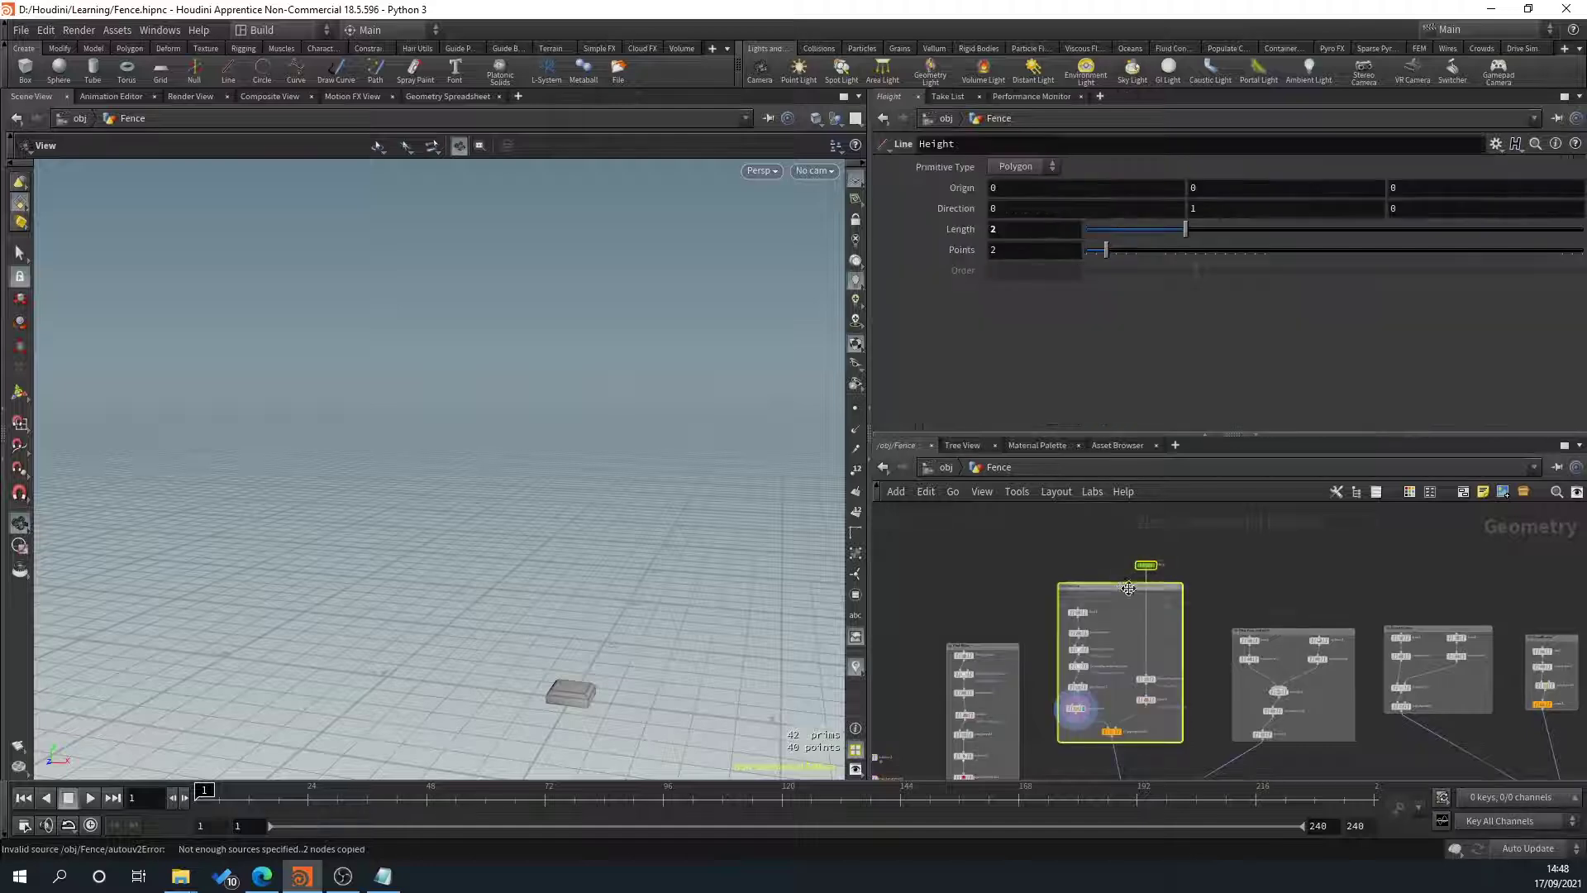
pyautogui.moveTo(1121, 581); pyautogui.dragTo(1146, 535)
pyautogui.scroll(-2, 1108, 586)
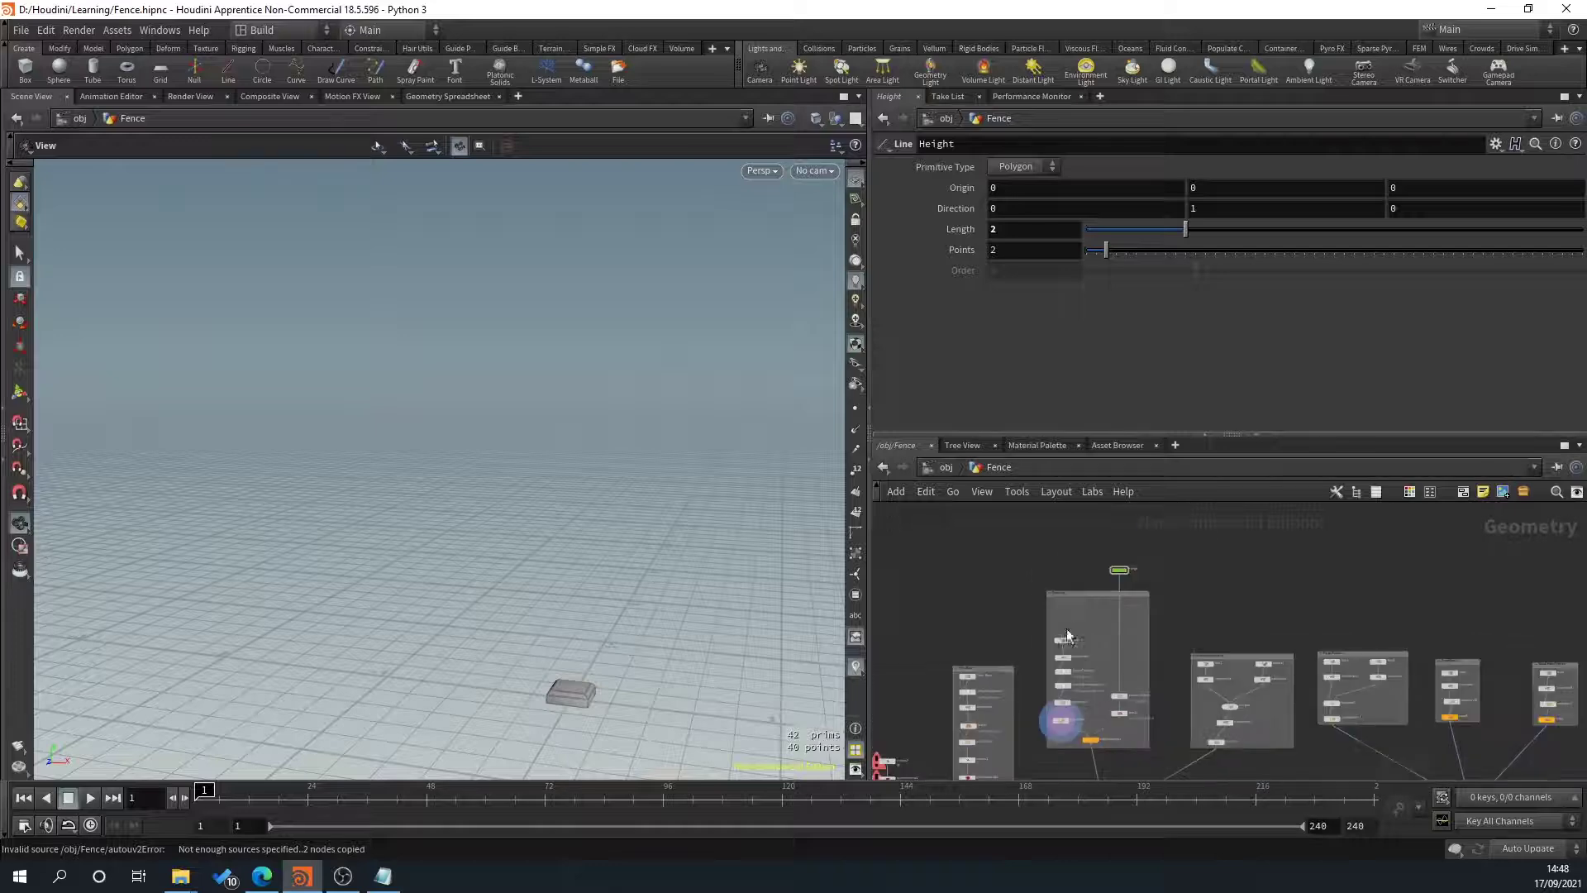
pyautogui.scroll(2, 1092, 585)
pyautogui.moveTo(1096, 707); pyautogui.dragTo(1085, 659)
pyautogui.scroll(3, 1073, 708)
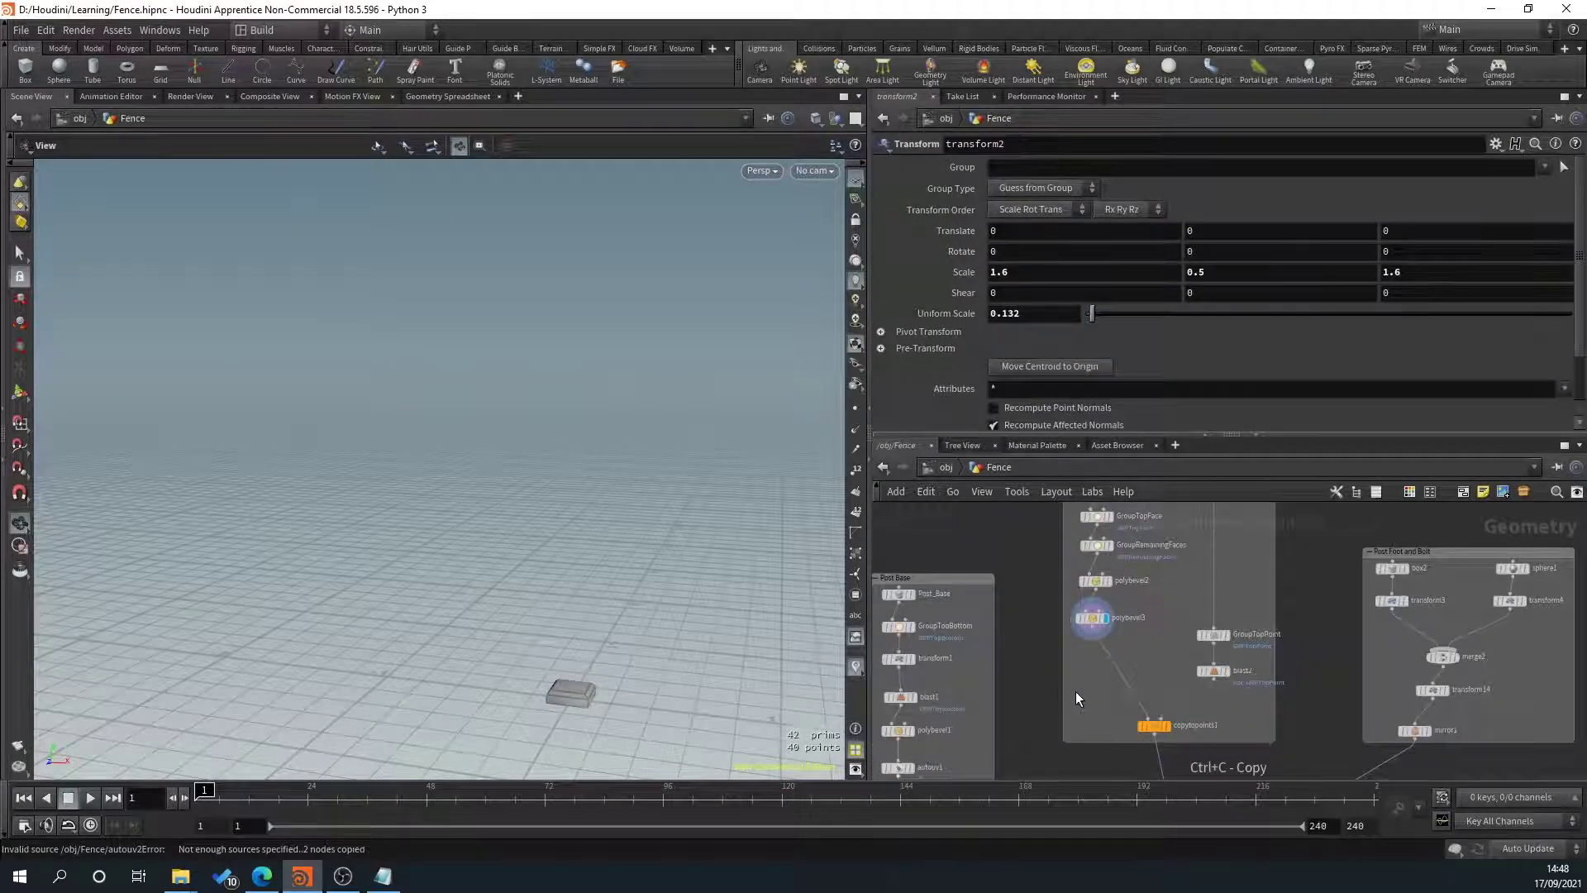
# Paste a copy of the Auto UV and Quick Material pair between polybevel3 and copytopoints1, and display the new material node.
pyautogui.scroll(2, 1075, 691)
pyautogui.scroll(-4, 1090, 703)
pyautogui.scroll(-3, 1083, 700)
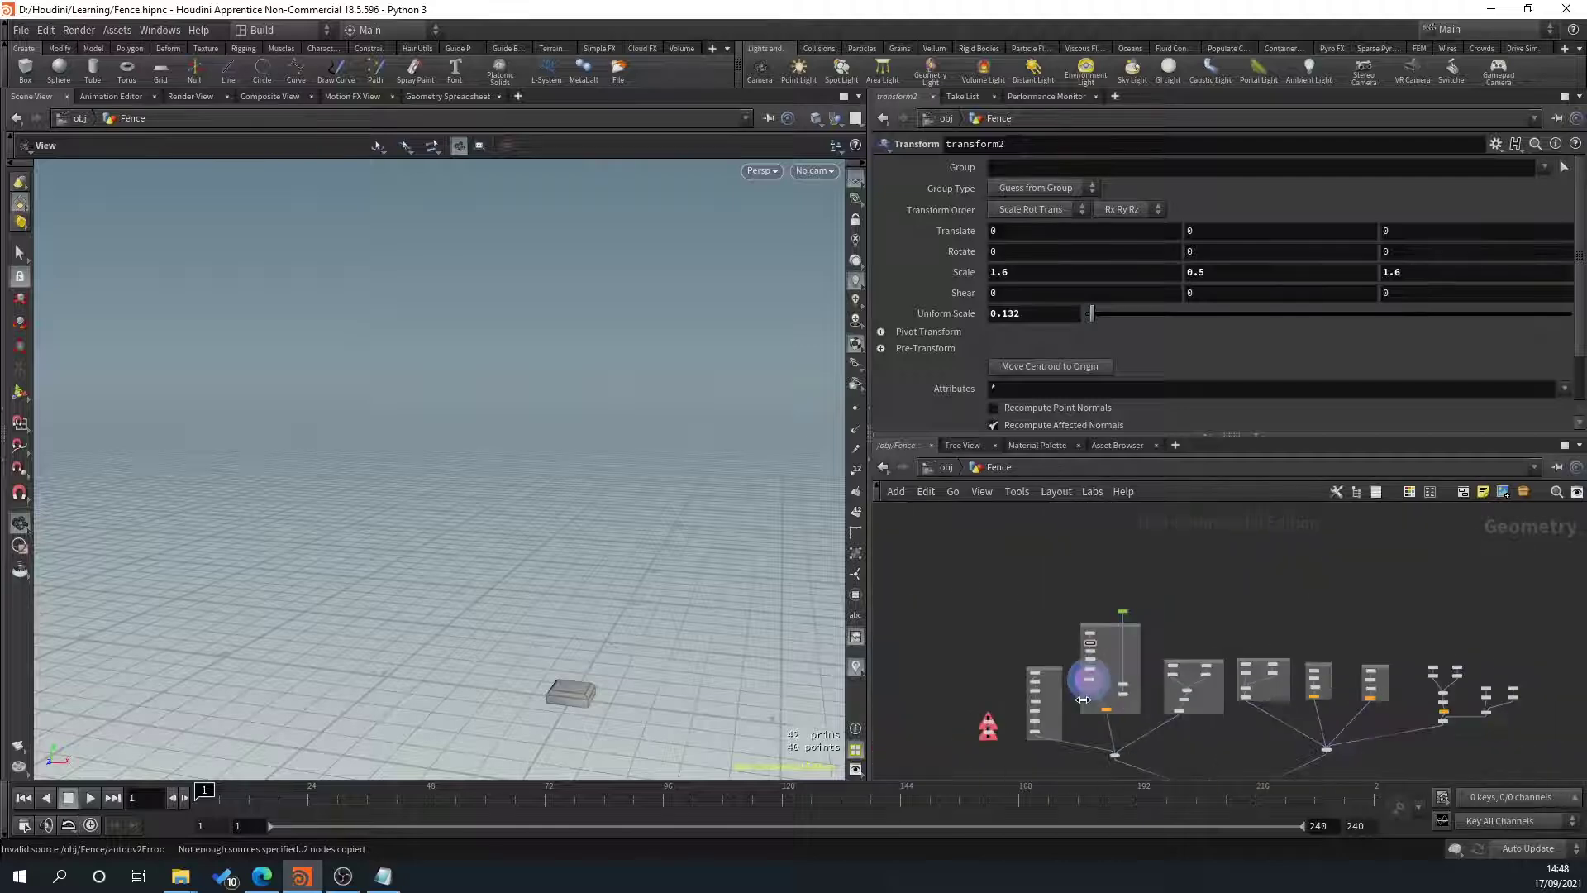
pyautogui.scroll(4, 1083, 700)
pyautogui.moveTo(1084, 701); pyautogui.dragTo(1133, 665, button='middle')
pyautogui.click(899, 746)
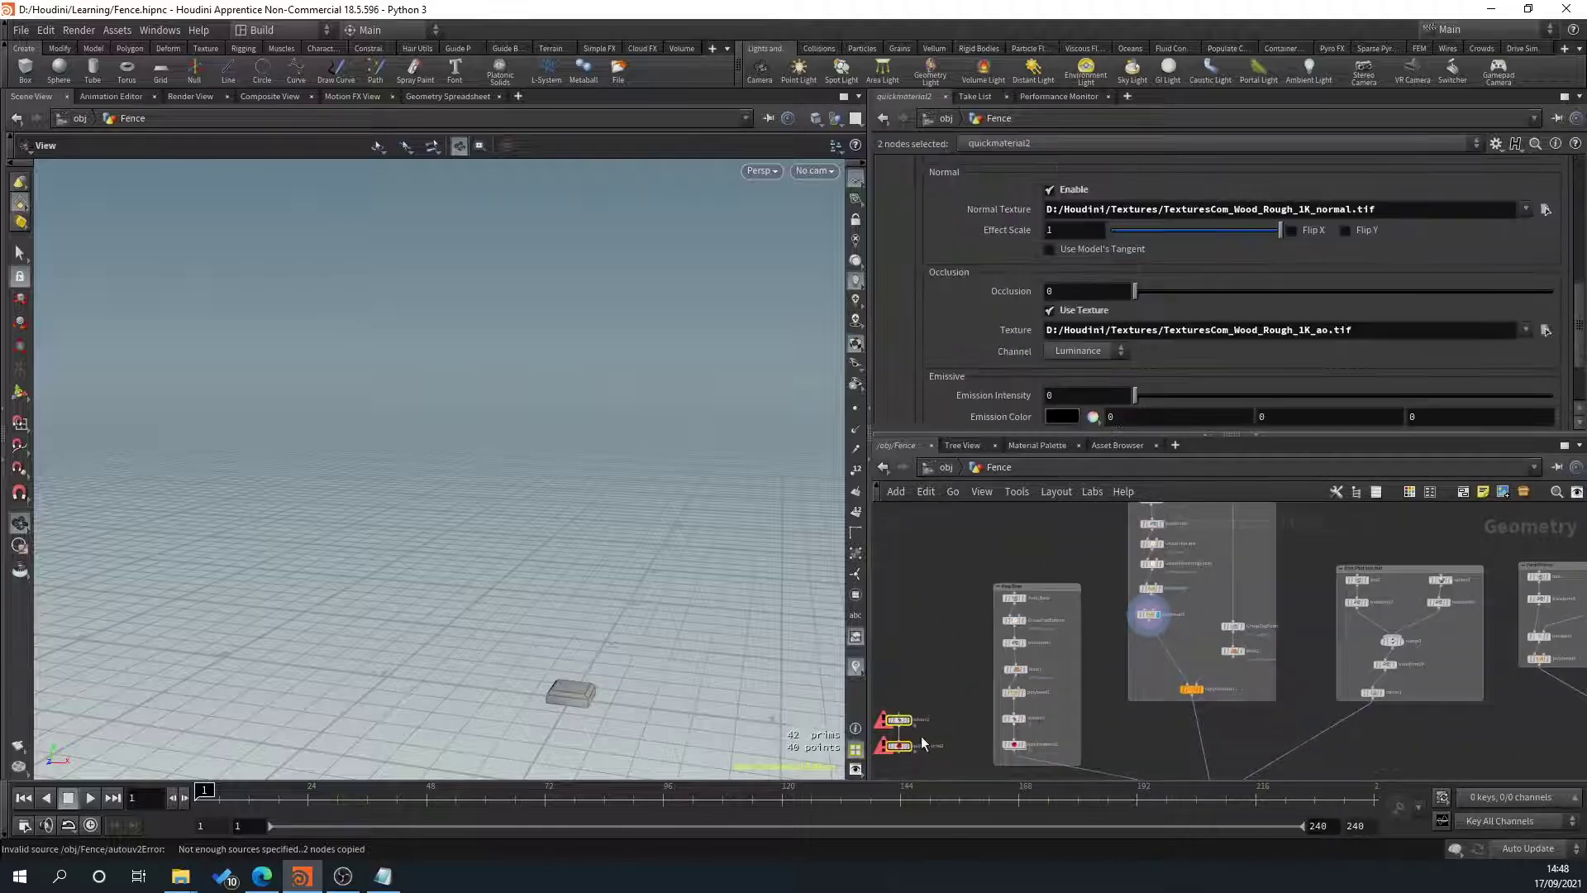
pyautogui.scroll(3, 1164, 666)
pyautogui.hotkey('ctrl', 'v')
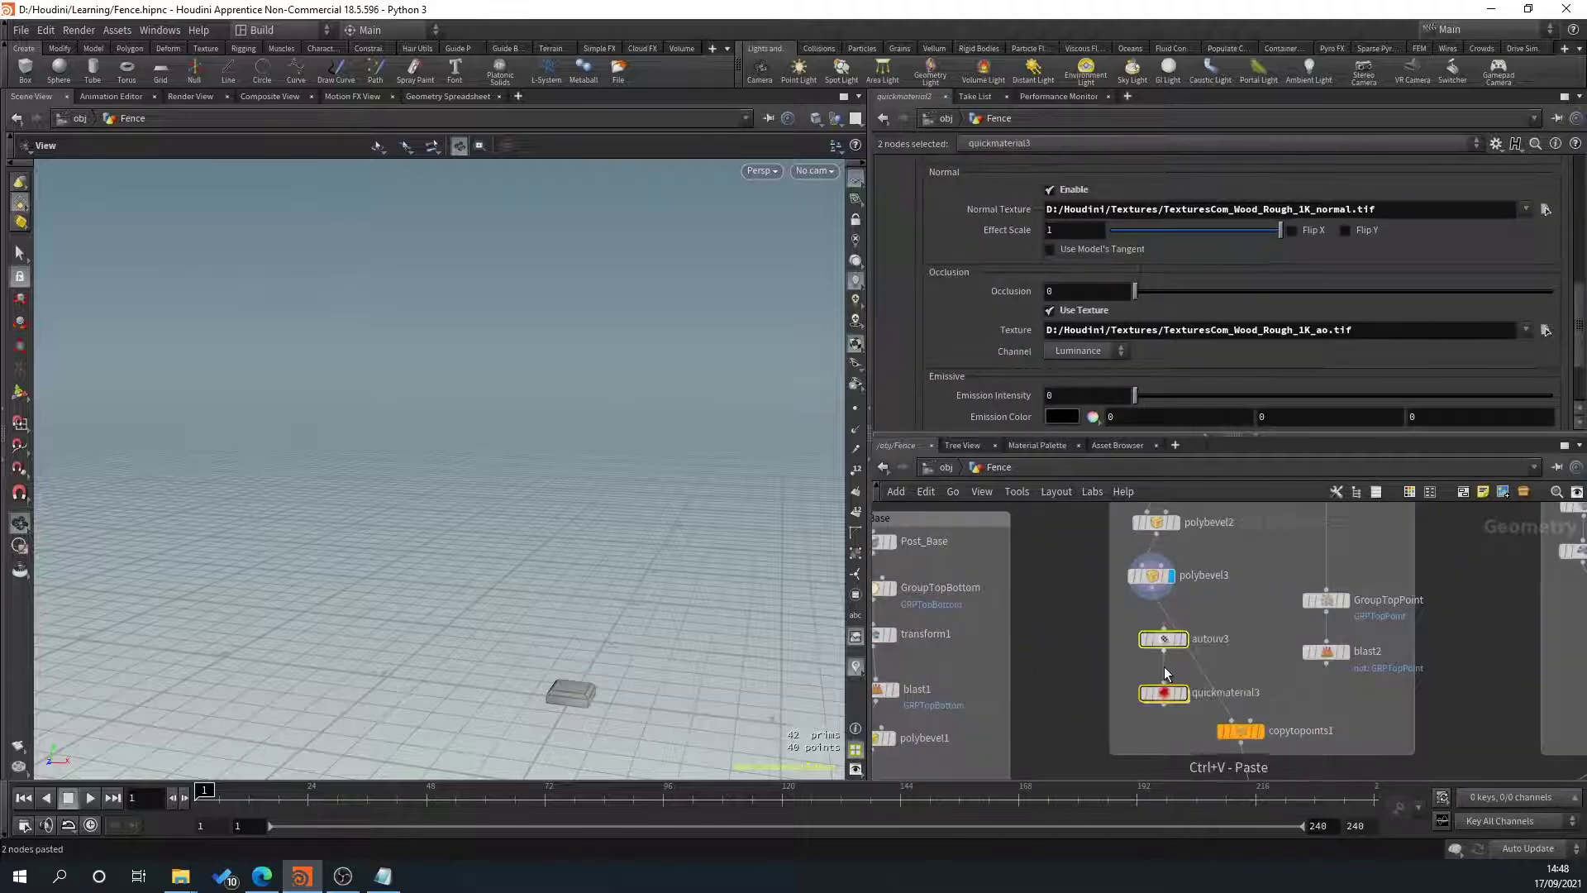
pyautogui.scroll(2, 1174, 644)
pyautogui.click(1184, 635)
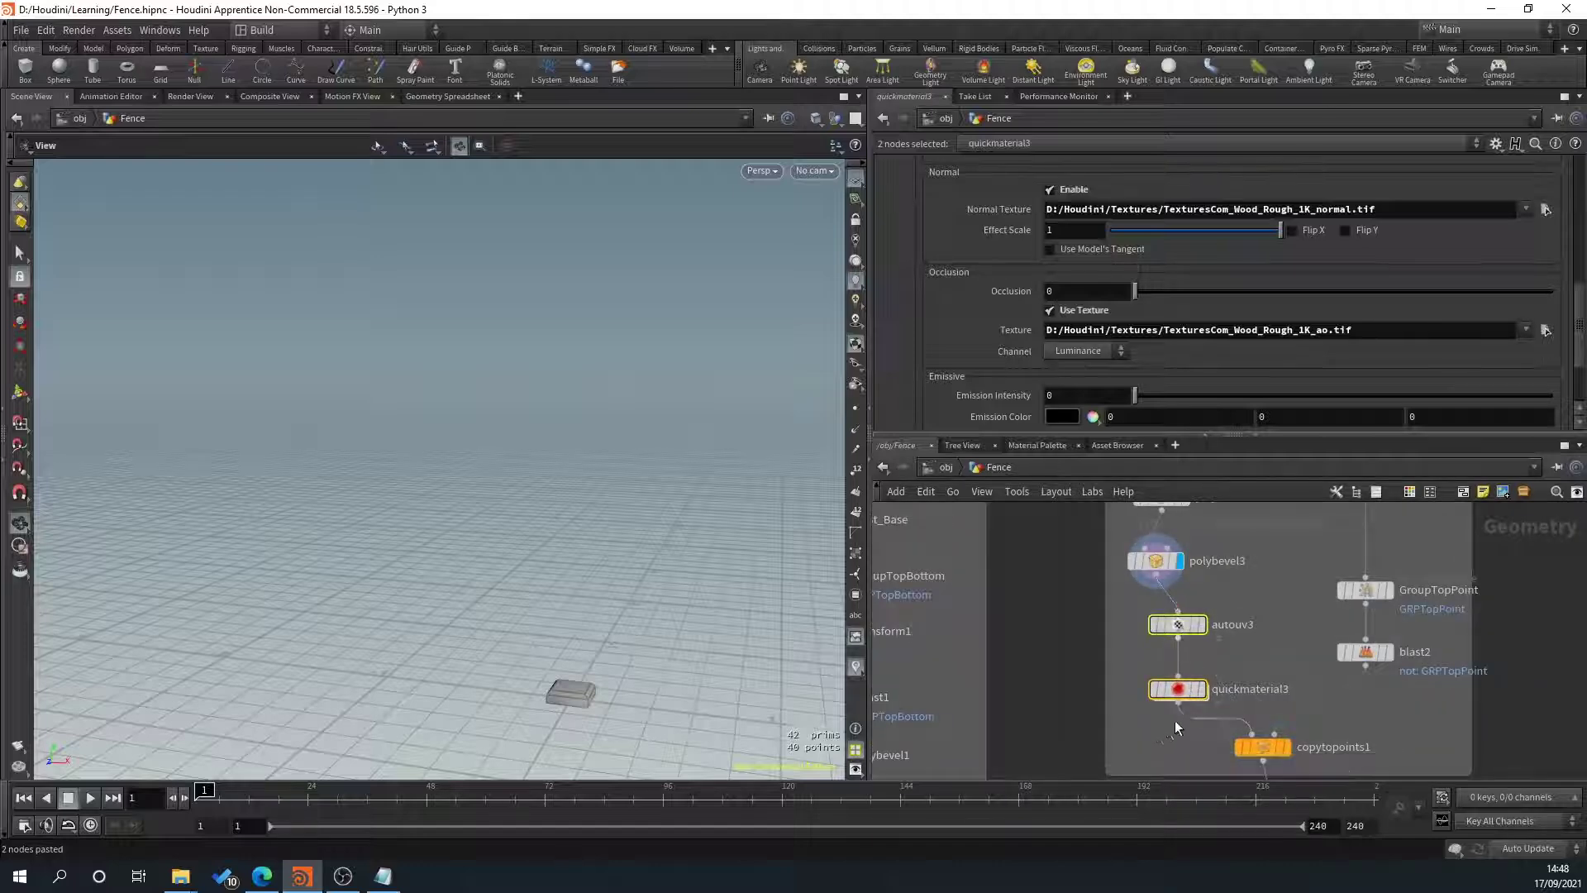
pyautogui.click(1205, 694)
# Check the post cap's UV layout, and examine the textured cap from several angles in the perspective view.
pyautogui.scroll(3, 626, 704)
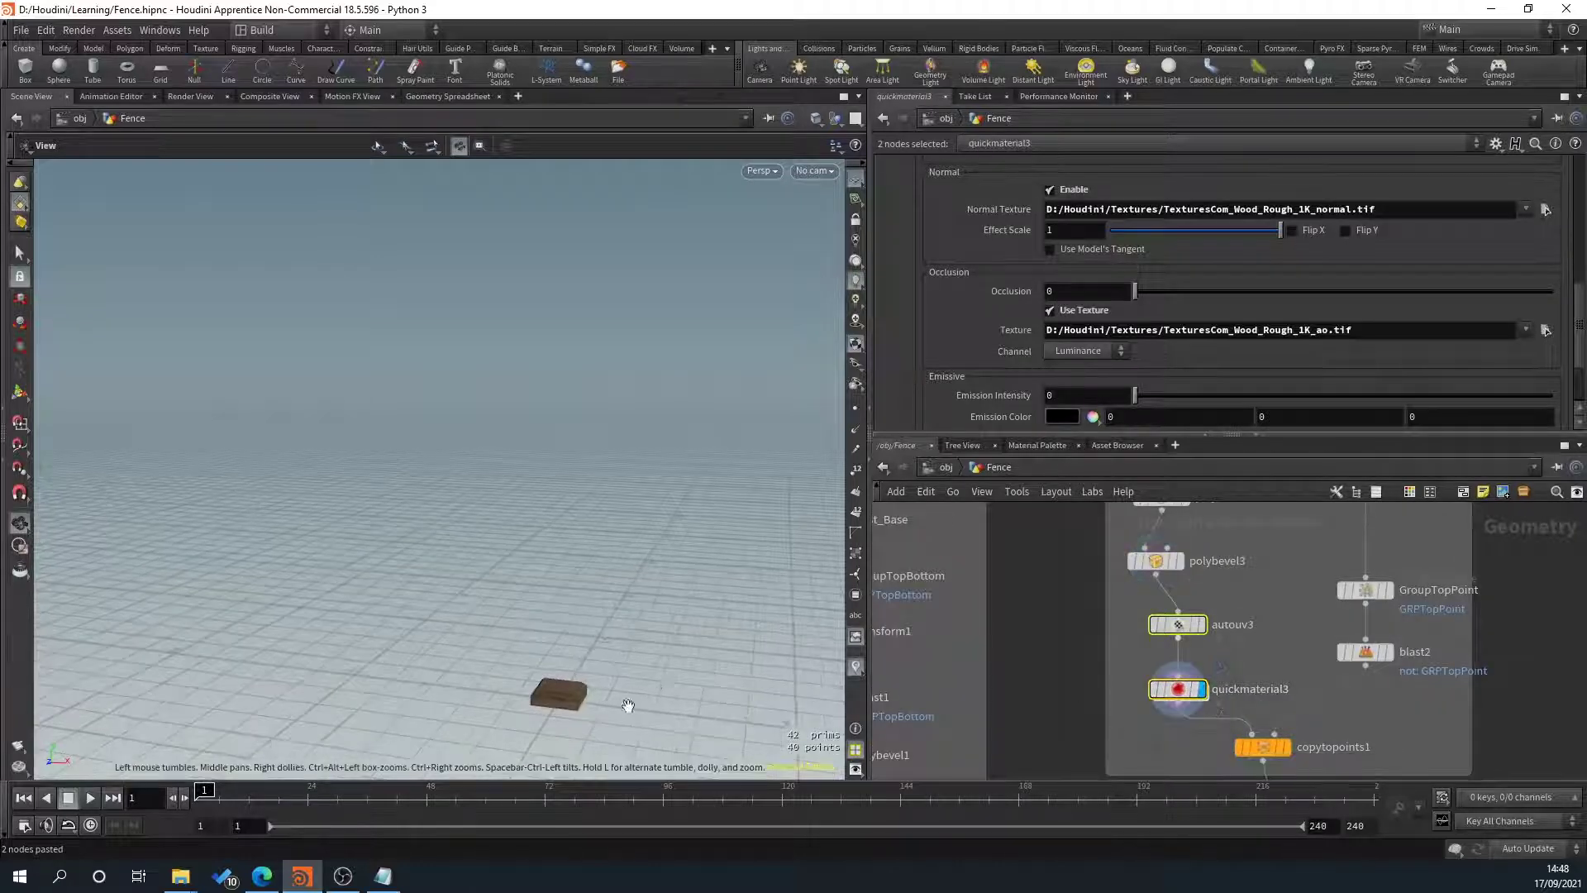
pyautogui.hotkey('space', '5')
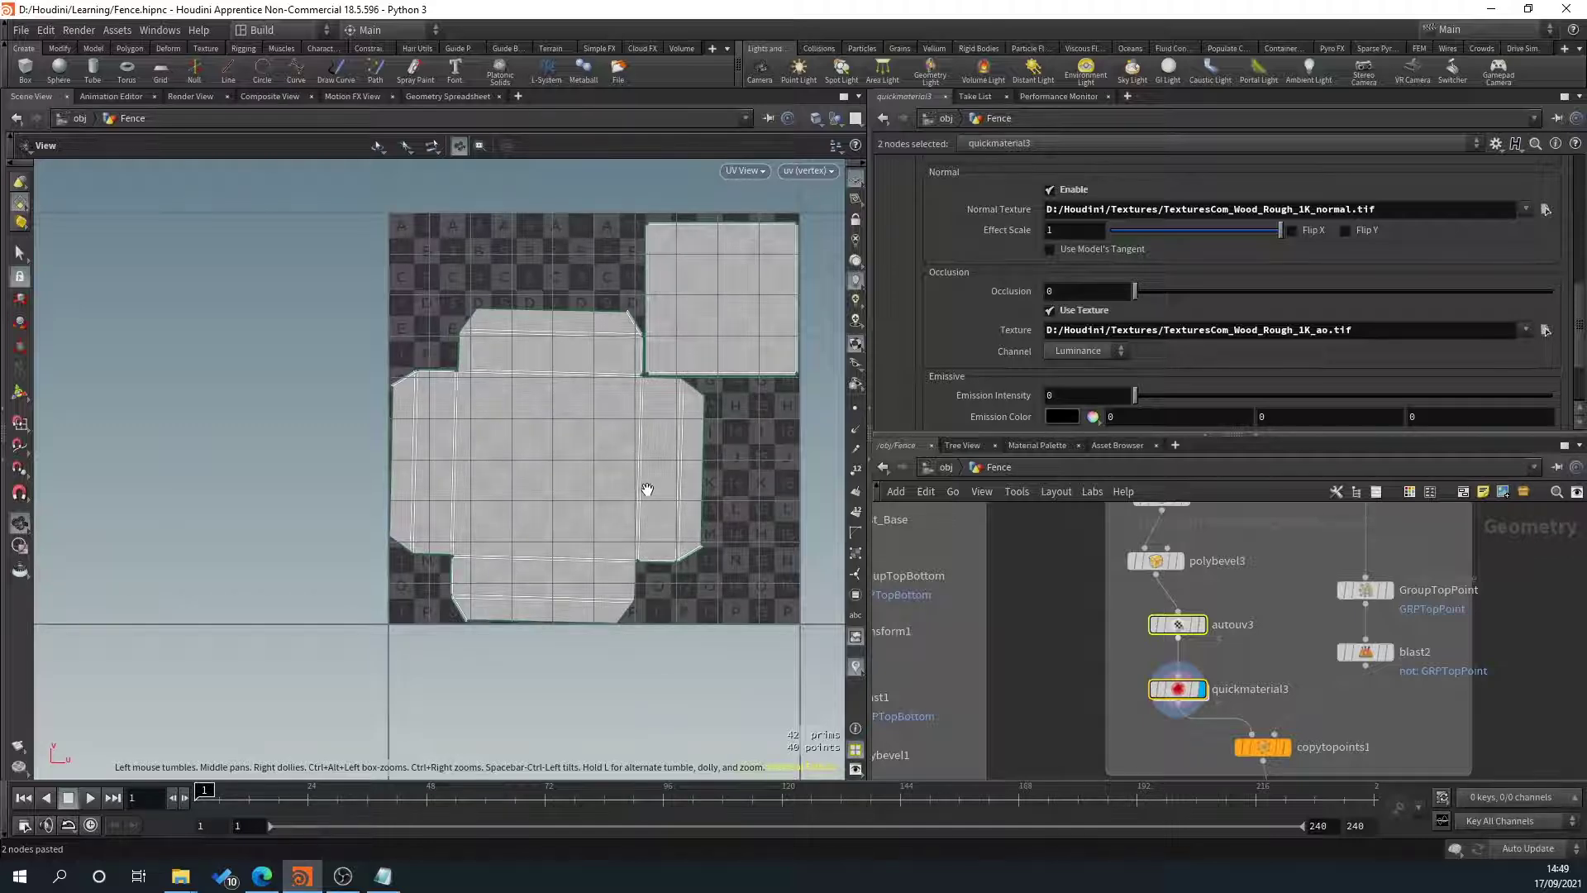
pyautogui.hotkey('space', '1')
pyautogui.moveTo(635, 643); pyautogui.dragTo(595, 425, button='middle')
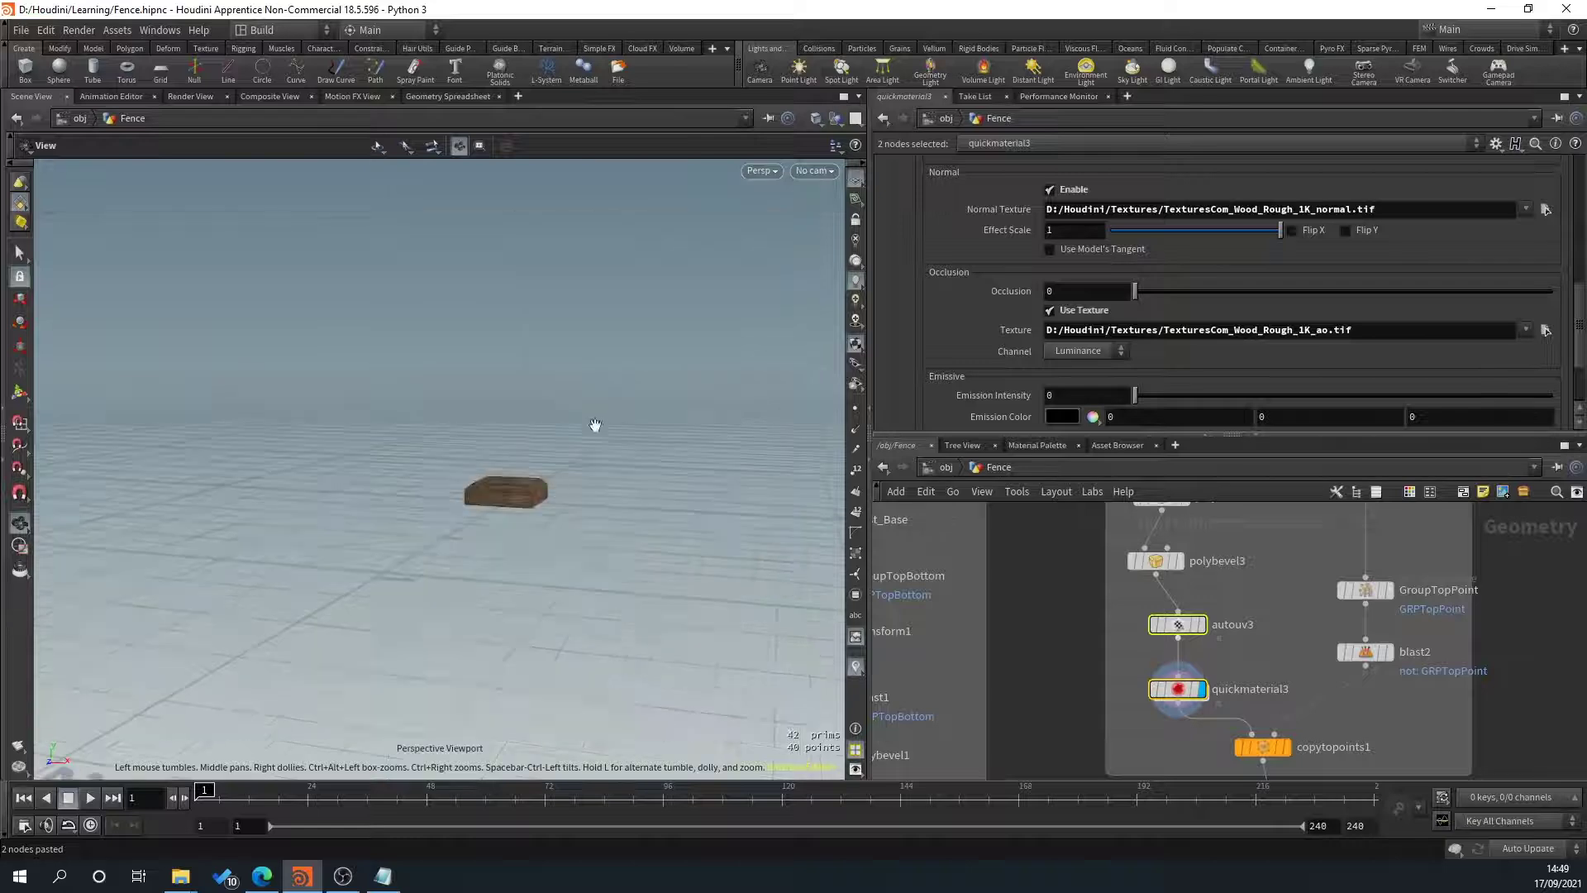
pyautogui.moveTo(543, 531); pyautogui.dragTo(645, 588)
# Display copytopoints1 and then merge1, and examine the foot plate and bolt at the base of the assembled post up close.
pyautogui.moveTo(1377, 776); pyautogui.dragTo(1342, 656, button='middle')
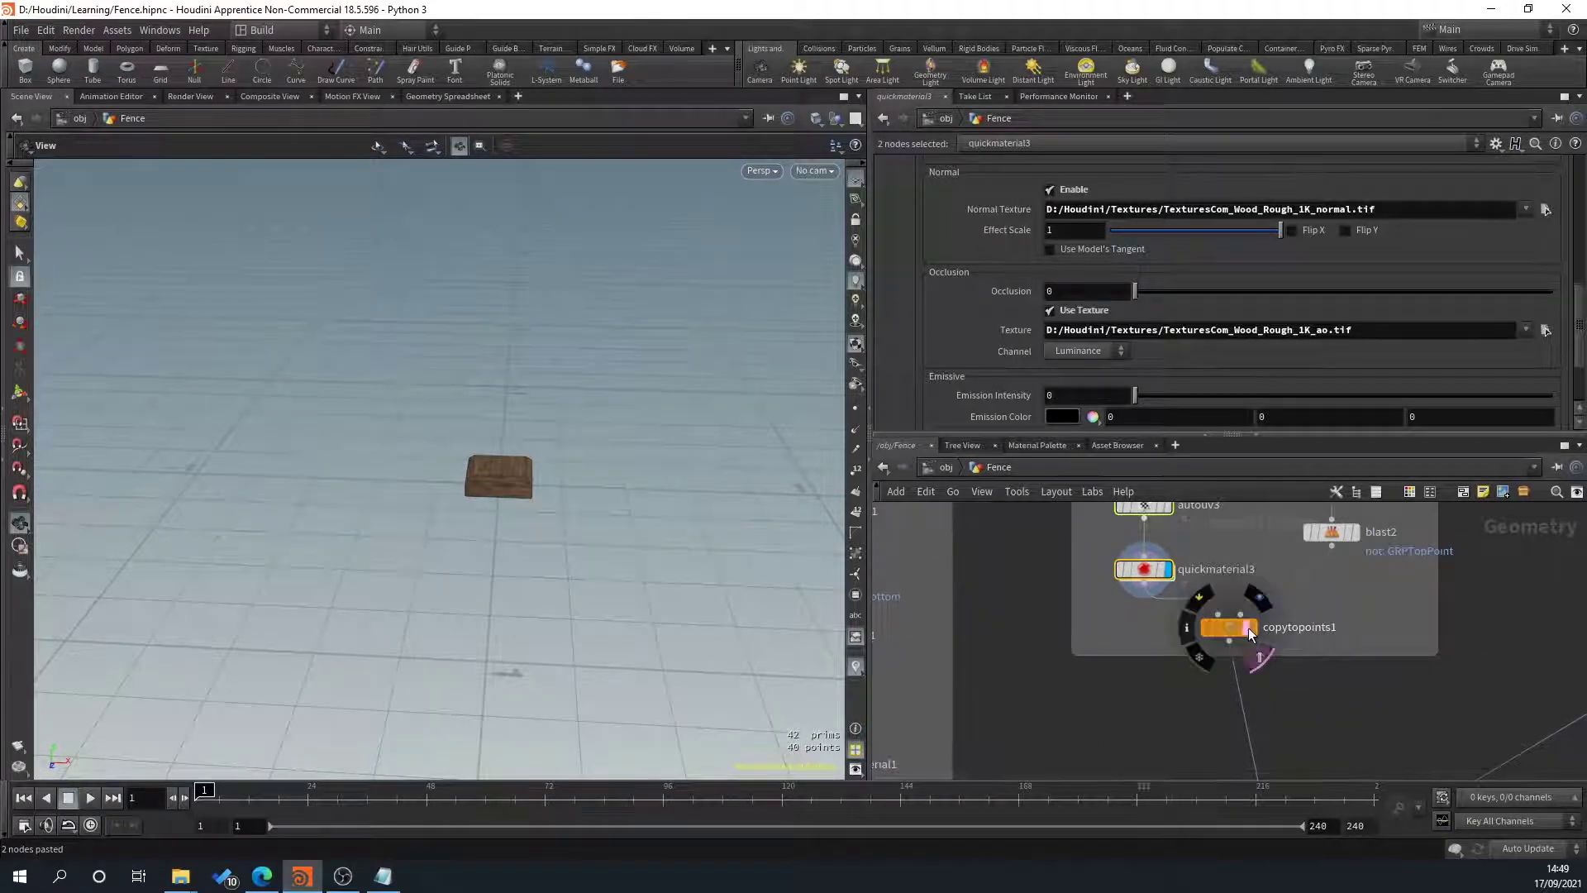
pyautogui.click(1253, 627)
pyautogui.moveTo(615, 472); pyautogui.dragTo(617, 325, button='right')
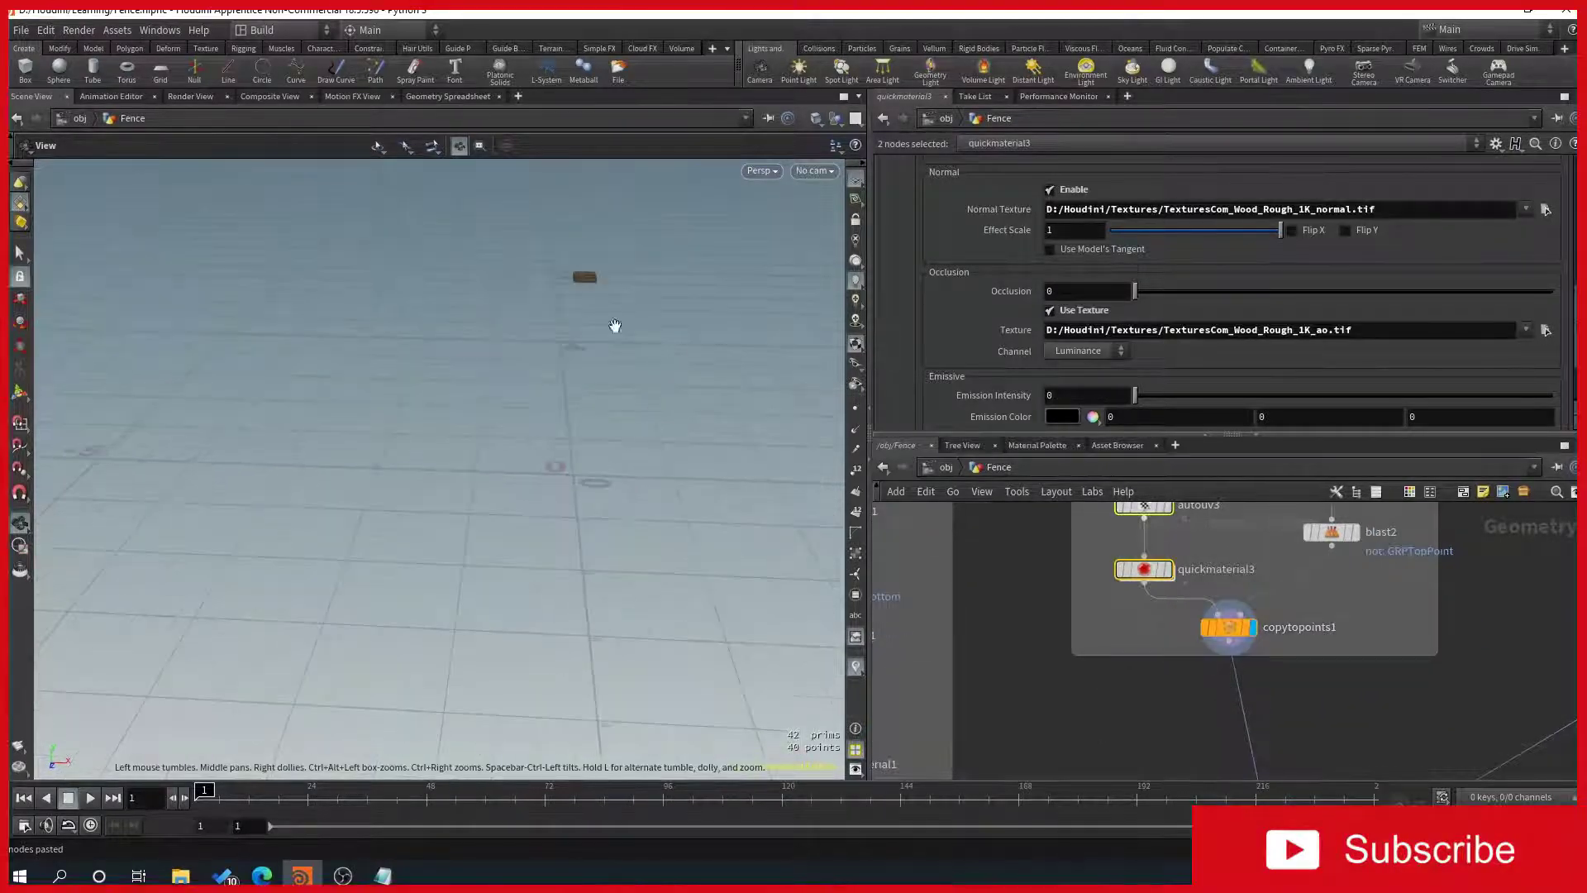
pyautogui.moveTo(1396, 718); pyautogui.dragTo(1294, 520, button='middle')
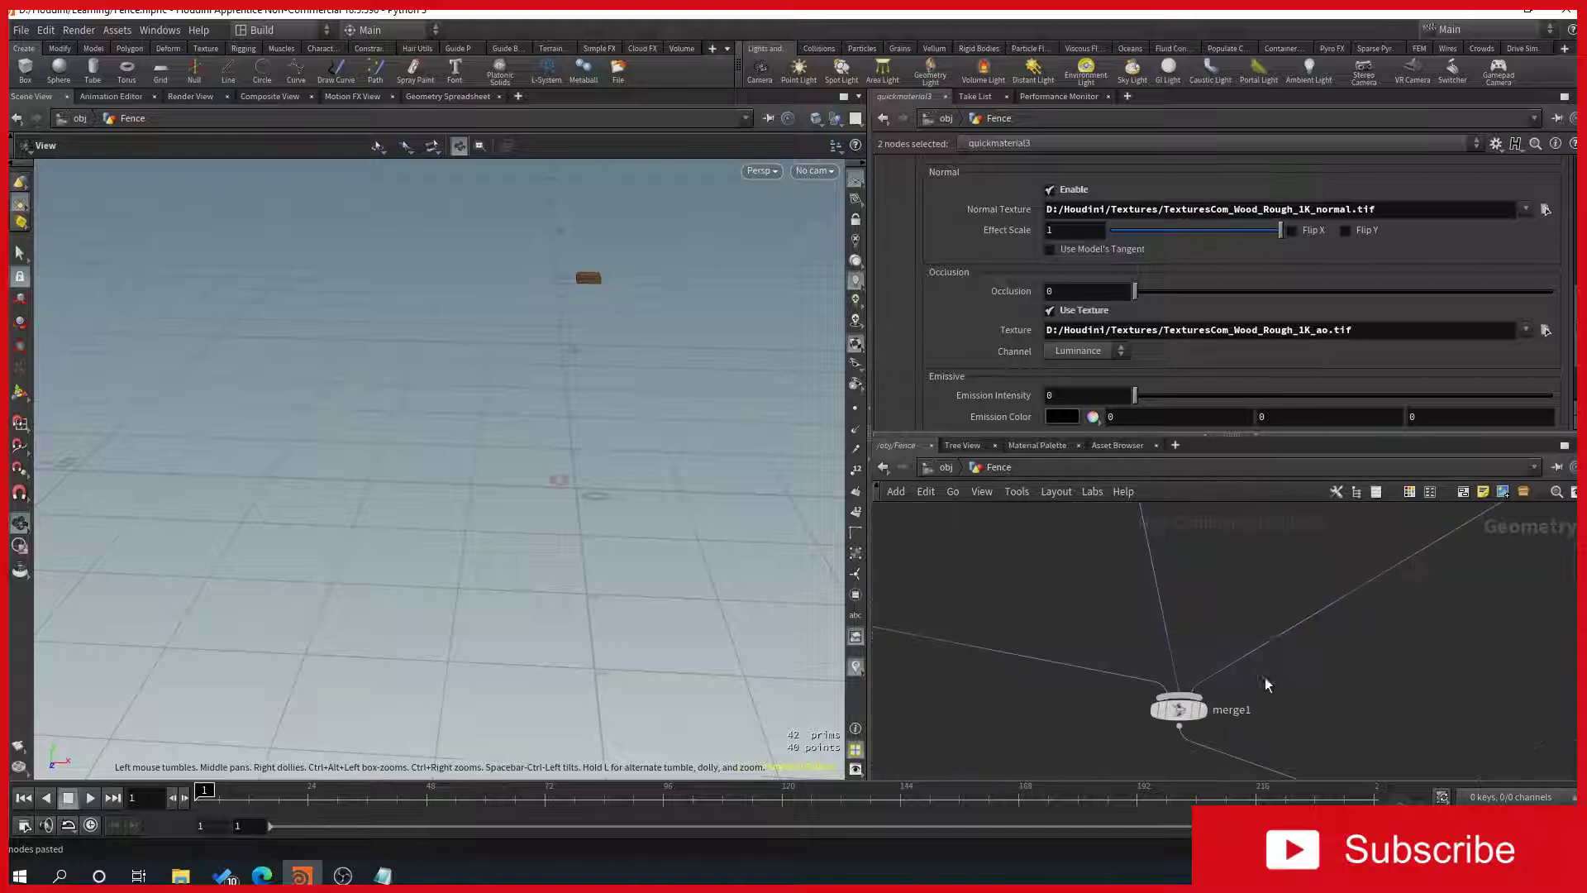
pyautogui.click(1202, 713)
pyautogui.scroll(5, 609, 474)
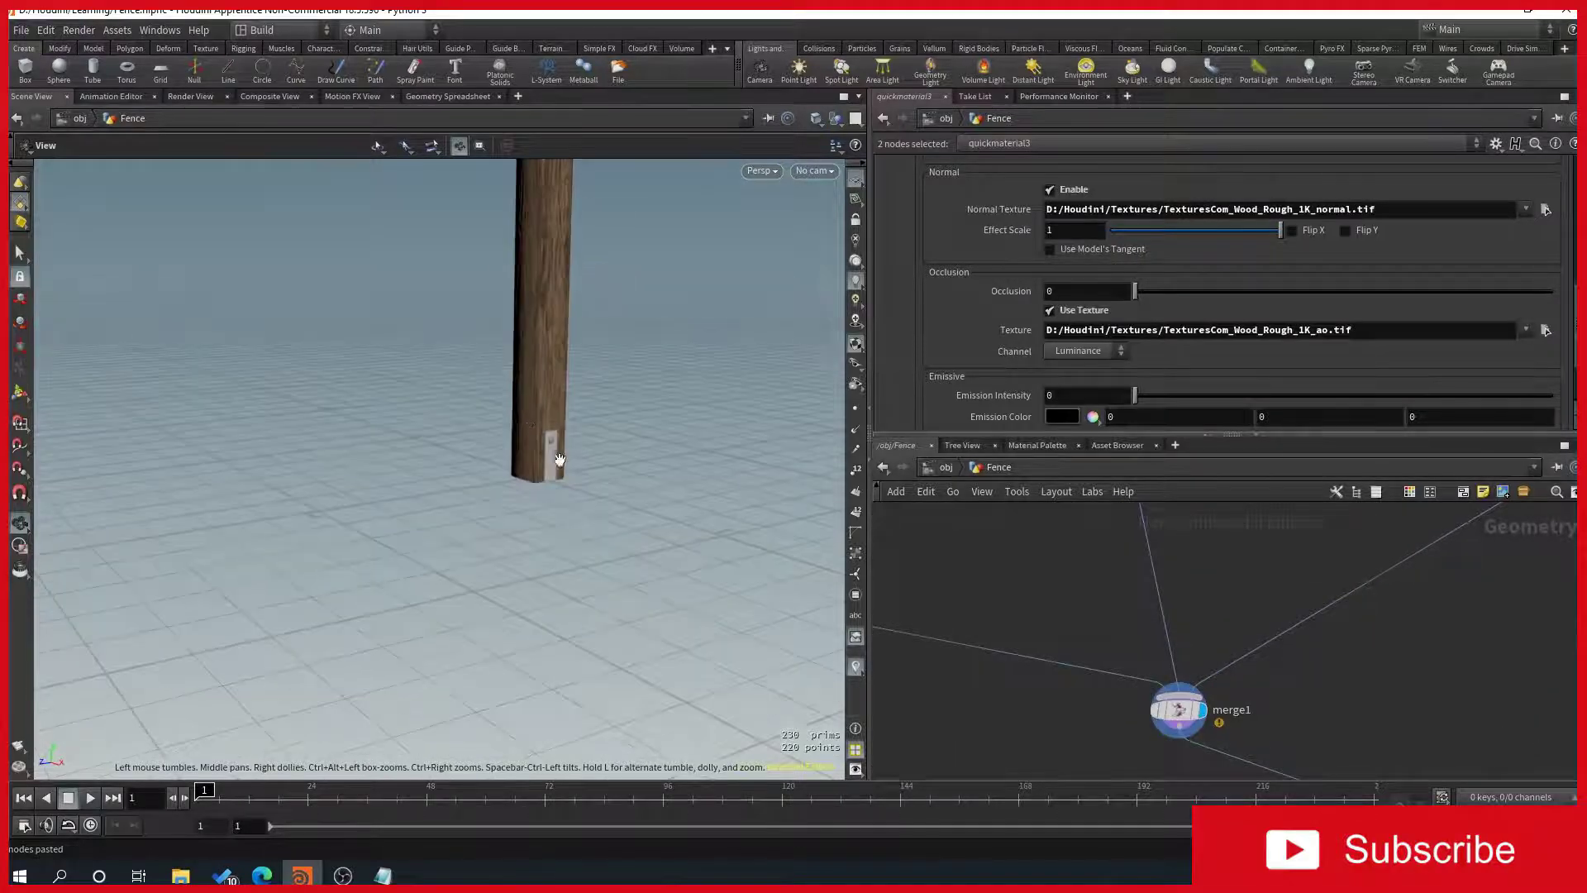
pyautogui.scroll(6, 511, 429)
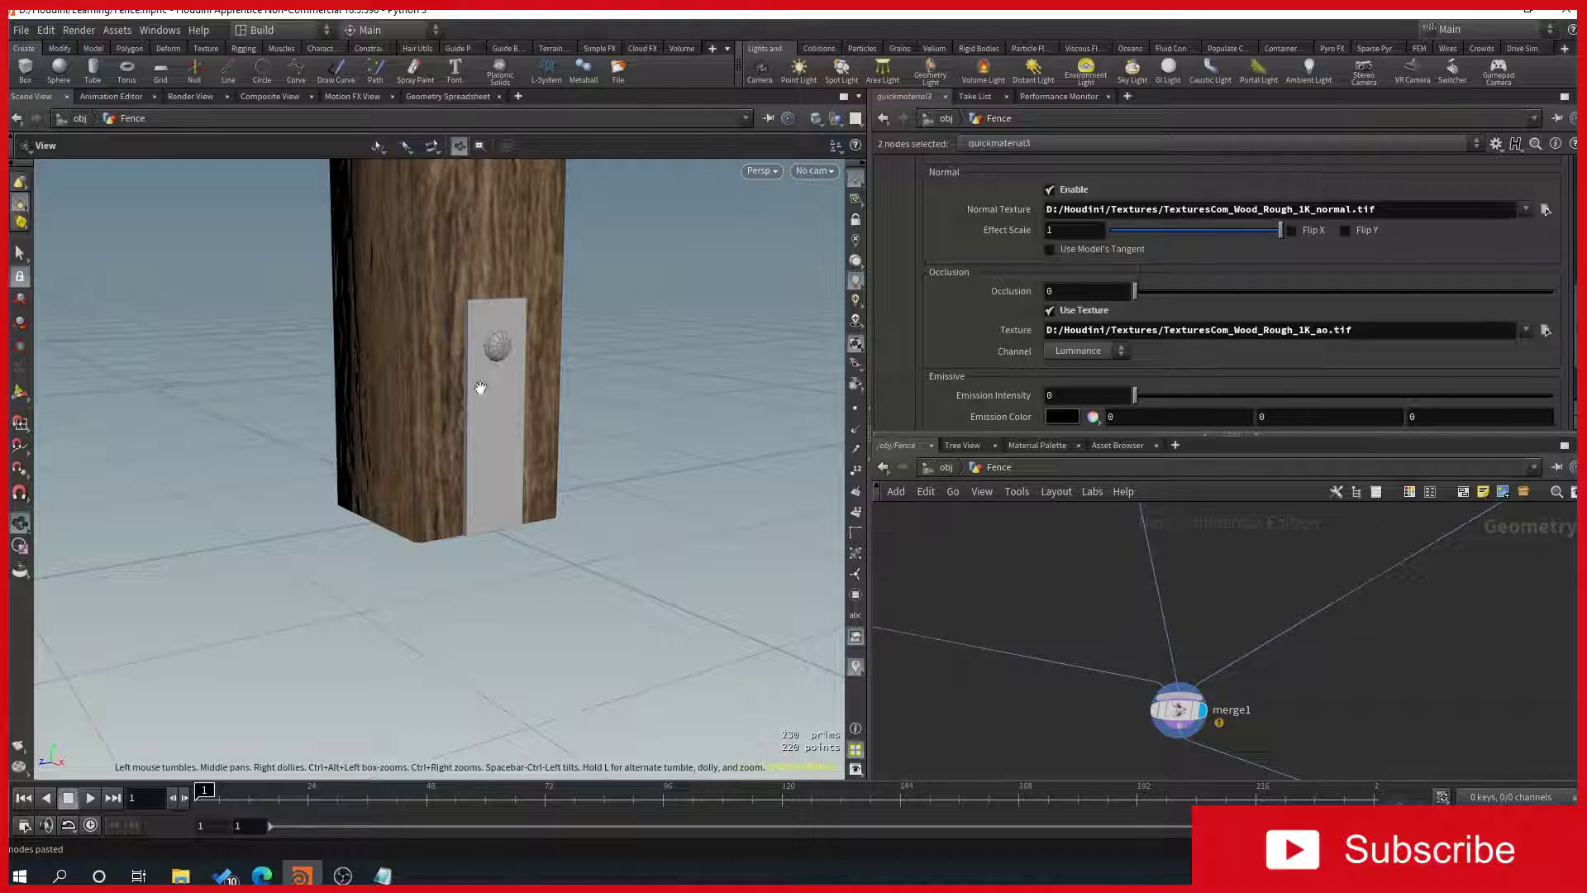
# Make room in the Post Foot and Bolt network and paste the Auto UV and Quick Material pair between merge2 and transform14.
pyautogui.scroll(-4, 1470, 596)
pyautogui.moveTo(1382, 625); pyautogui.dragTo(1247, 719, button='middle')
pyautogui.scroll(1, 1358, 597)
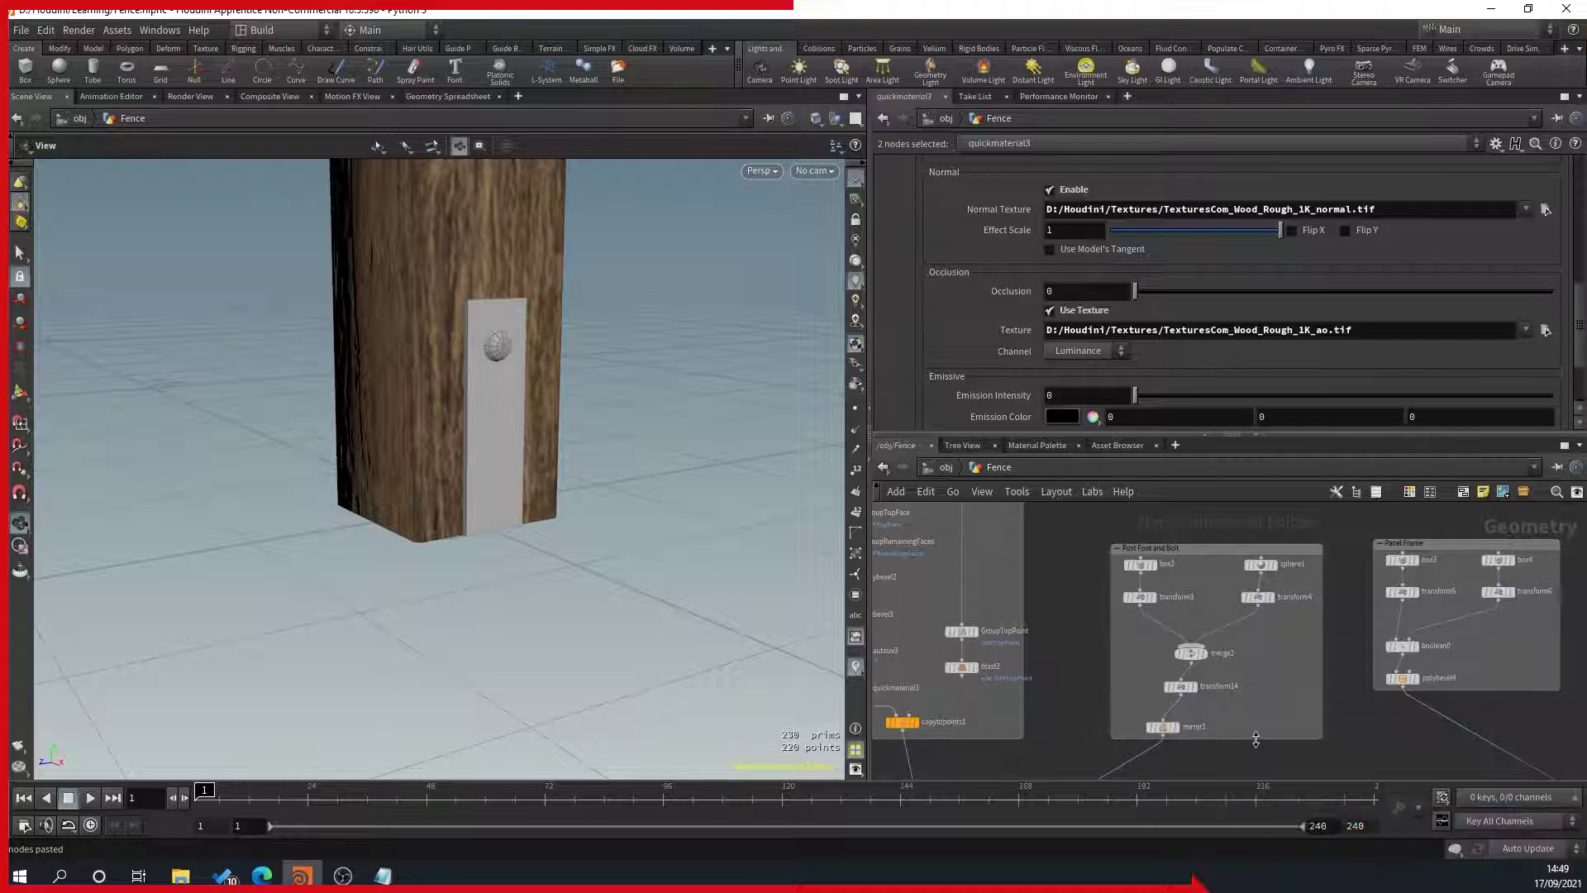
pyautogui.scroll(-1, 1240, 587)
pyautogui.moveTo(1241, 587); pyautogui.dragTo(1210, 563, button='middle')
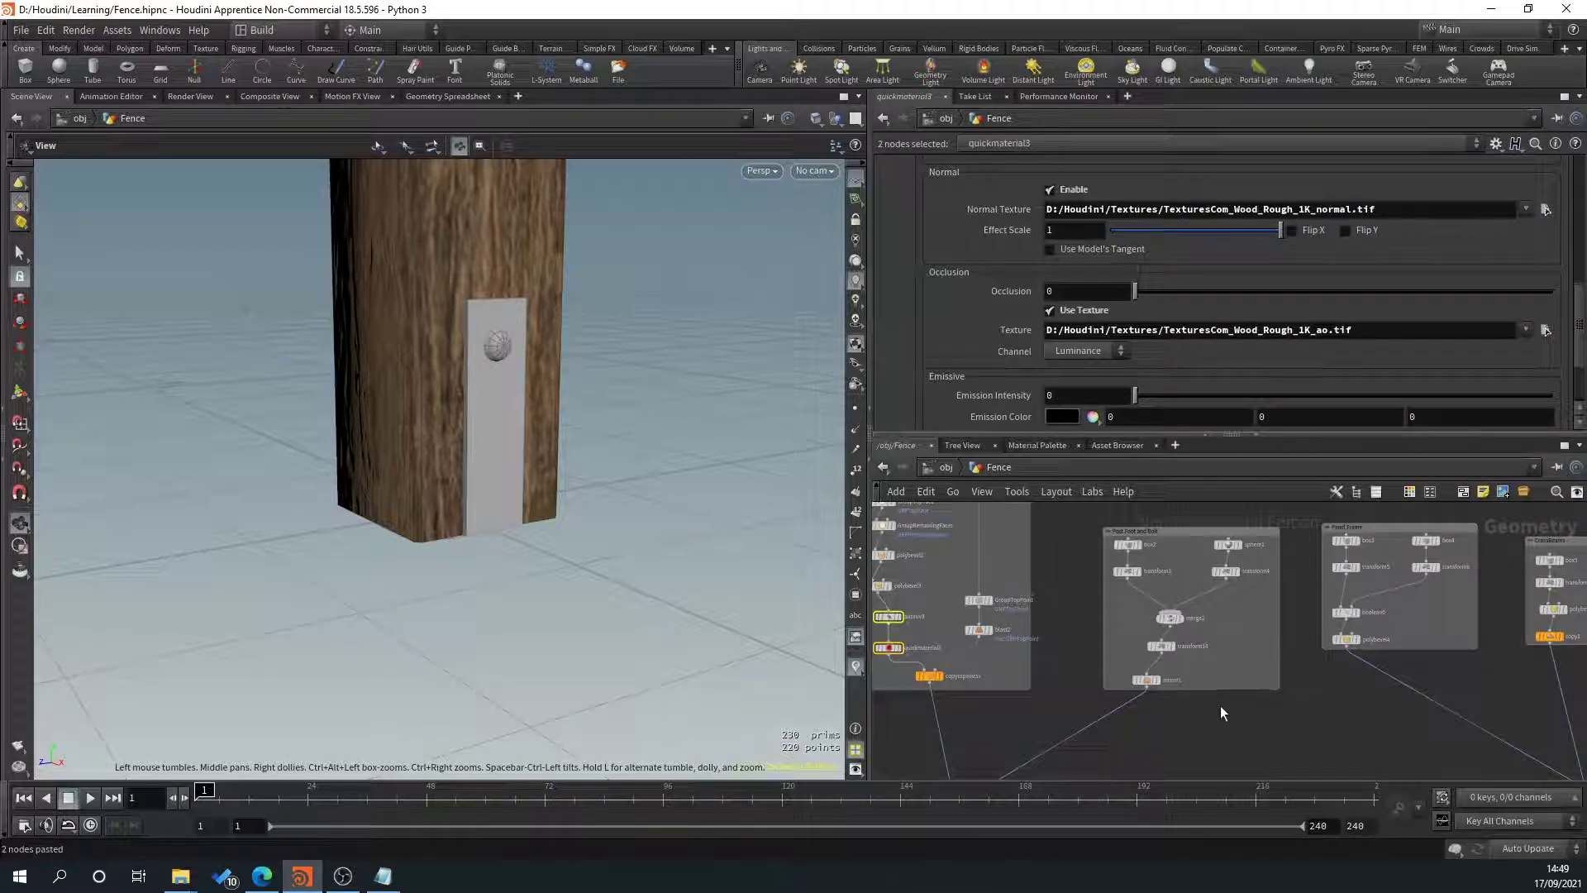
pyautogui.moveTo(1221, 706); pyautogui.dragTo(1213, 674, button='middle')
pyautogui.moveTo(1139, 649); pyautogui.dragTo(1216, 701)
pyautogui.moveTo(1167, 641); pyautogui.dragTo(1152, 607)
pyautogui.moveTo(1155, 614); pyautogui.dragTo(1206, 661)
pyautogui.hotkey('ctrl', 'v')
pyautogui.scroll(4, 1108, 617)
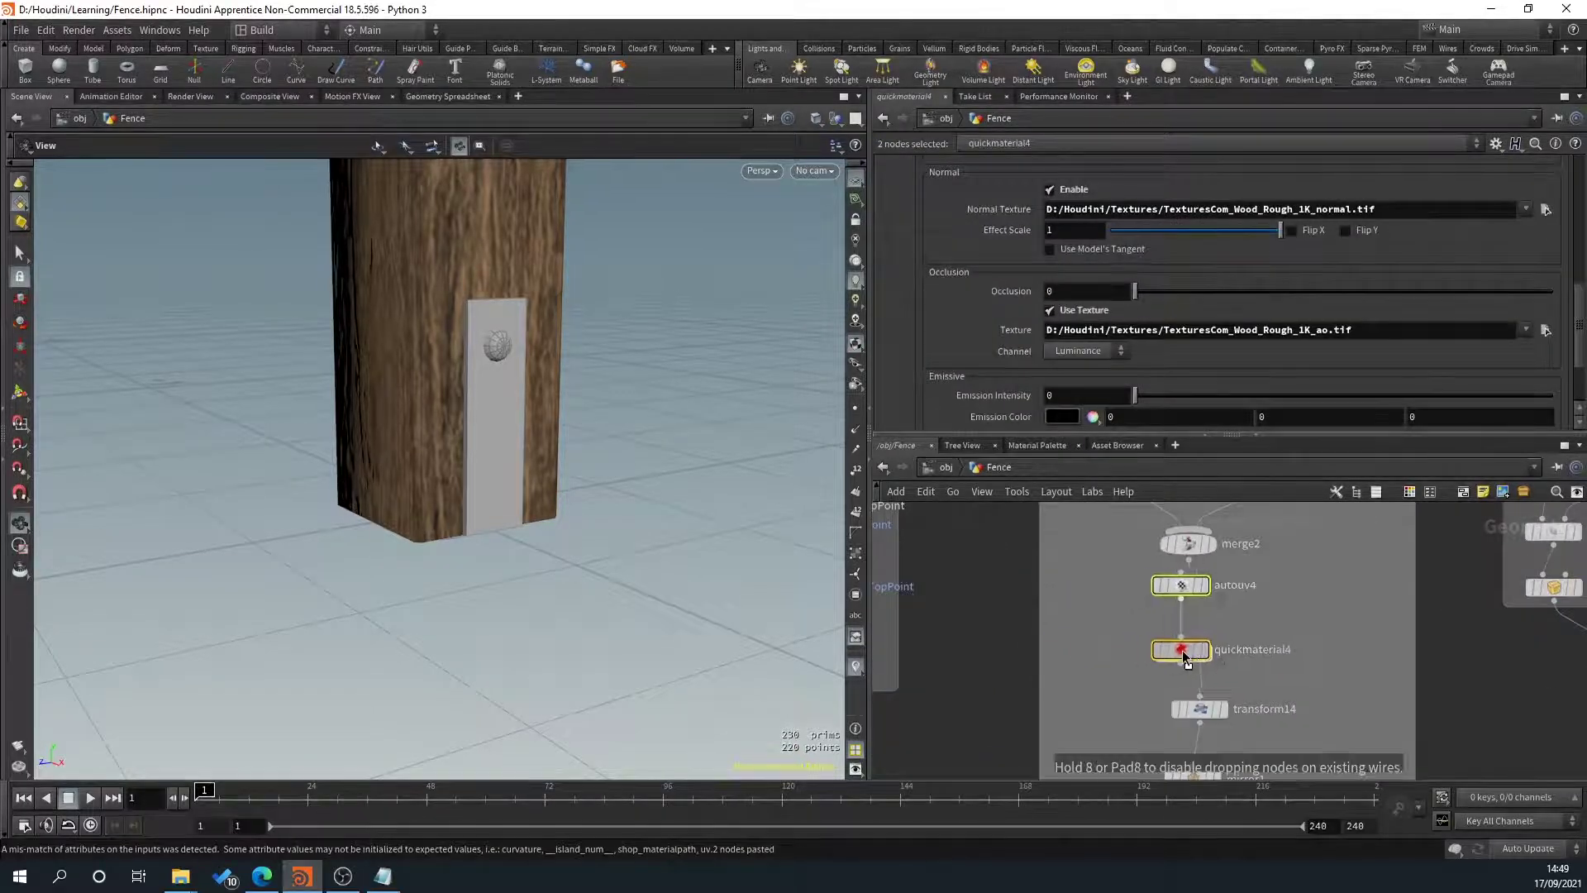
pyautogui.scroll(2, 1195, 730)
pyautogui.moveTo(1213, 614)
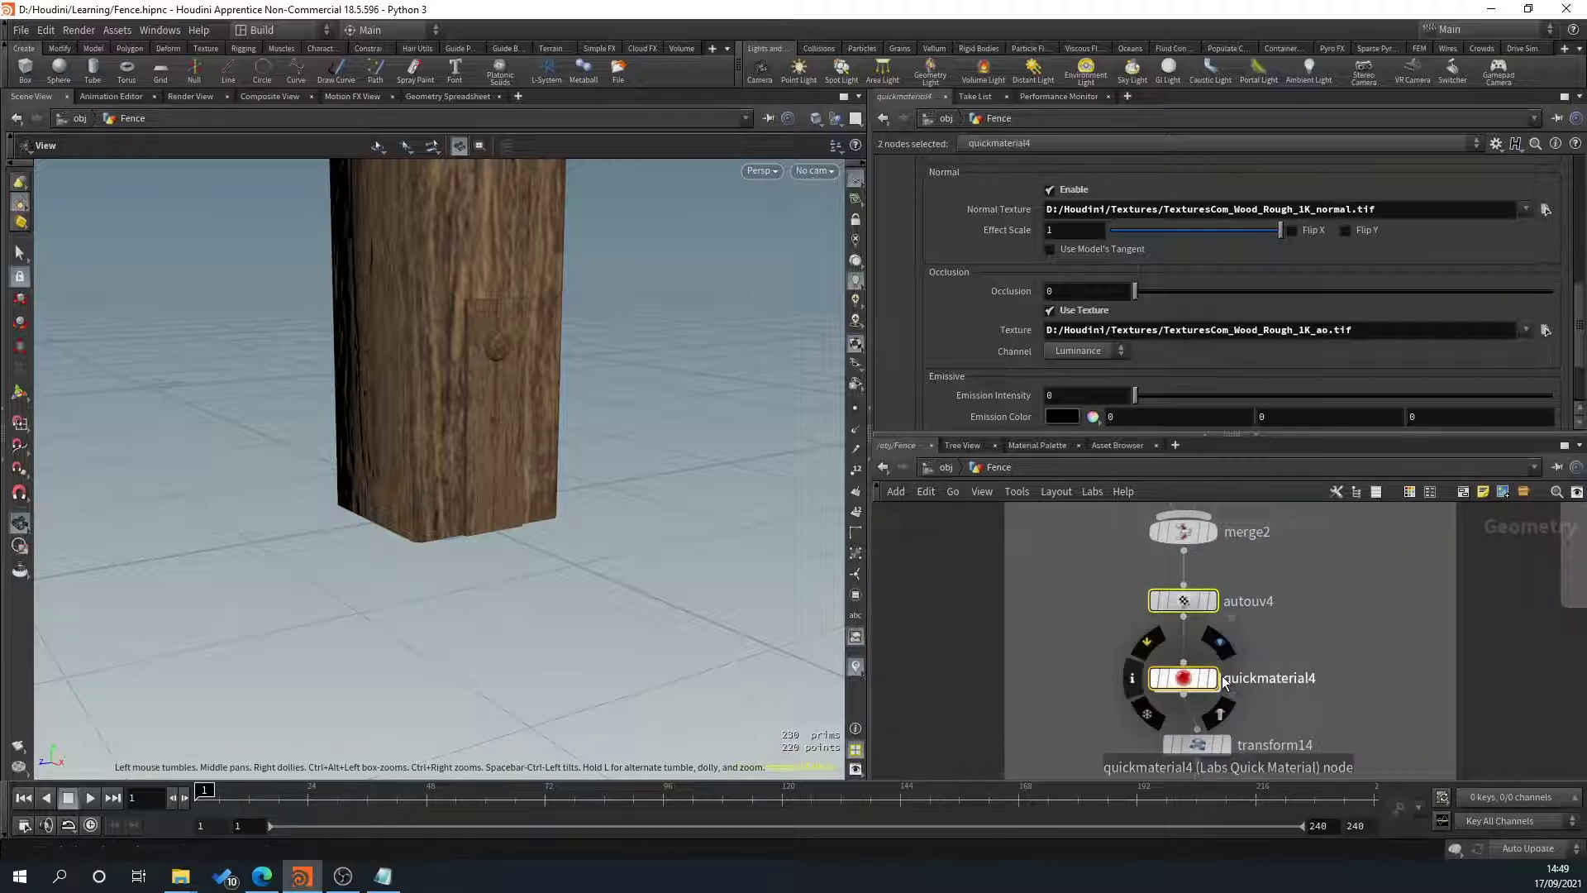
# Display quickmaterial4 and check the foot and bolt's UV layout and texture.
pyautogui.click(1217, 684)
pyautogui.hotkey('space', '5')
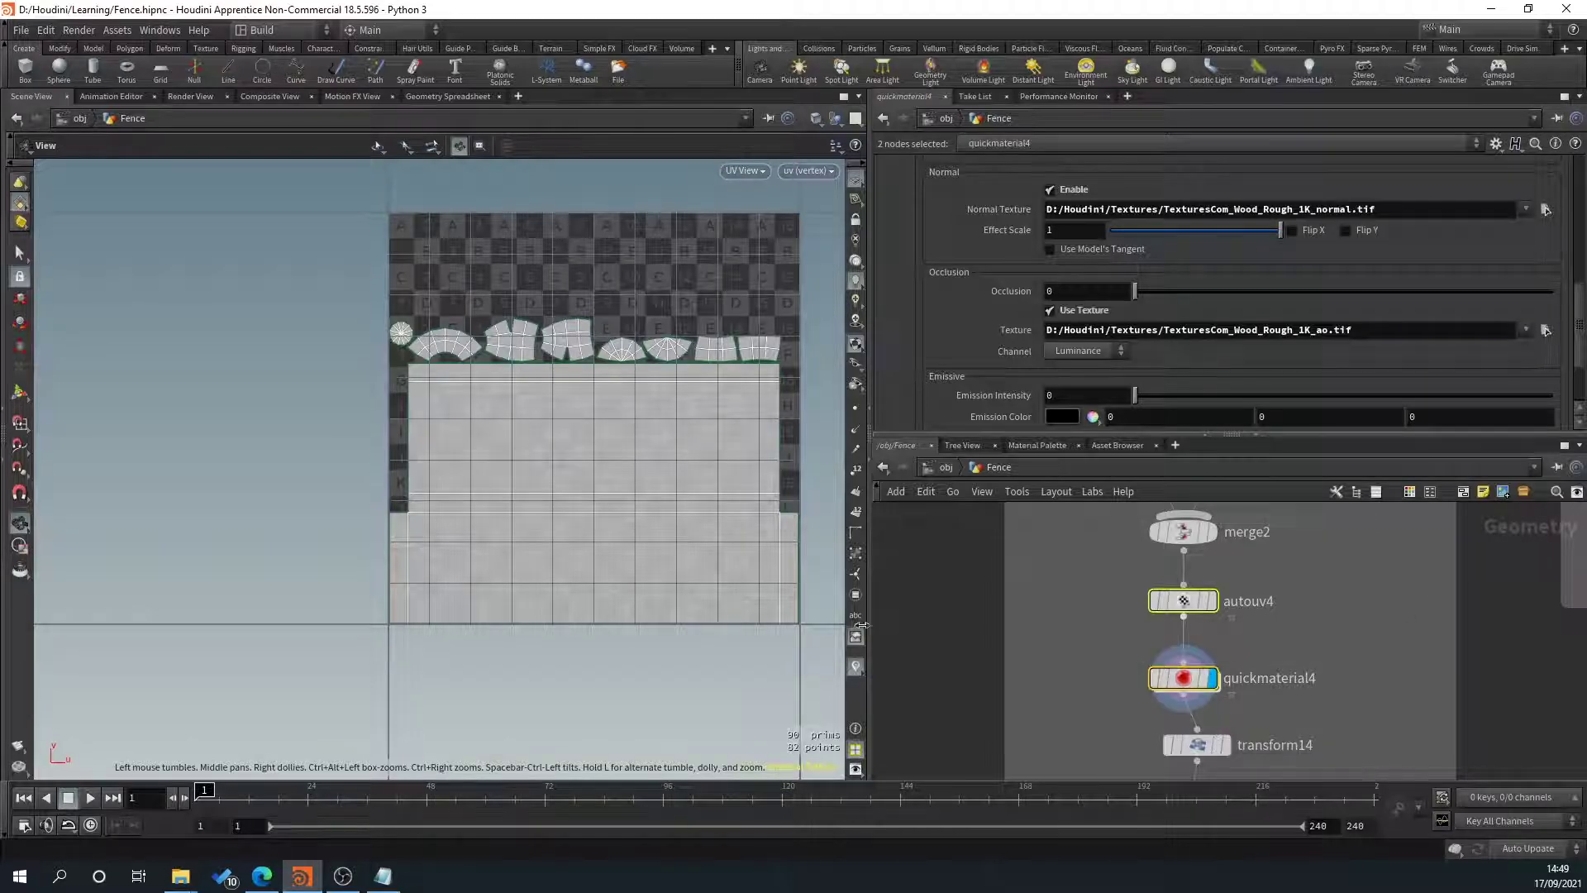
pyautogui.hotkey('space', '1')
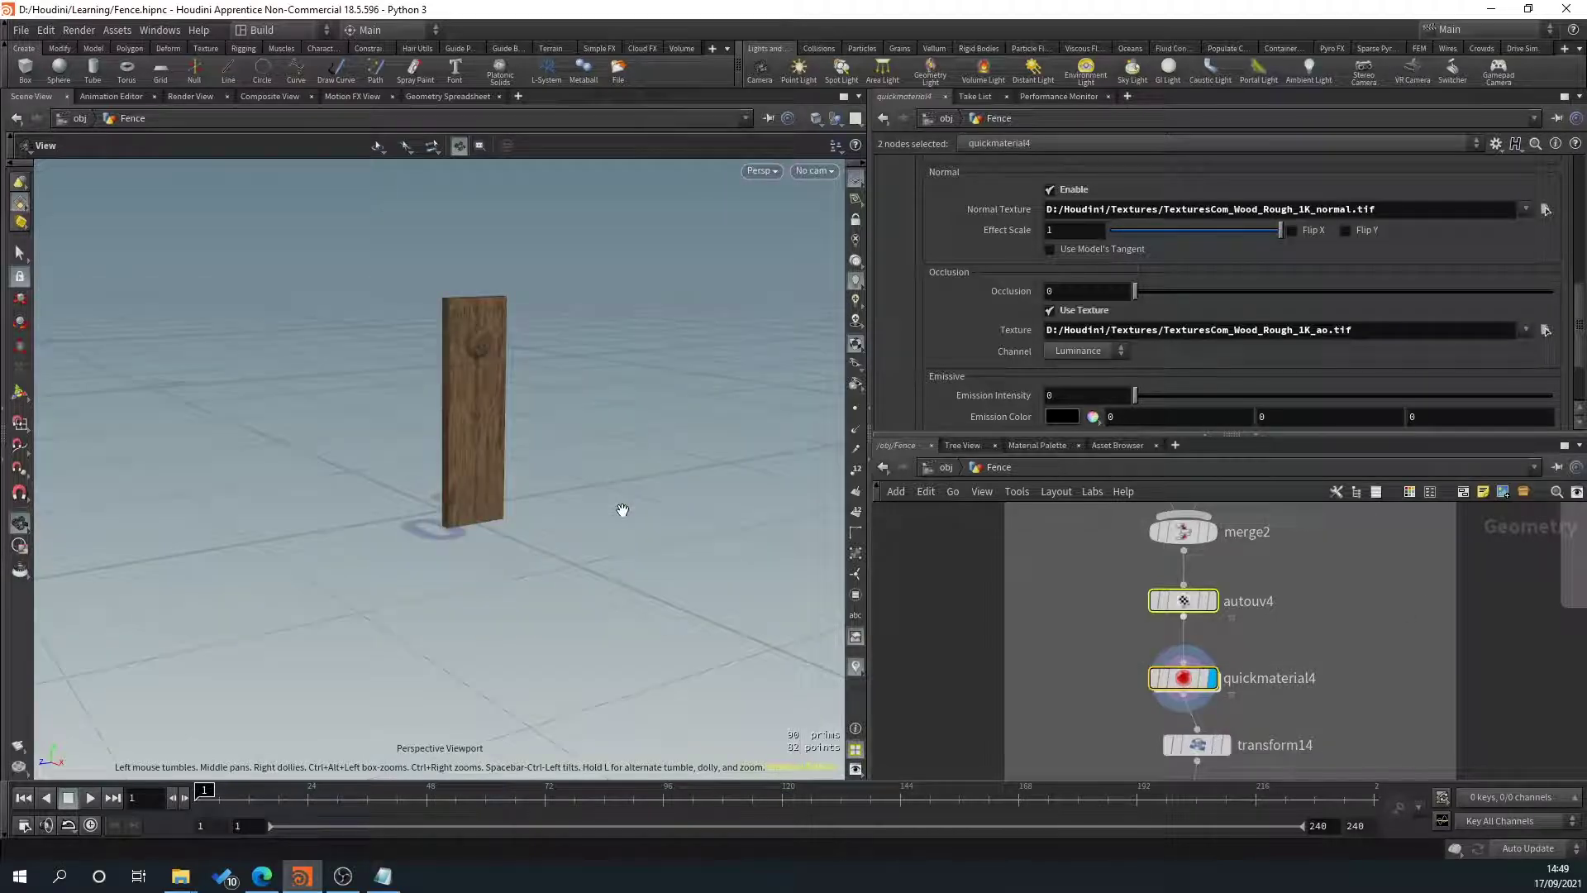
# Turn off the occlusion texture and disable the normal map on quickmaterial4 for the post's foot and bolt.
pyautogui.click(1185, 679)
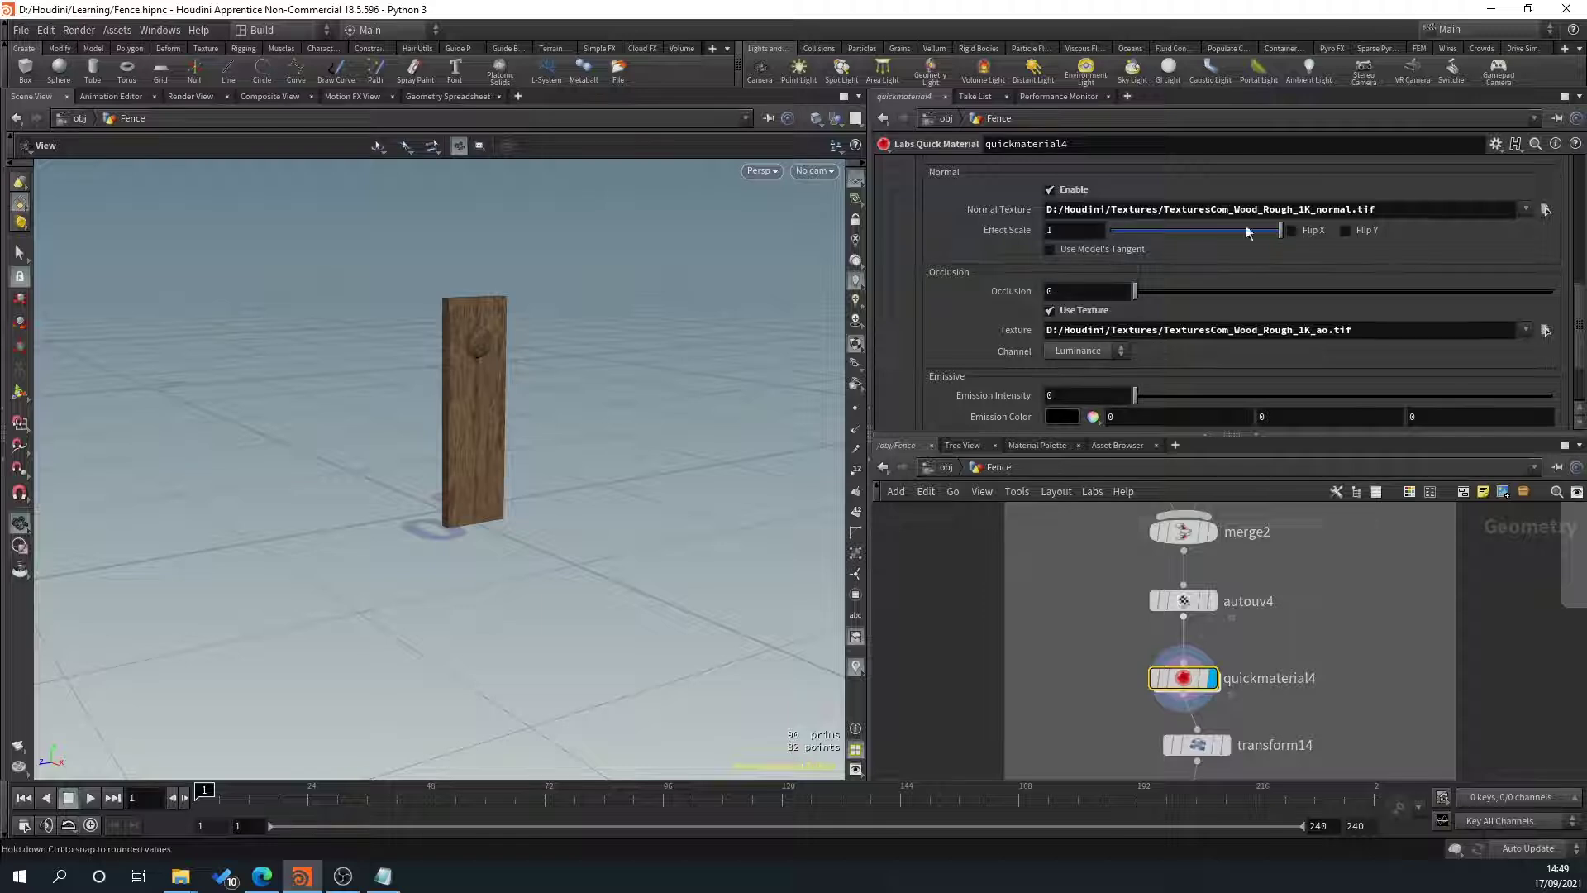
pyautogui.scroll(-1, 1247, 225)
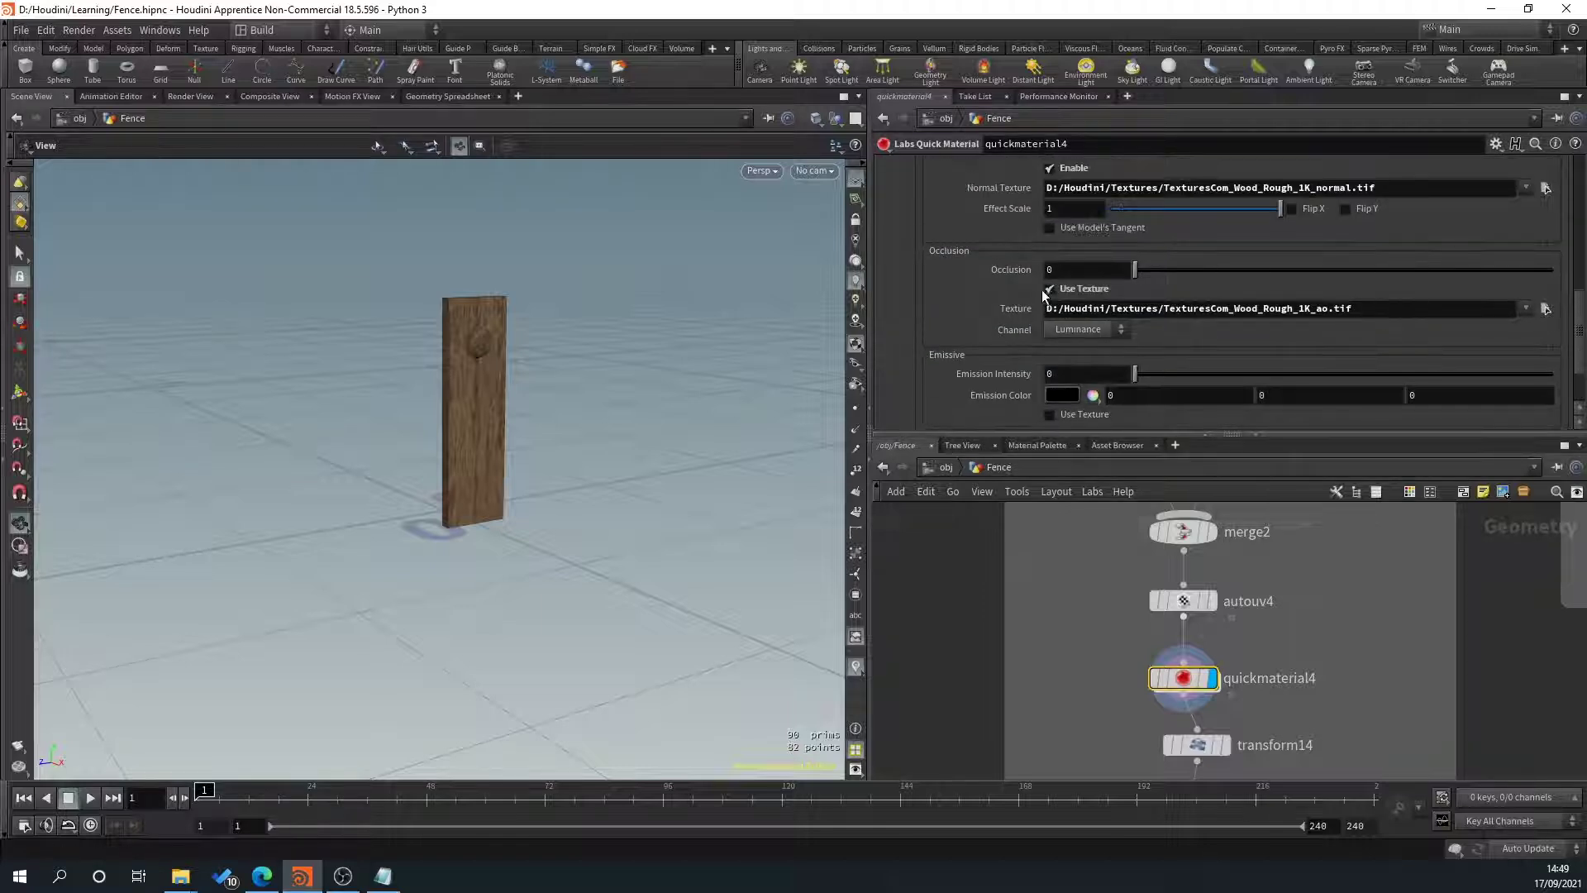
pyautogui.click(1050, 288)
pyautogui.scroll(3, 1075, 271)
pyautogui.click(1049, 234)
pyautogui.scroll(4, 1049, 256)
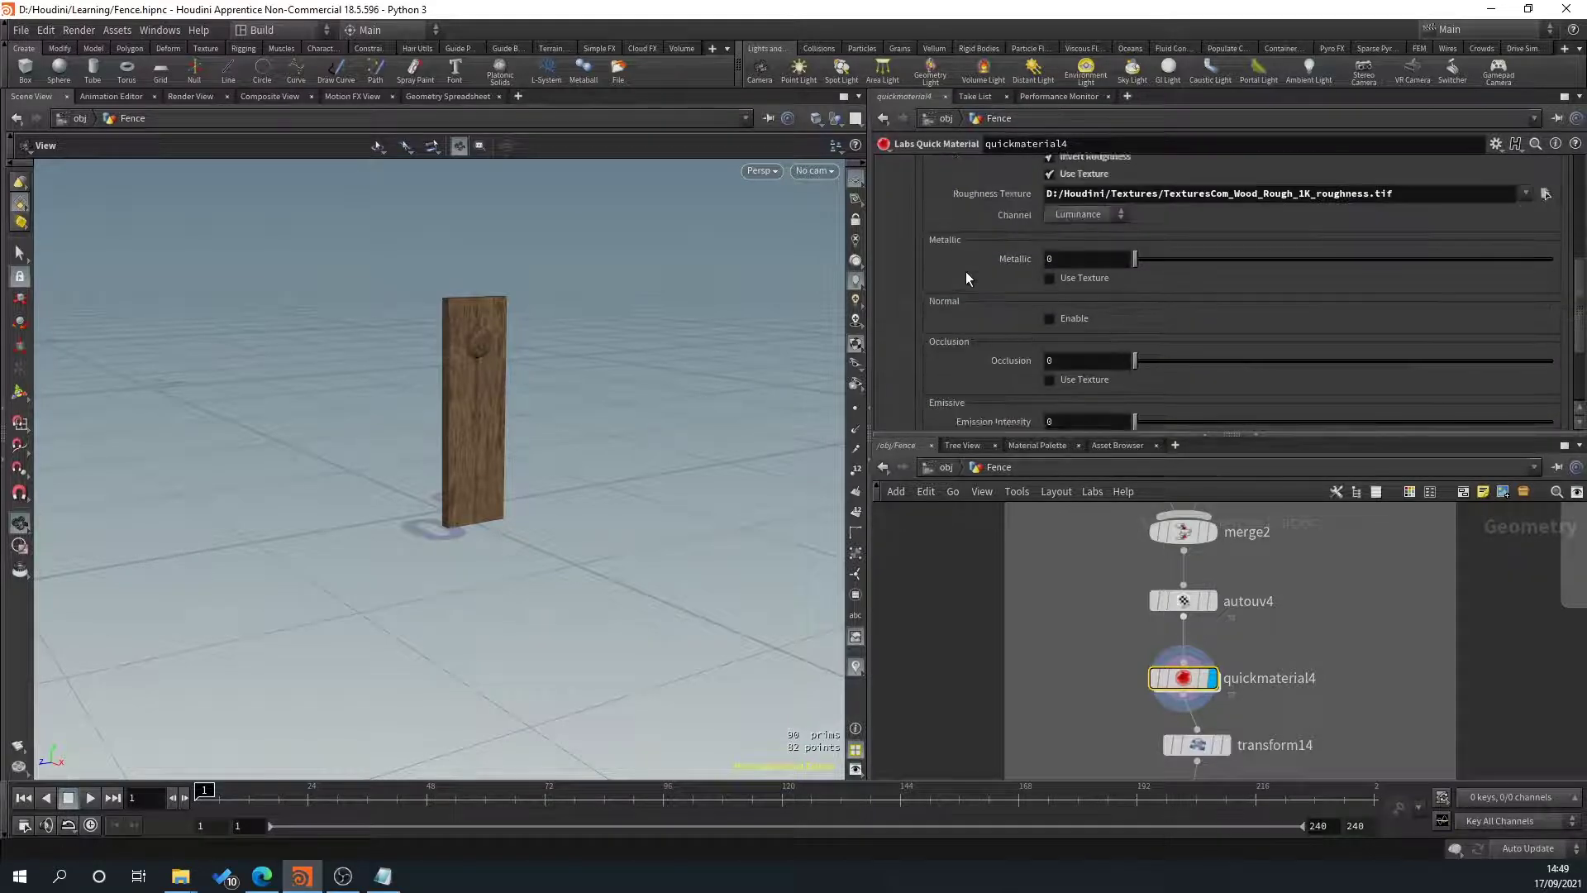
# Turn off the roughness texture, Invert Roughness and the albedo texture on quickmaterial4 for the post's foot and bolt.
pyautogui.click(1050, 261)
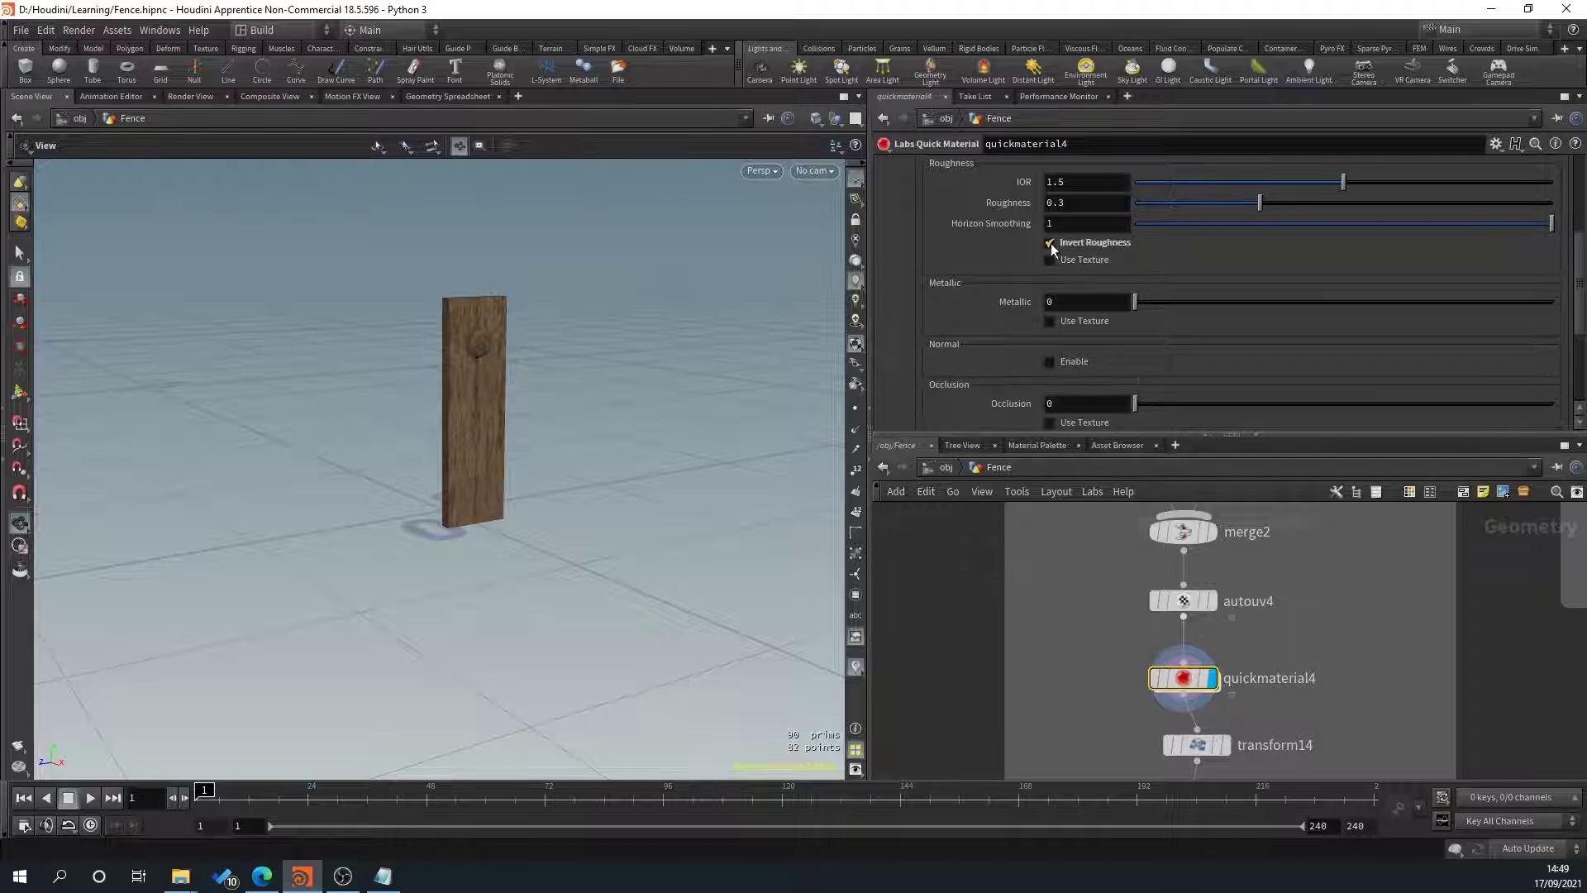
pyautogui.scroll(5, 965, 311)
pyautogui.click(1050, 312)
pyautogui.scroll(3, 493, 317)
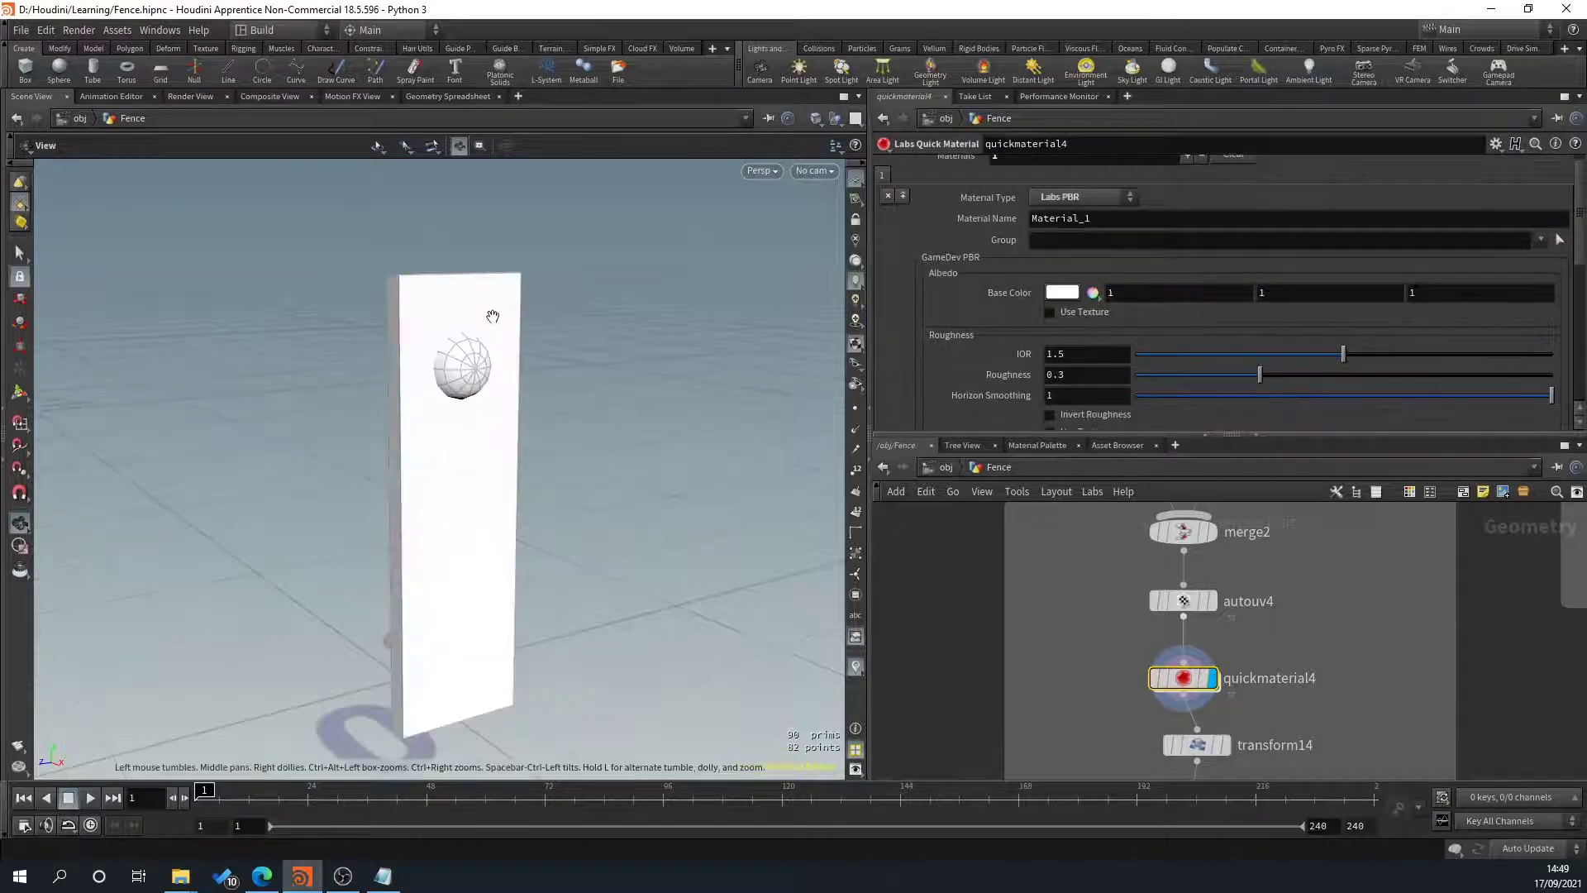
# Set quickmaterial4's base color to a dark red with RGB values of about 0.263, 0, 0.
pyautogui.click(1063, 293)
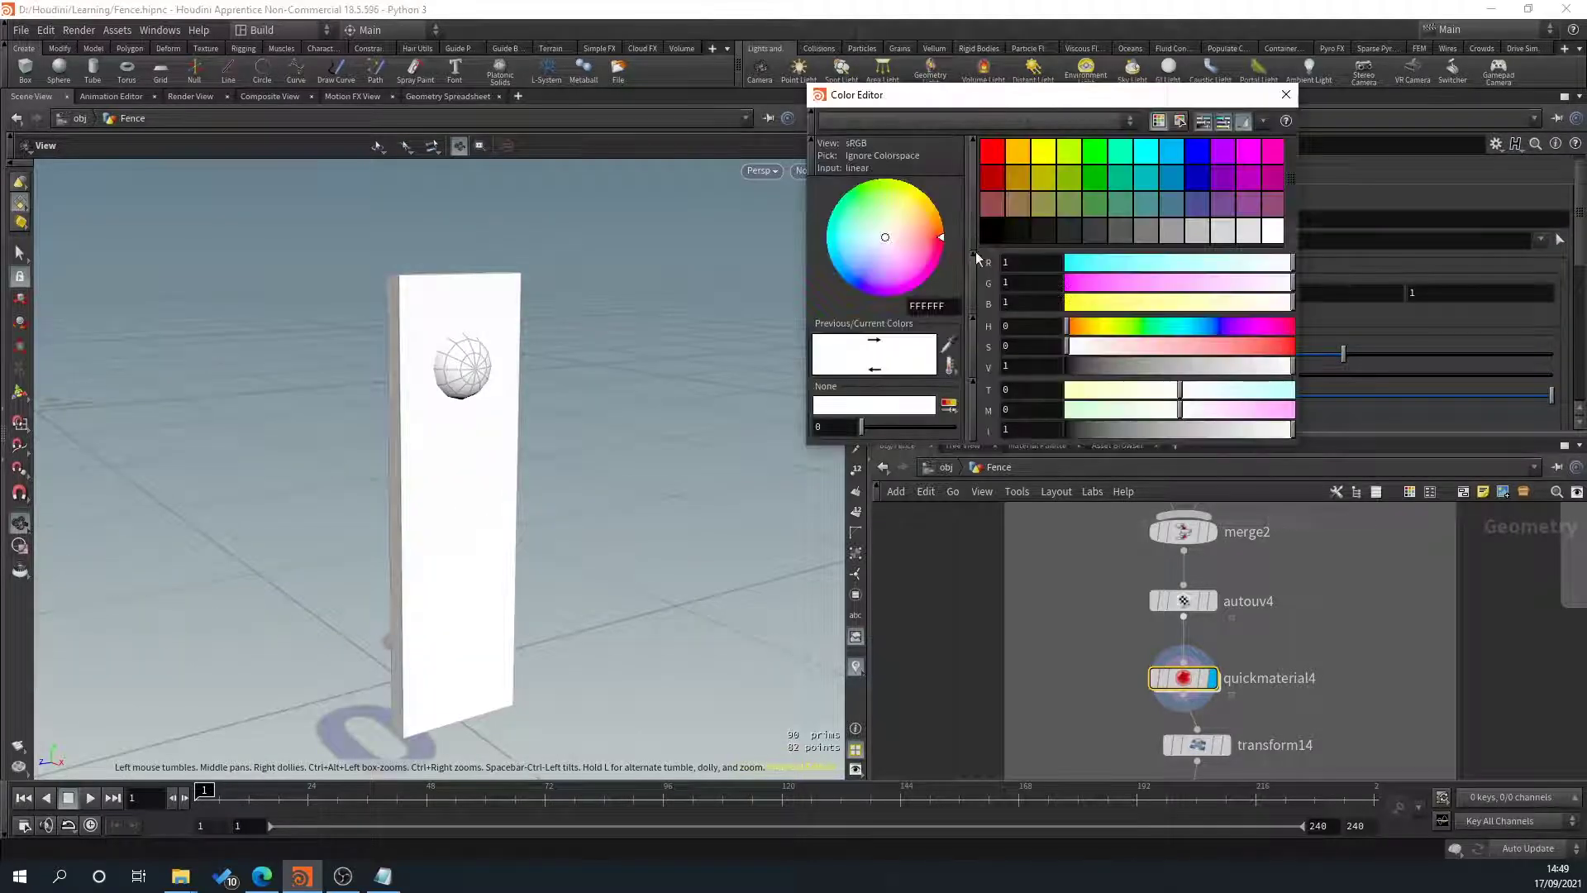
pyautogui.click(996, 183)
pyautogui.moveTo(1170, 261); pyautogui.dragTo(1128, 261)
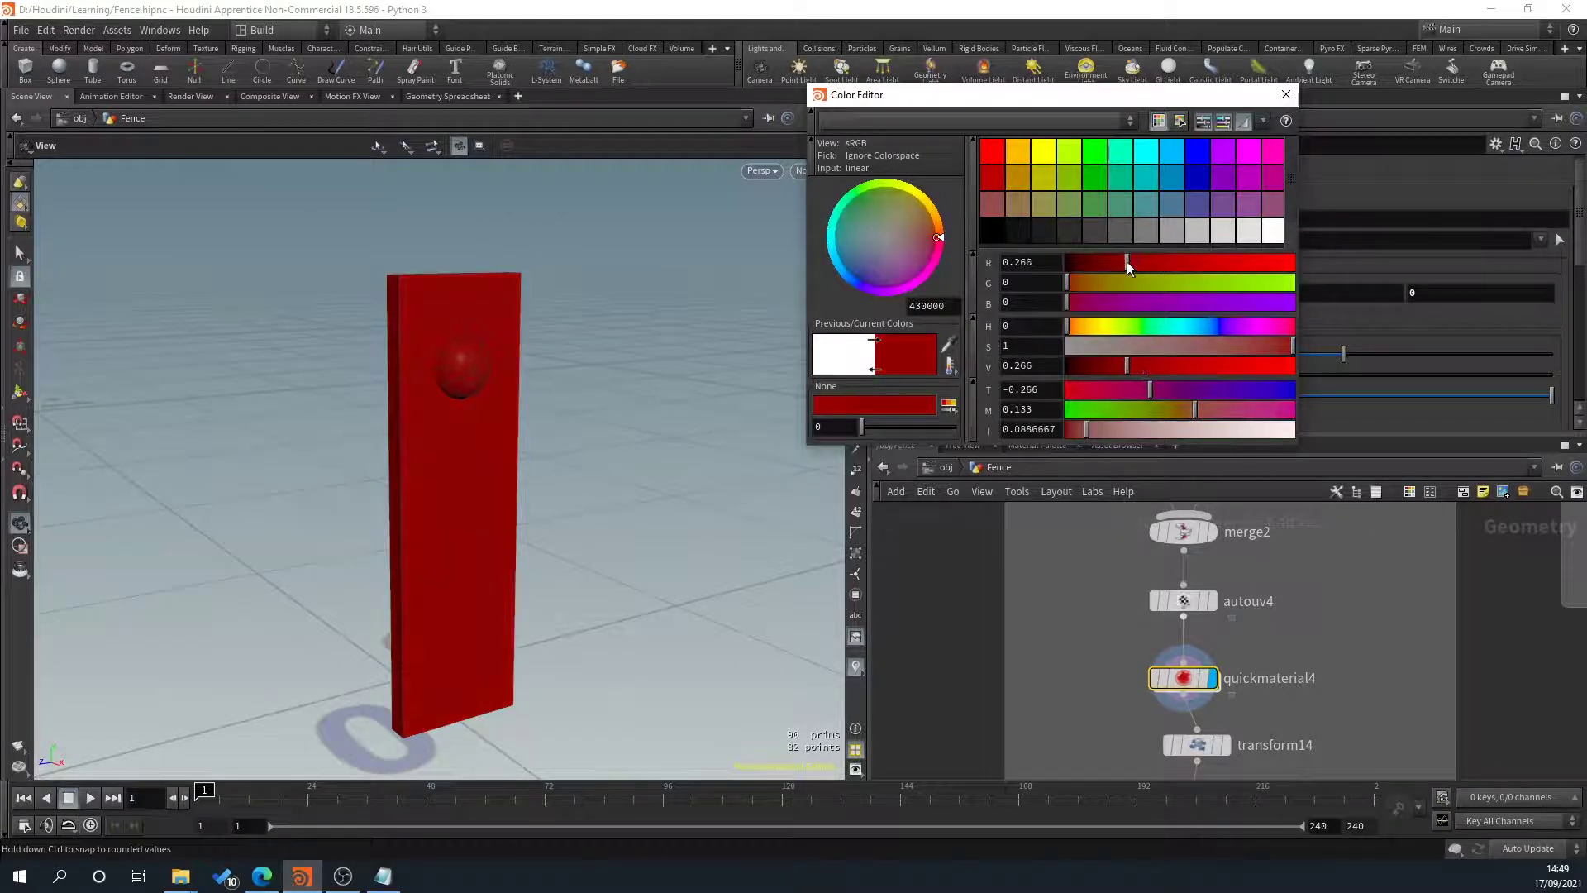
pyautogui.click(1287, 95)
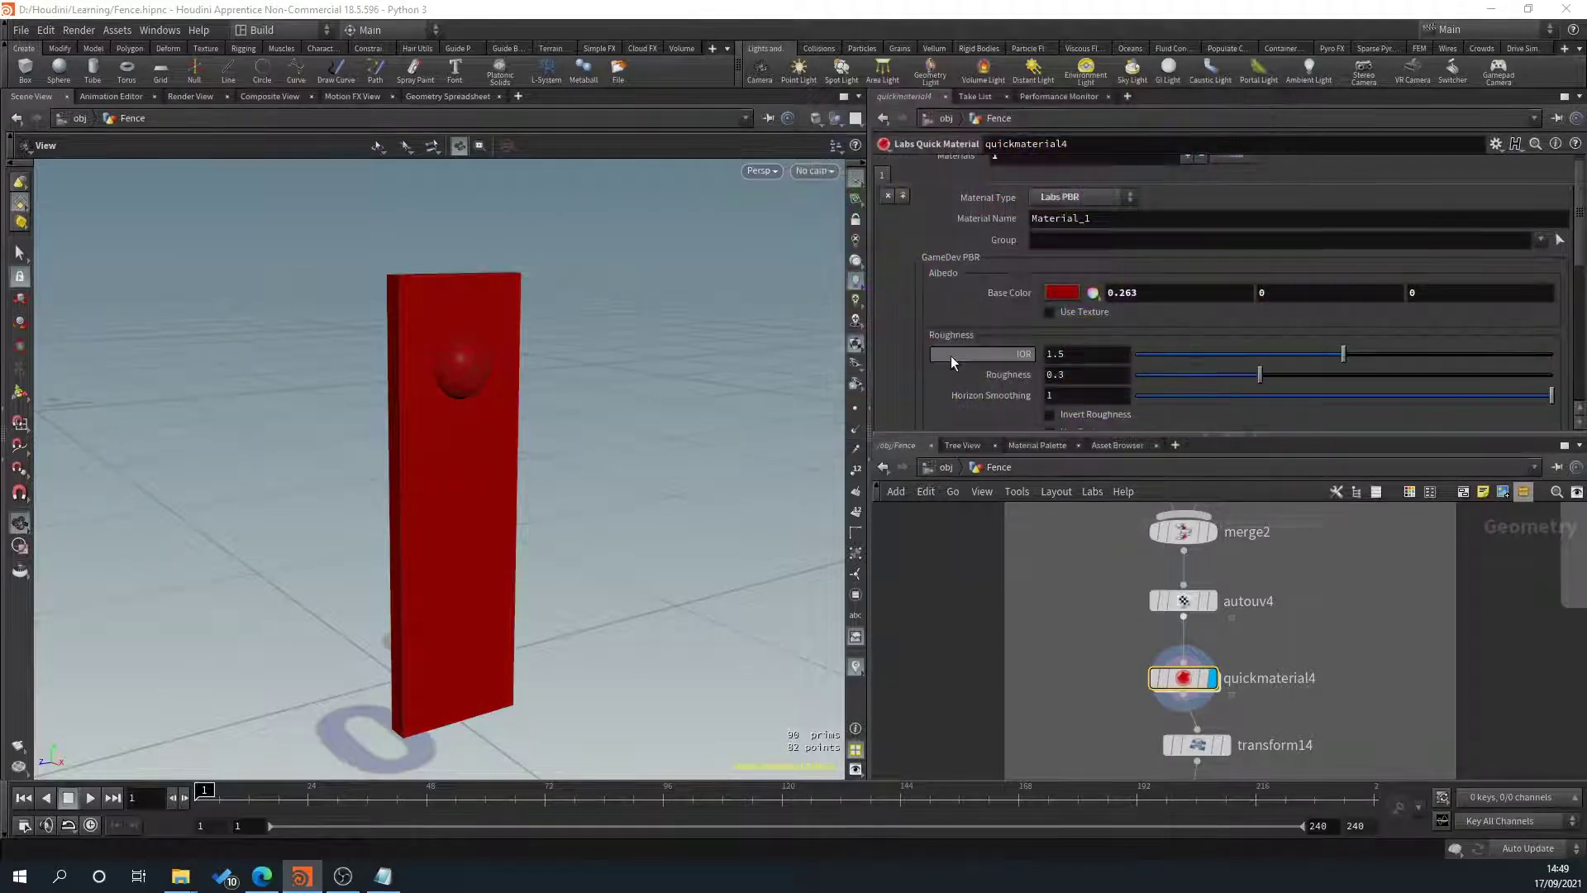
# Try different roughness values on quickmaterial4 and set its Metallic to 0.645, checking the shine on the foot and bolt.
pyautogui.scroll(-2, 951, 355)
pyautogui.moveTo(518, 468); pyautogui.dragTo(538, 443)
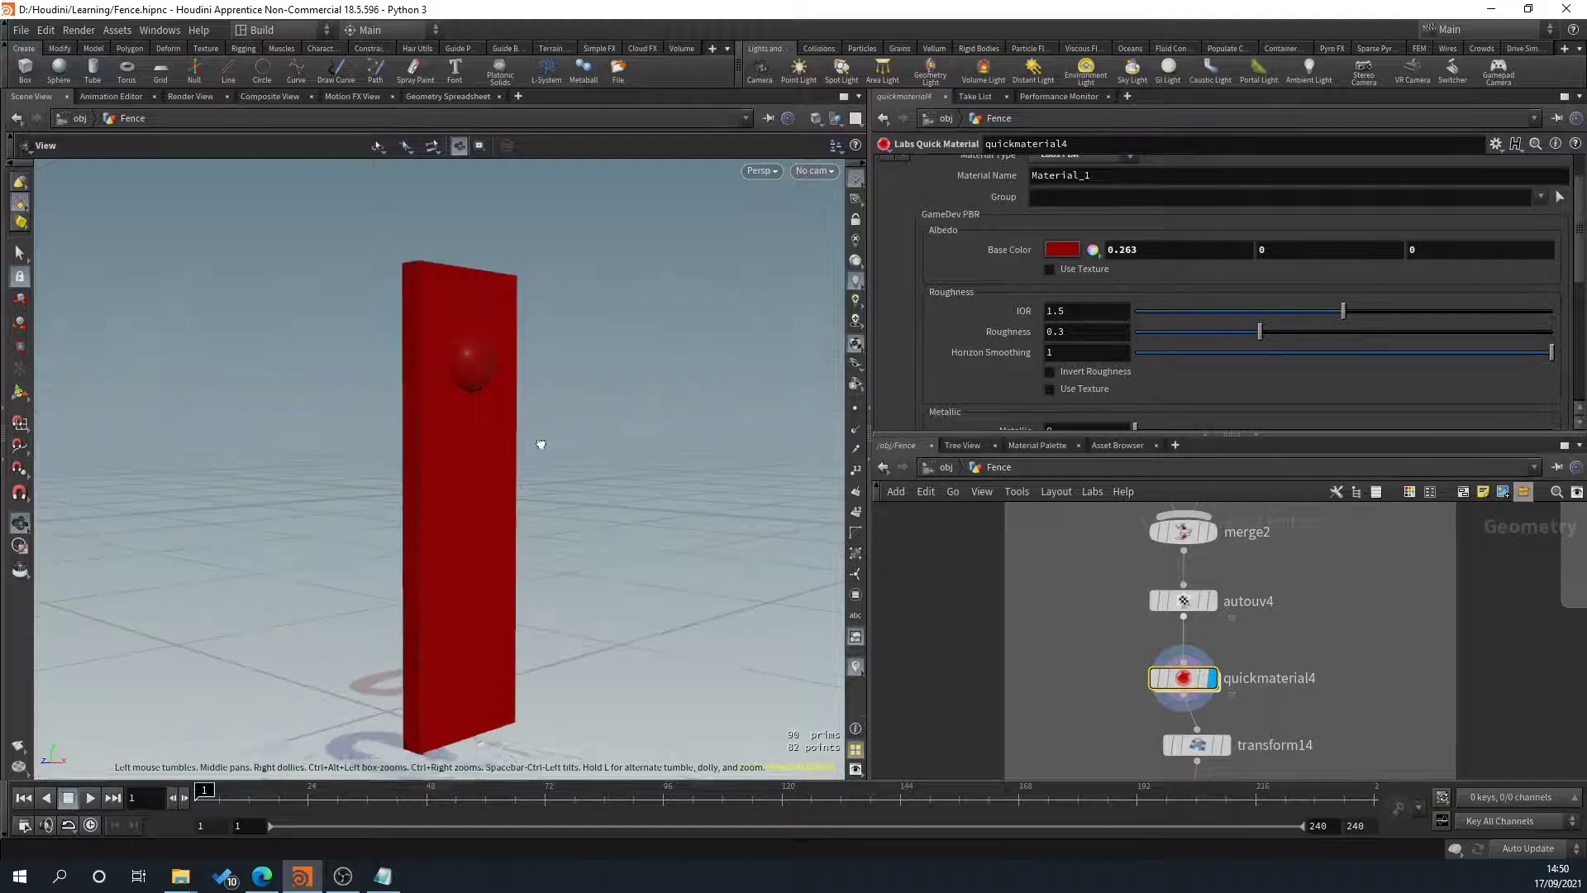
pyautogui.moveTo(1260, 332); pyautogui.dragTo(1182, 333)
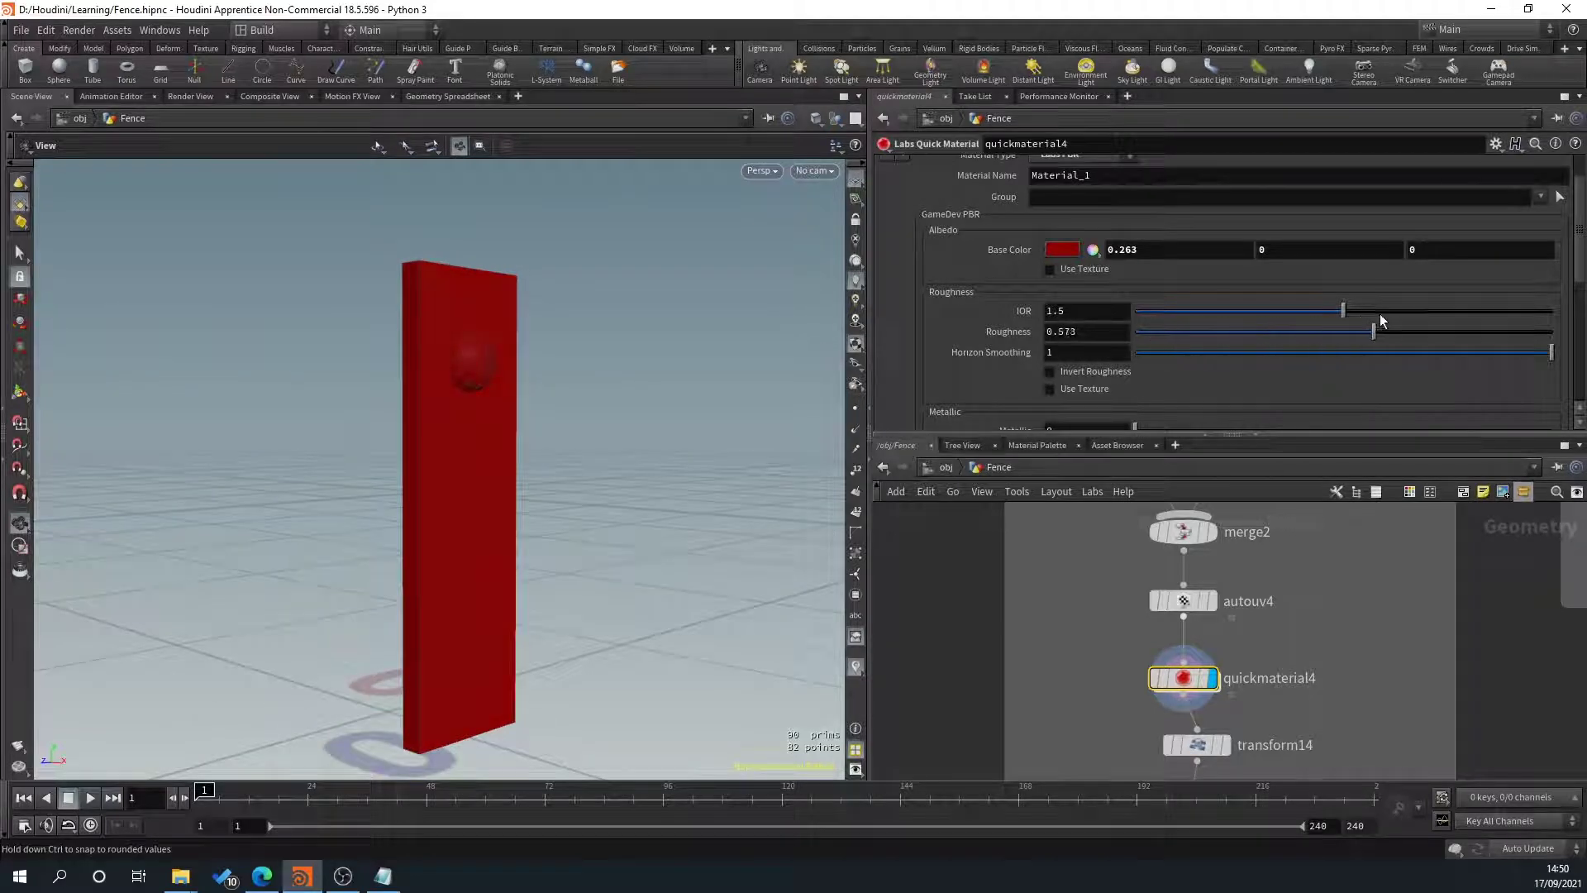
pyautogui.moveTo(1379, 319); pyautogui.dragTo(1247, 346)
pyautogui.scroll(-2, 886, 355)
pyautogui.moveTo(1146, 345); pyautogui.dragTo(1404, 370)
pyautogui.moveTo(719, 393)
pyautogui.mouseDown()
pyautogui.moveTo(653, 397)
pyautogui.moveTo(703, 377)
pyautogui.mouseUp()
pyautogui.scroll(-4, 1191, 310)
pyautogui.scroll(-1, 974, 296)
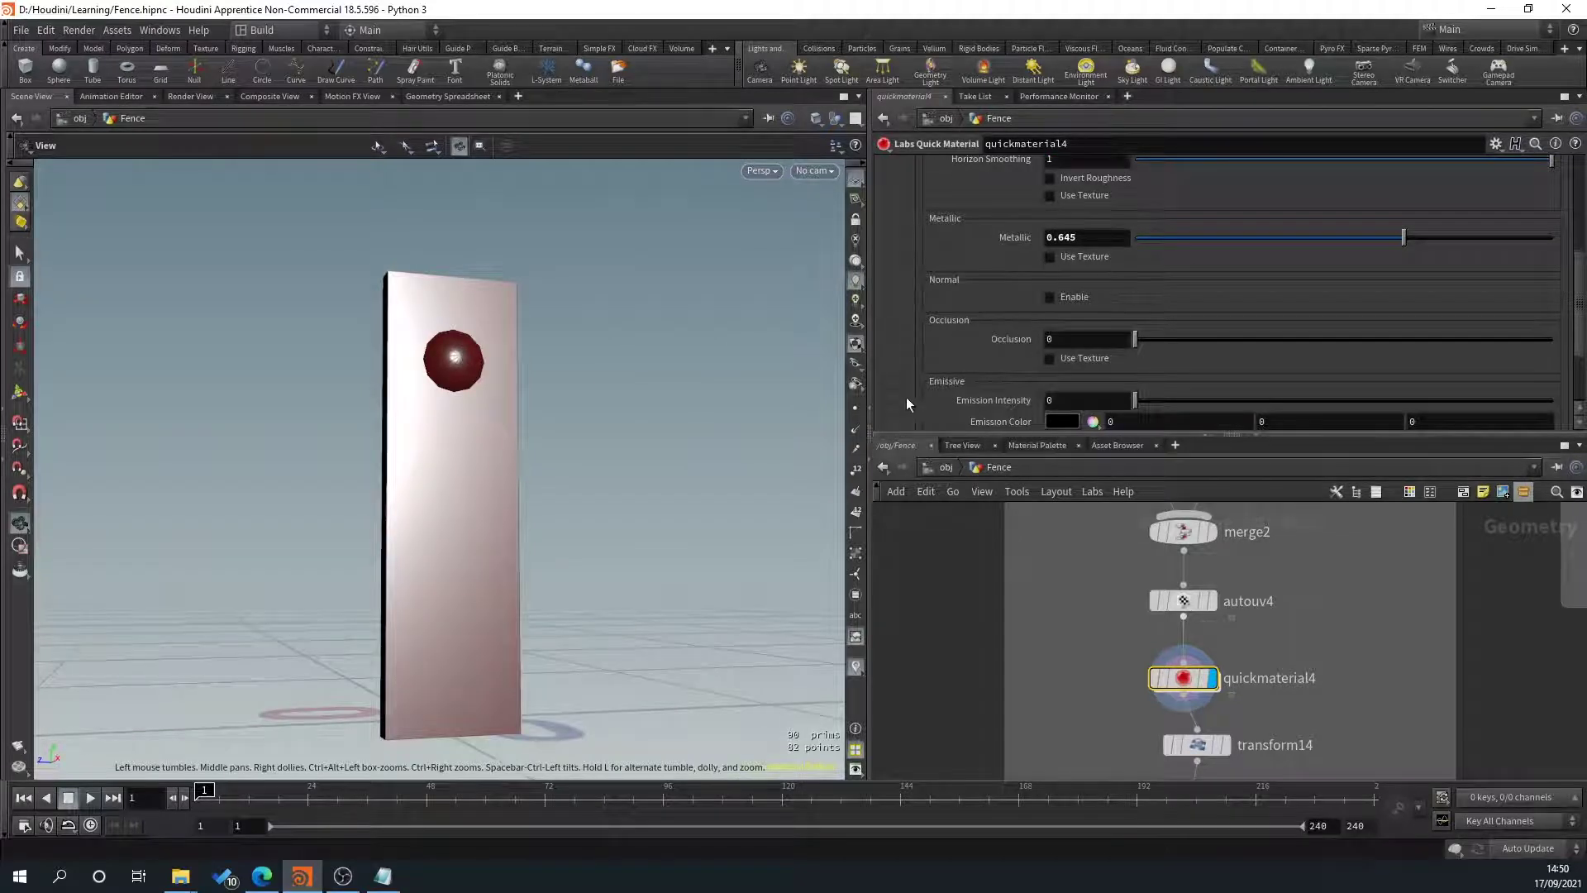
pyautogui.moveTo(460, 346); pyautogui.dragTo(606, 397)
# Display merge1 and examine the red metallic foot and bolt on the assembled post.
pyautogui.scroll(-3, 612, 398)
pyautogui.scroll(-5, 1256, 679)
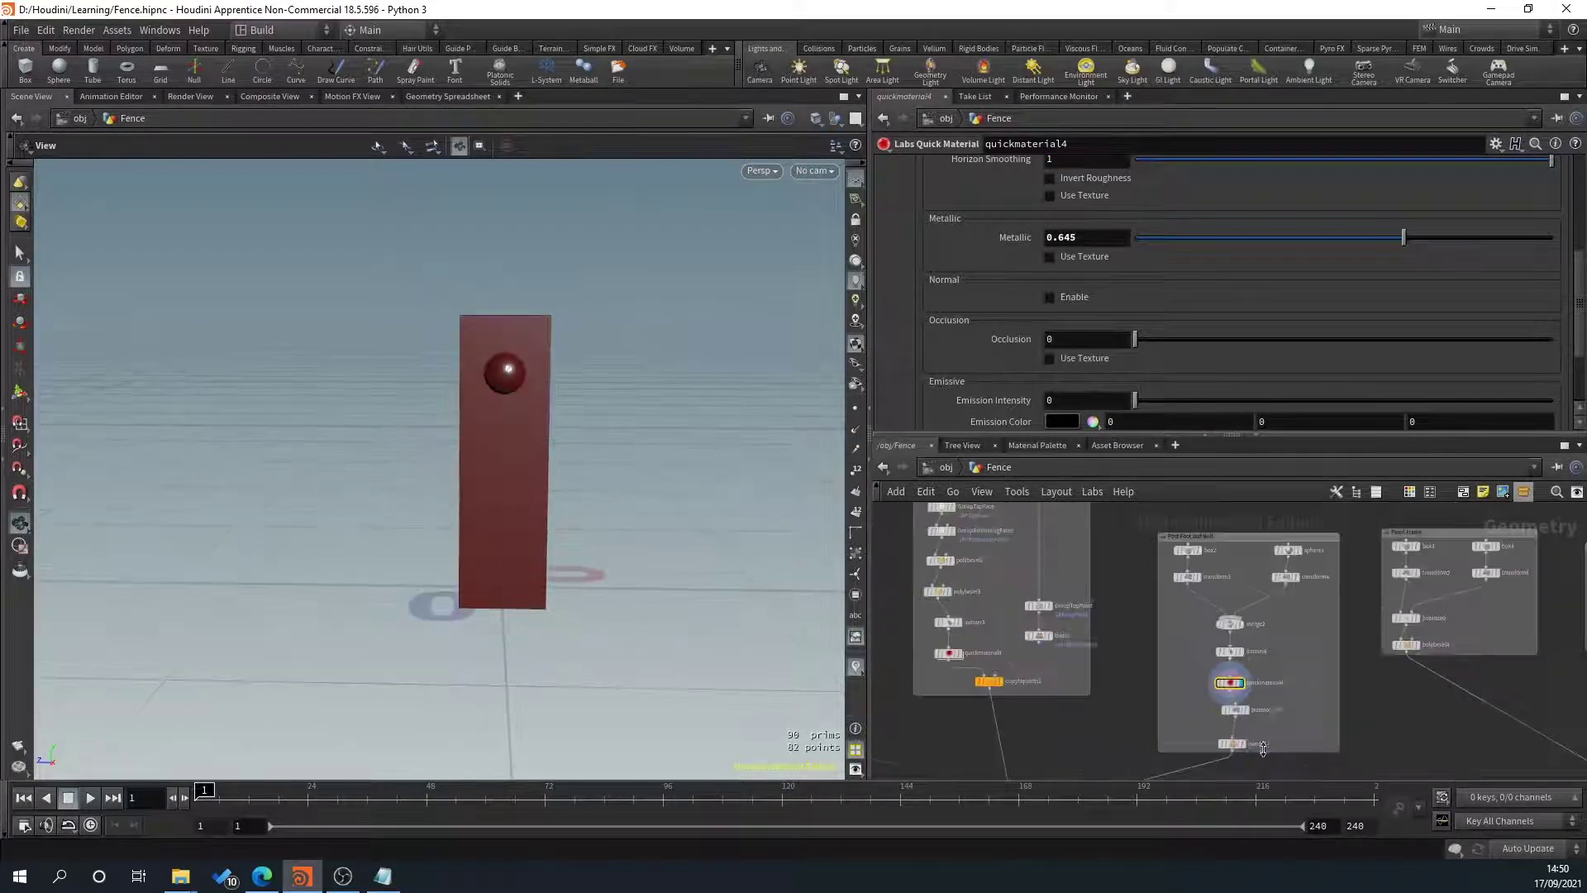
pyautogui.moveTo(1253, 744); pyautogui.dragTo(1280, 632, button='middle')
pyautogui.scroll(4, 1092, 743)
pyautogui.click(1116, 679)
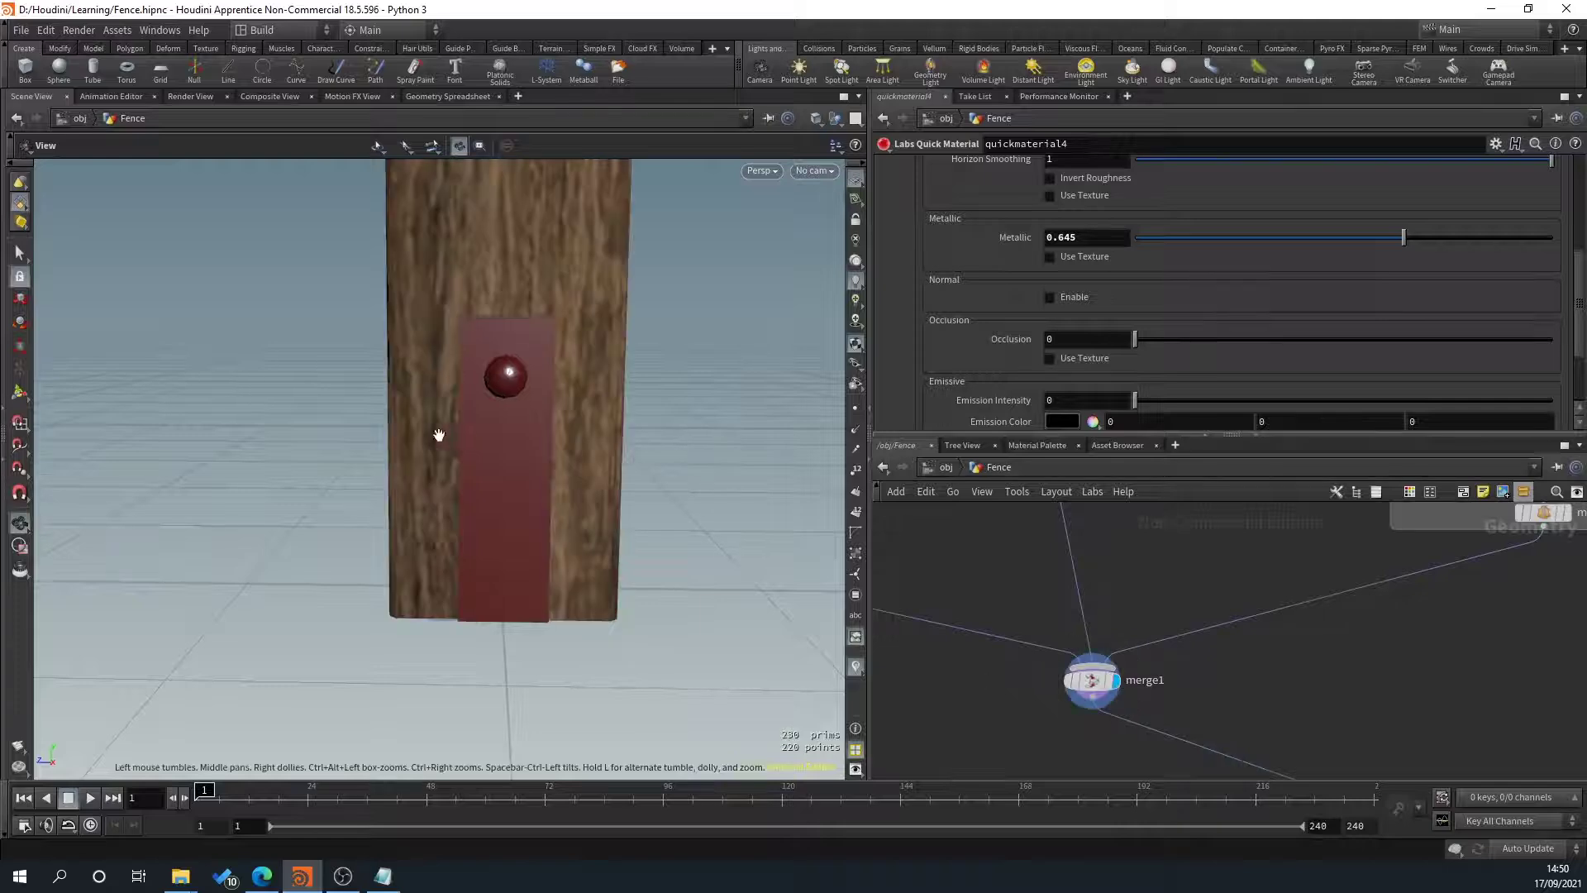
pyautogui.moveTo(436, 432); pyautogui.dragTo(487, 411)
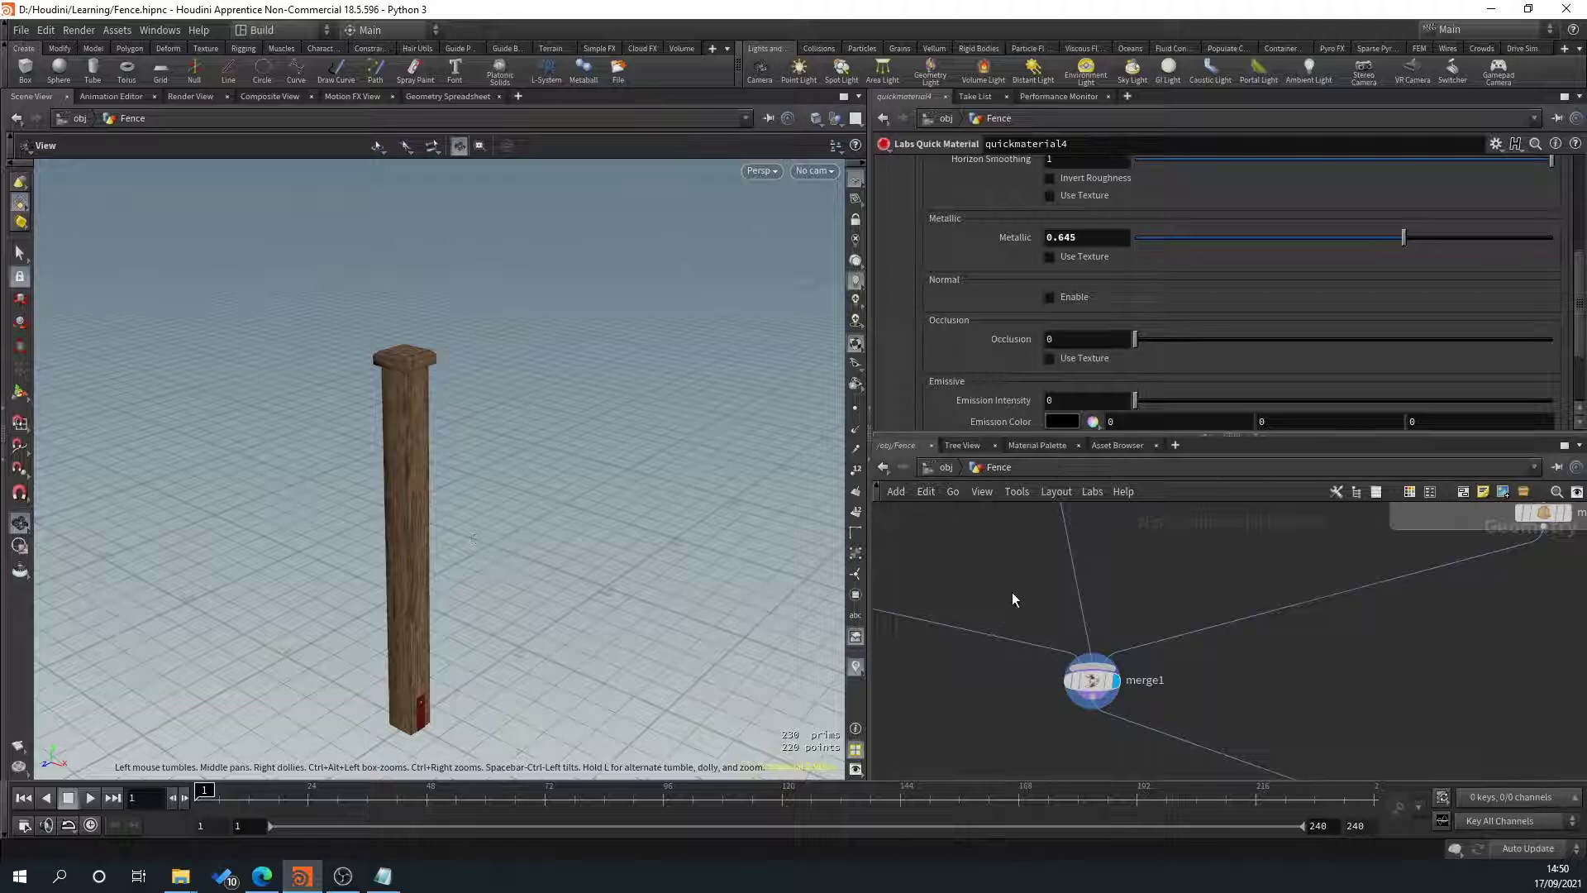
# Turn off the albedo texture on the post cap's quickmaterial3 and set its base color to pure red (1, 0, 0).
pyautogui.moveTo(996, 516); pyautogui.dragTo(1127, 643, button='middle')
pyautogui.scroll(-3, 1109, 593)
pyautogui.scroll(4, 1116, 525)
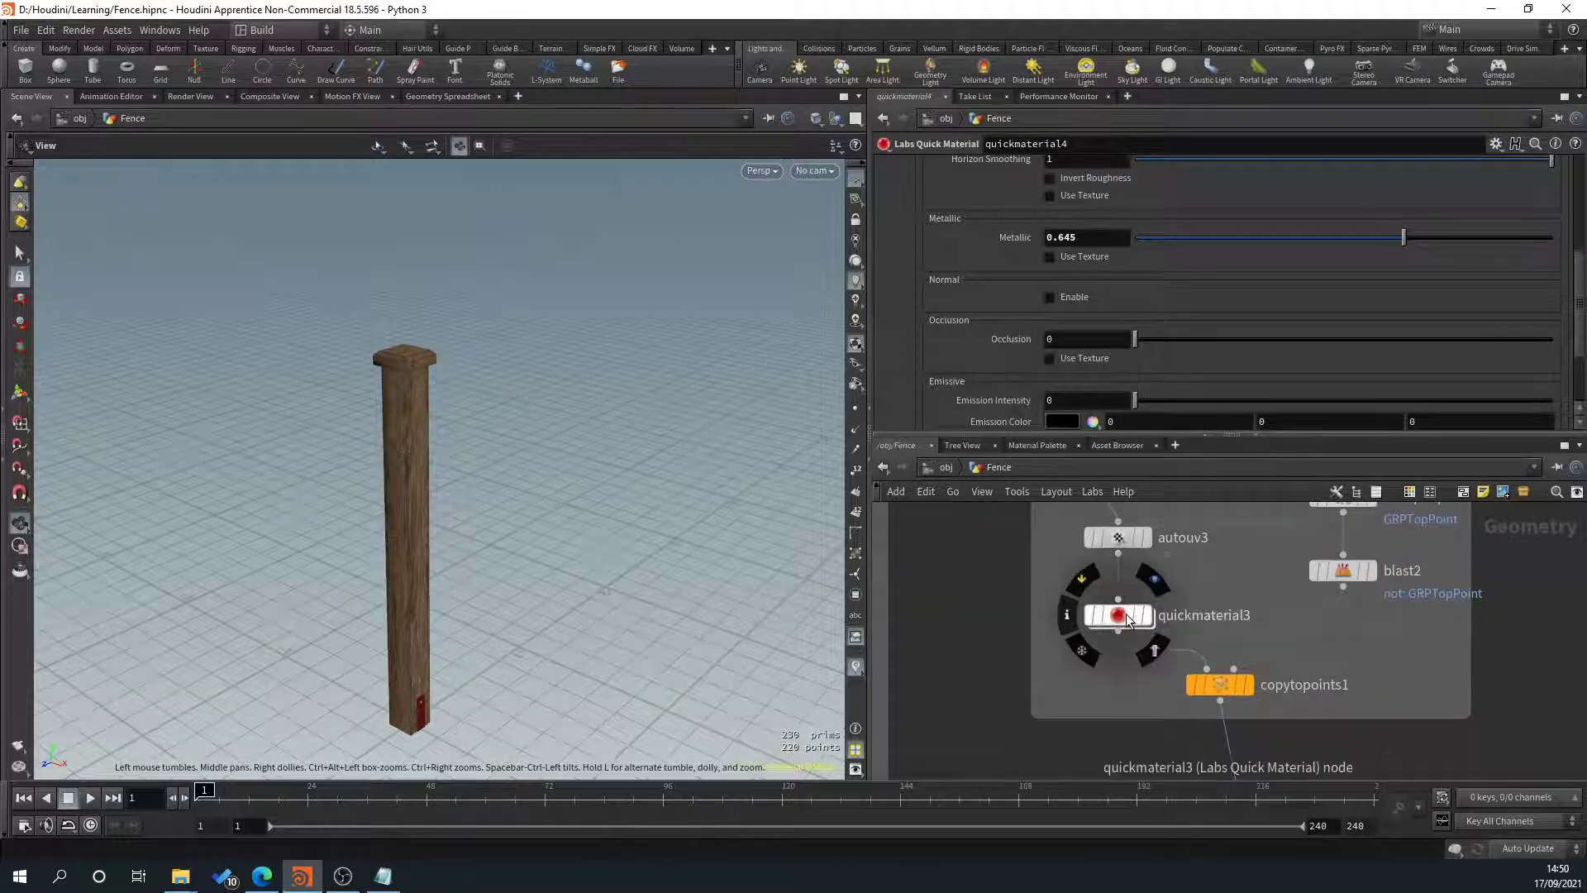
pyautogui.click(1129, 619)
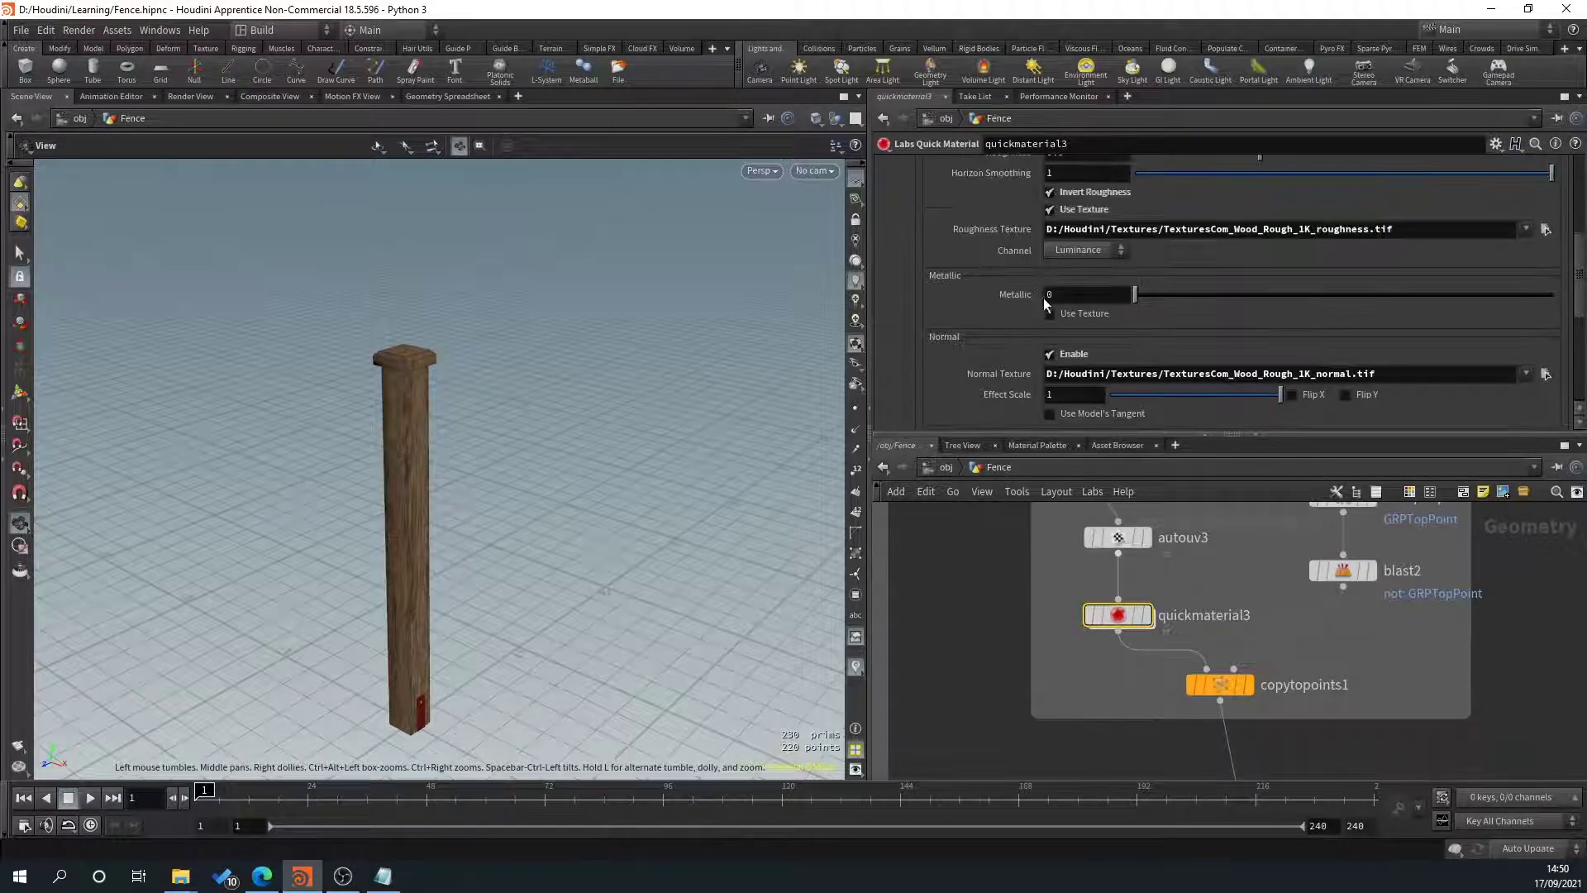
pyautogui.scroll(5, 1046, 304)
pyautogui.click(1051, 324)
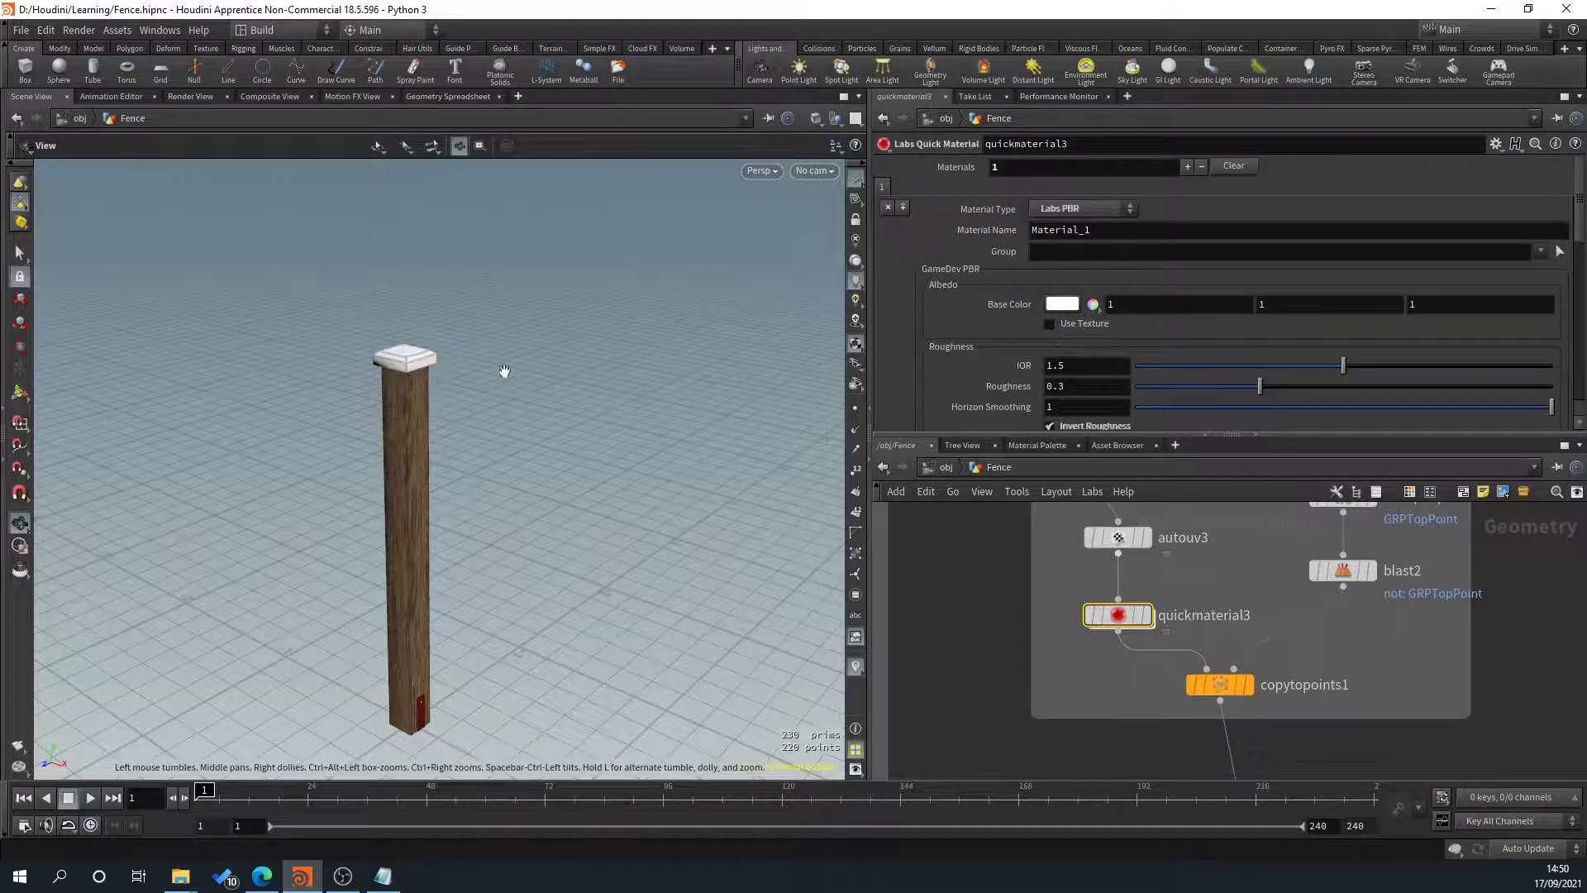
pyautogui.click(1093, 304)
pyautogui.click(939, 237)
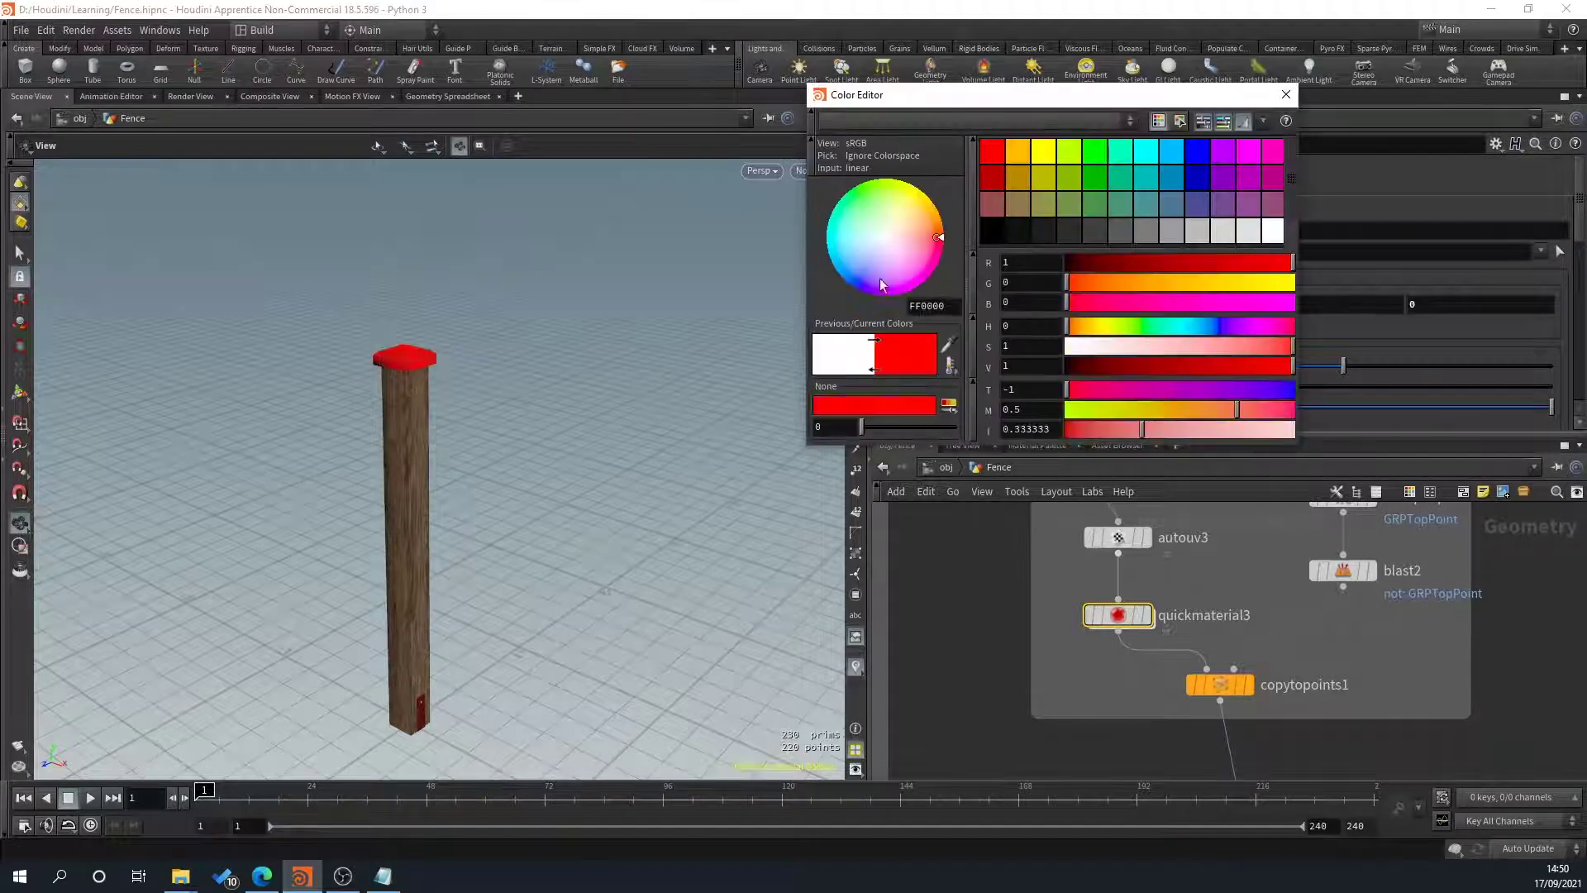
pyautogui.click(1283, 96)
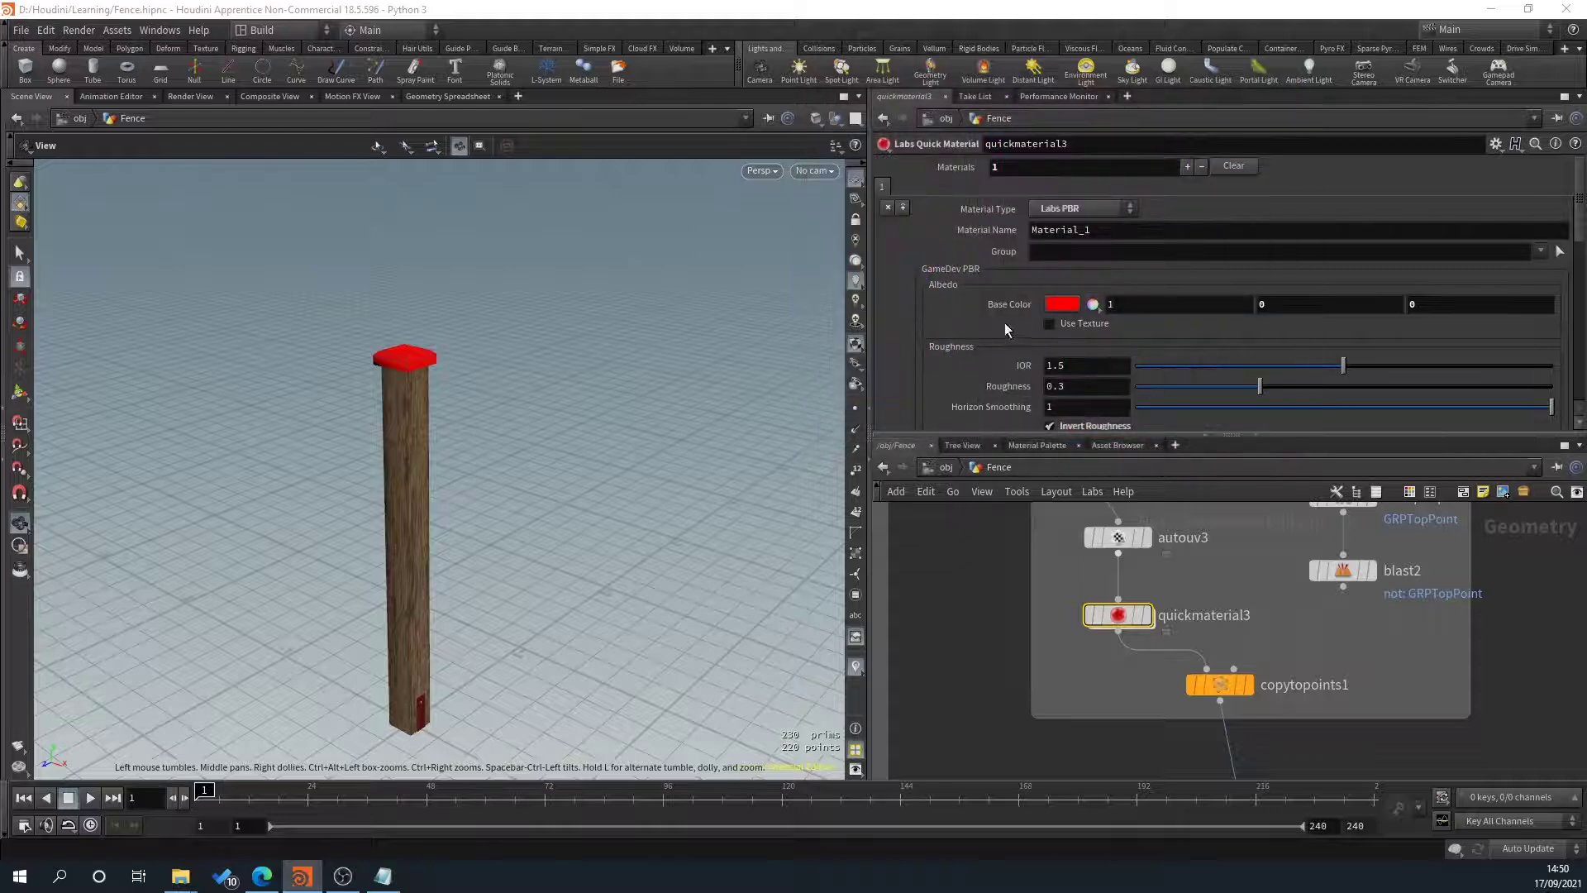
# Re-enable the albedo texture on quickmaterial3 and inspect the red-tinted wood on the post cap up close.
pyautogui.click(1051, 323)
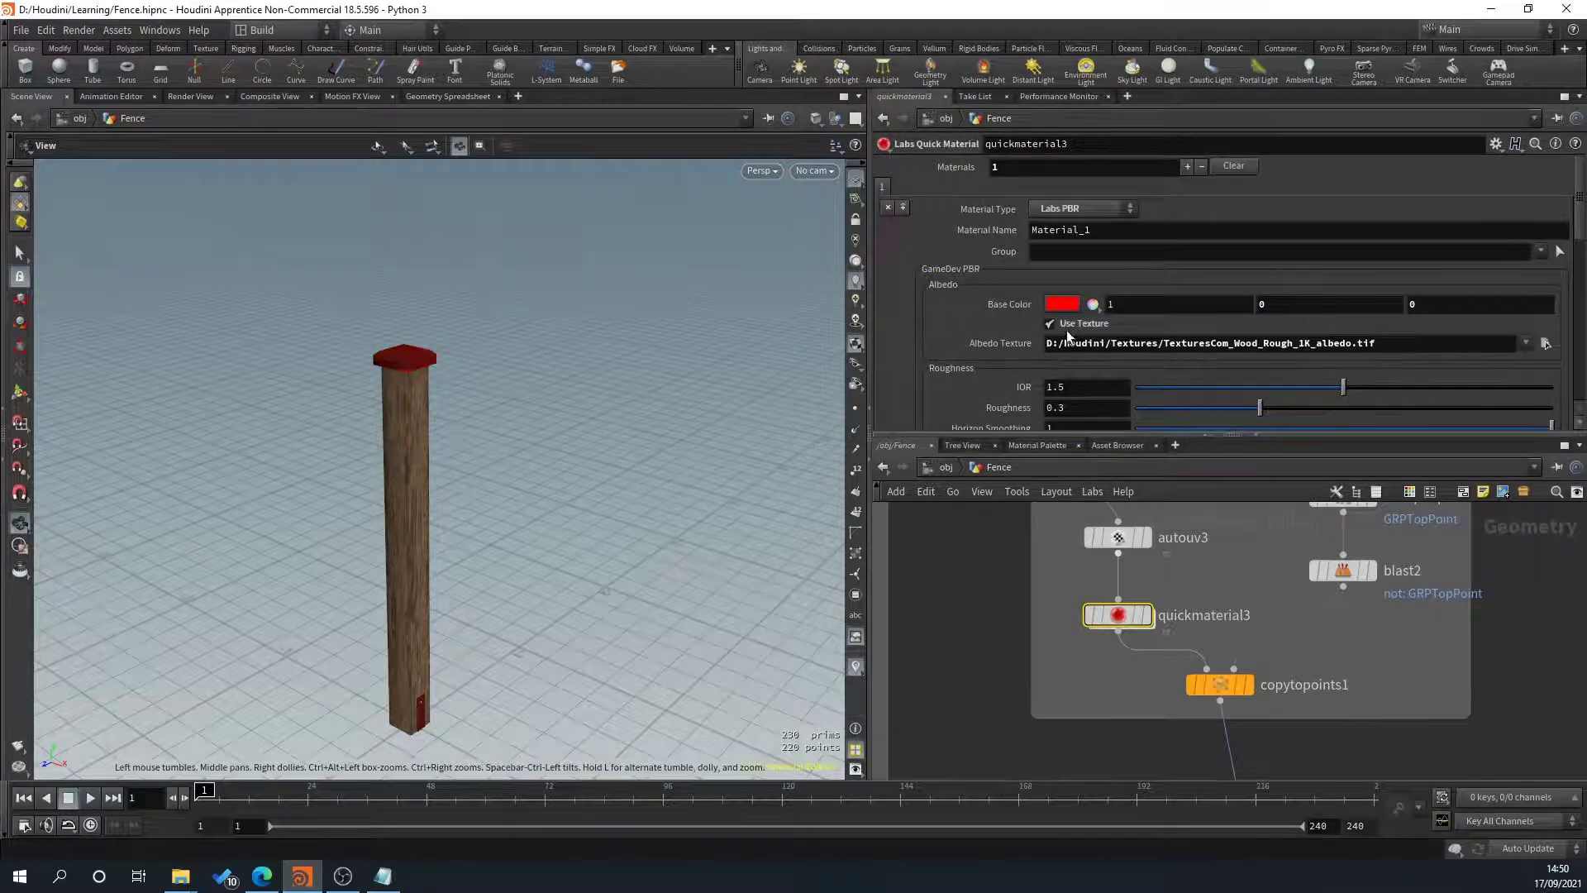
pyautogui.scroll(5, 362, 325)
pyautogui.moveTo(472, 388); pyautogui.dragTo(504, 380, button='middle')
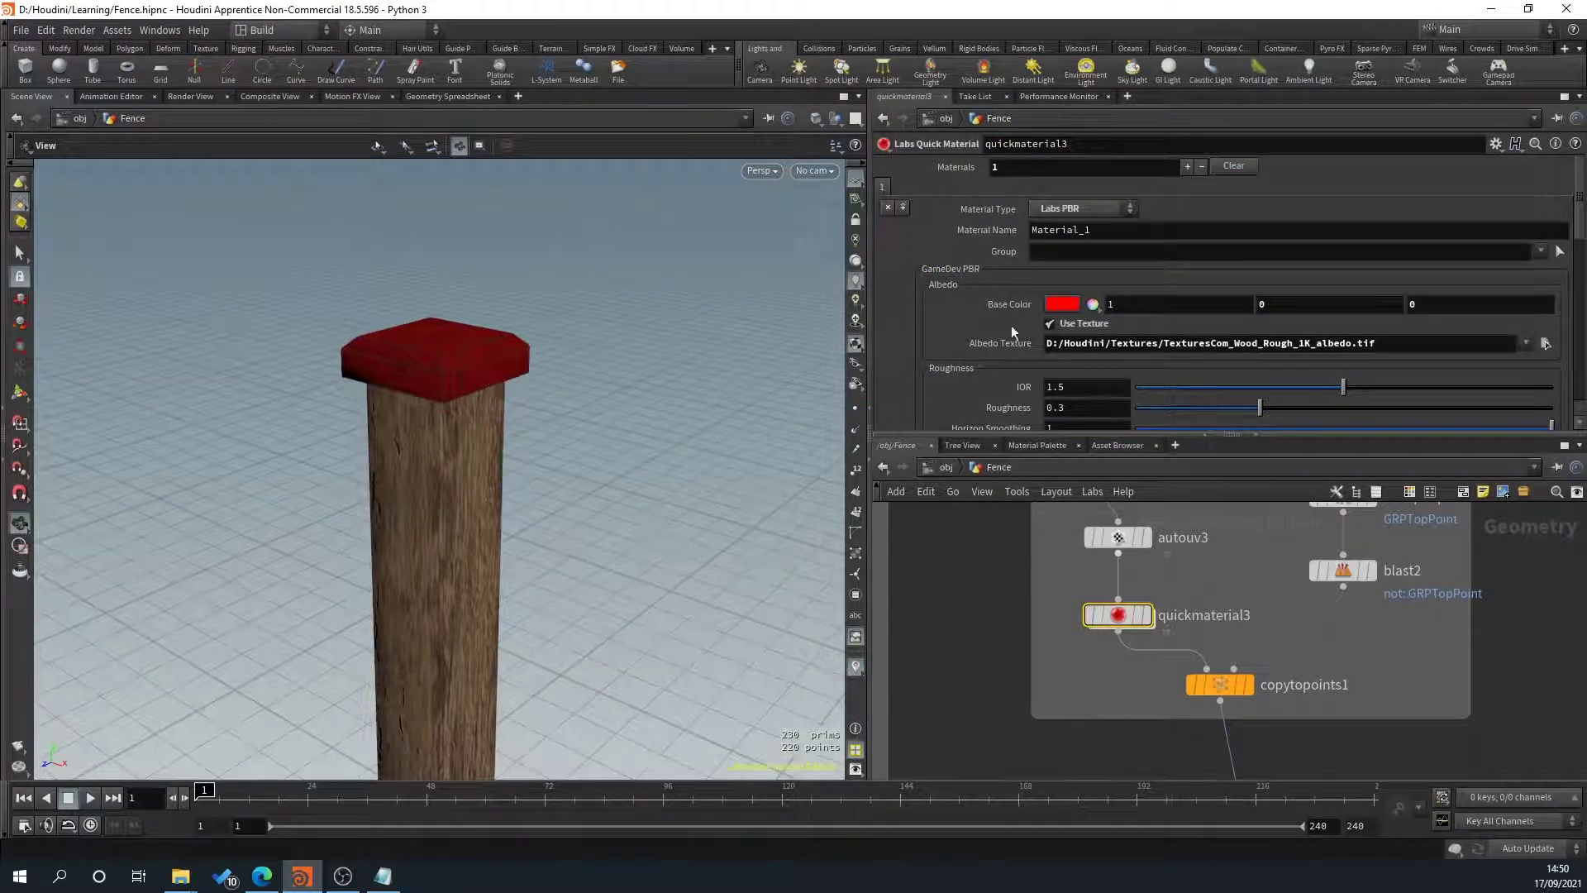
pyautogui.scroll(3, 426, 333)
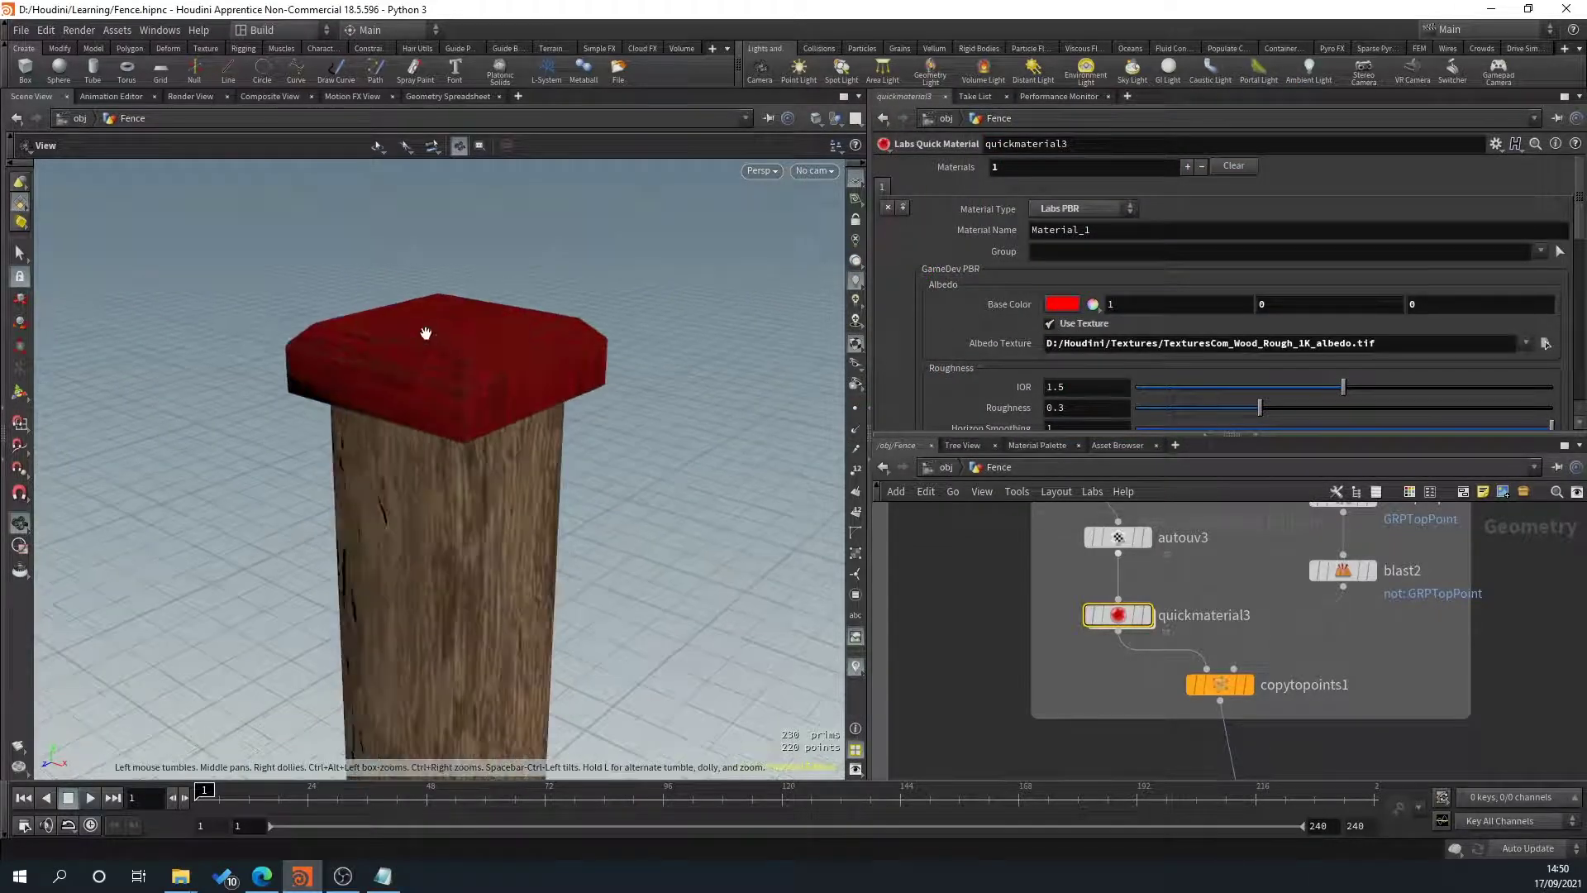
# Restore the post cap's base color on quickmaterial3 to white (1, 1, 1).
pyautogui.click(1062, 305)
pyautogui.click(1277, 235)
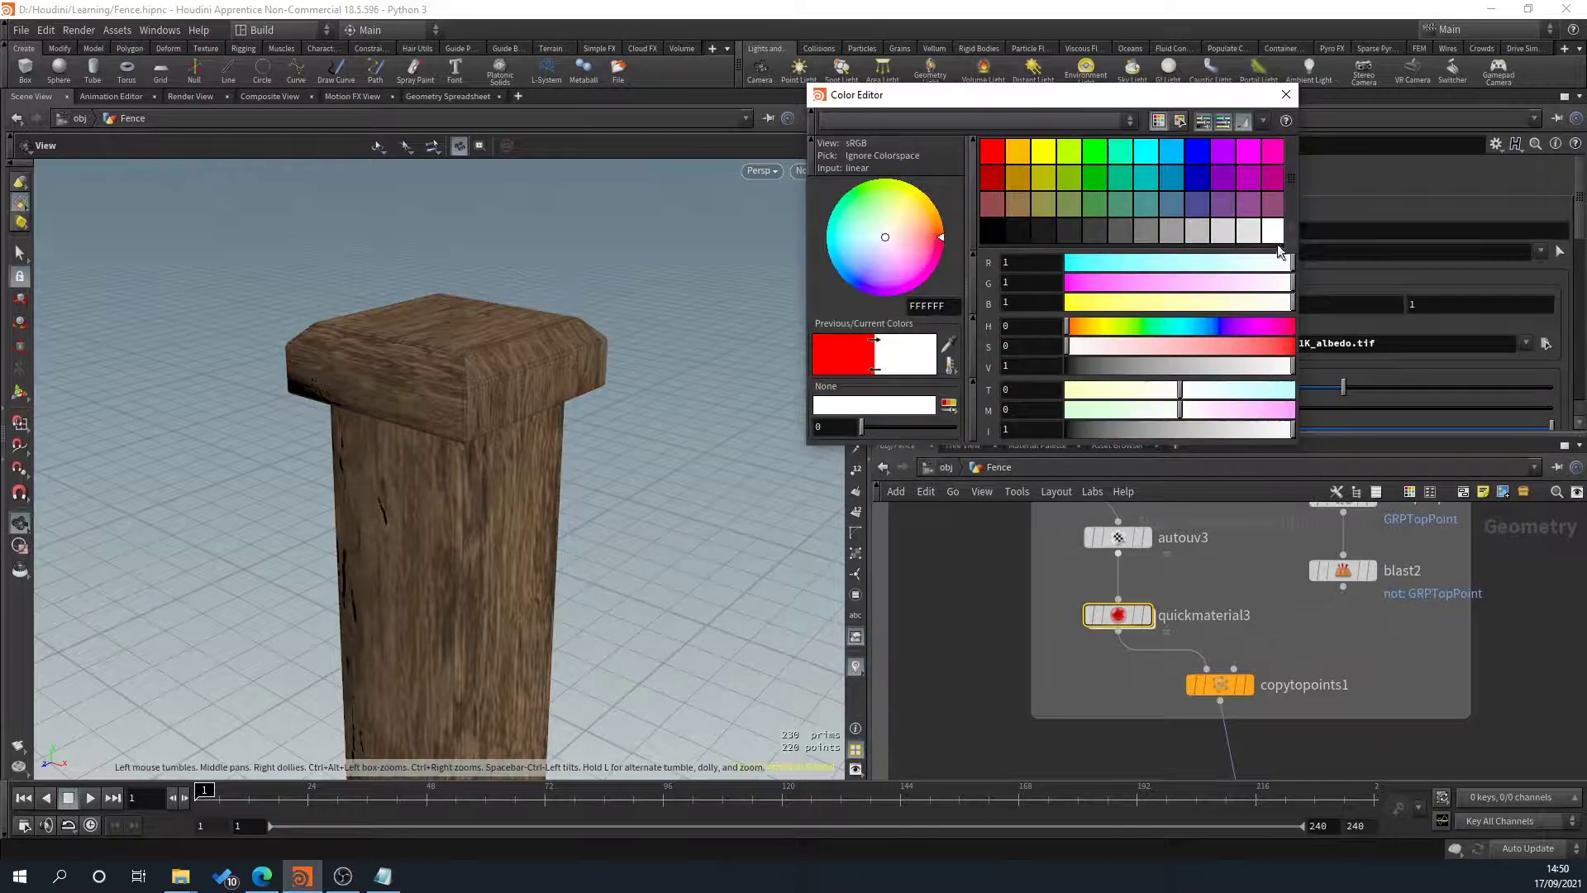
pyautogui.click(1286, 95)
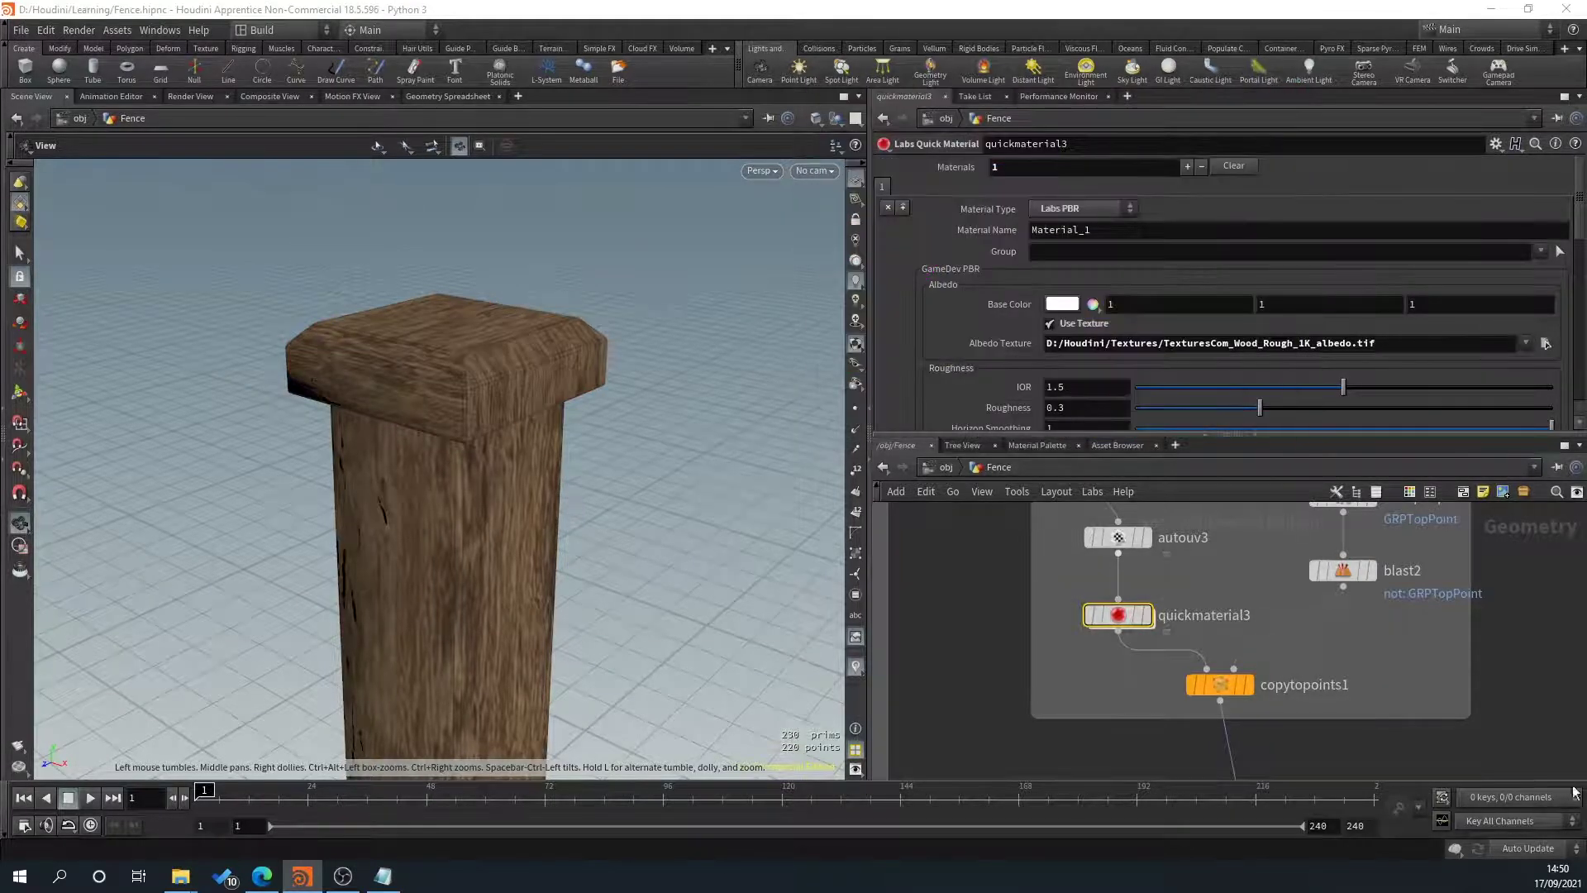
# Display polybevel4 and examine the whole untextured rectangular fence panel frame.
pyautogui.scroll(-4, 1467, 698)
pyautogui.scroll(3, 1344, 702)
pyautogui.moveTo(1501, 703); pyautogui.dragTo(1208, 629, button='middle')
pyautogui.scroll(-4, 1209, 628)
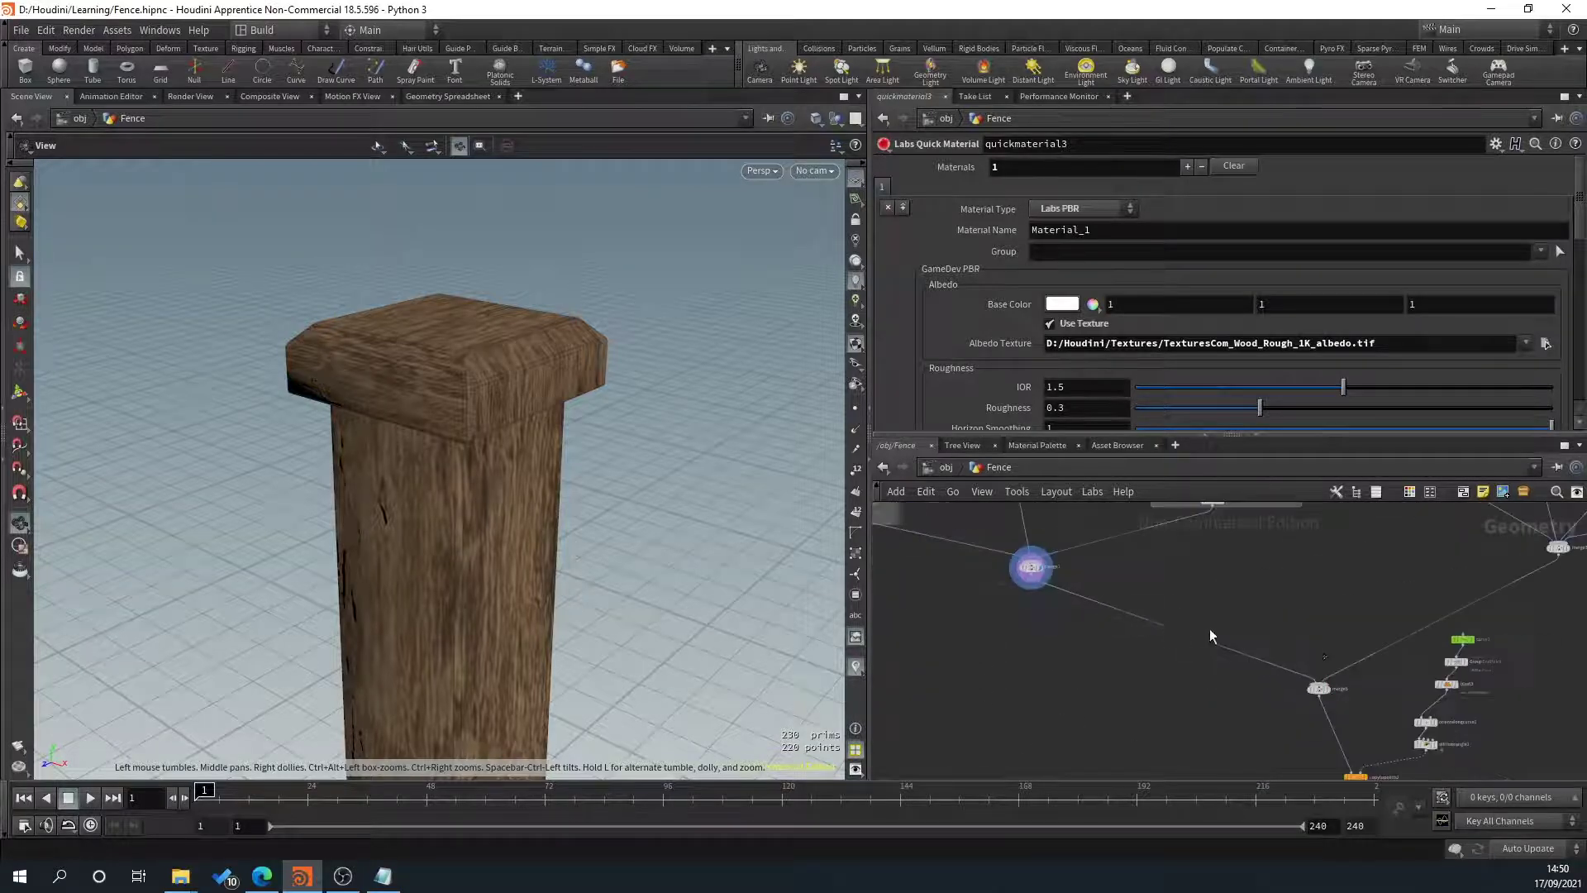
pyautogui.moveTo(1316, 655); pyautogui.dragTo(1255, 618, button='middle')
pyautogui.scroll(4, 1267, 628)
pyautogui.scroll(-4, 1302, 653)
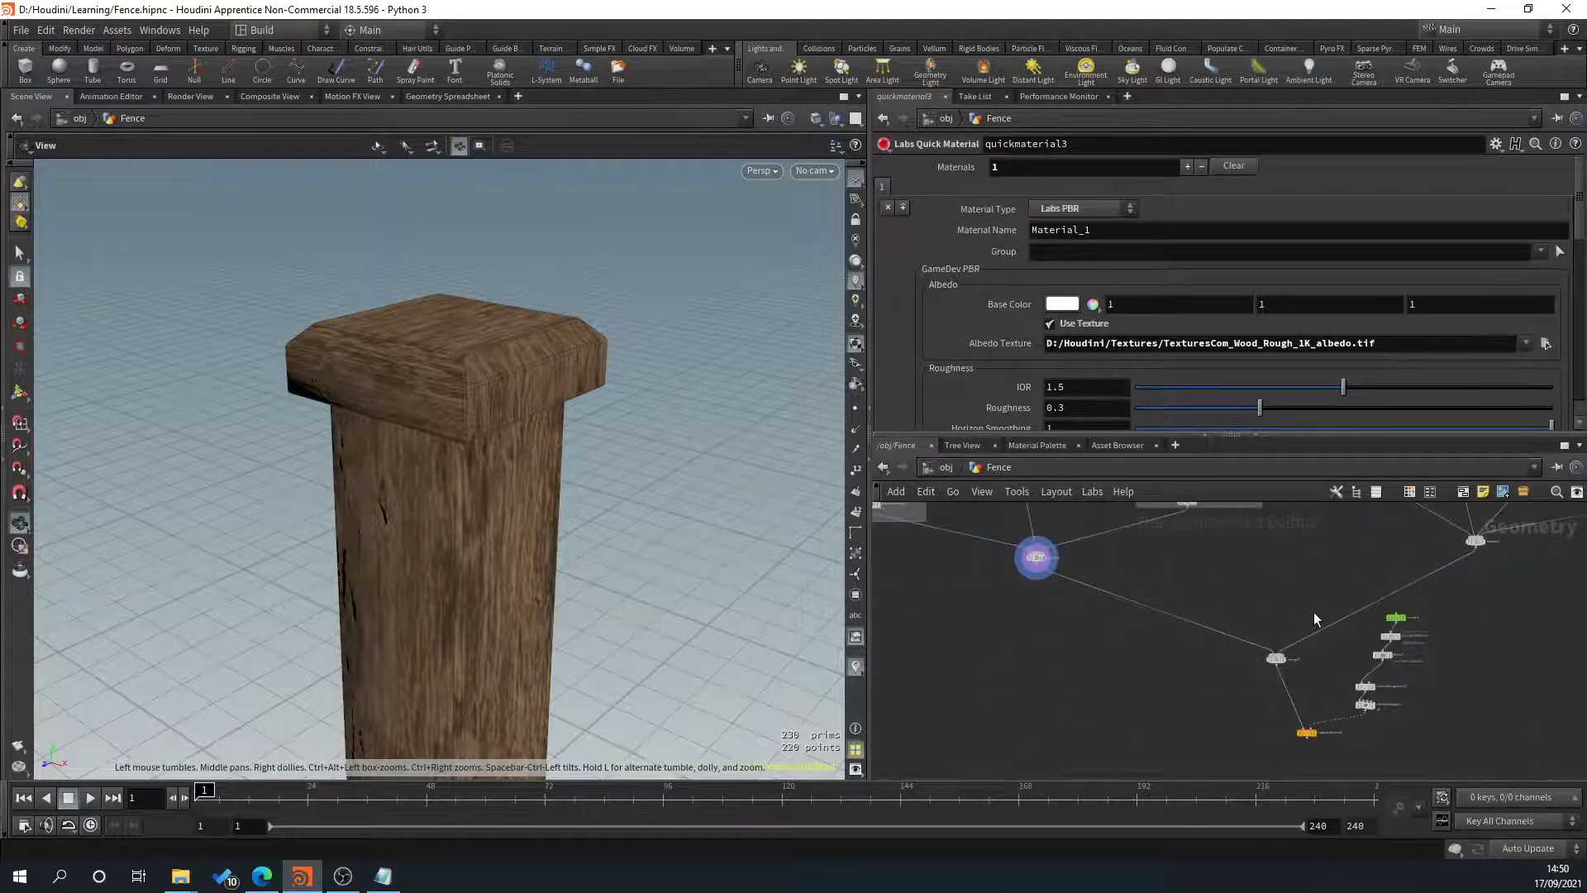
pyautogui.scroll(5, 1317, 610)
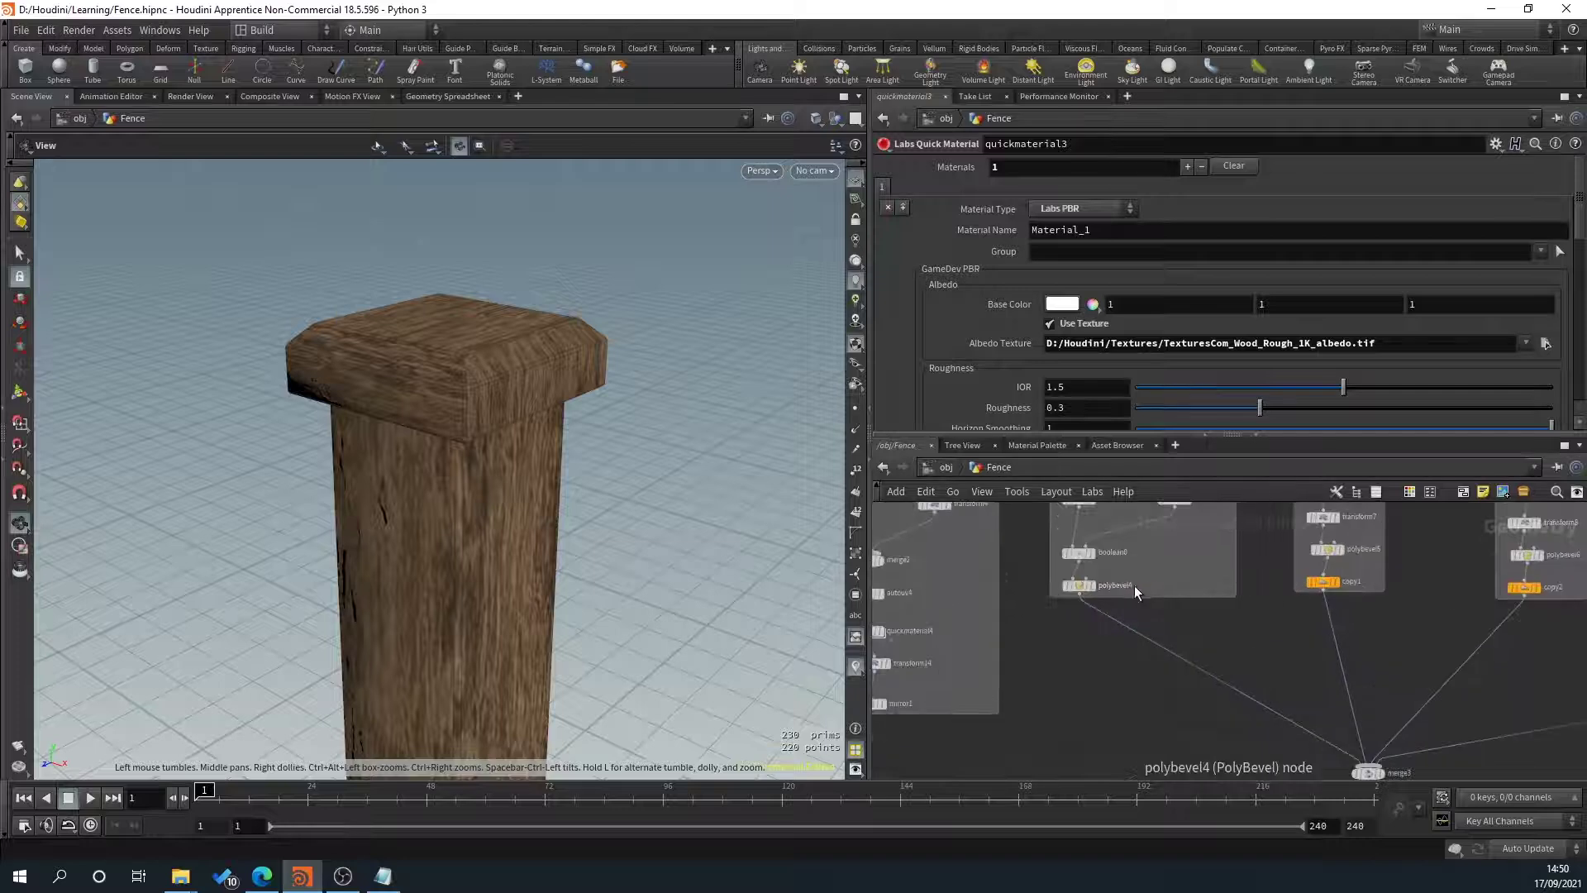
pyautogui.moveTo(1099, 584); pyautogui.dragTo(1109, 631, button='middle')
pyautogui.click(1104, 632)
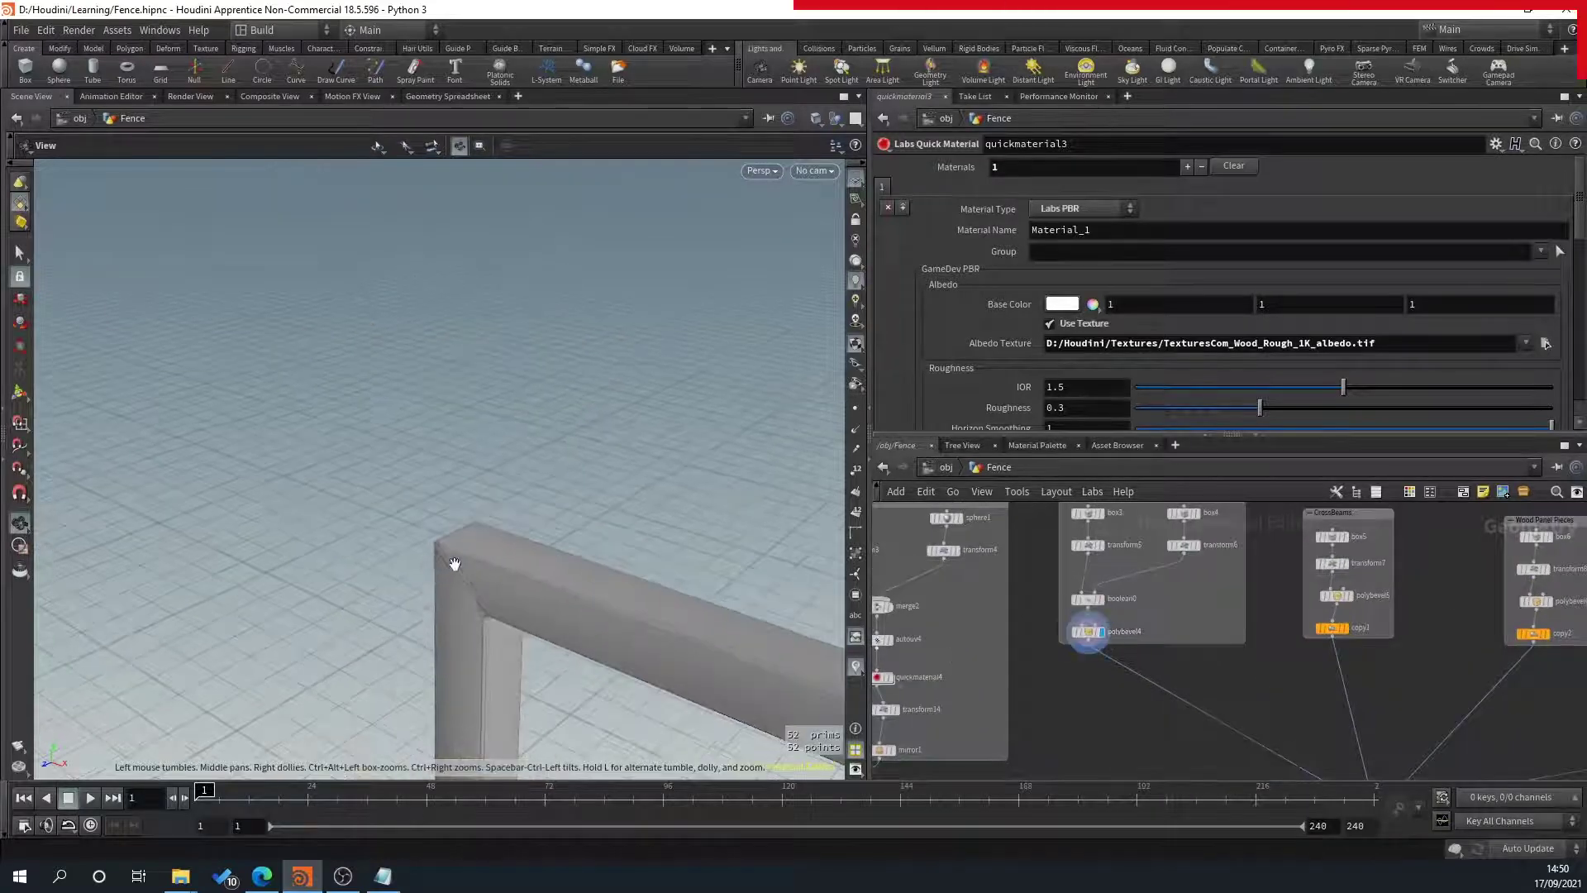
pyautogui.scroll(-5, 454, 564)
pyautogui.moveTo(455, 564); pyautogui.dragTo(631, 578)
pyautogui.moveTo(631, 588); pyautogui.dragTo(510, 524, button='middle')
pyautogui.moveTo(510, 524); pyautogui.dragTo(447, 526)
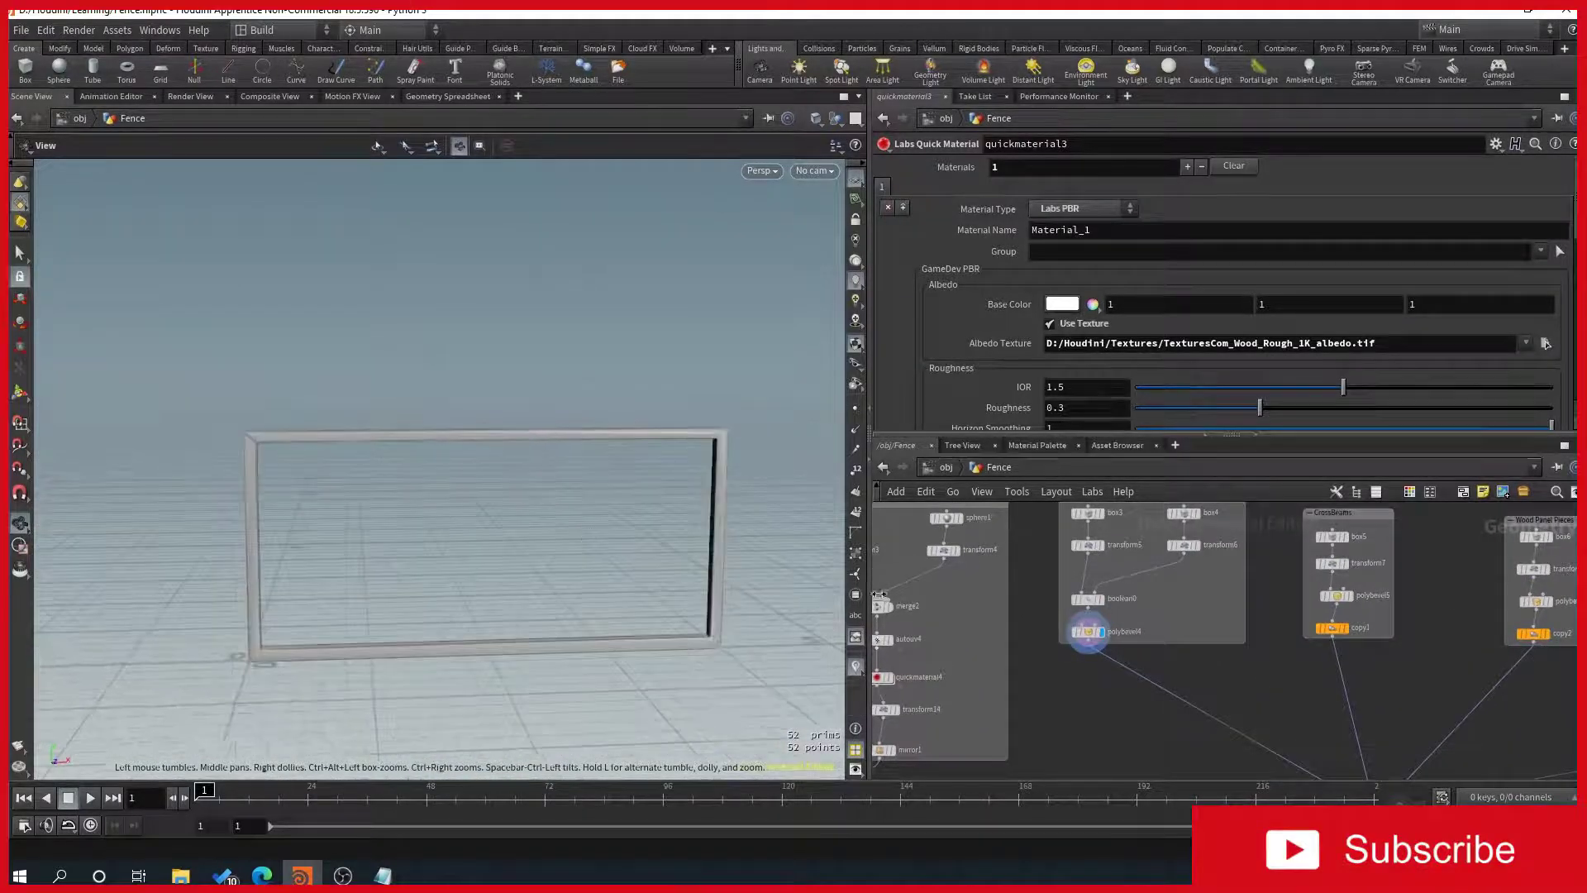
# Extend the frame's network box downward and paste the Auto UV and Quick Material pair into the chain after polybevel4.
pyautogui.moveTo(1182, 643); pyautogui.dragTo(1203, 758)
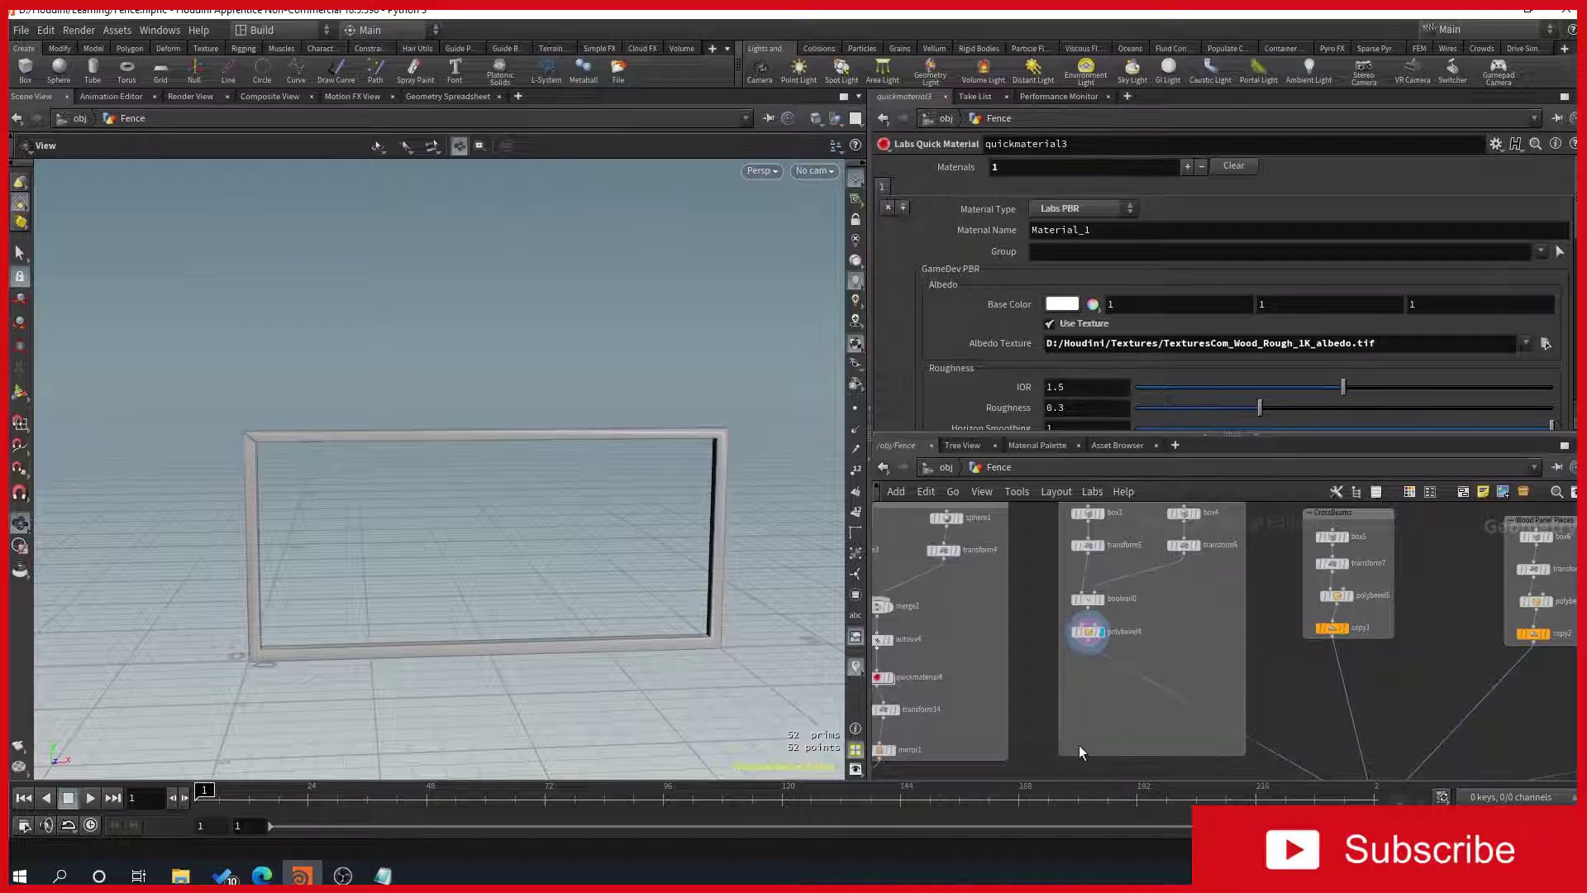
pyautogui.hotkey('ctrl', 'v')
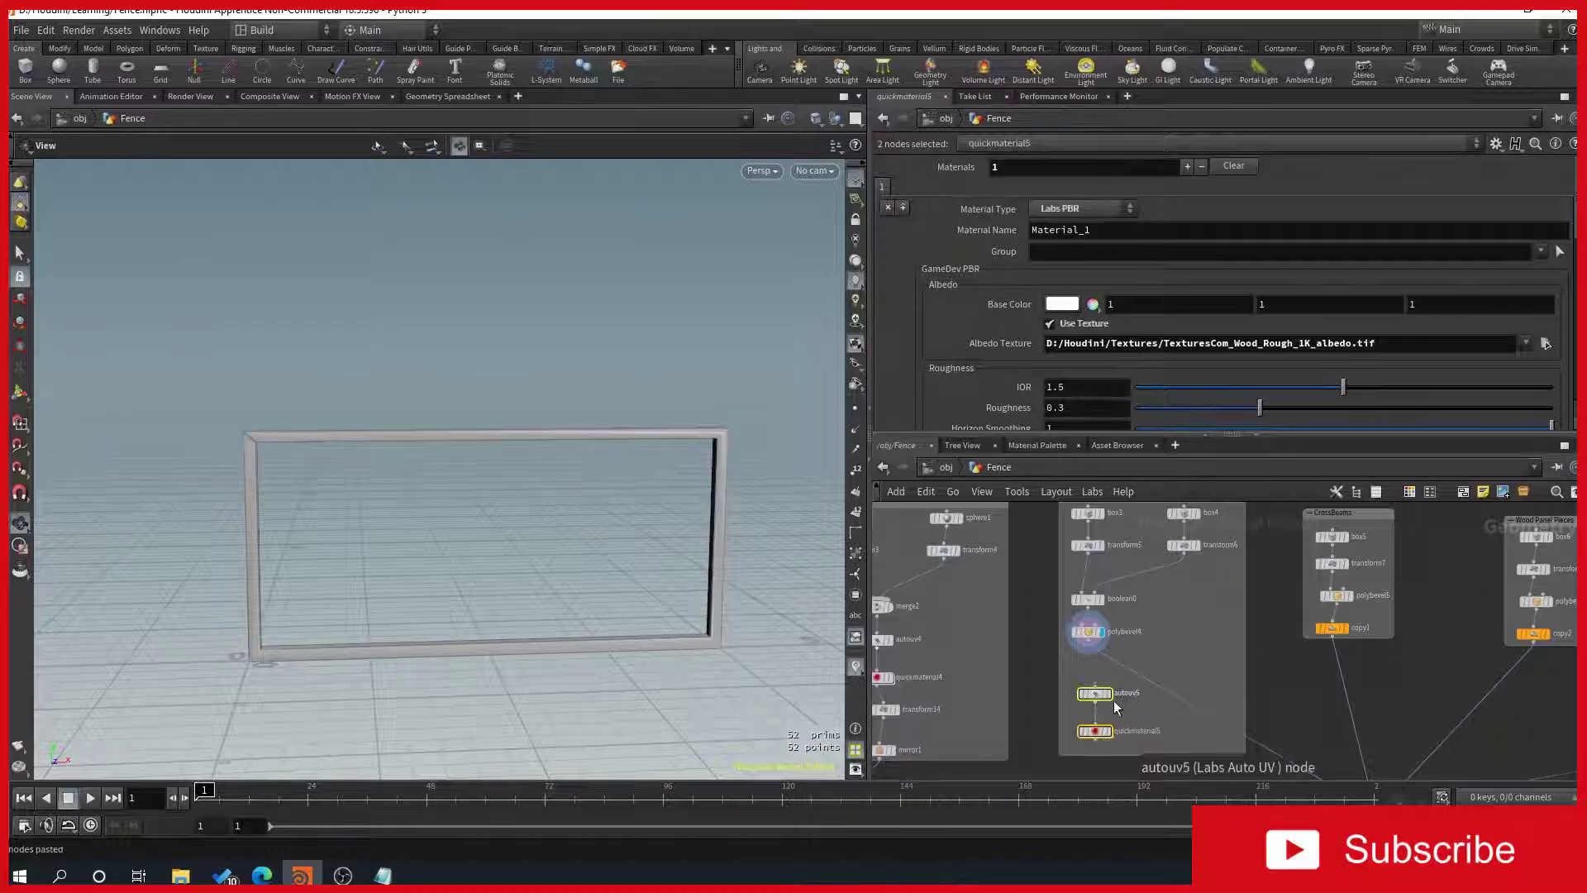
pyautogui.click(1096, 686)
pyautogui.press('Escape')
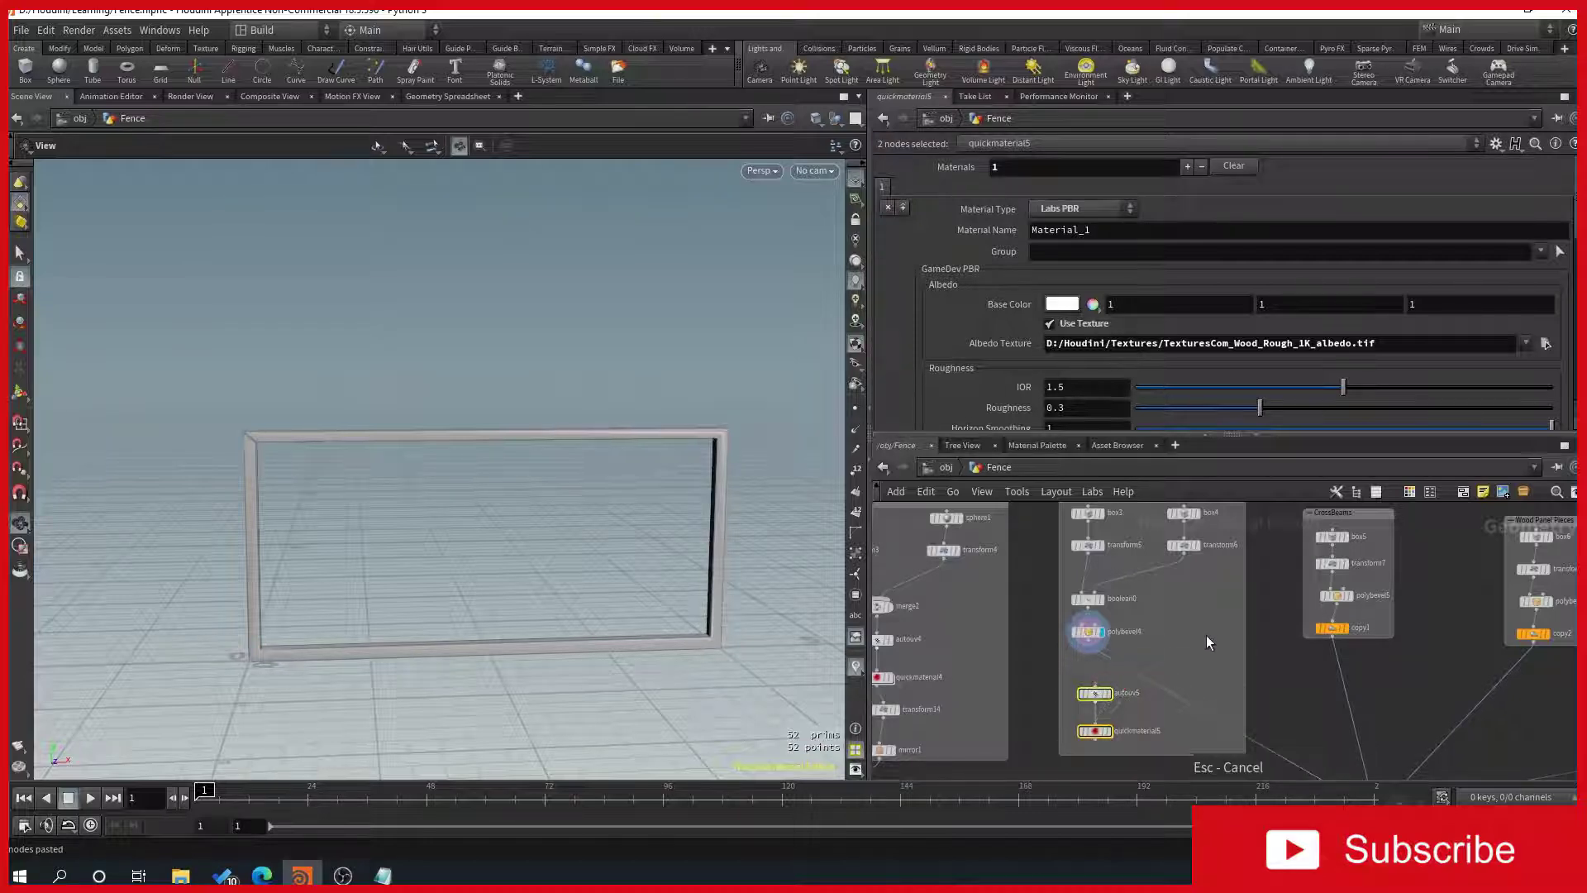
pyautogui.click(1207, 638)
pyautogui.moveTo(1061, 713); pyautogui.dragTo(1090, 675)
# Display quickmaterial5 and check the panel frame's wood texture and UV layout.
pyautogui.scroll(3, 1104, 676)
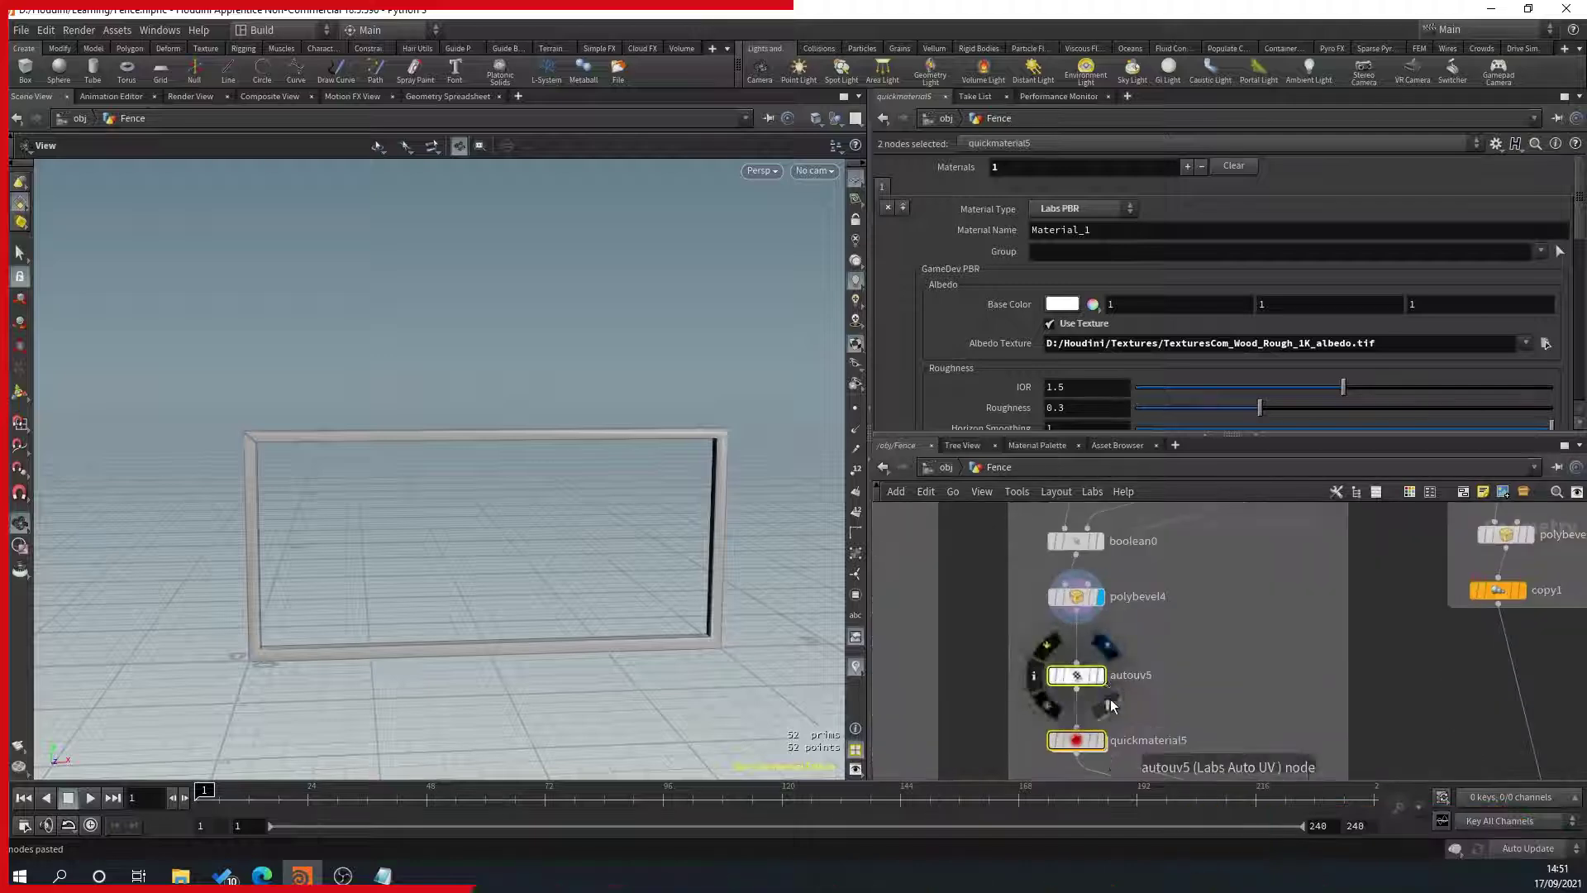
pyautogui.click(1102, 741)
pyautogui.click(1083, 740)
pyautogui.scroll(2, 427, 425)
pyautogui.scroll(2, 427, 425)
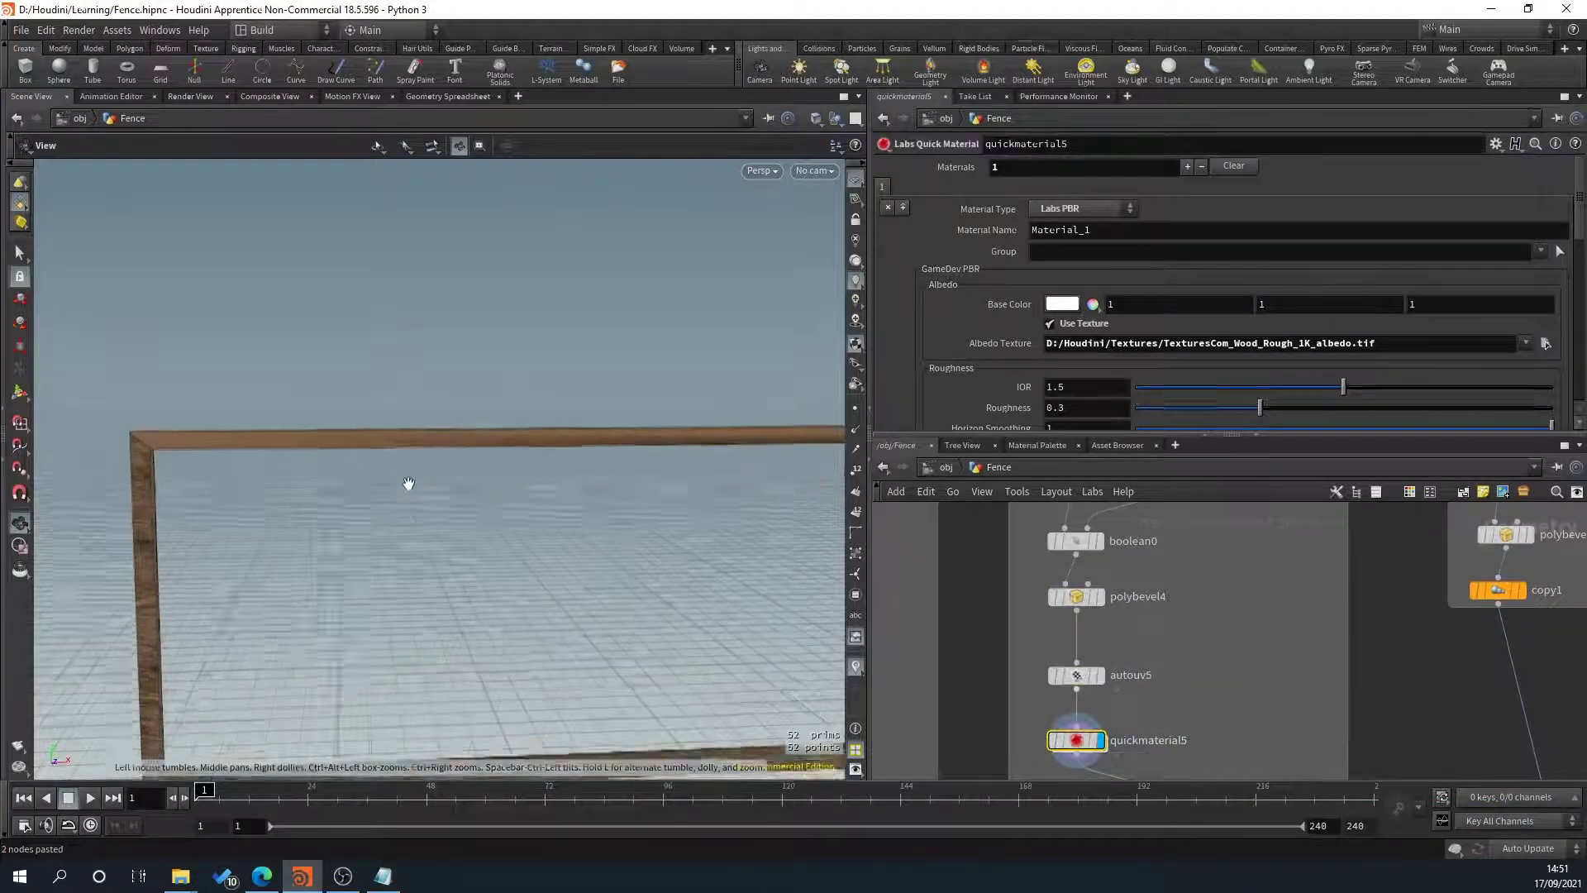
pyautogui.scroll(-2, 407, 485)
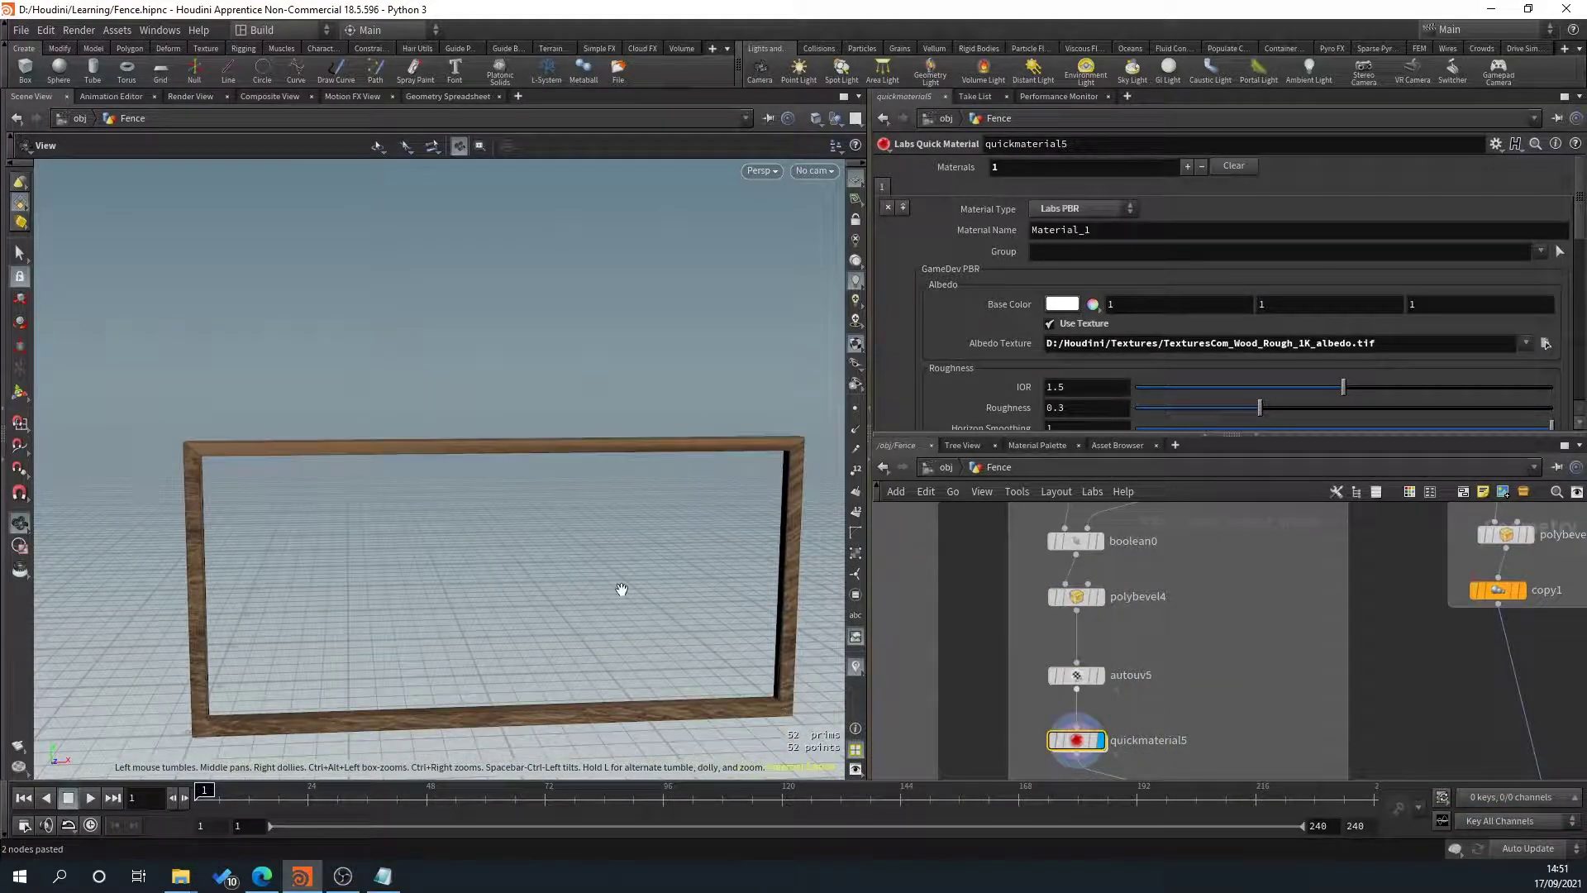
pyautogui.hotkey('space', '5')
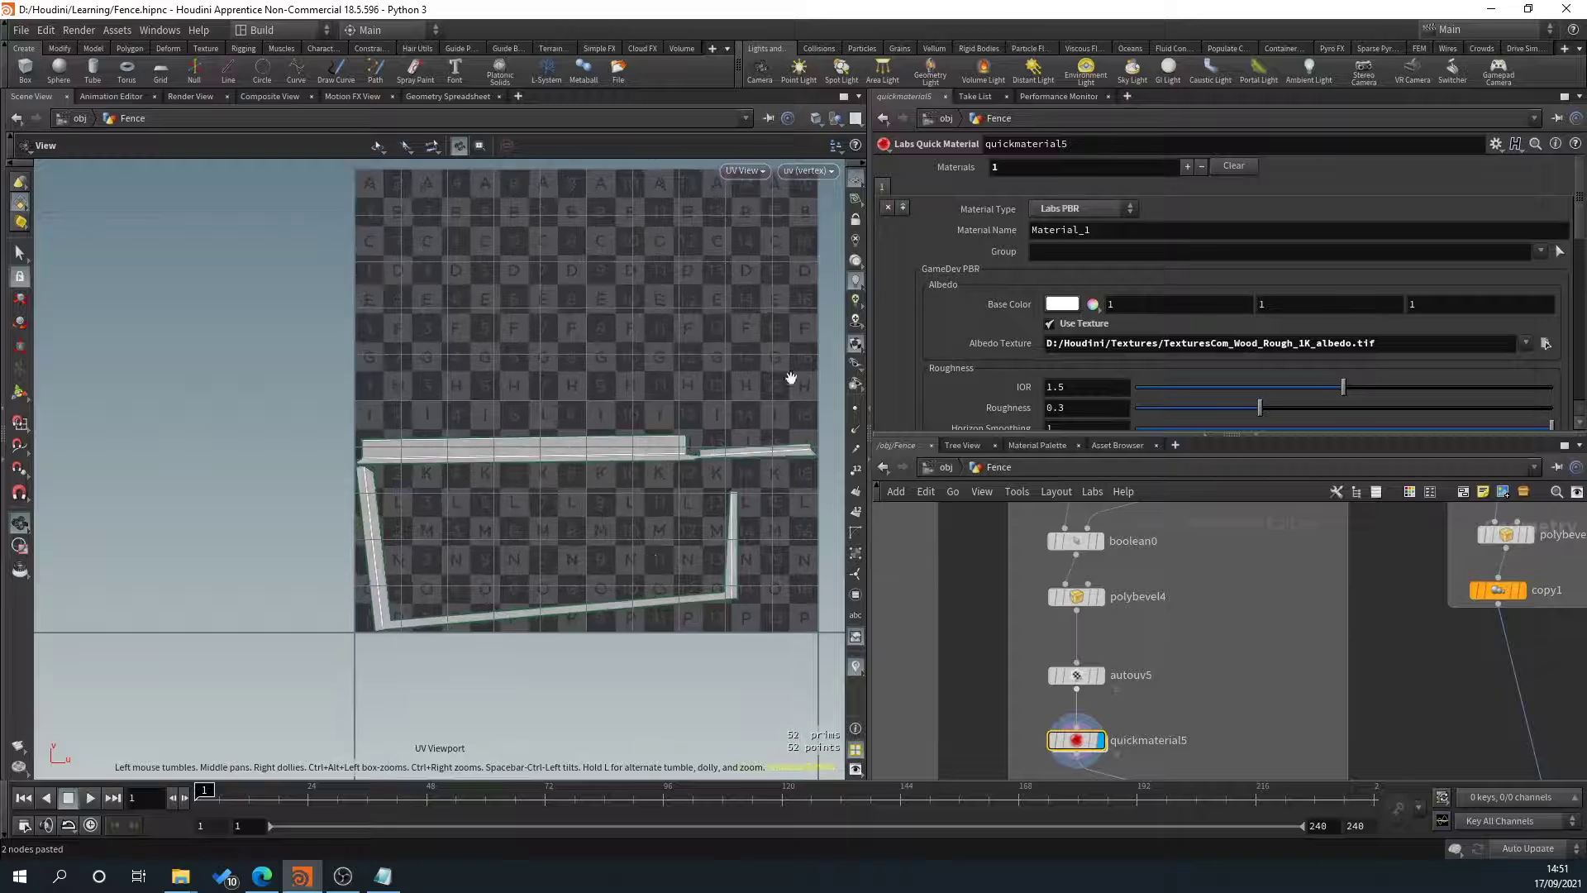
# Set the unwrapping method of autouv5 to Shortest Path for the panel frame.
pyautogui.click(1081, 673)
pyautogui.click(1025, 220)
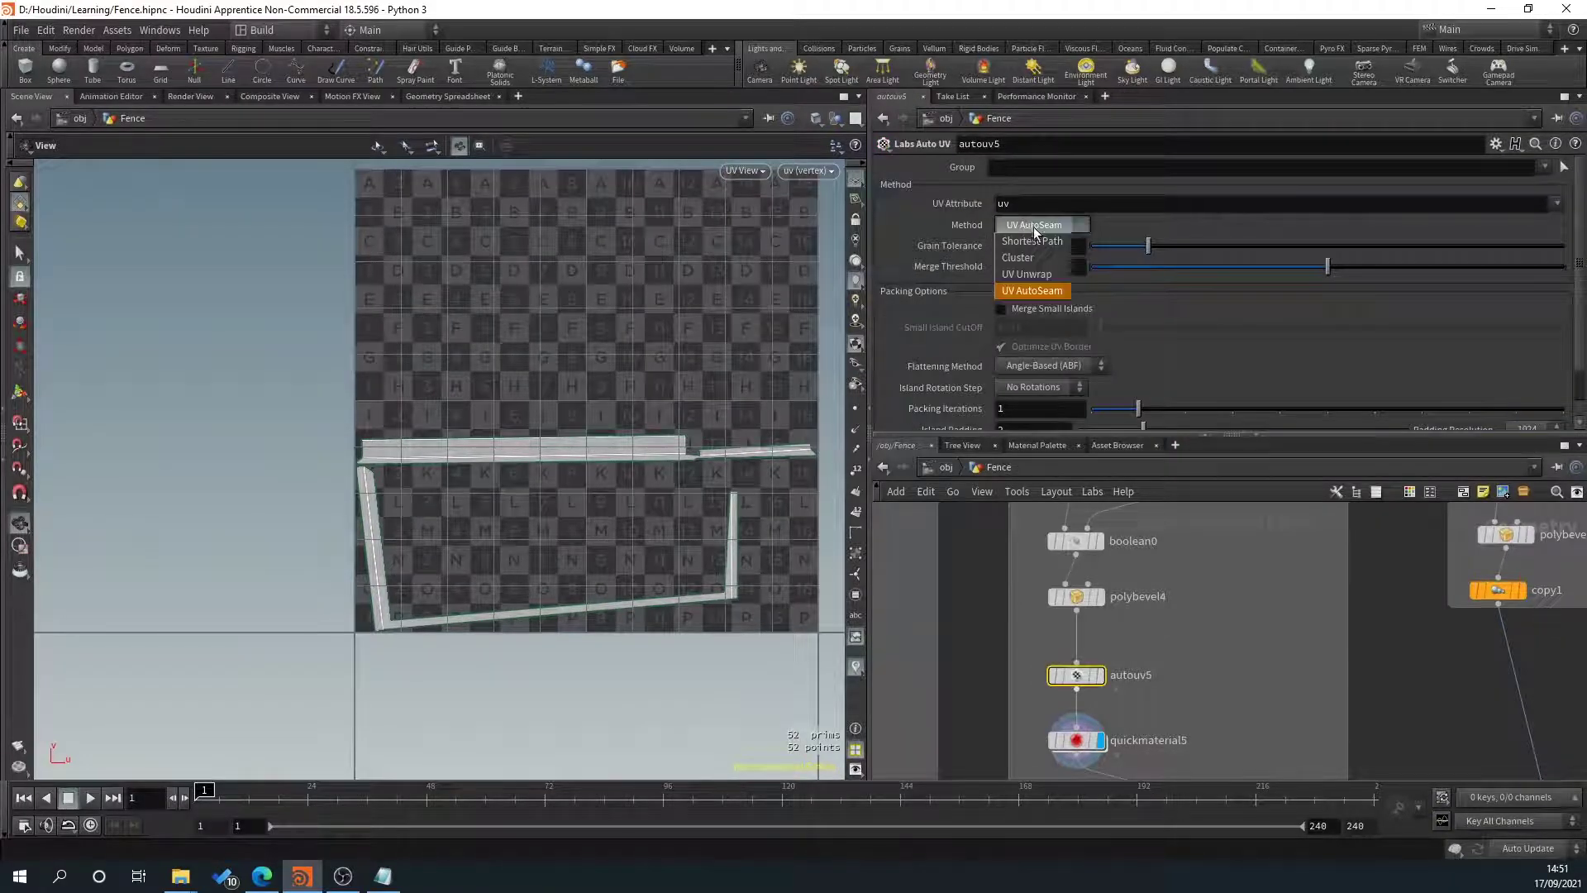
pyautogui.click(1040, 236)
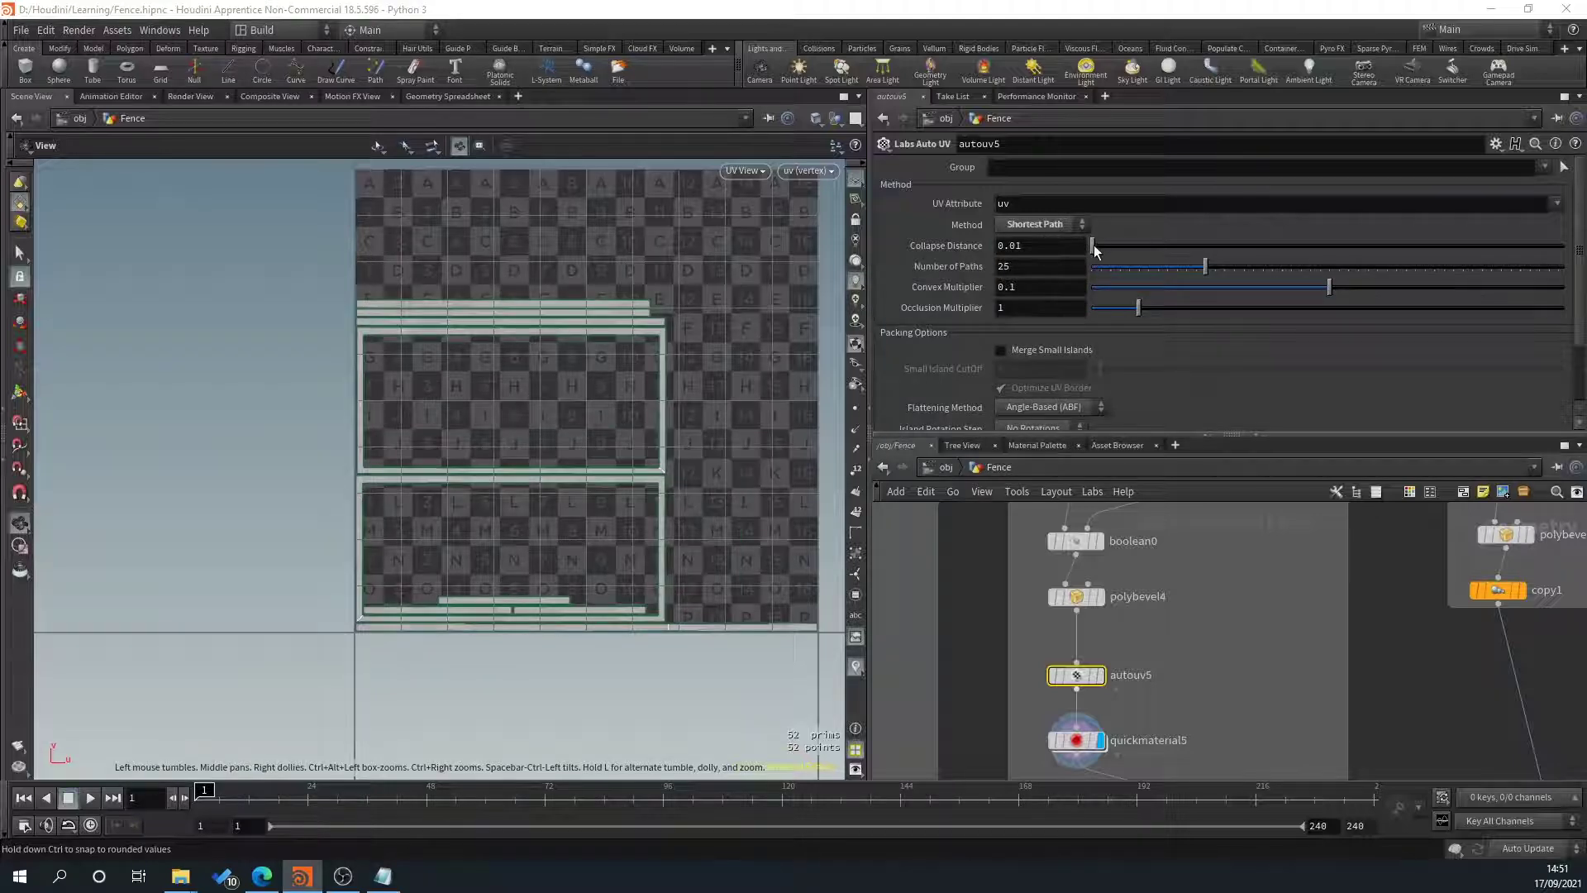
# Try collapse distances of 0 and 1 for the Shortest Path unwrapping of autouv5.
pyautogui.moveTo(1095, 250); pyautogui.dragTo(1091, 251)
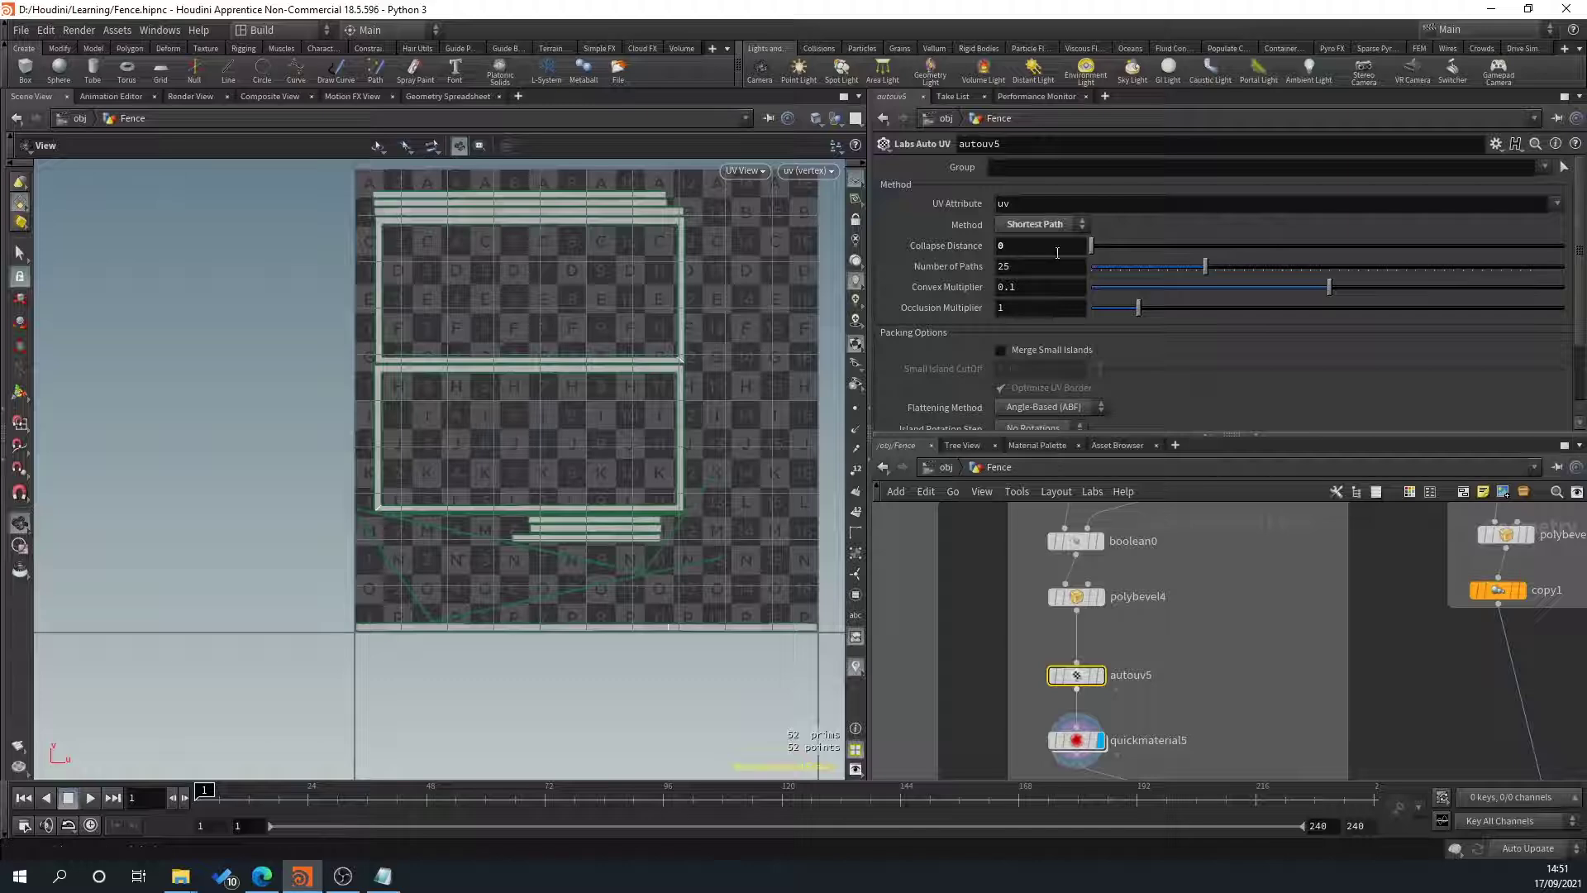
pyautogui.write('1')
pyautogui.press('Return')
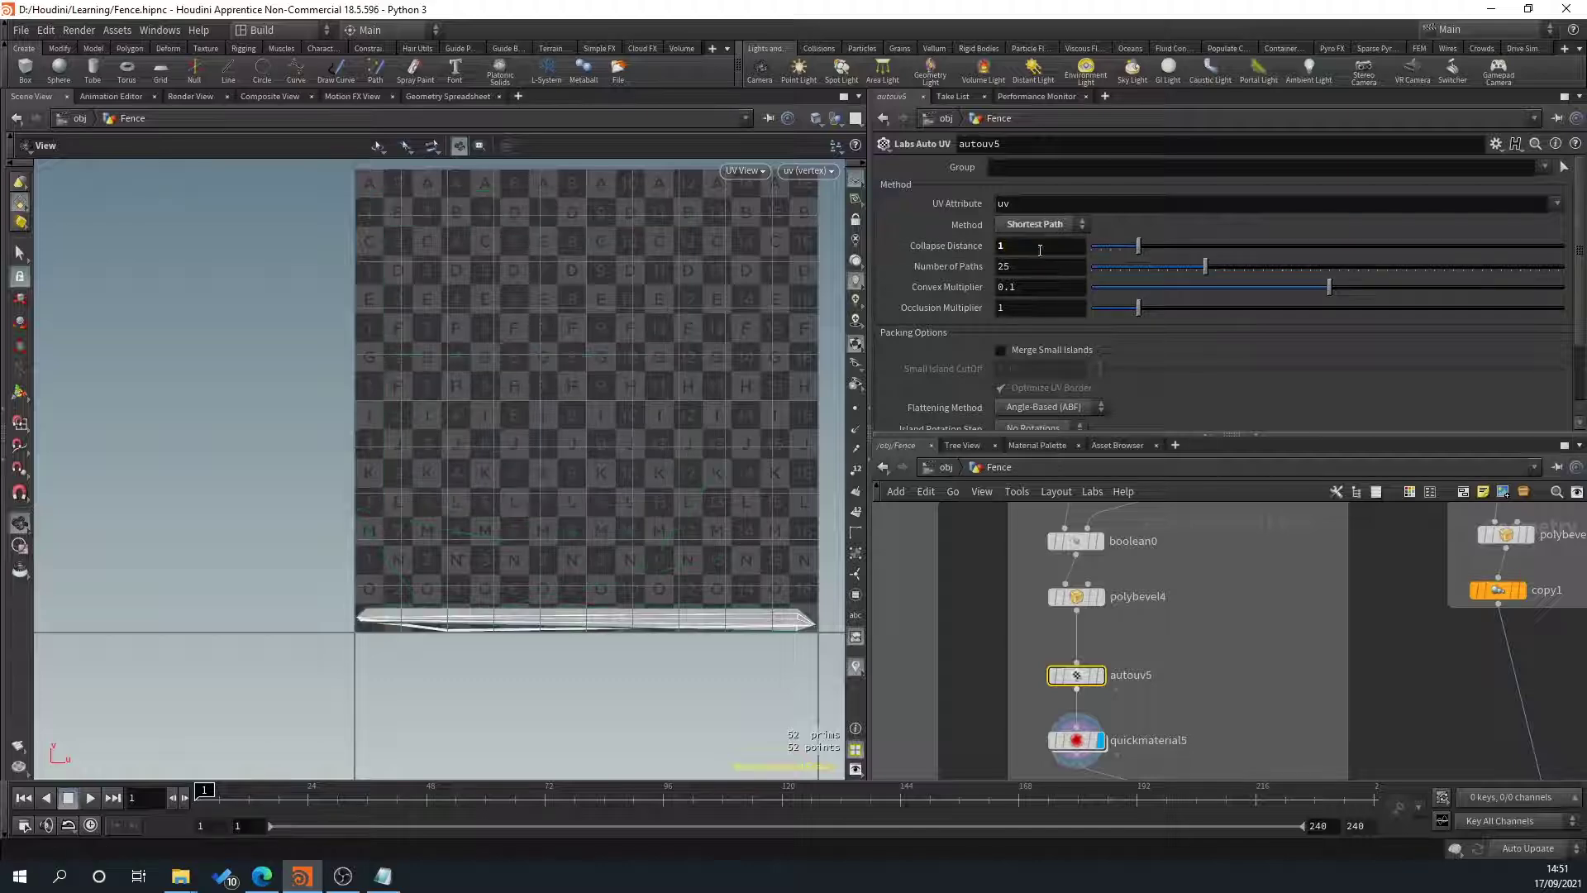
pyautogui.moveTo(1136, 246); pyautogui.dragTo(1090, 246)
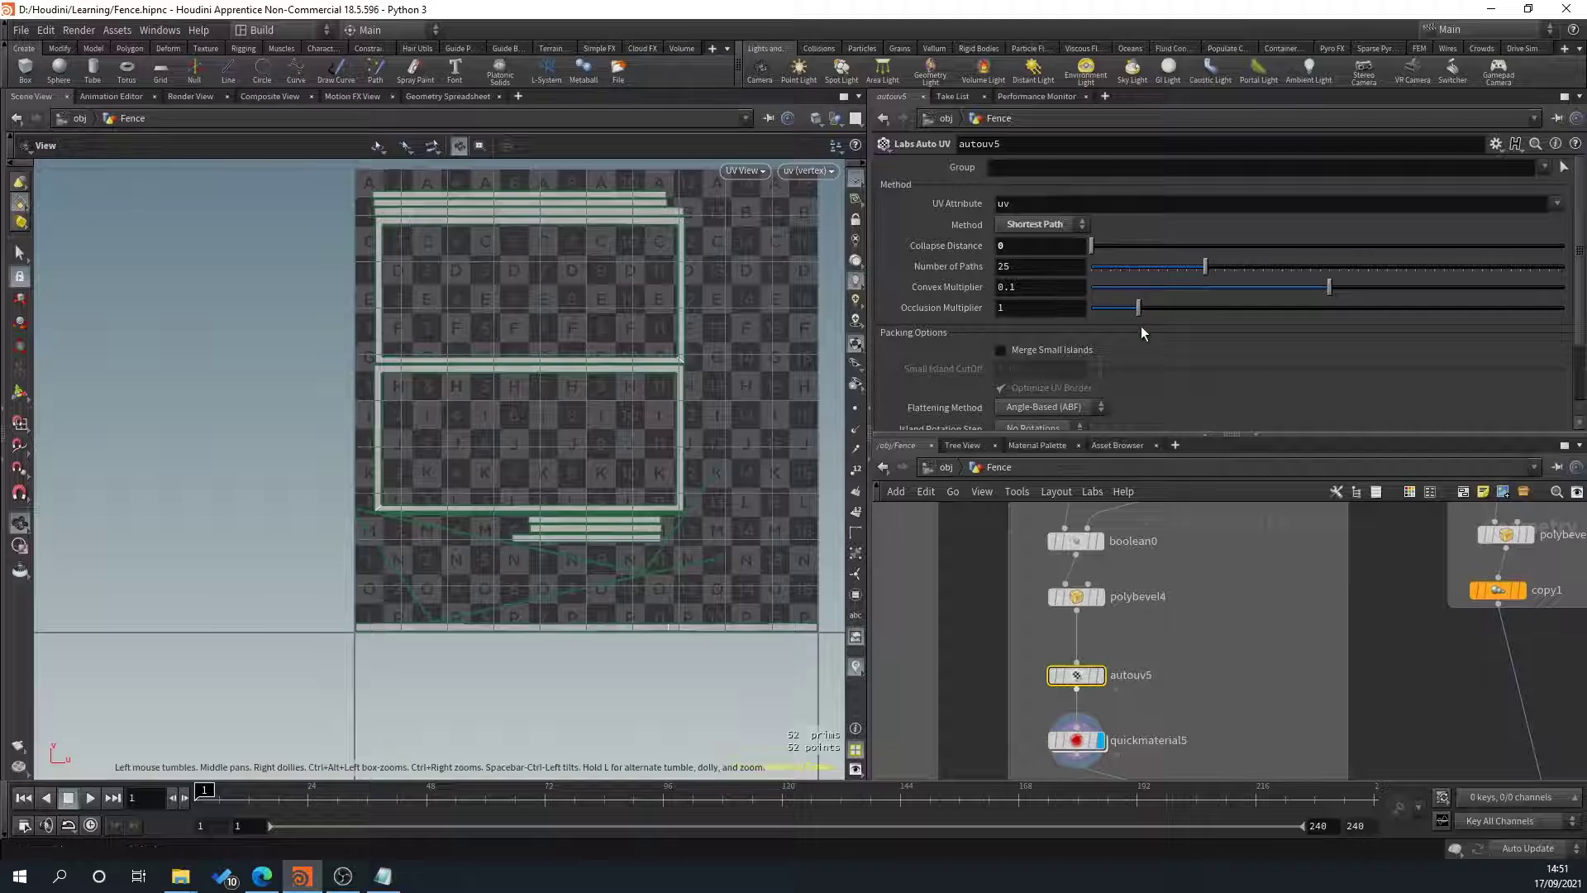
# Set the unwrapping method of autouv5 to UV Unwrap and check the panel frame's texture in the perspective view.
pyautogui.click(1052, 225)
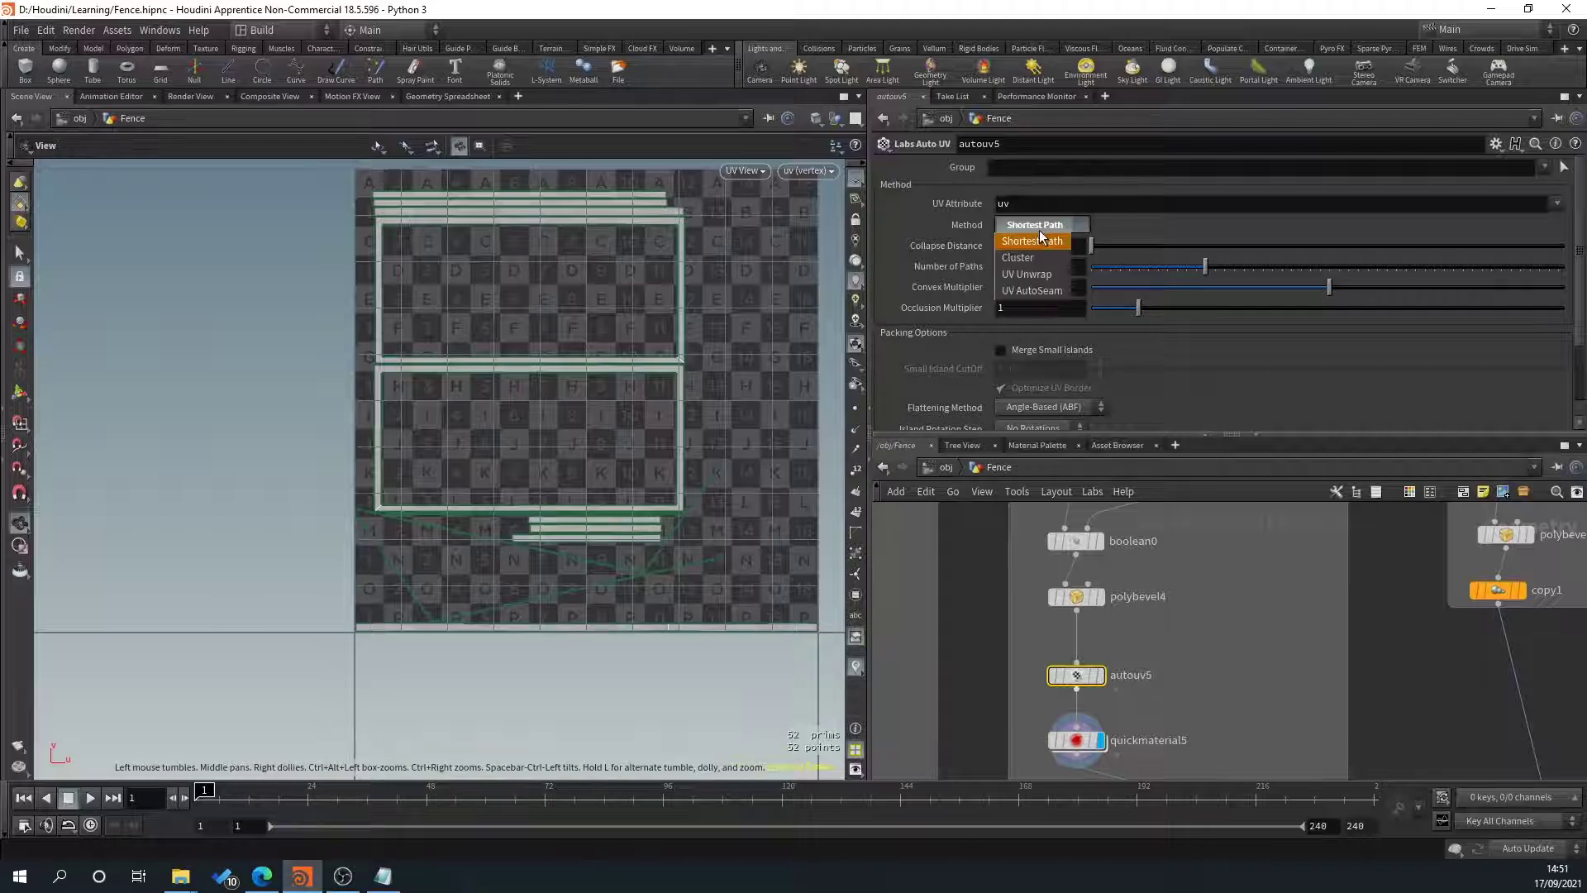
pyautogui.click(1032, 275)
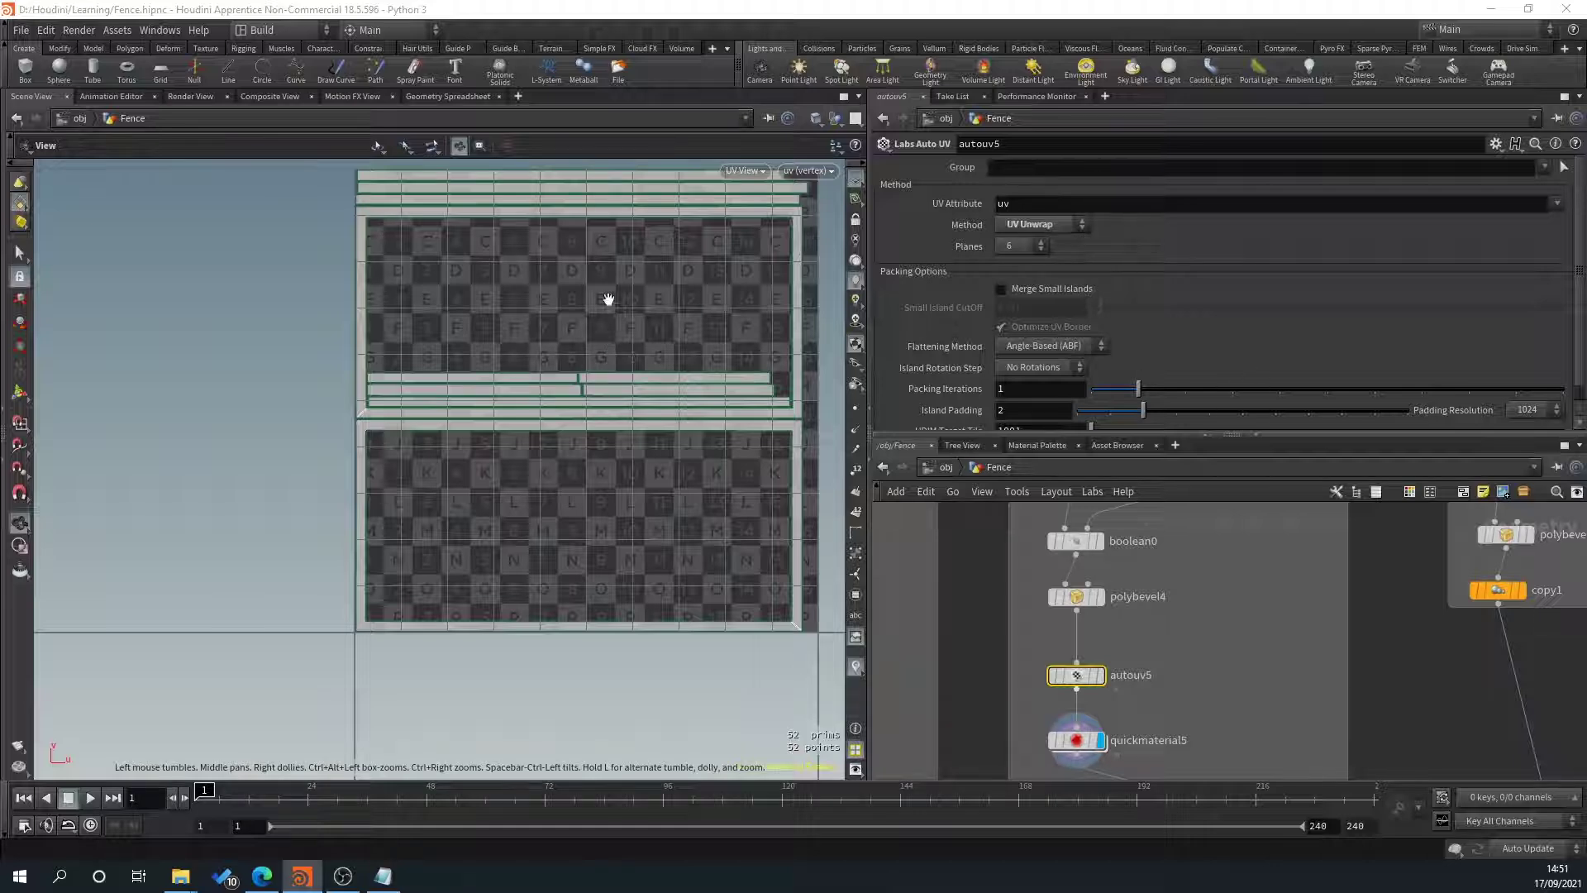
pyautogui.click(1043, 225)
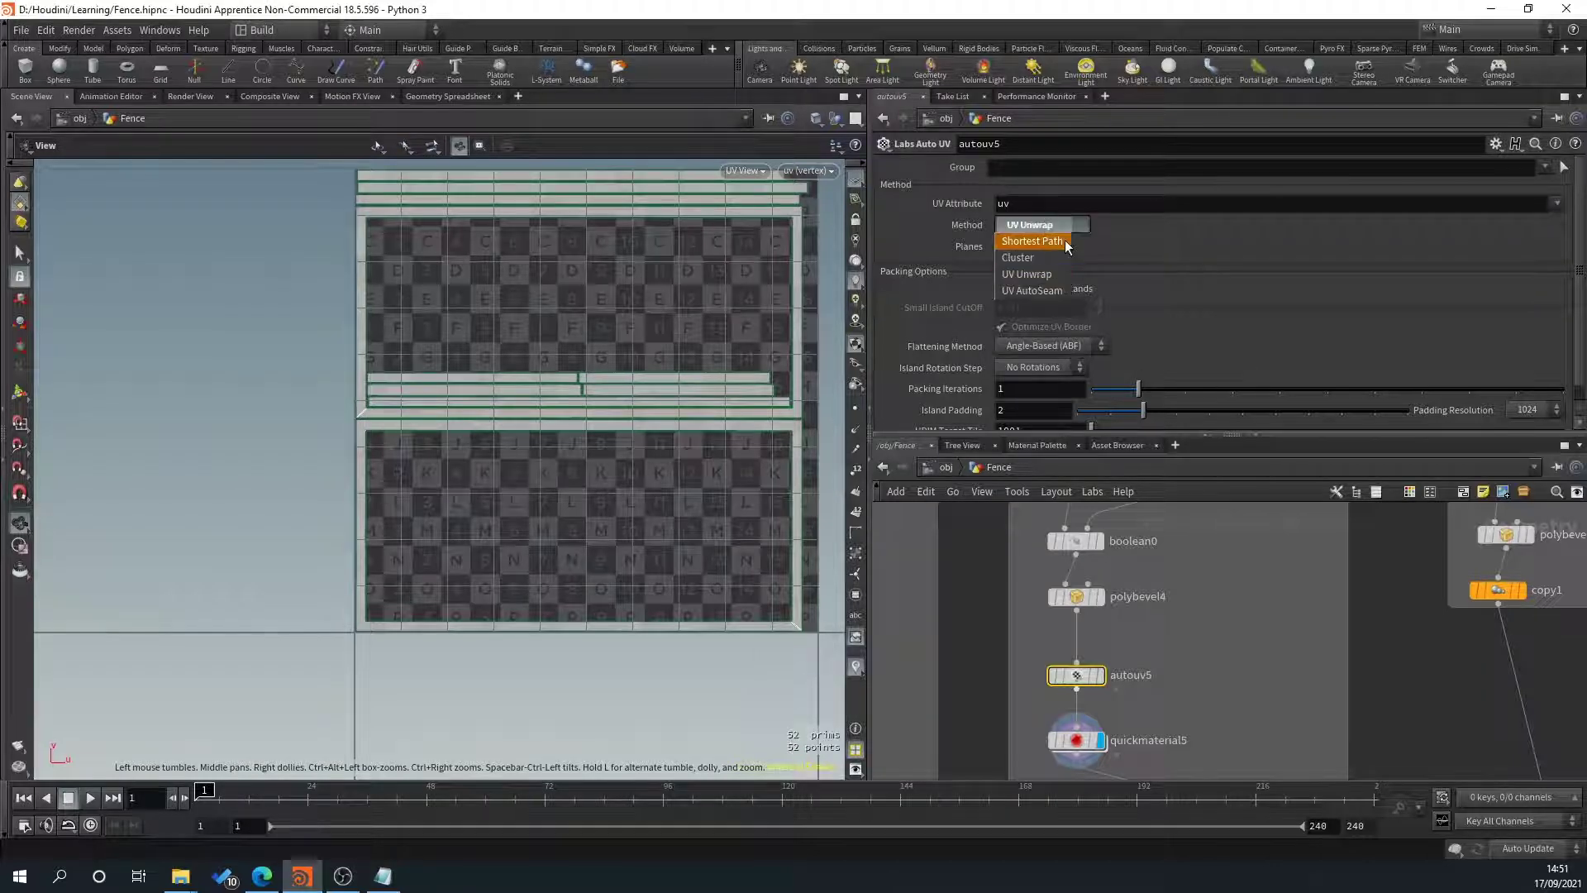
pyautogui.click(1034, 274)
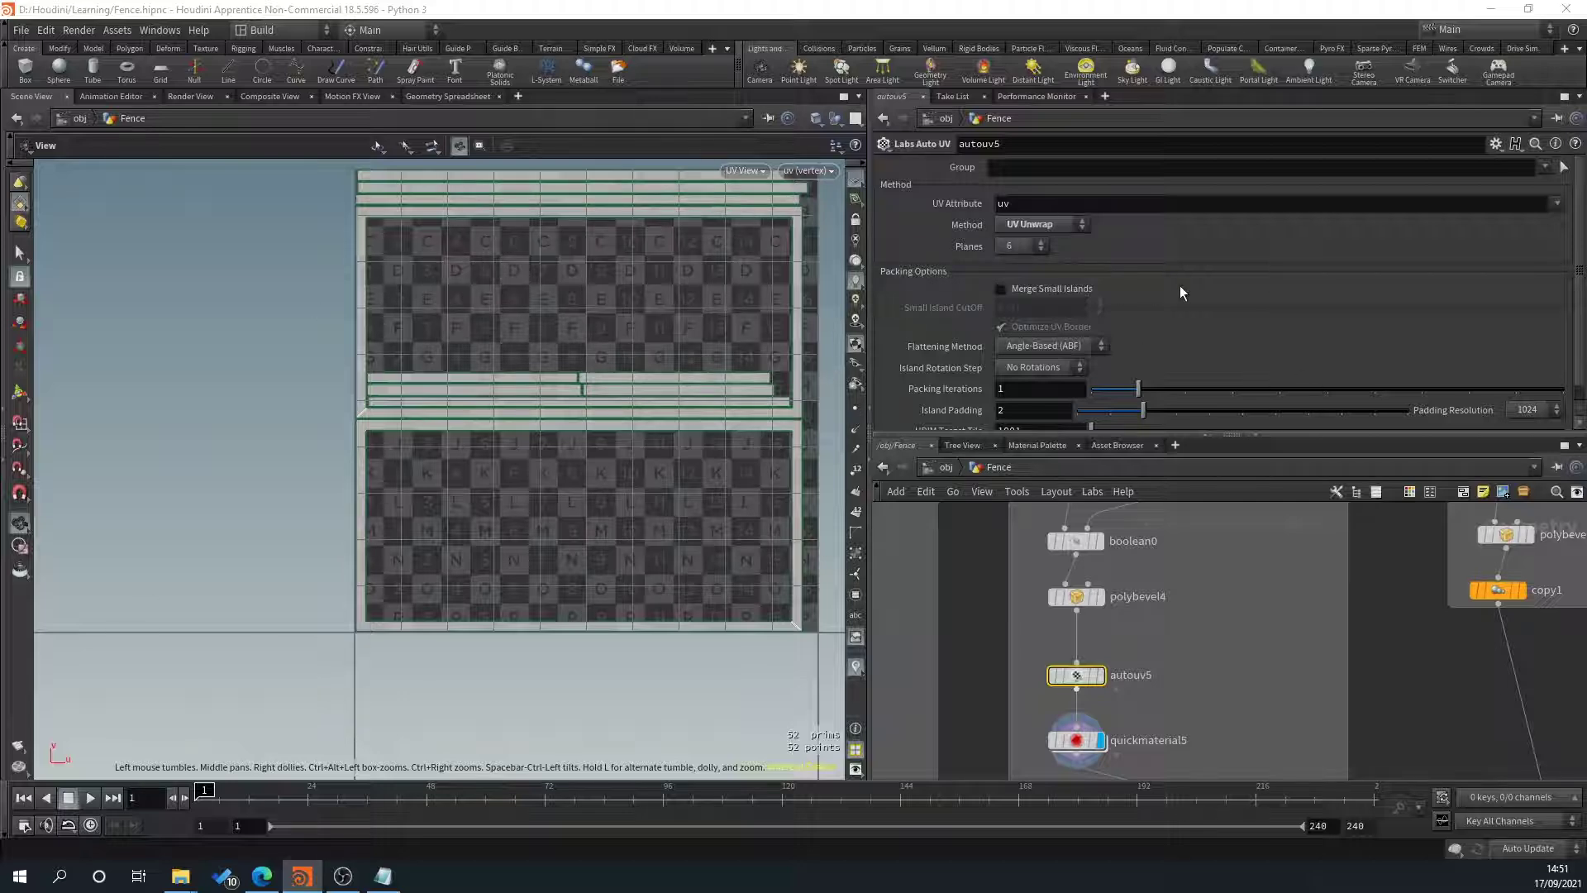
pyautogui.scroll(-1, 1180, 285)
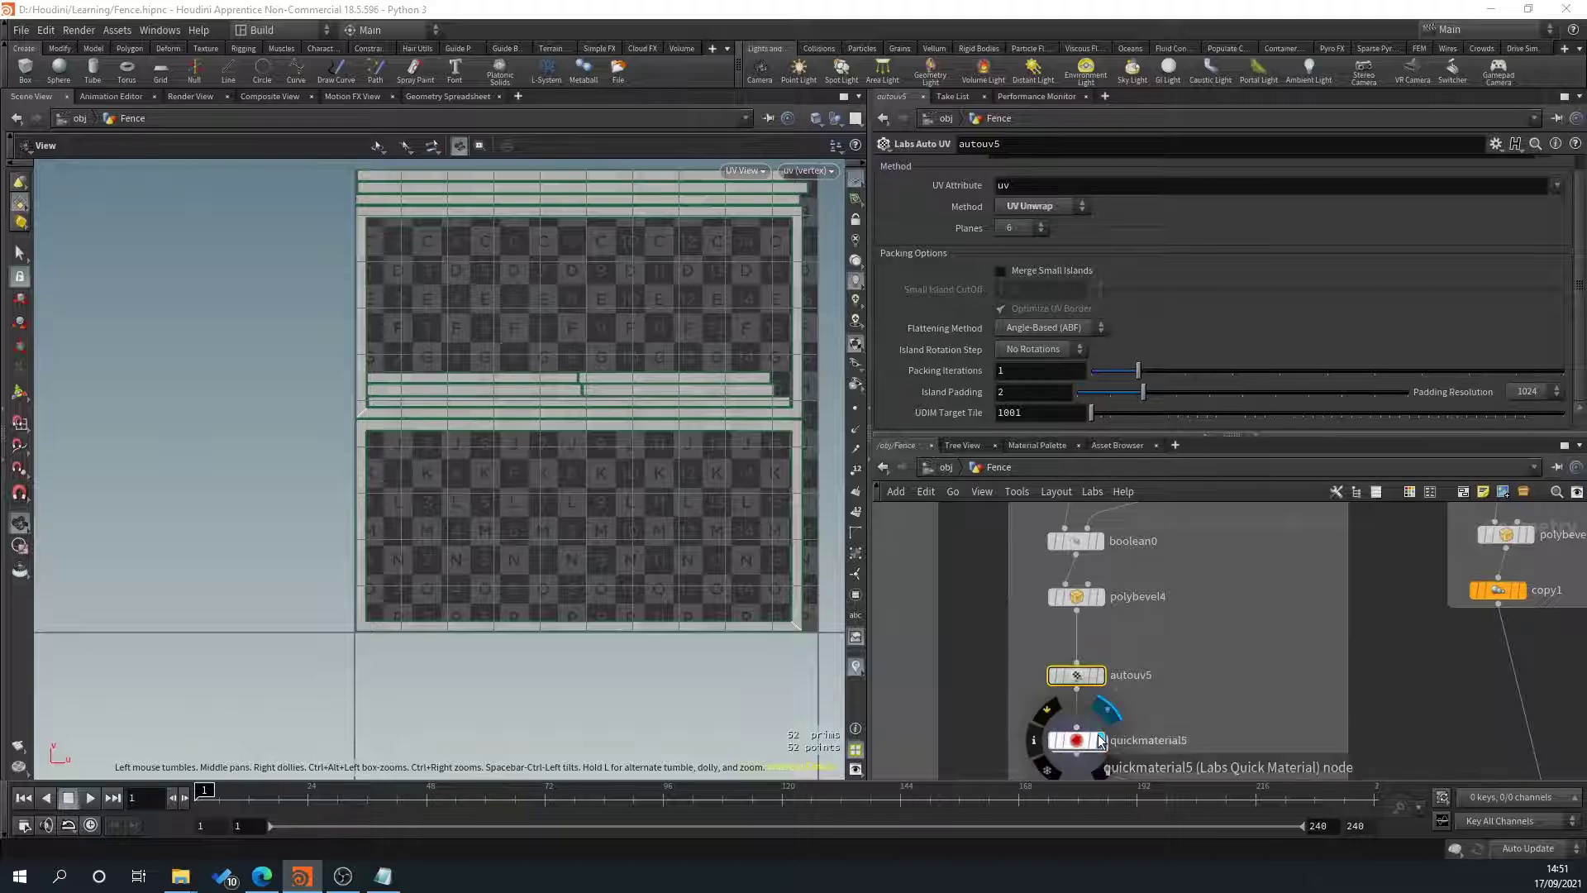
pyautogui.hotkey('space', '1')
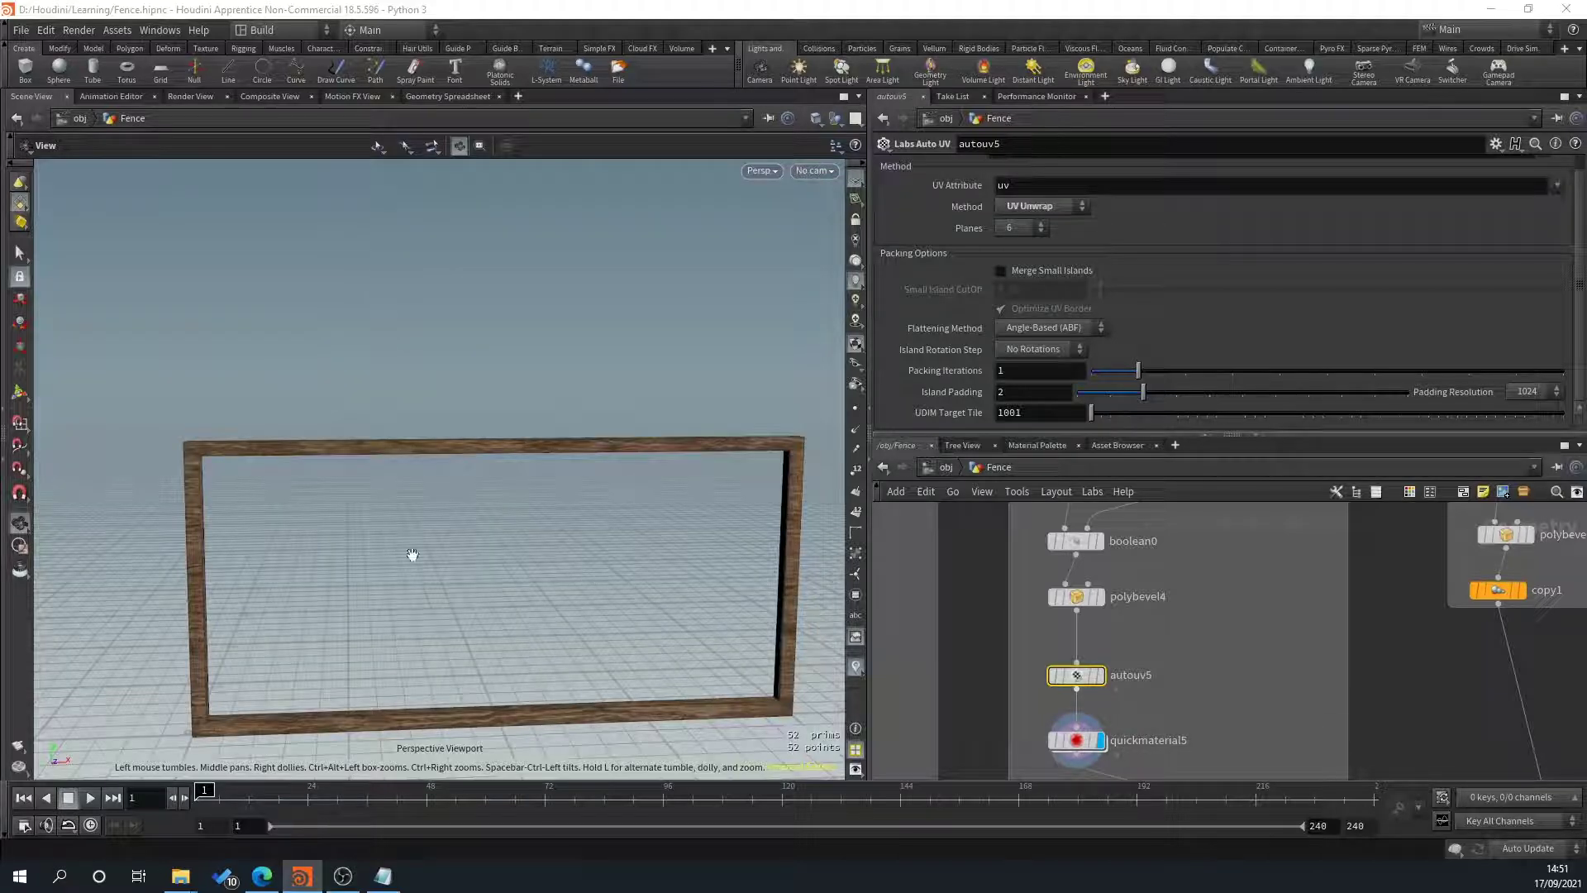
# Try UV AutoSeam on autouv5 for comparison, return it to UV Unwrap and inspect the panel frame.
pyautogui.click(1052, 213)
pyautogui.click(1048, 271)
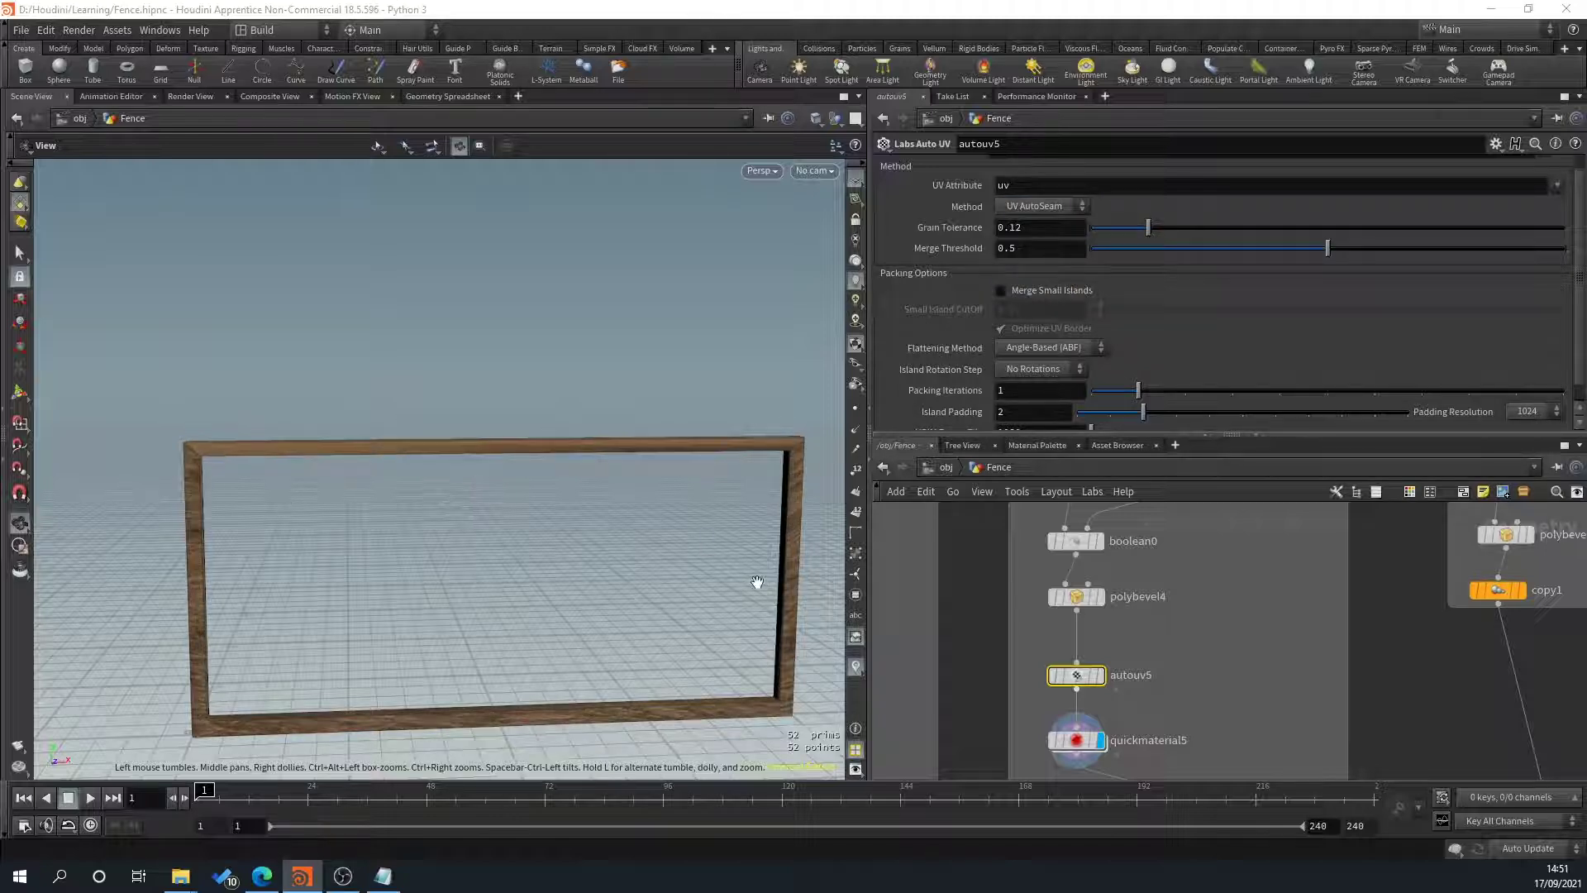
pyautogui.click(1042, 206)
pyautogui.click(1044, 258)
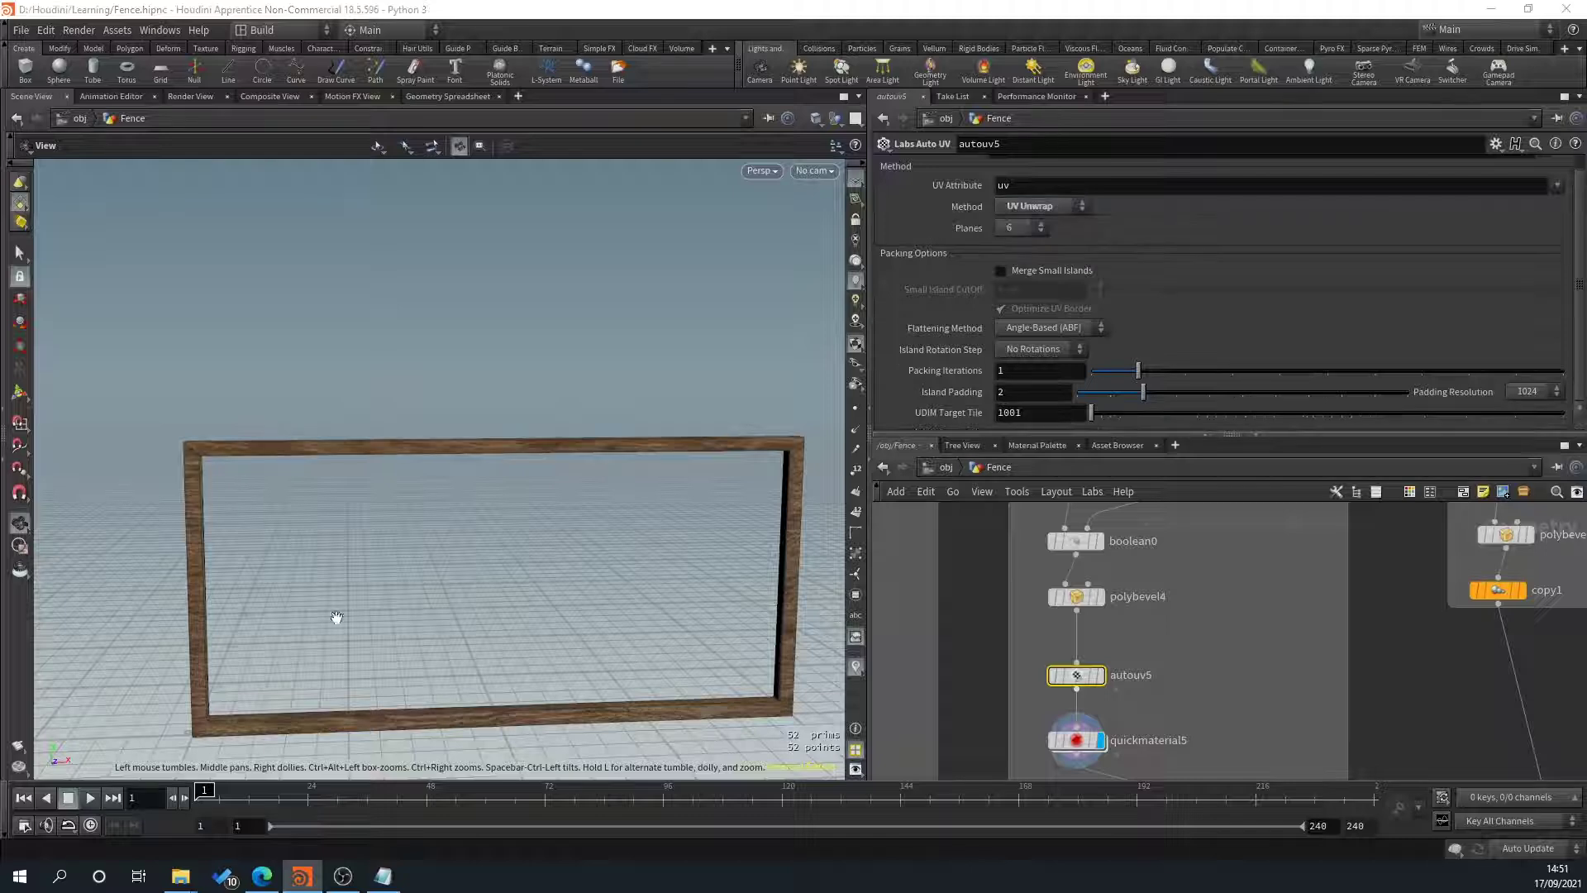
pyautogui.moveTo(673, 727); pyautogui.dragTo(715, 639)
# Make room in the CrossBeams network box by moving box5, transform7 and polybevel5 upward, away from copy1.
pyautogui.scroll(-2, 693, 672)
pyautogui.moveTo(1262, 703); pyautogui.dragTo(1080, 801, button='middle')
pyautogui.moveTo(1207, 629); pyautogui.dragTo(1118, 770, button='middle')
pyautogui.scroll(-1, 1137, 716)
pyautogui.scroll(1, 1136, 711)
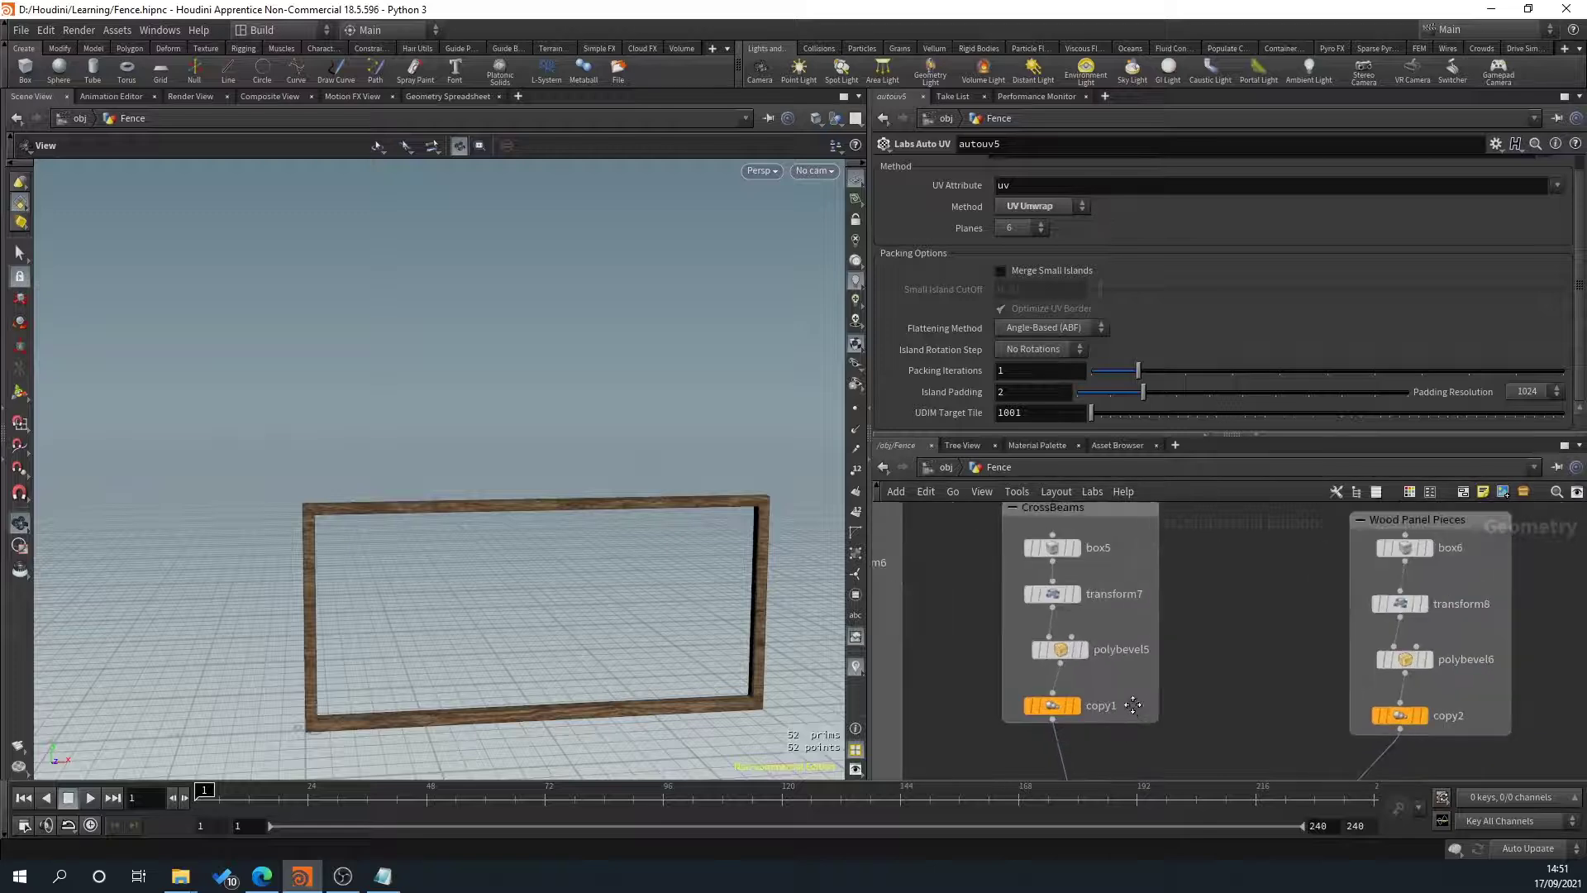
pyautogui.moveTo(1127, 709); pyautogui.dragTo(1140, 788, button='middle')
pyautogui.scroll(-3, 1095, 579)
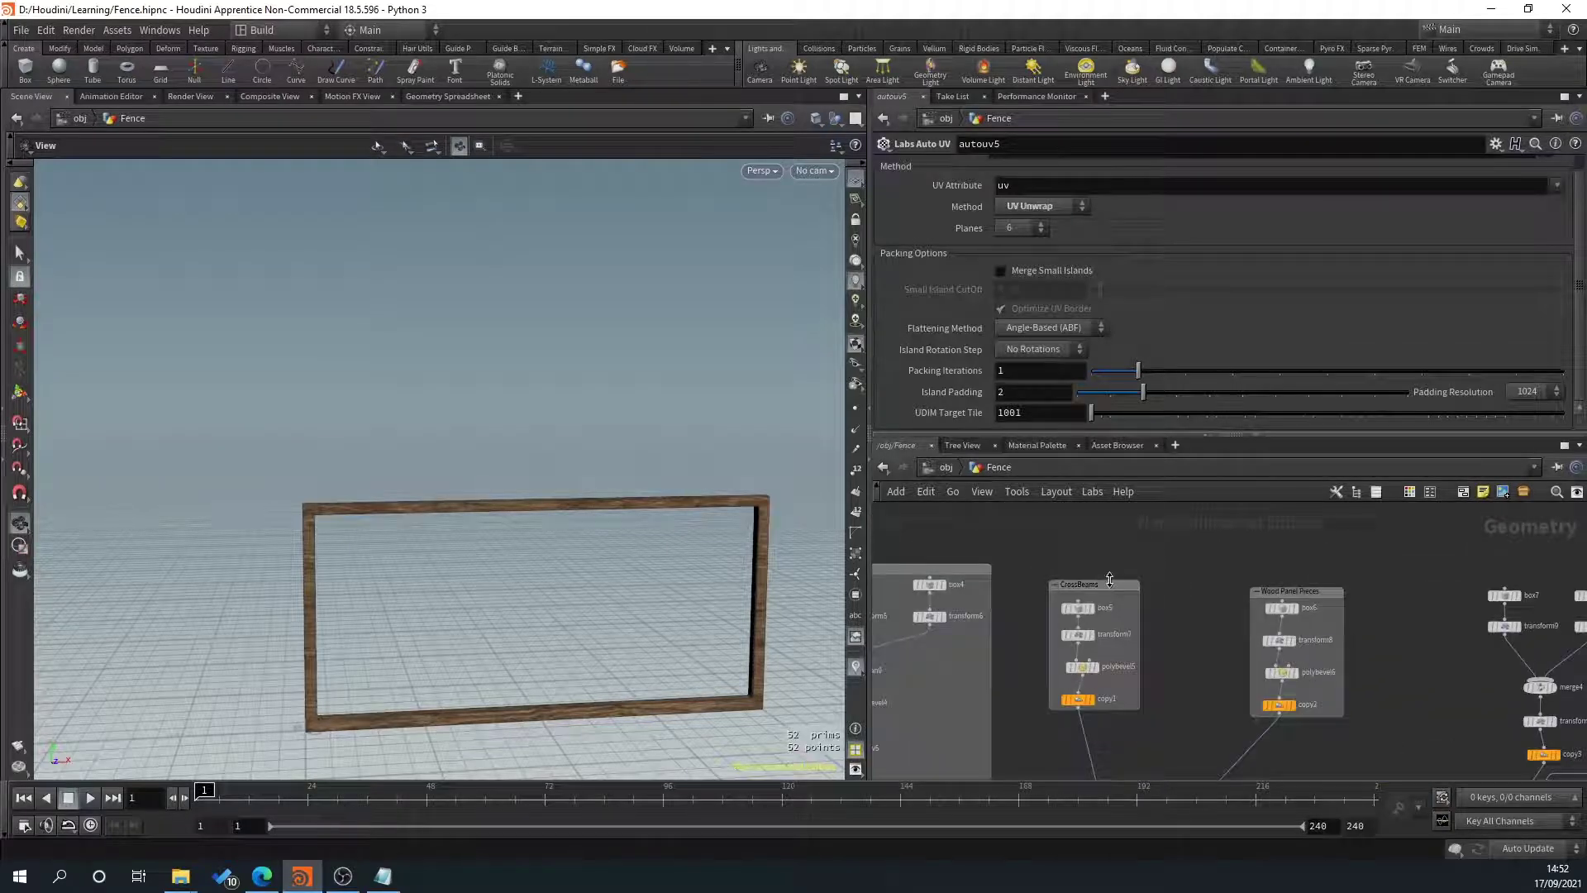
pyautogui.scroll(1, 1074, 579)
pyautogui.moveTo(1077, 559); pyautogui.dragTo(1098, 620)
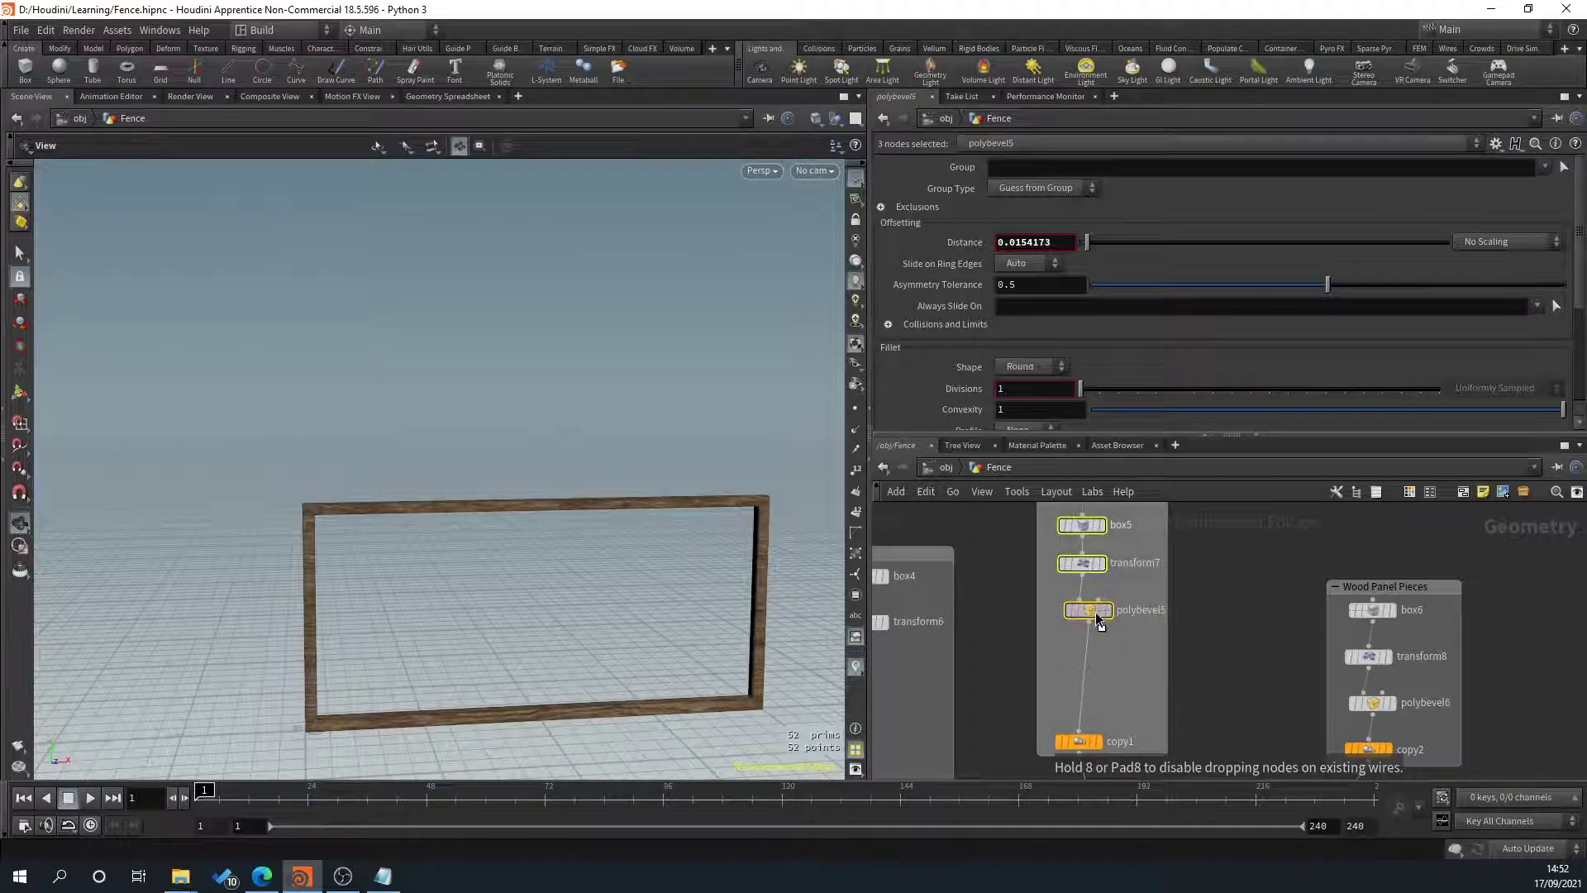
# Paste the Auto UV and Quick Material pair into the CrossBeams chain between polybevel5 and copy1.
pyautogui.click(1124, 666)
pyautogui.hotkey('ctrl', 'v')
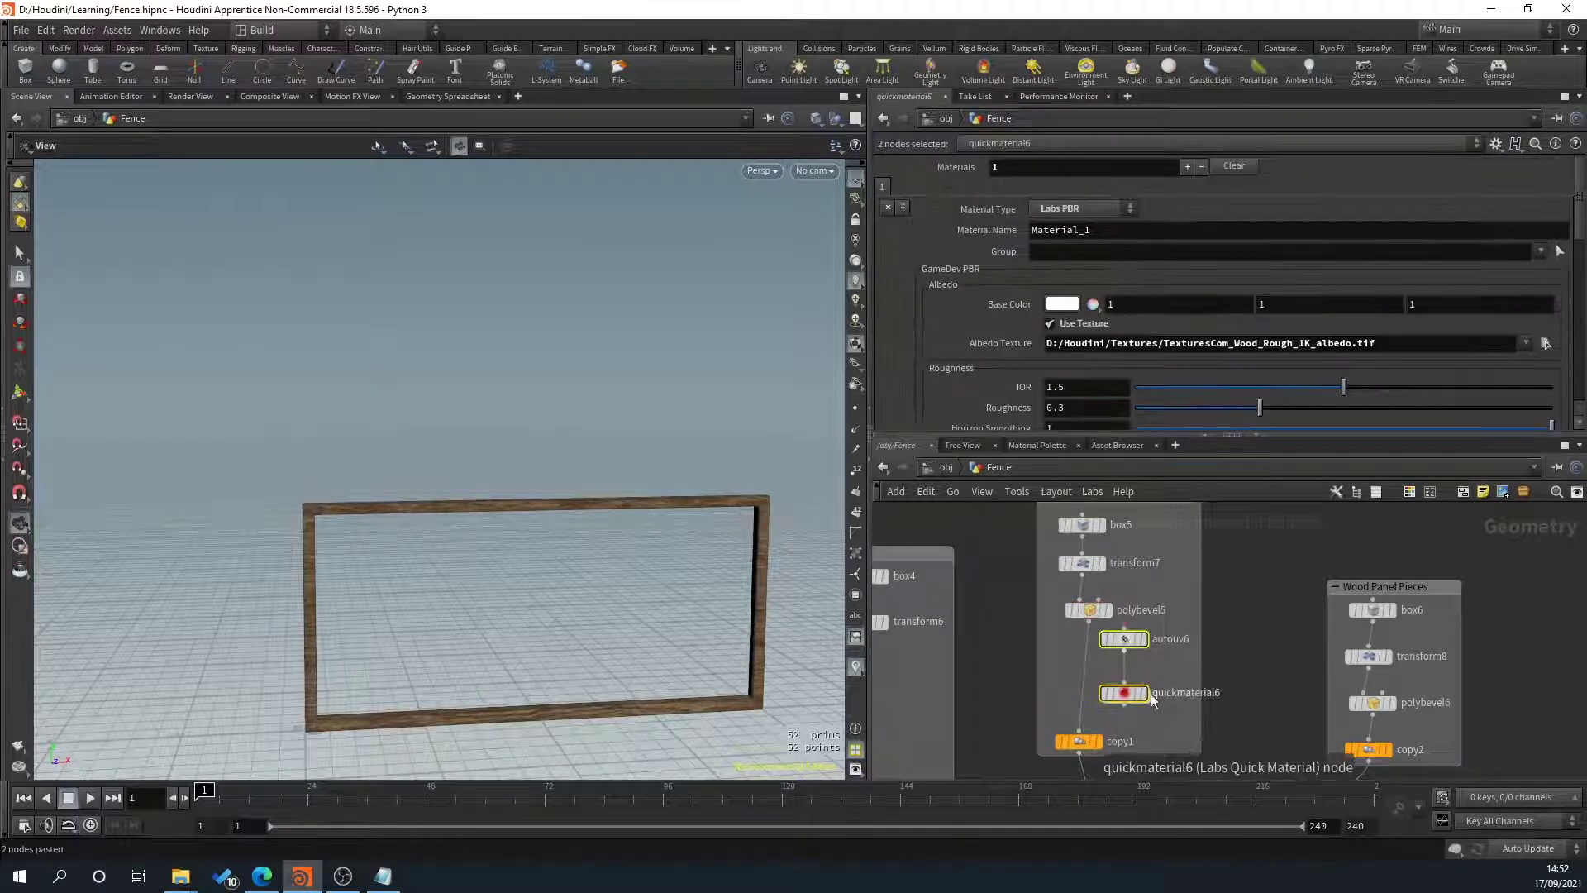
pyautogui.moveTo(1112, 702); pyautogui.dragTo(1094, 701)
pyautogui.moveTo(1155, 737); pyautogui.dragTo(1172, 635, button='middle')
pyautogui.scroll(2, 1117, 660)
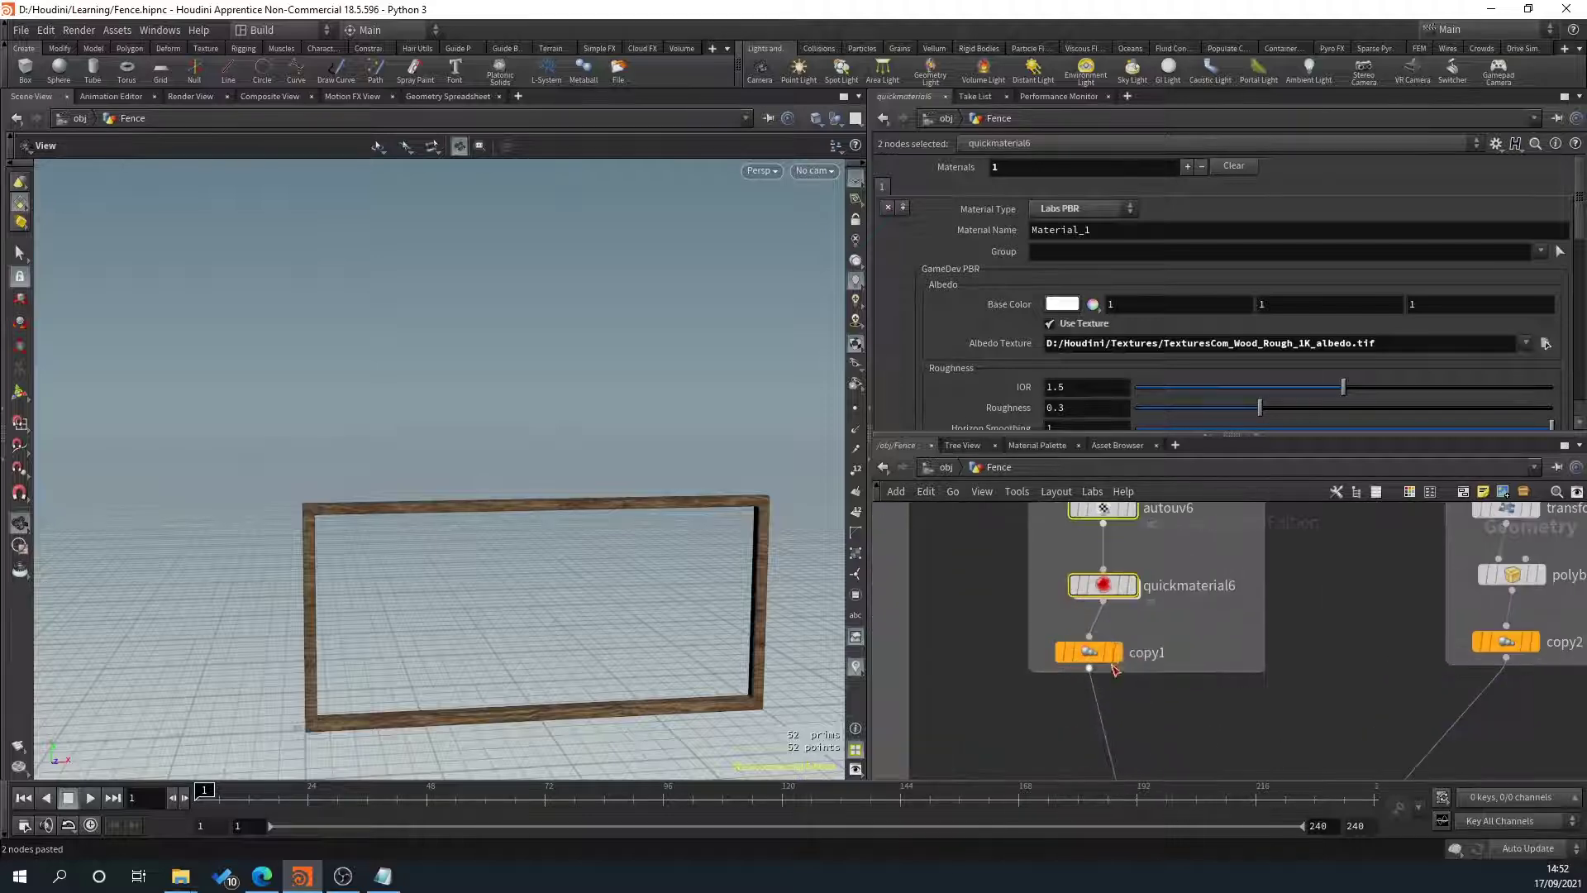
# Display copy1 and check the textured cross beams and their UV layout.
pyautogui.click(1118, 652)
pyautogui.moveTo(523, 574); pyautogui.dragTo(498, 610)
pyautogui.hotkey('space', '5')
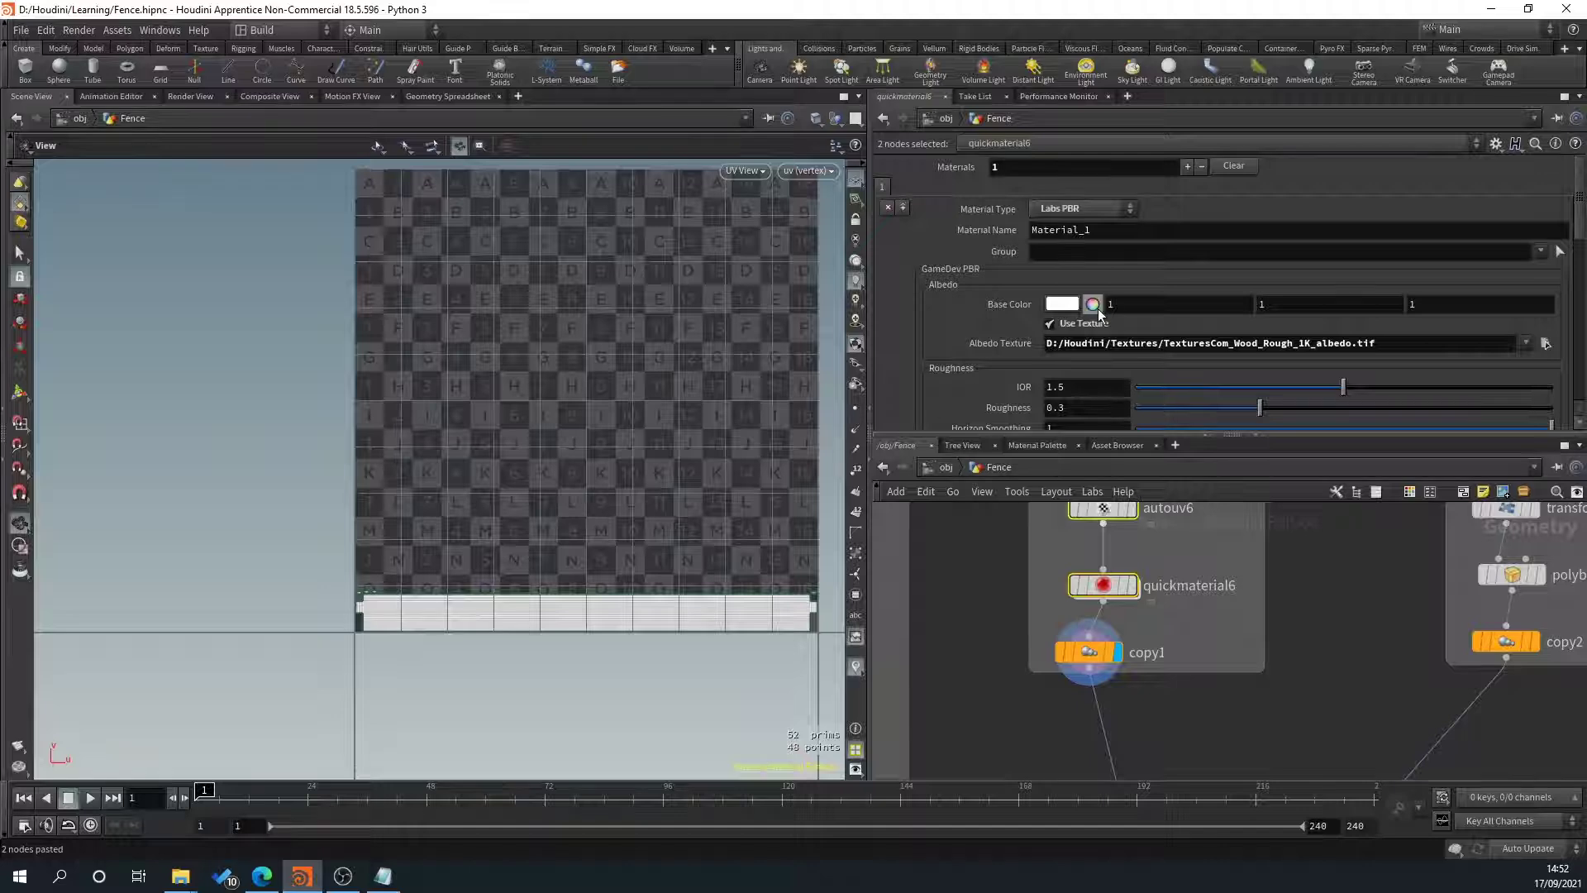
# Try the UV Unwrap method on autouv6 for the cross beams and return it to UV AutoSeam.
pyautogui.click(1104, 586)
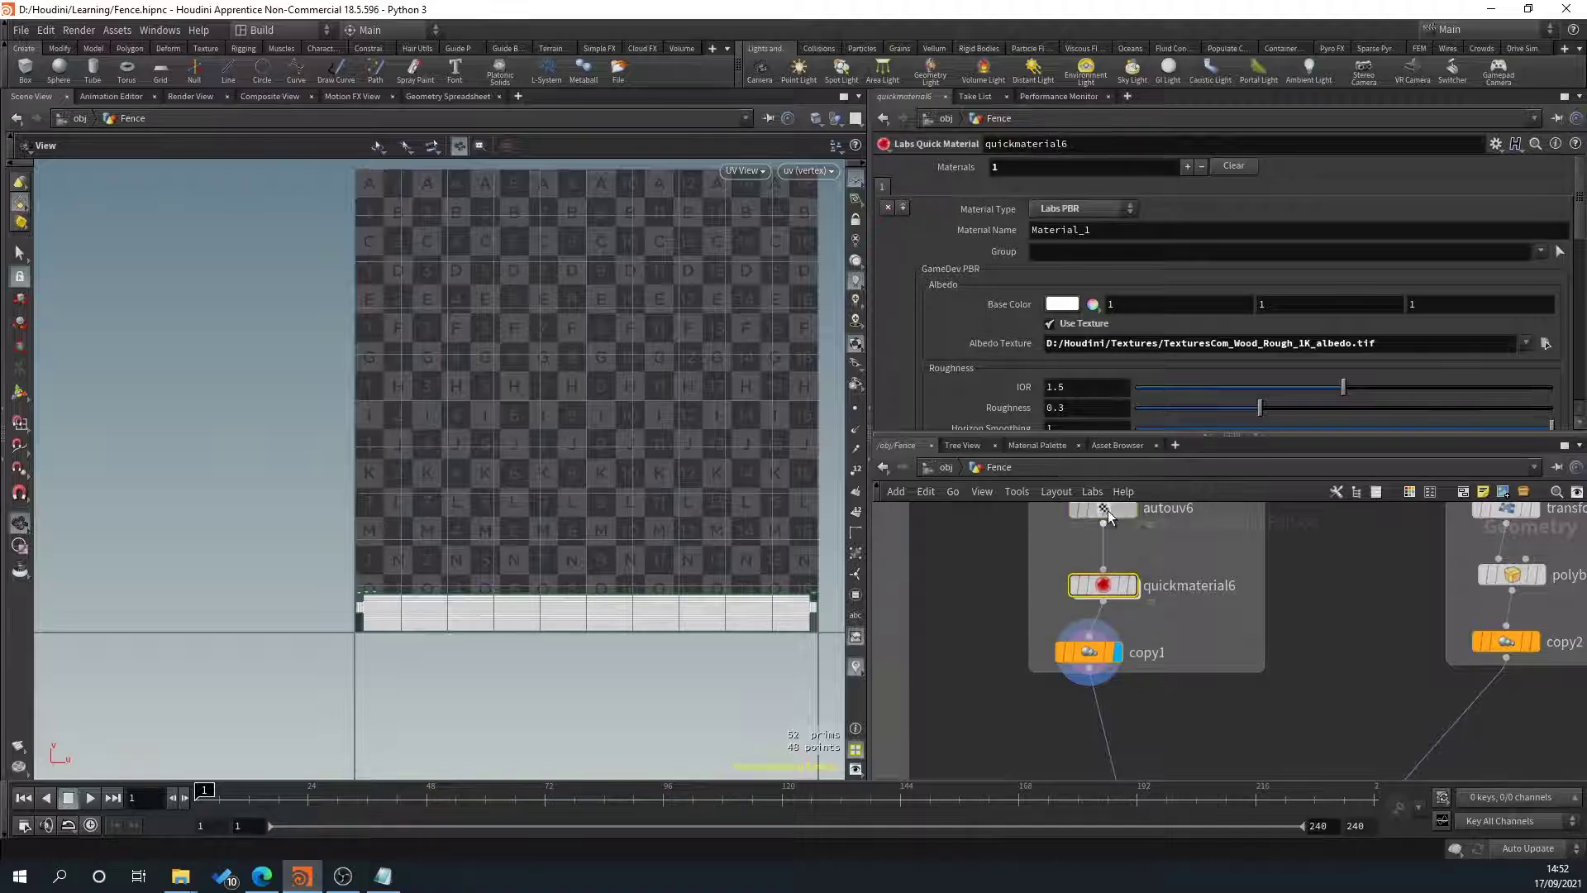
pyautogui.click(1107, 510)
pyautogui.click(1042, 206)
pyautogui.click(1044, 238)
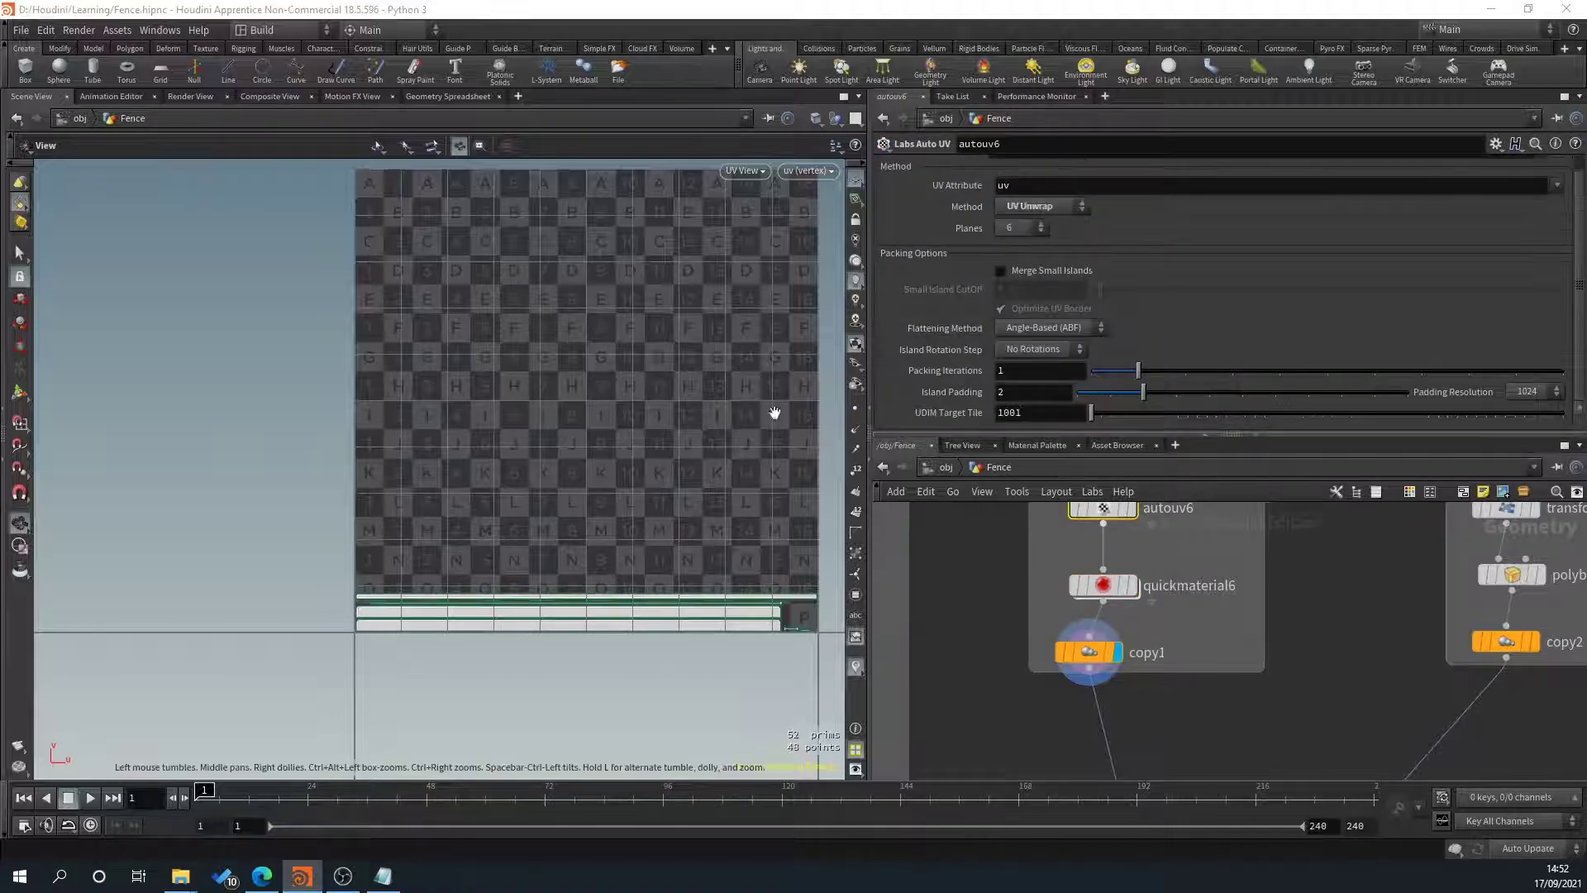
pyautogui.click(1038, 206)
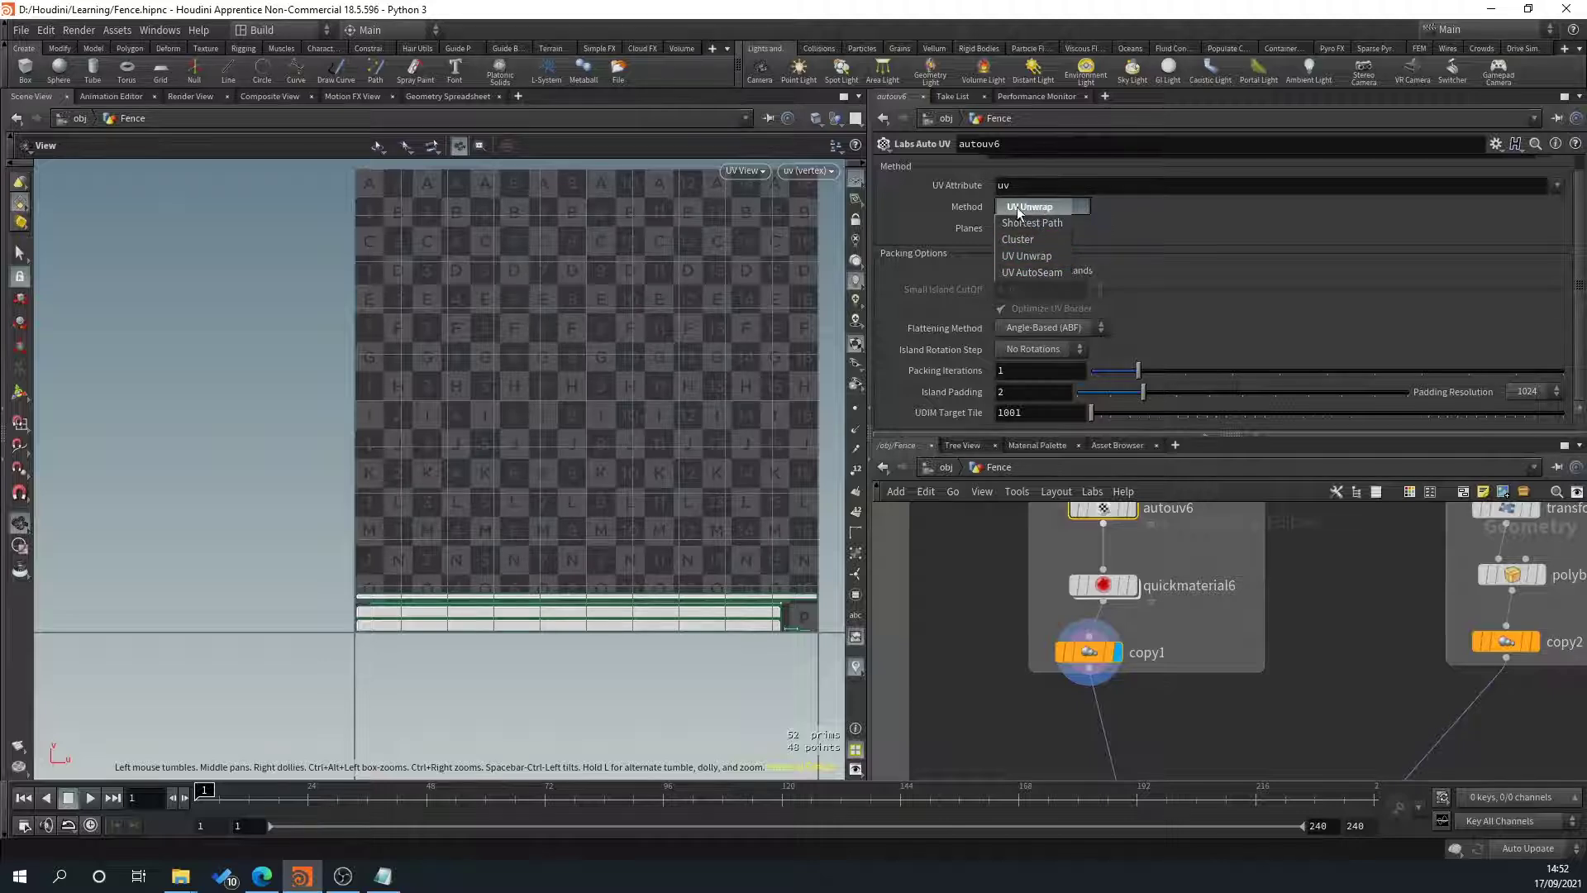
pyautogui.click(1032, 272)
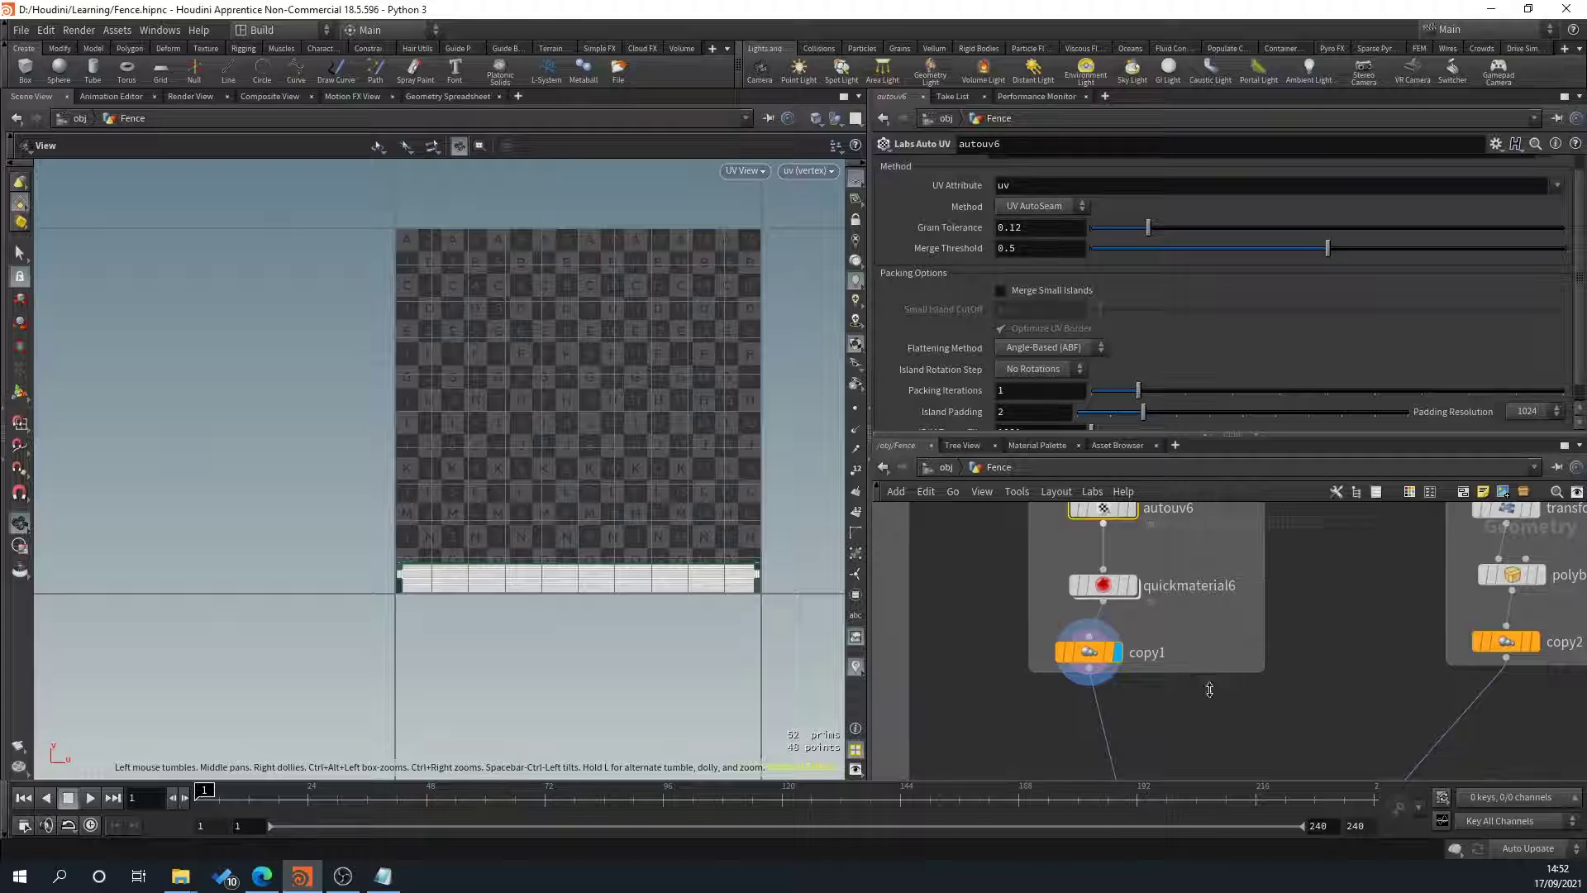
# Display polybevel6 in the Wood Panel Pieces network and examine the single untextured plank in perspective.
pyautogui.scroll(-2, 1210, 737)
pyautogui.moveTo(1353, 667); pyautogui.dragTo(1143, 657, button='middle')
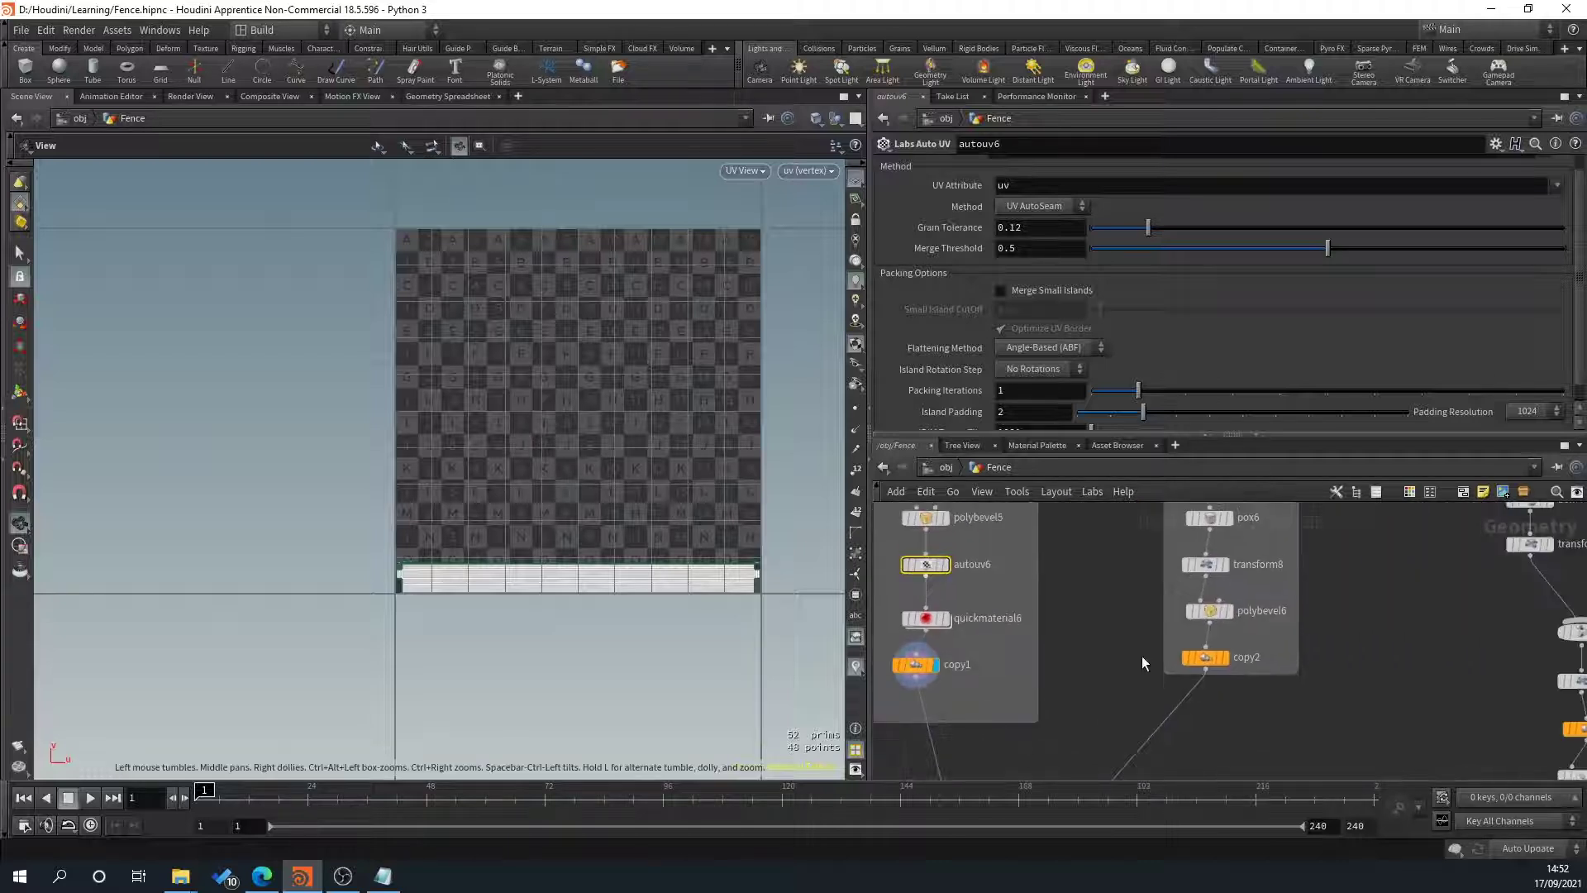
pyautogui.scroll(-2, 1315, 645)
pyautogui.moveTo(1351, 648); pyautogui.dragTo(1208, 686, button='middle')
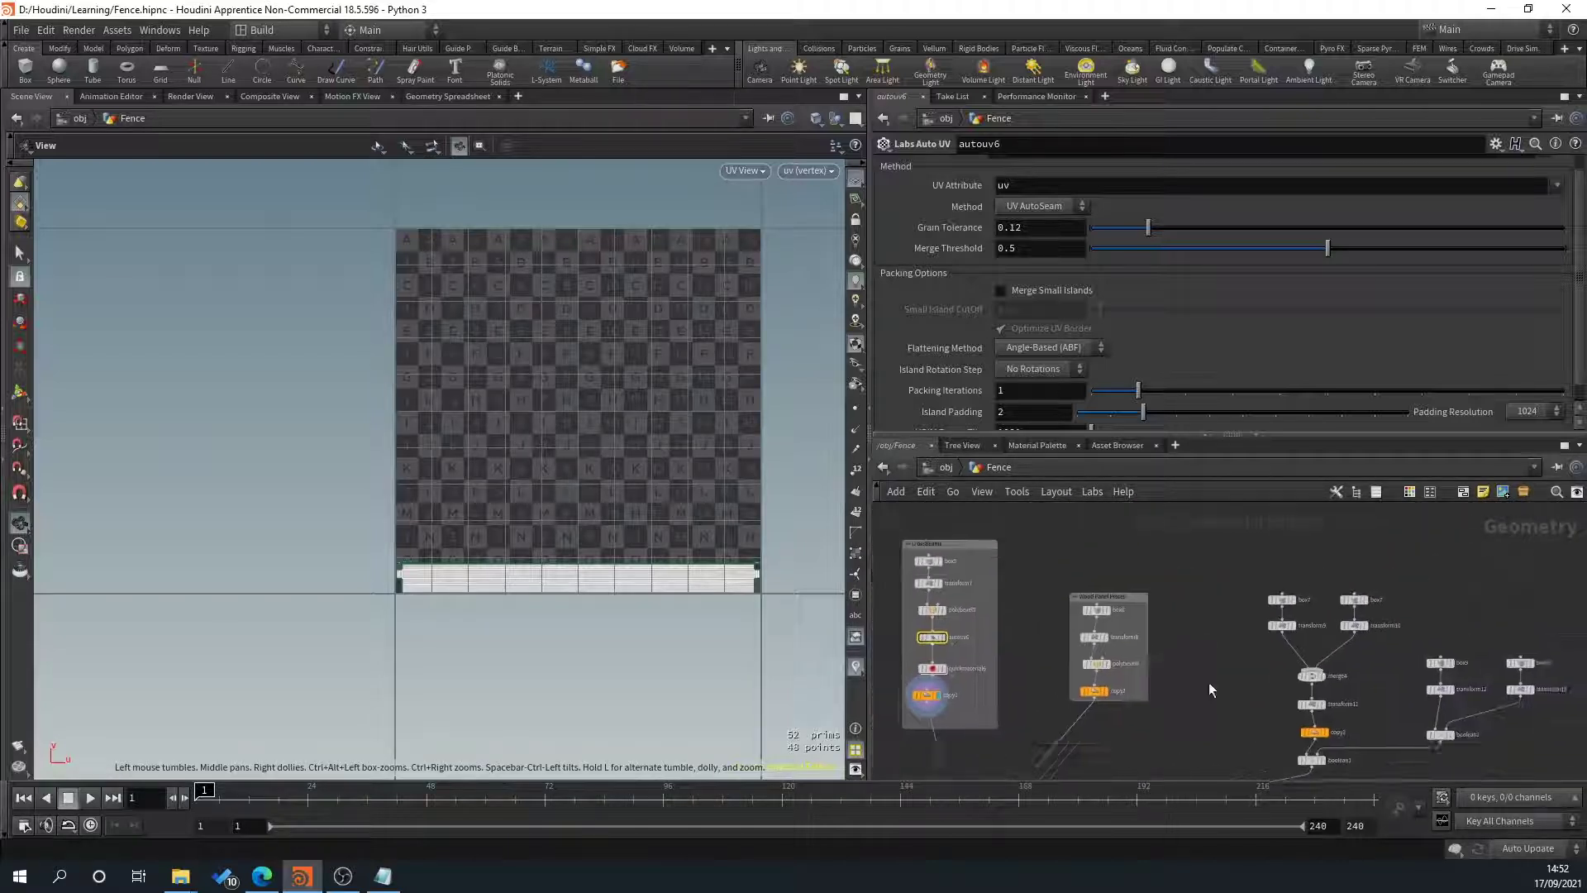
pyautogui.scroll(2, 1155, 604)
pyautogui.hotkey('space', '1')
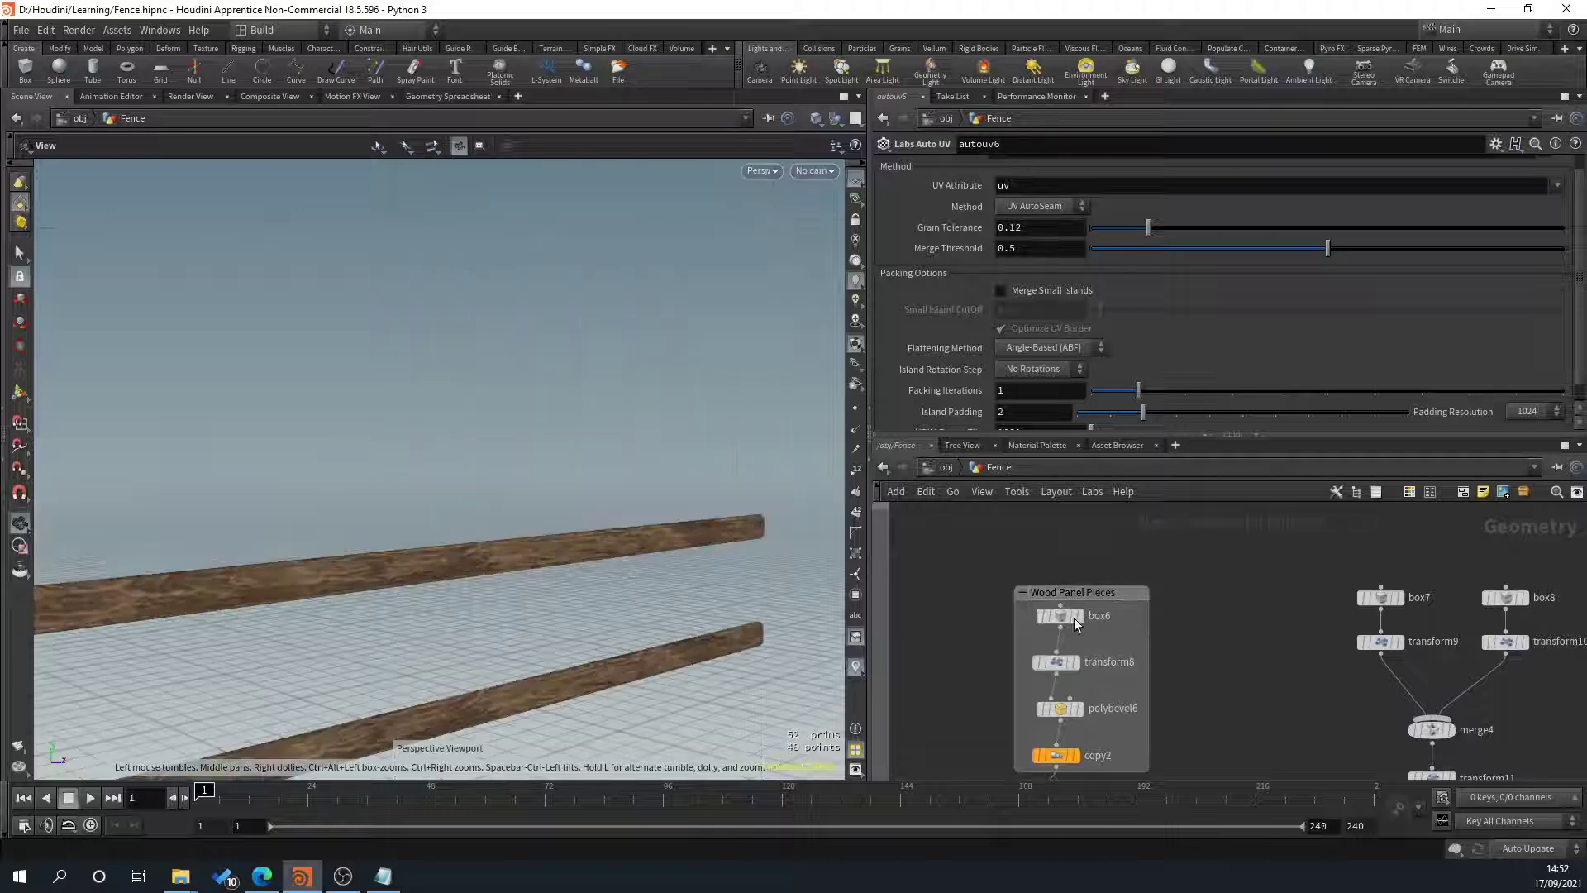
pyautogui.moveTo(1181, 758); pyautogui.dragTo(1188, 703, button='middle')
pyautogui.click(1088, 657)
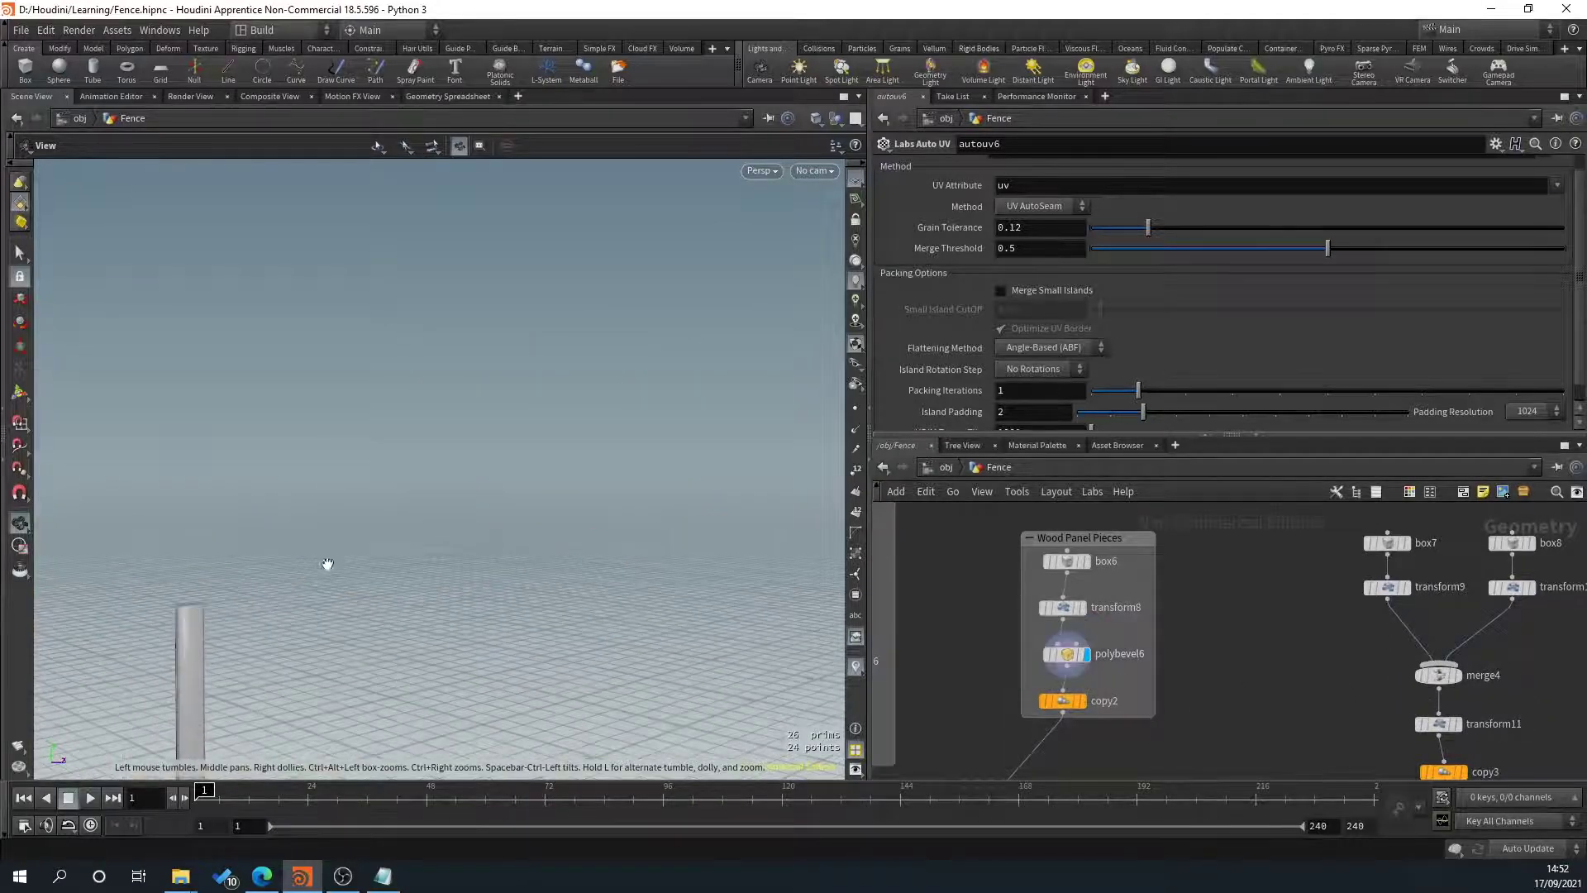
pyautogui.moveTo(352, 673); pyautogui.dragTo(454, 397, button='middle')
pyautogui.scroll(-1, 454, 397)
pyautogui.moveTo(468, 455); pyautogui.dragTo(415, 501, button='middle')
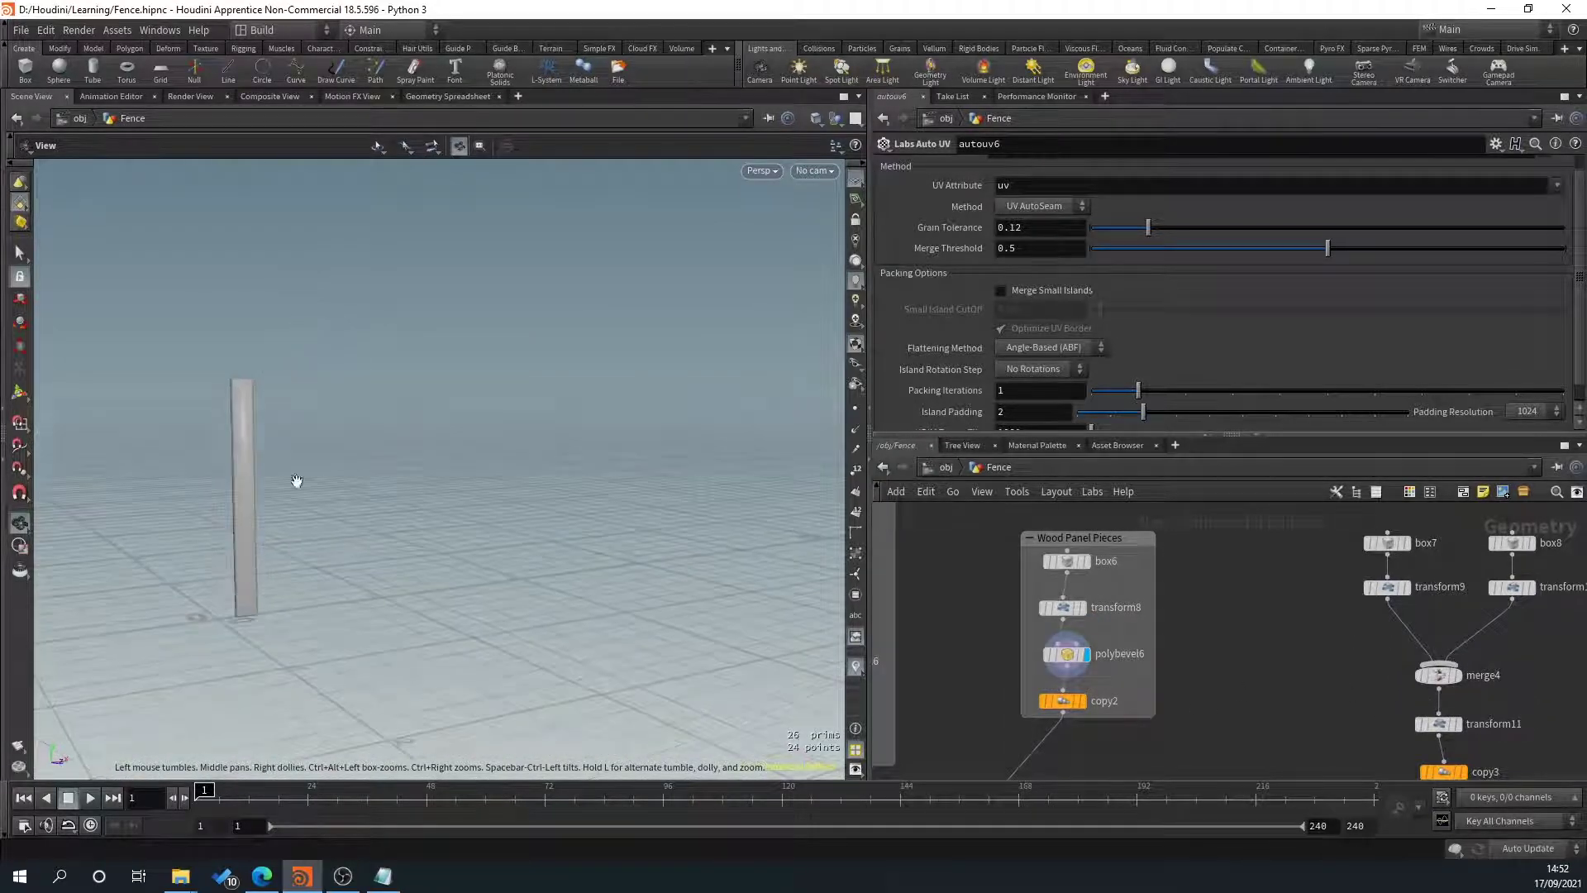
pyautogui.moveTo(297, 482); pyautogui.dragTo(424, 547, button='middle')
# Make room in the Wood Panel Pieces box and paste the Auto UV and Quick Material pair between polybevel6 and copy2.
pyautogui.moveTo(1352, 652); pyautogui.dragTo(1354, 701, button='middle')
pyautogui.moveTo(1112, 575); pyautogui.dragTo(1113, 496)
pyautogui.scroll(-2, 1166, 598)
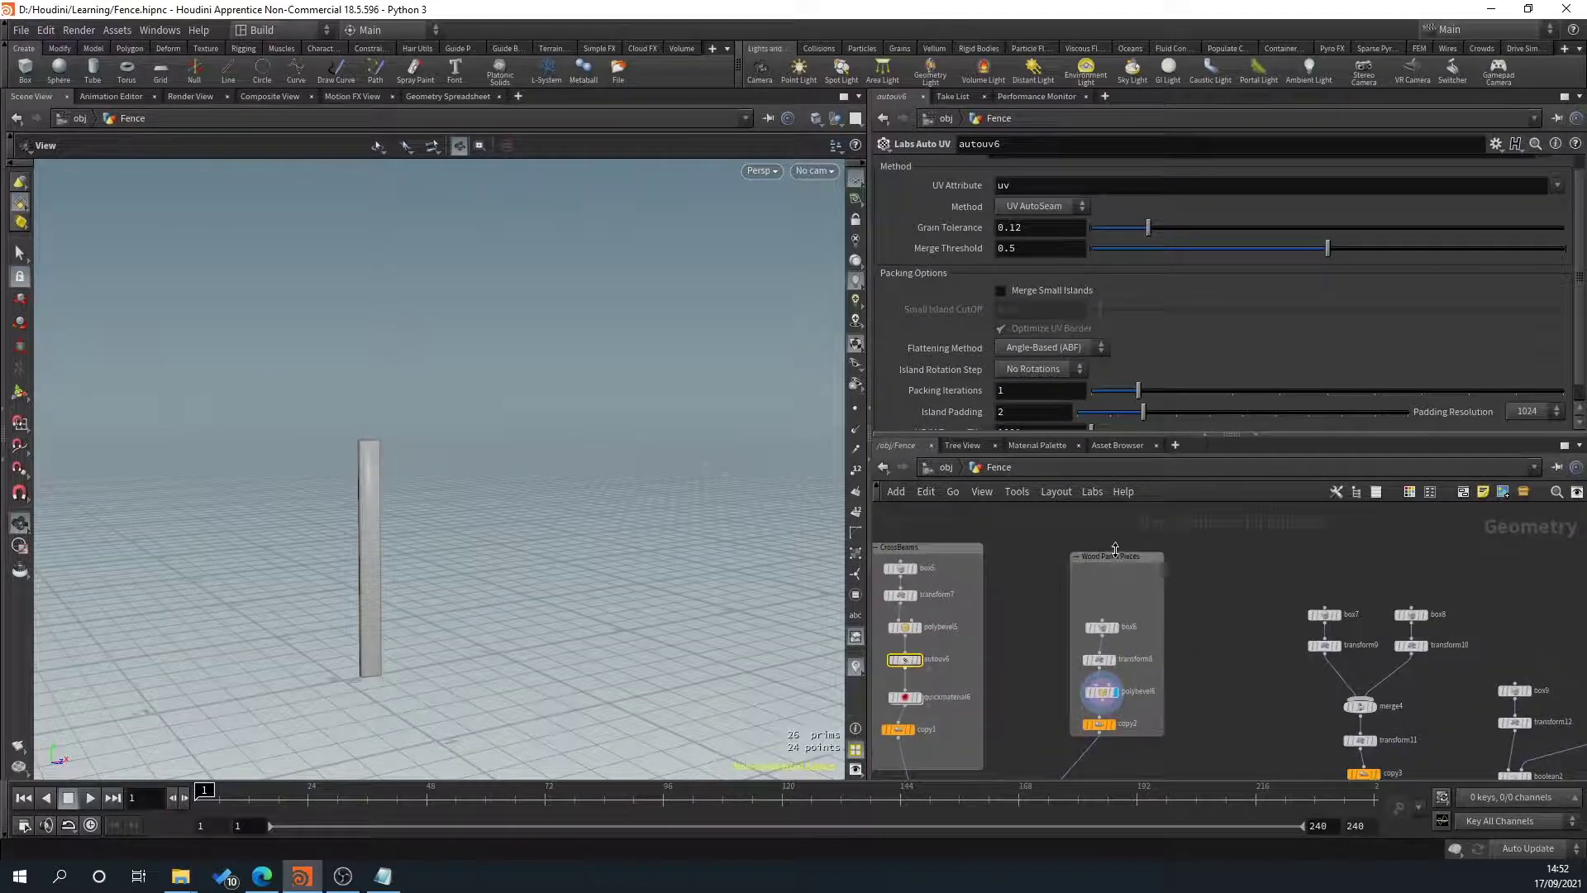
pyautogui.moveTo(1117, 551); pyautogui.dragTo(1116, 504)
pyautogui.moveTo(1085, 590); pyautogui.dragTo(1068, 650)
pyautogui.hotkey('ctrl', 'v')
pyautogui.scroll(3, 1158, 708)
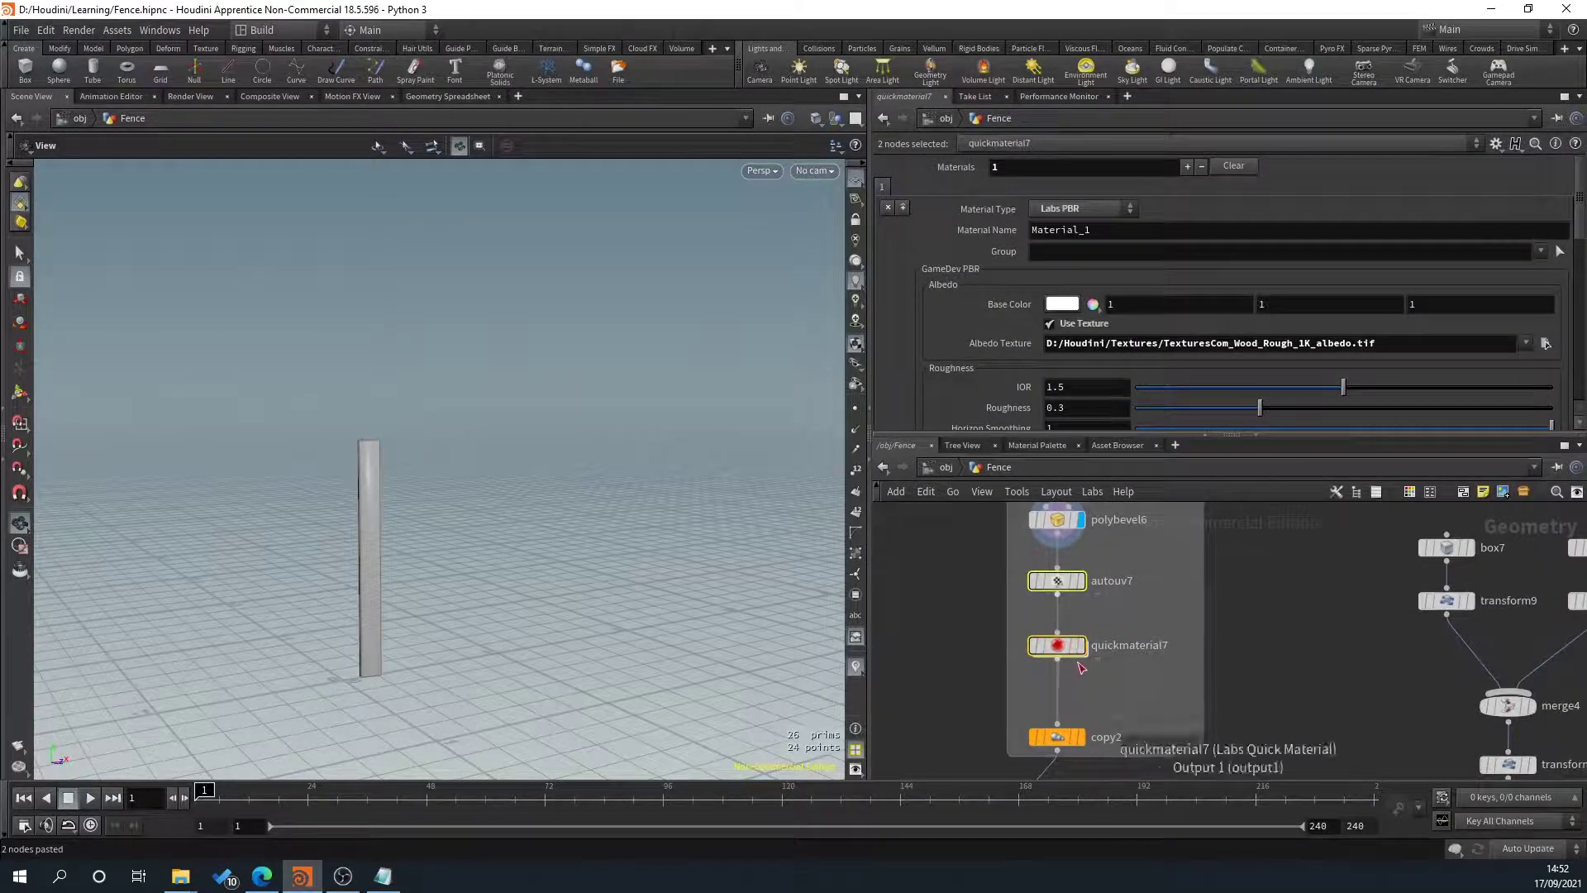
# Display quickmaterial7 and copy2 in turn to check the wood texture on the single plank and the full row.
pyautogui.click(1082, 646)
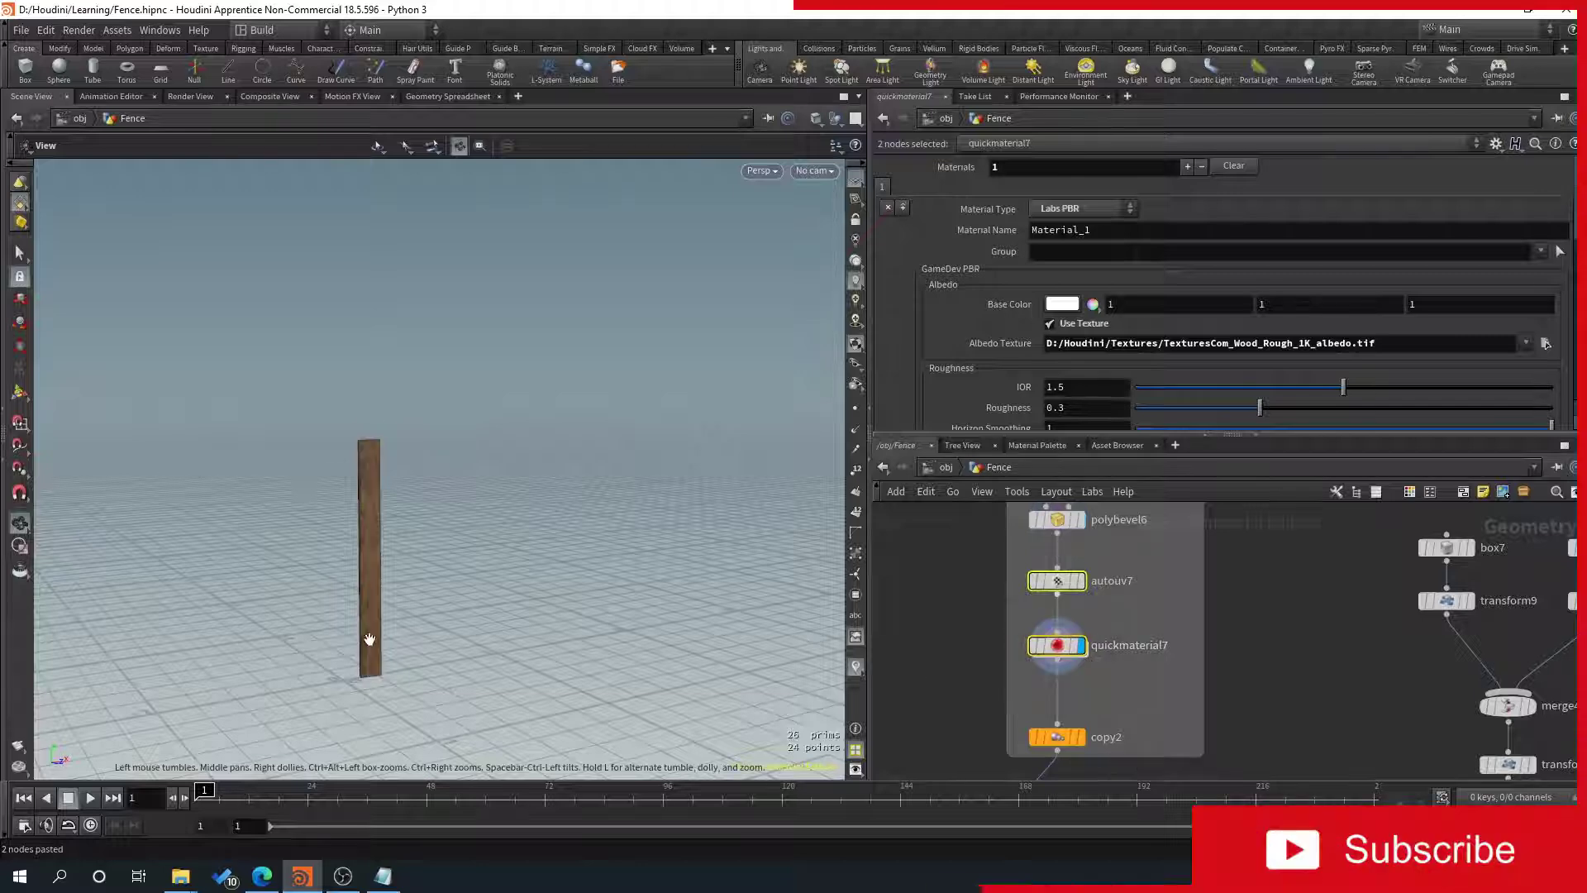
pyautogui.scroll(3, 369, 638)
pyautogui.click(1080, 737)
pyautogui.scroll(-3, 652, 638)
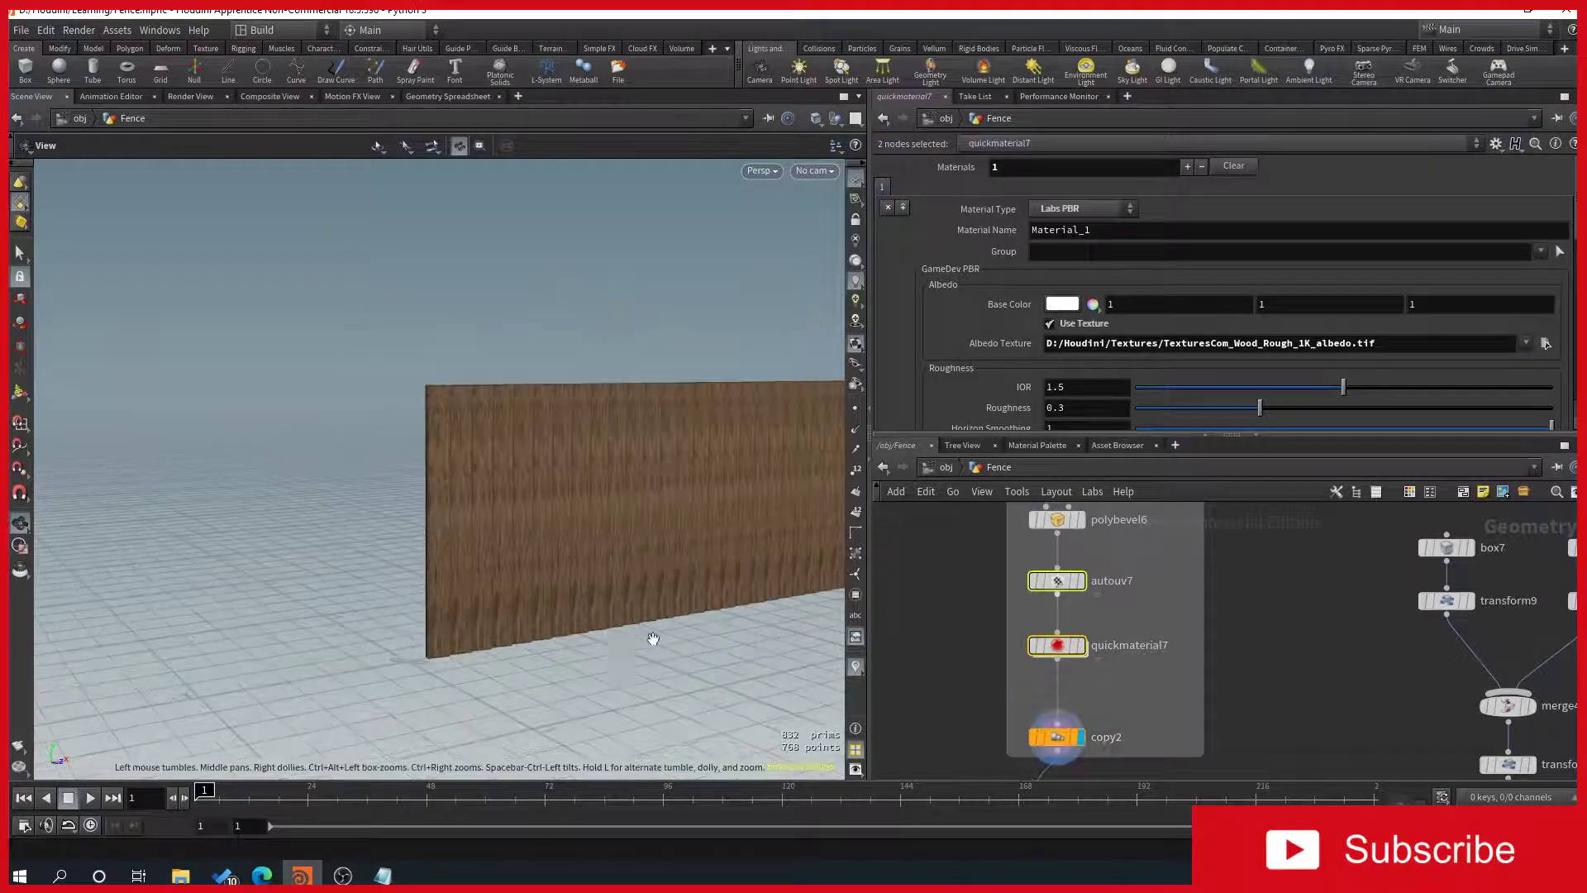
pyautogui.moveTo(651, 638); pyautogui.dragTo(493, 556)
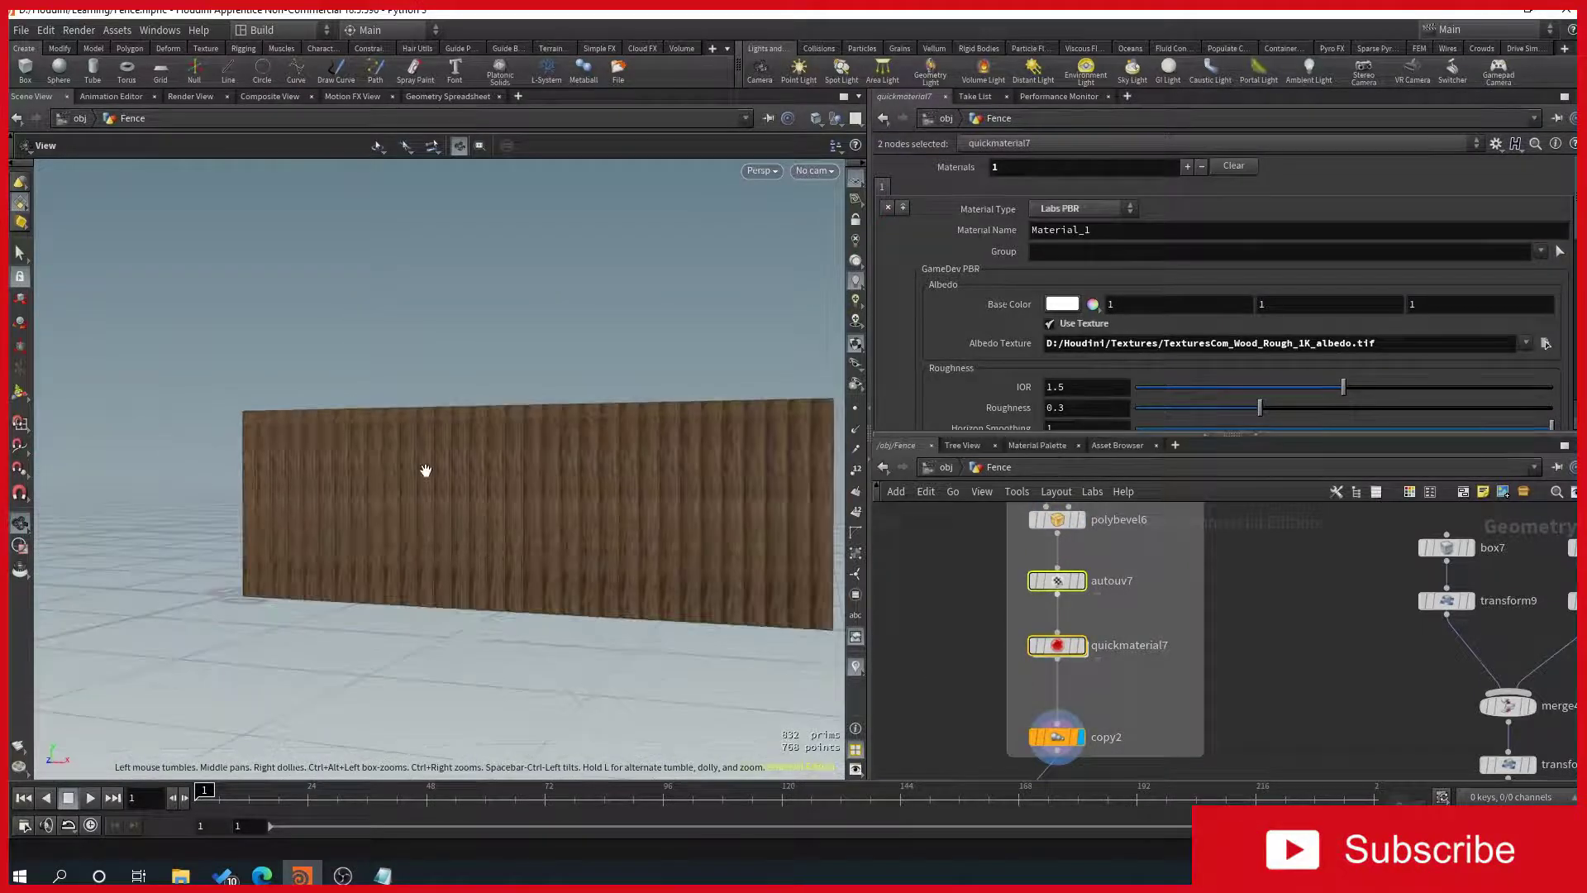
pyautogui.moveTo(473, 437); pyautogui.dragTo(311, 469)
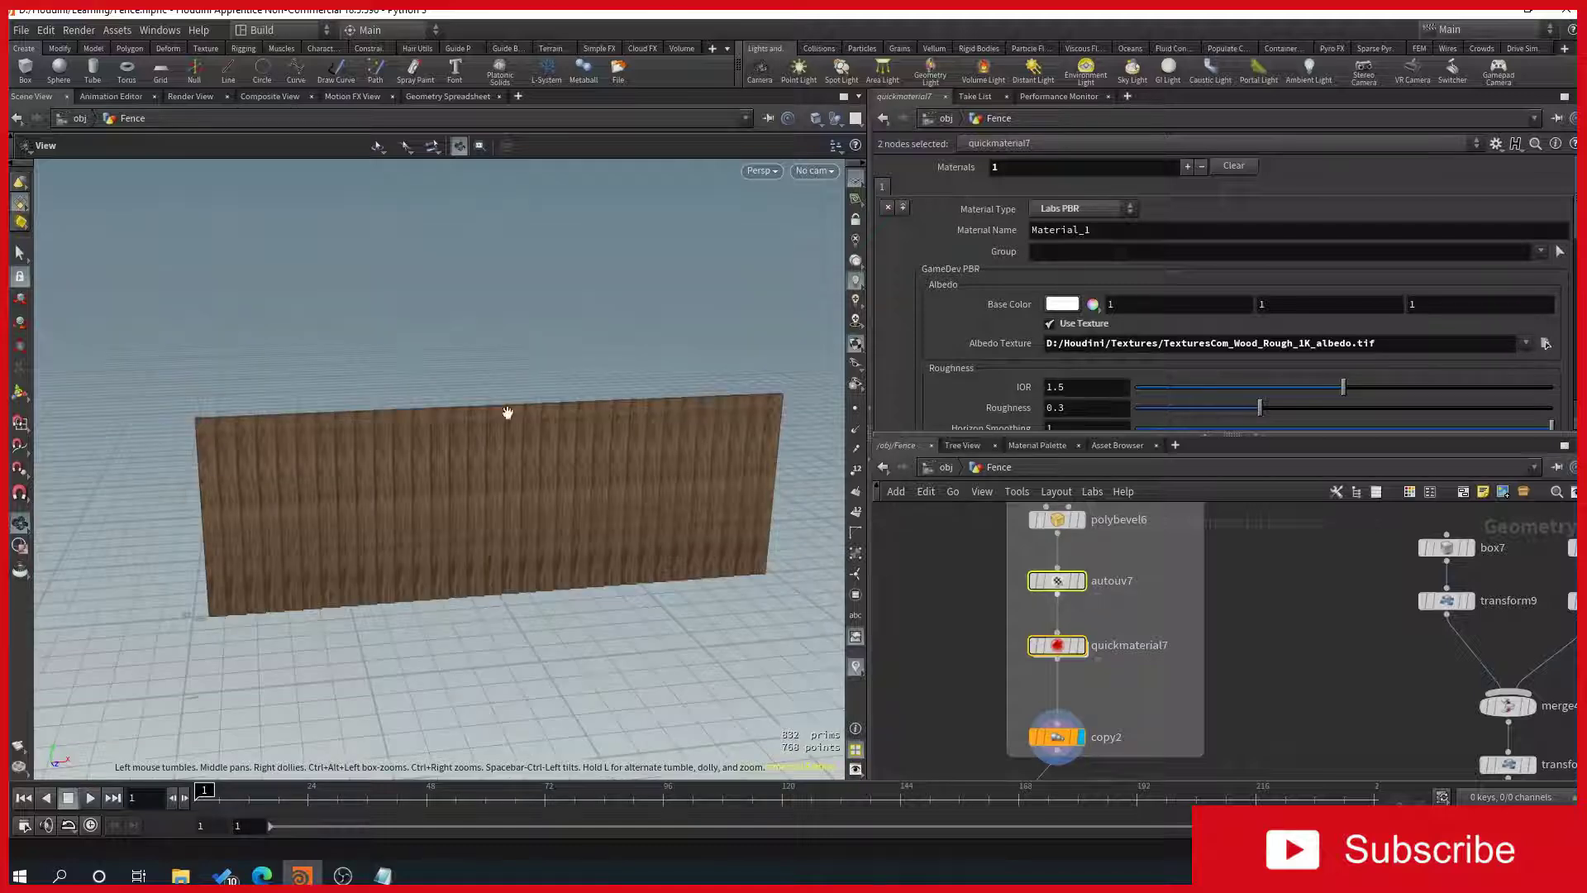
# Display merge3 and examine the assembled fence panel for parts that still lack a texture.
pyautogui.scroll(-3, 1150, 629)
pyautogui.moveTo(1150, 629); pyautogui.dragTo(1135, 537, button='middle')
pyautogui.scroll(3, 992, 686)
pyautogui.moveTo(992, 687); pyautogui.dragTo(992, 598, button='middle')
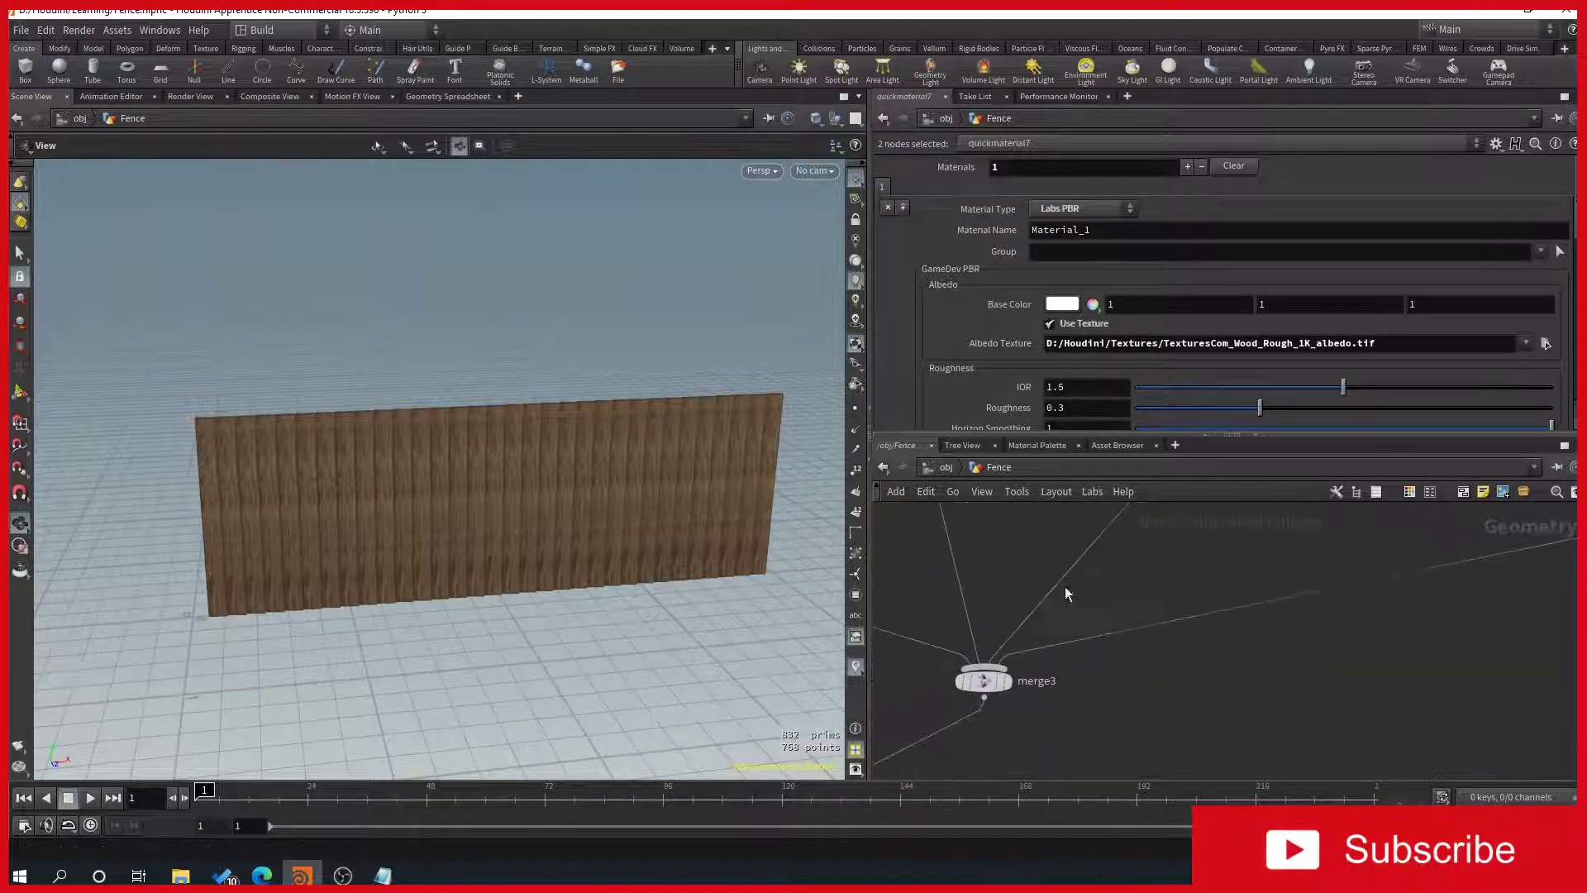
pyautogui.click(1009, 680)
pyautogui.moveTo(383, 610); pyautogui.dragTo(196, 291)
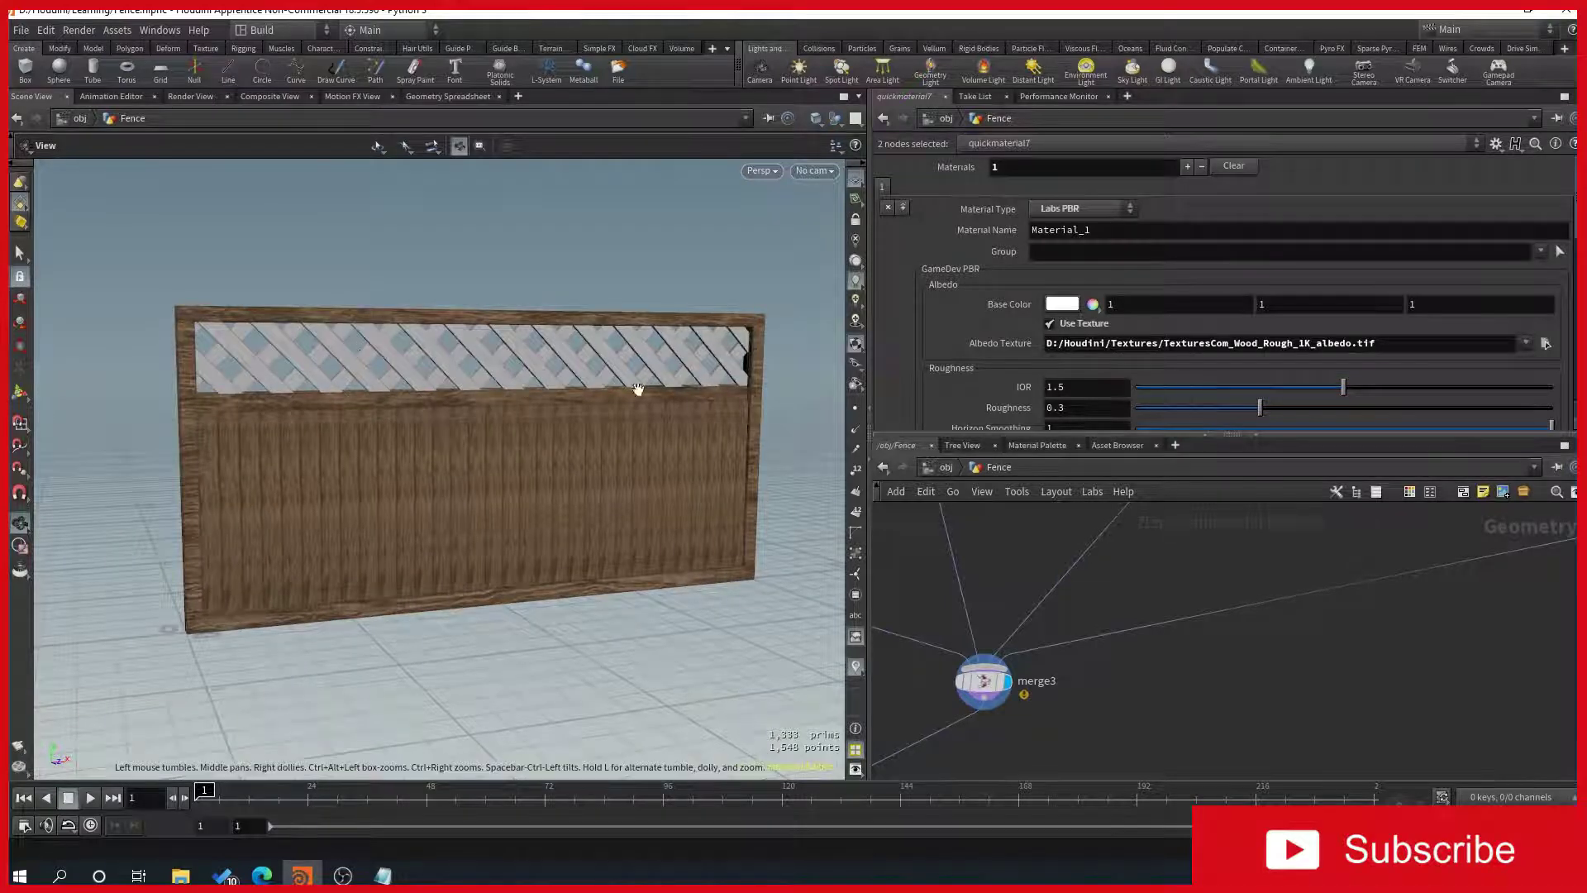
# Make room in the lattice network between merge4 and transform11 by moving the boxes, their transforms and merge4 away.
pyautogui.moveTo(1211, 596); pyautogui.dragTo(591, 786, button='middle')
pyautogui.scroll(-1, 1066, 660)
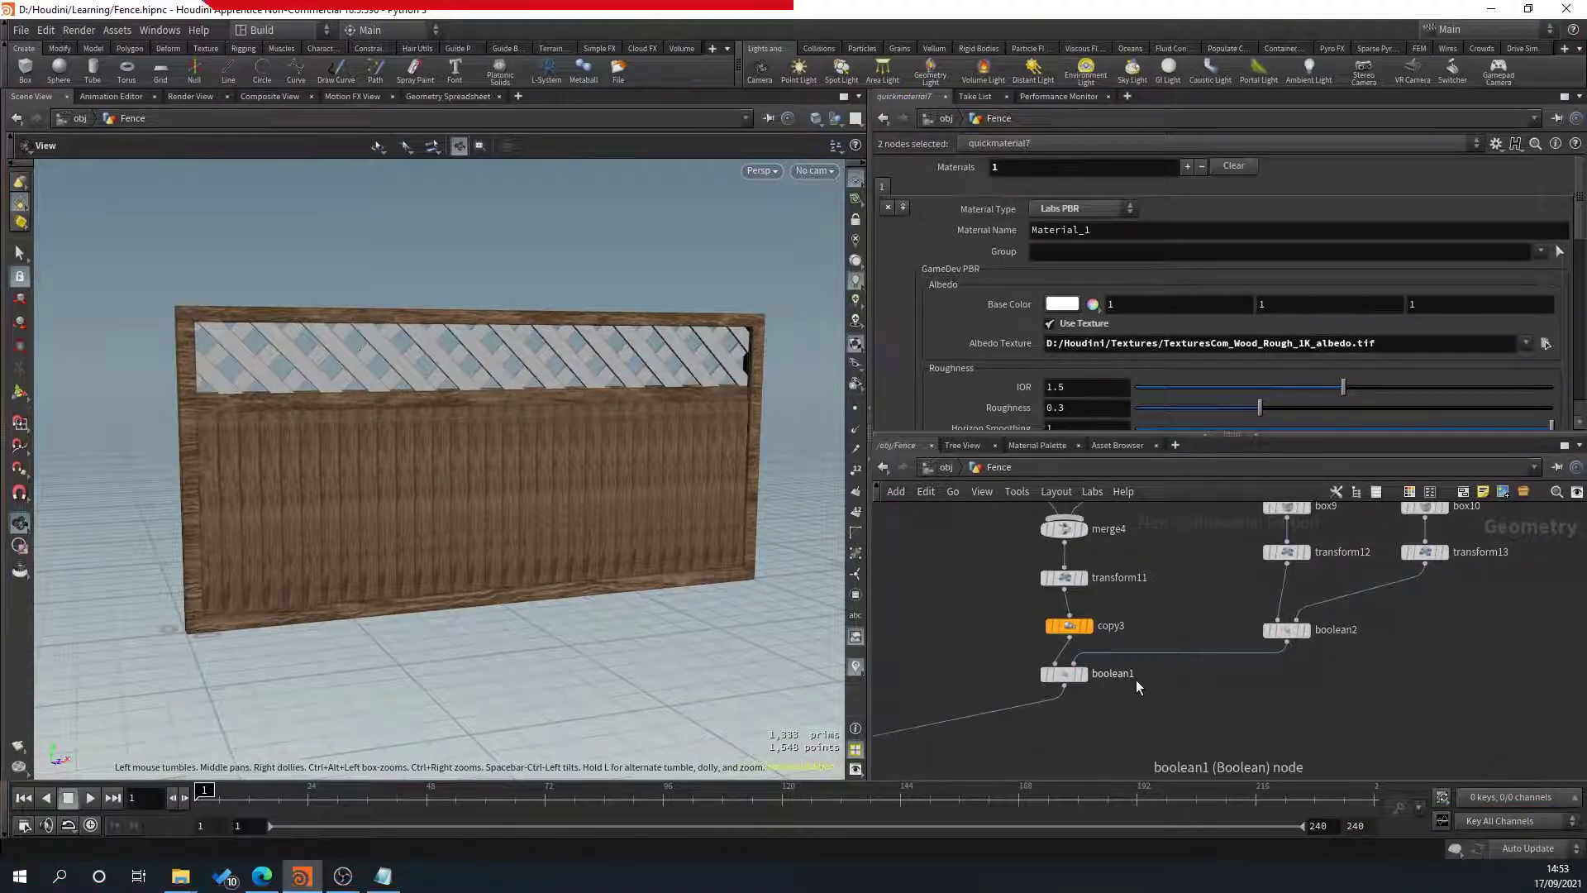
pyautogui.scroll(-3, 1137, 681)
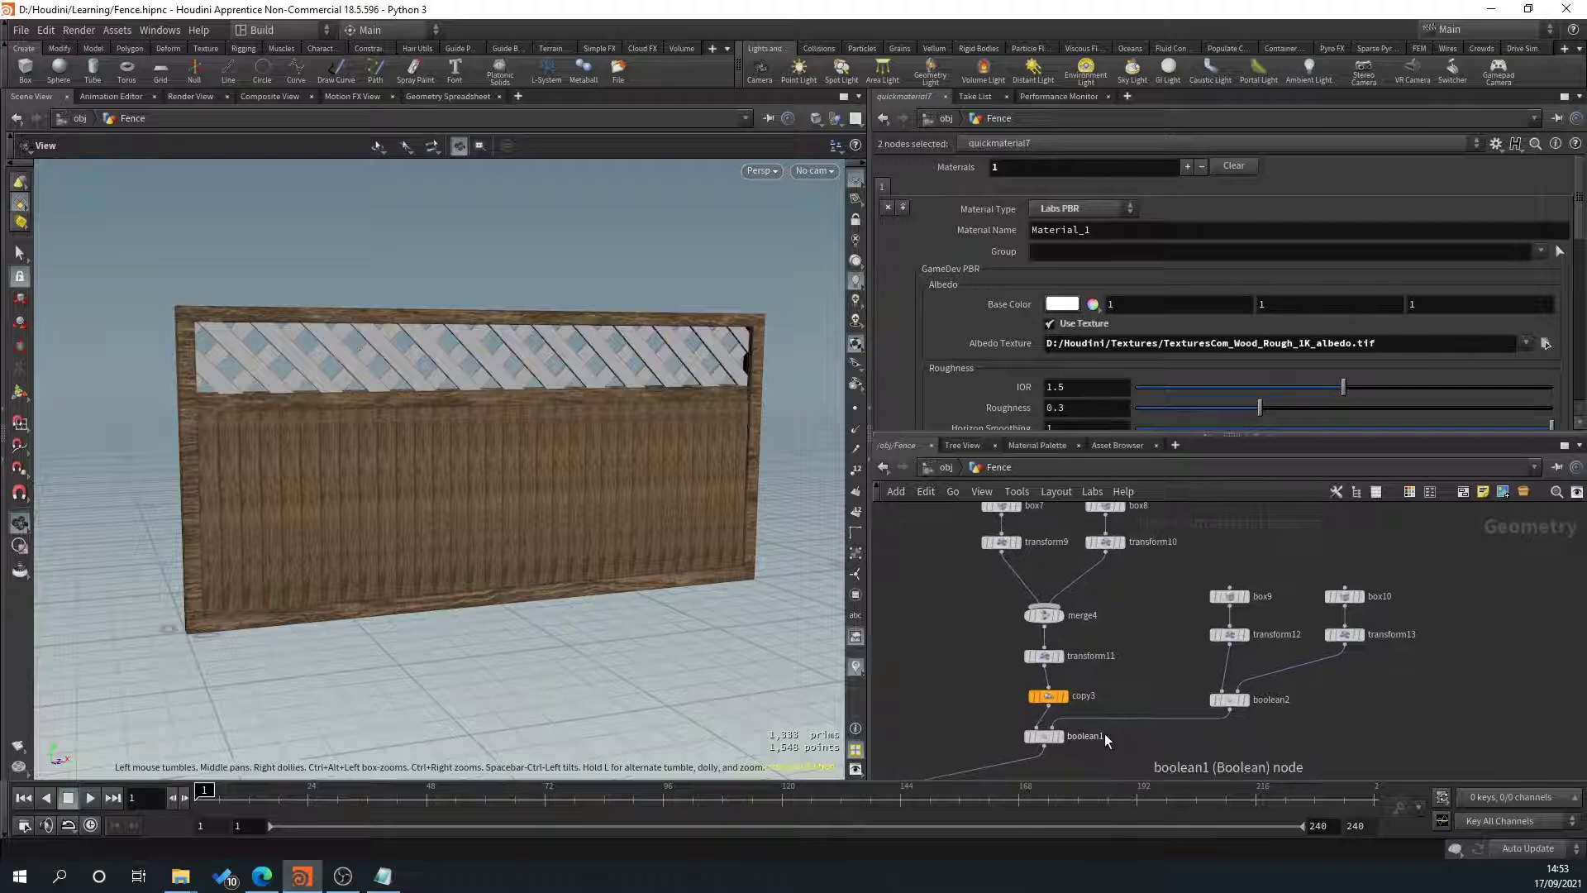
pyautogui.scroll(-4, 1104, 734)
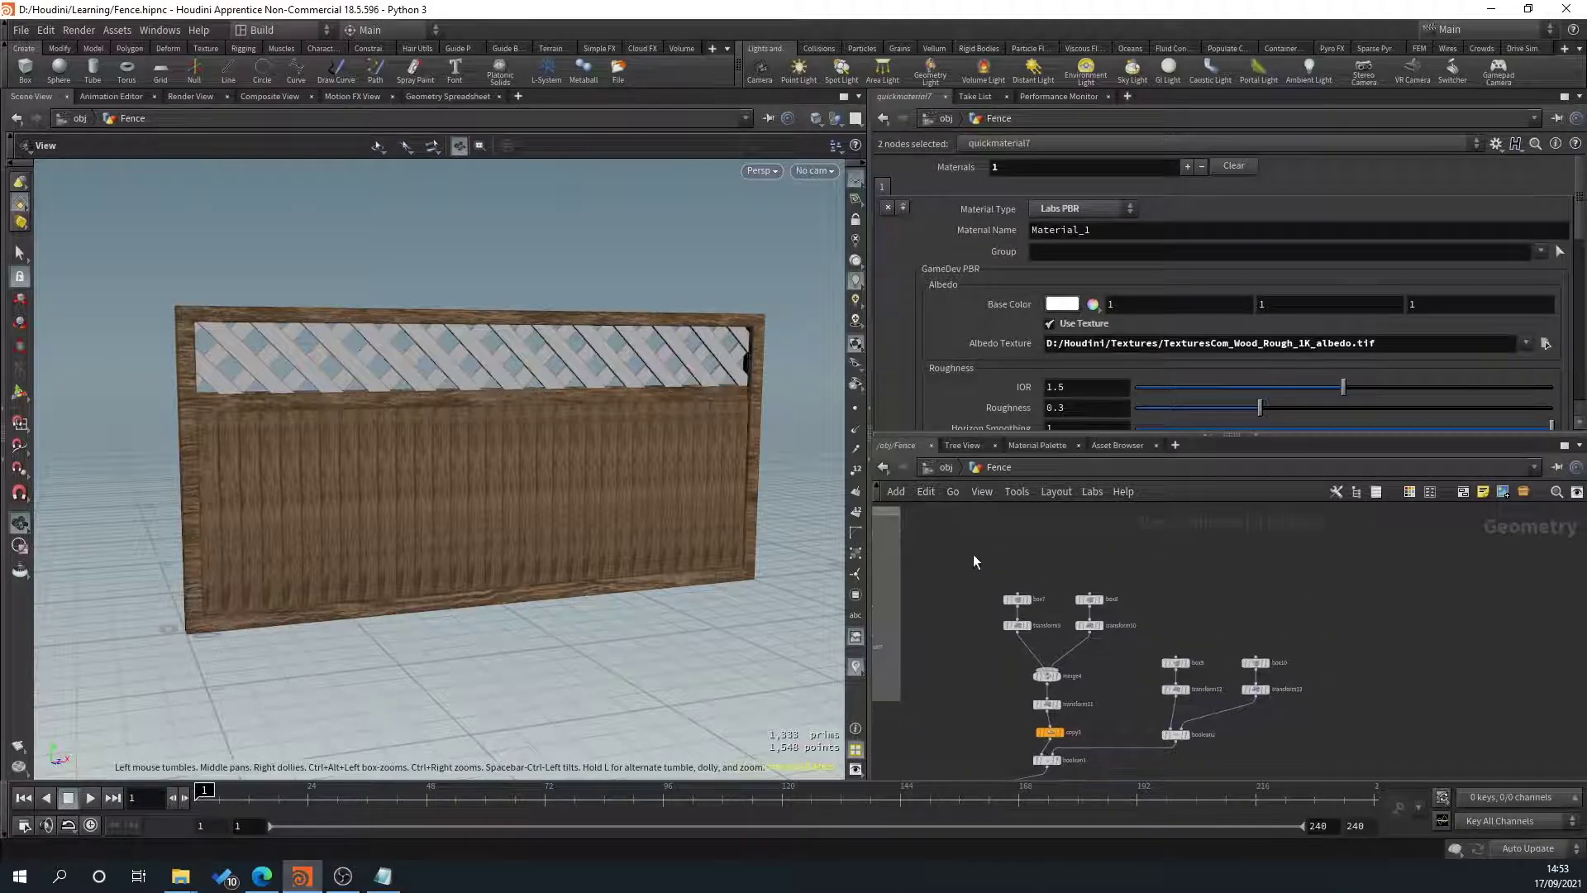
pyautogui.moveTo(973, 555); pyautogui.dragTo(1039, 722)
pyautogui.click(1078, 670)
pyautogui.scroll(2, 1078, 668)
# Paste the Auto UV and Quick Material pair and insert it between merge4 and transform11 to texture the lattice.
pyautogui.hotkey('ctrl', 'v')
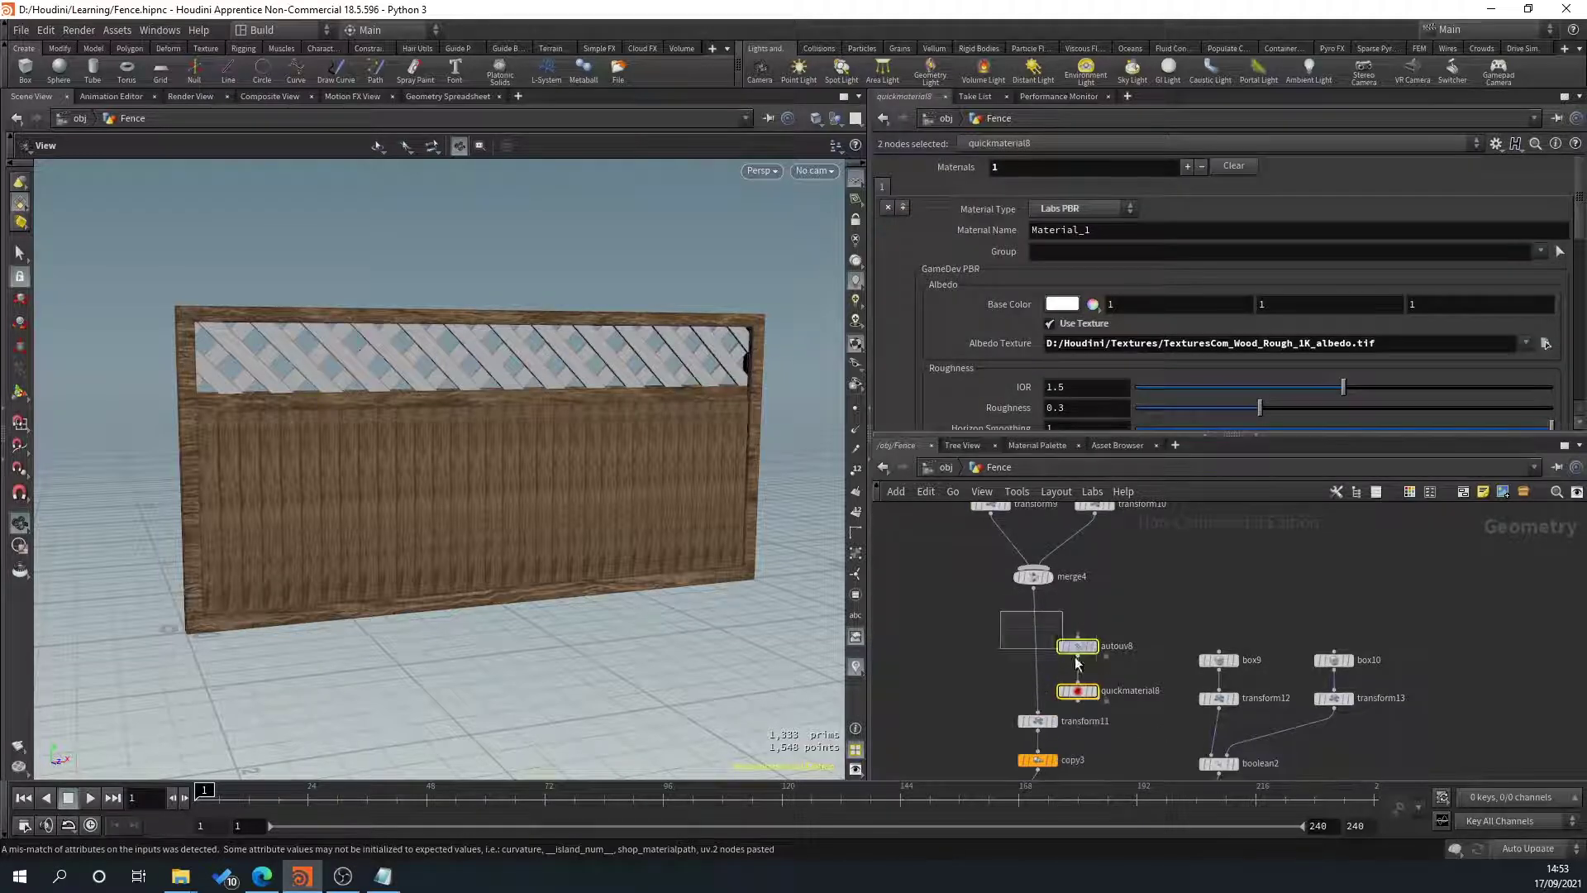
pyautogui.click(1078, 635)
pyautogui.press('Escape')
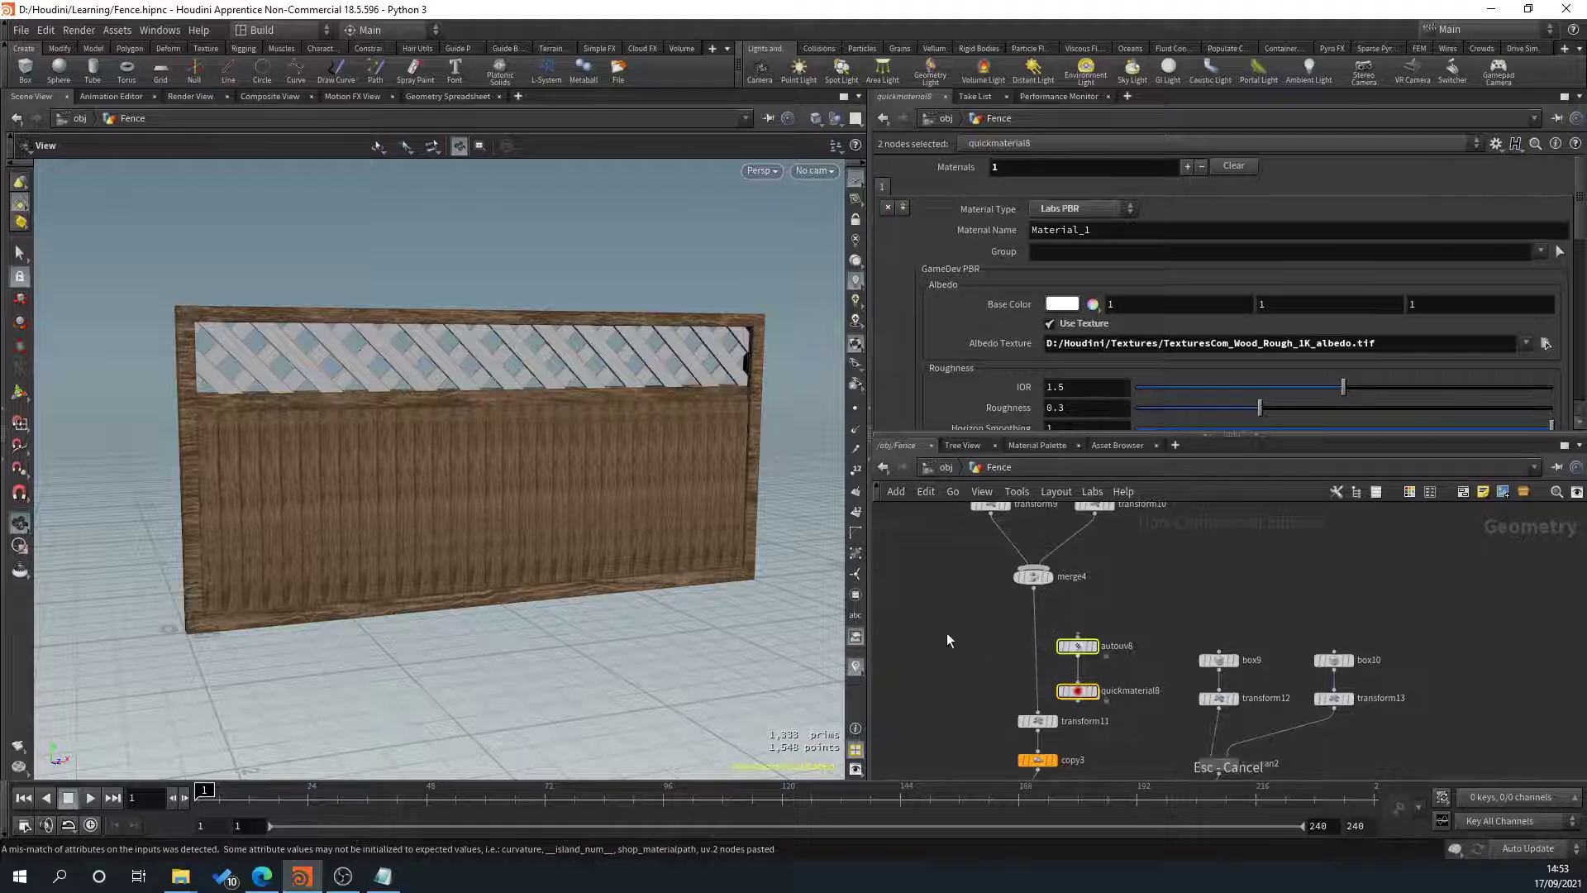
pyautogui.click(946, 638)
pyautogui.moveTo(1073, 624); pyautogui.dragTo(1088, 707)
pyautogui.moveTo(1083, 694); pyautogui.dragTo(1044, 695)
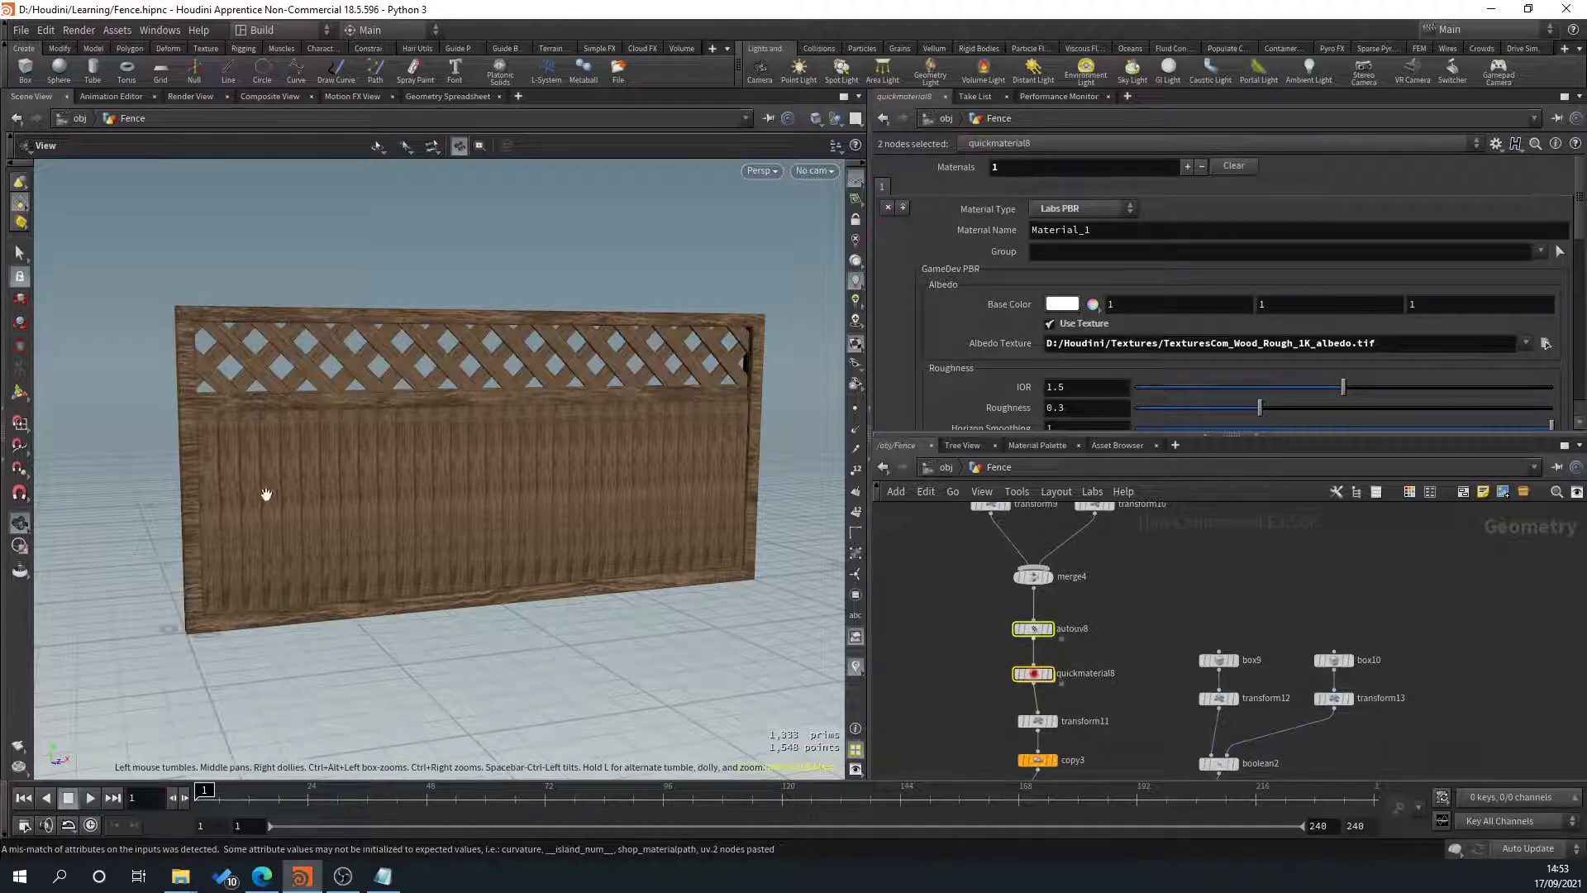
# Display copytopoints2 and examine the wood texture on the full fence from several distances.
pyautogui.scroll(-4, 970, 646)
pyautogui.moveTo(1075, 727); pyautogui.dragTo(1378, 591, button='middle')
pyautogui.moveTo(1087, 666); pyautogui.dragTo(1208, 570, button='middle')
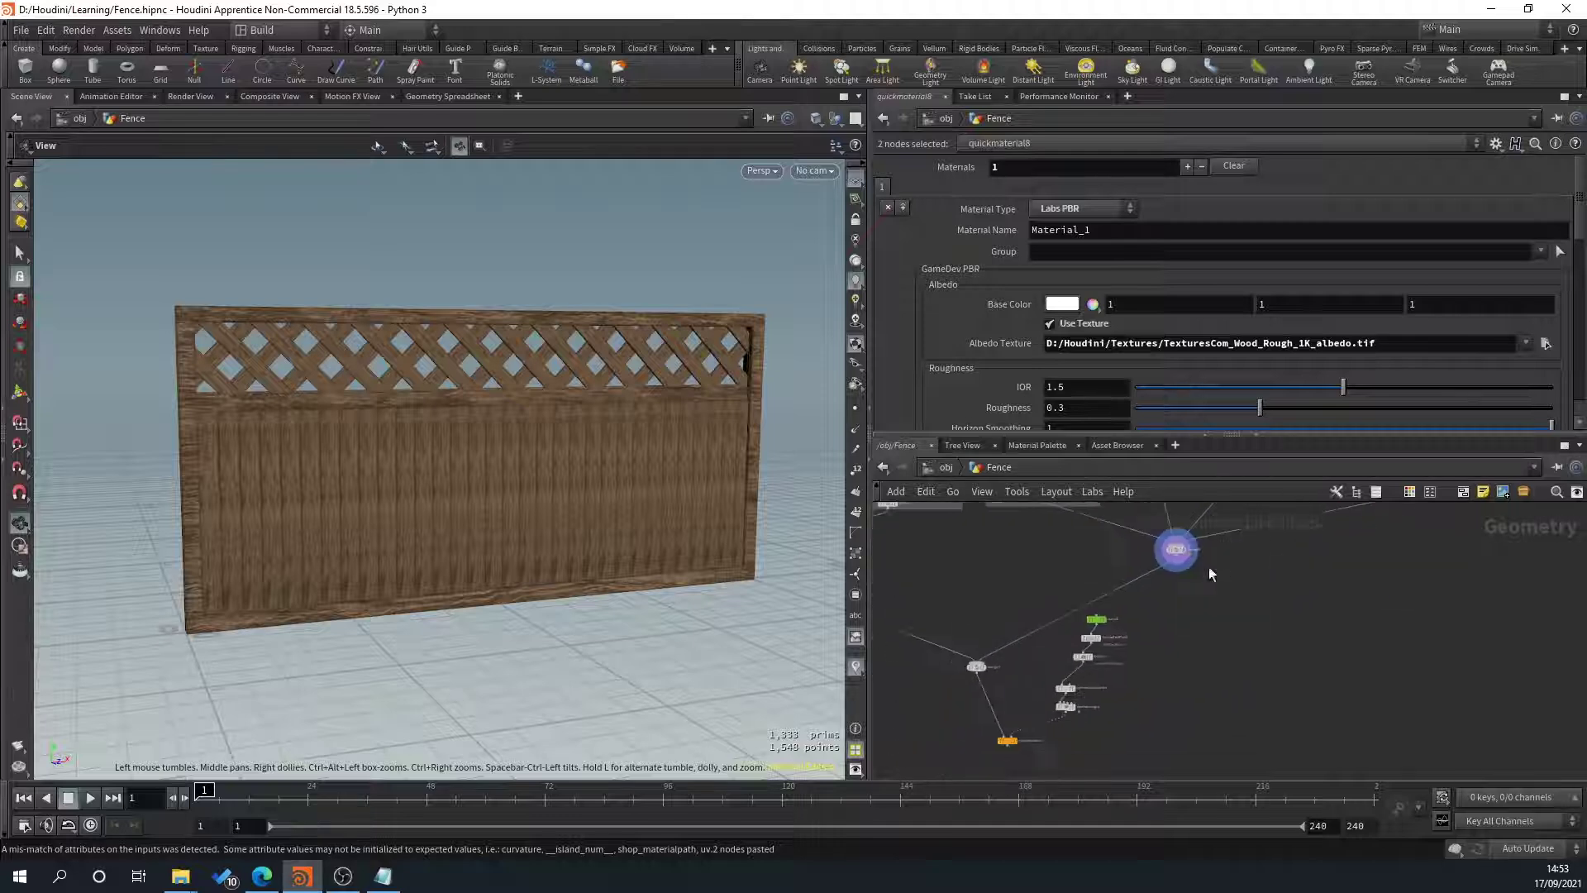
pyautogui.scroll(3, 1018, 722)
pyautogui.moveTo(1016, 768); pyautogui.dragTo(1086, 666, button='middle')
pyautogui.scroll(2, 1087, 680)
pyautogui.scroll(1, 1087, 679)
pyautogui.click(1080, 641)
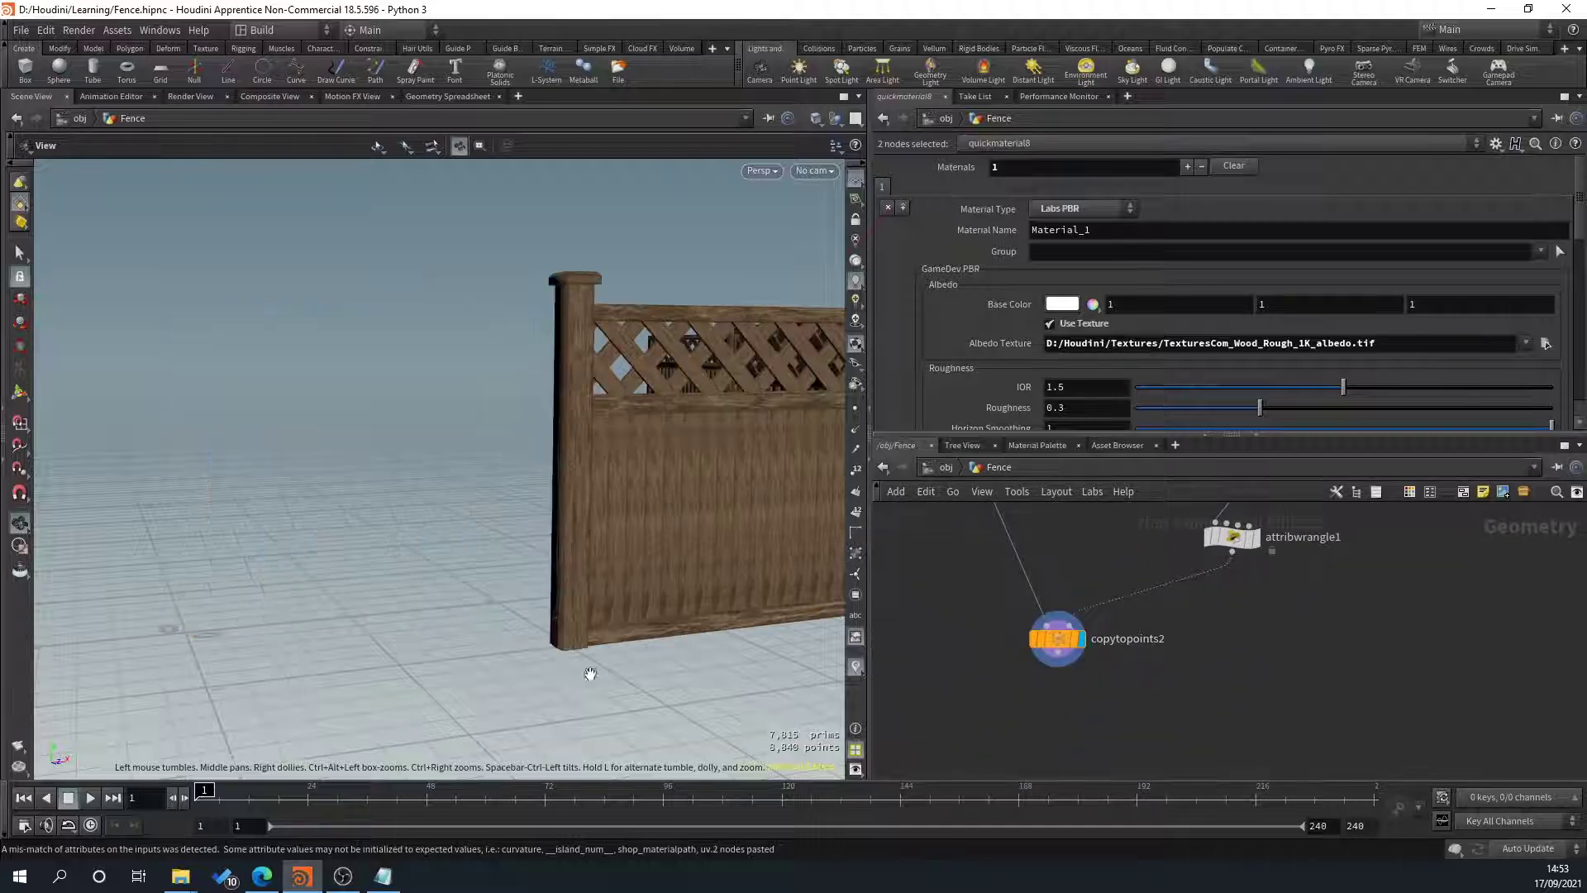
pyautogui.moveTo(640, 657)
pyautogui.mouseDown()
pyautogui.moveTo(677, 698)
pyautogui.moveTo(728, 595)
pyautogui.moveTo(489, 595)
pyautogui.moveTo(435, 624)
pyautogui.moveTo(560, 610)
pyautogui.moveTo(477, 637)
pyautogui.moveTo(708, 603)
pyautogui.moveTo(478, 673)
pyautogui.moveTo(532, 666)
pyautogui.moveTo(364, 592)
pyautogui.moveTo(645, 642)
pyautogui.mouseUp()
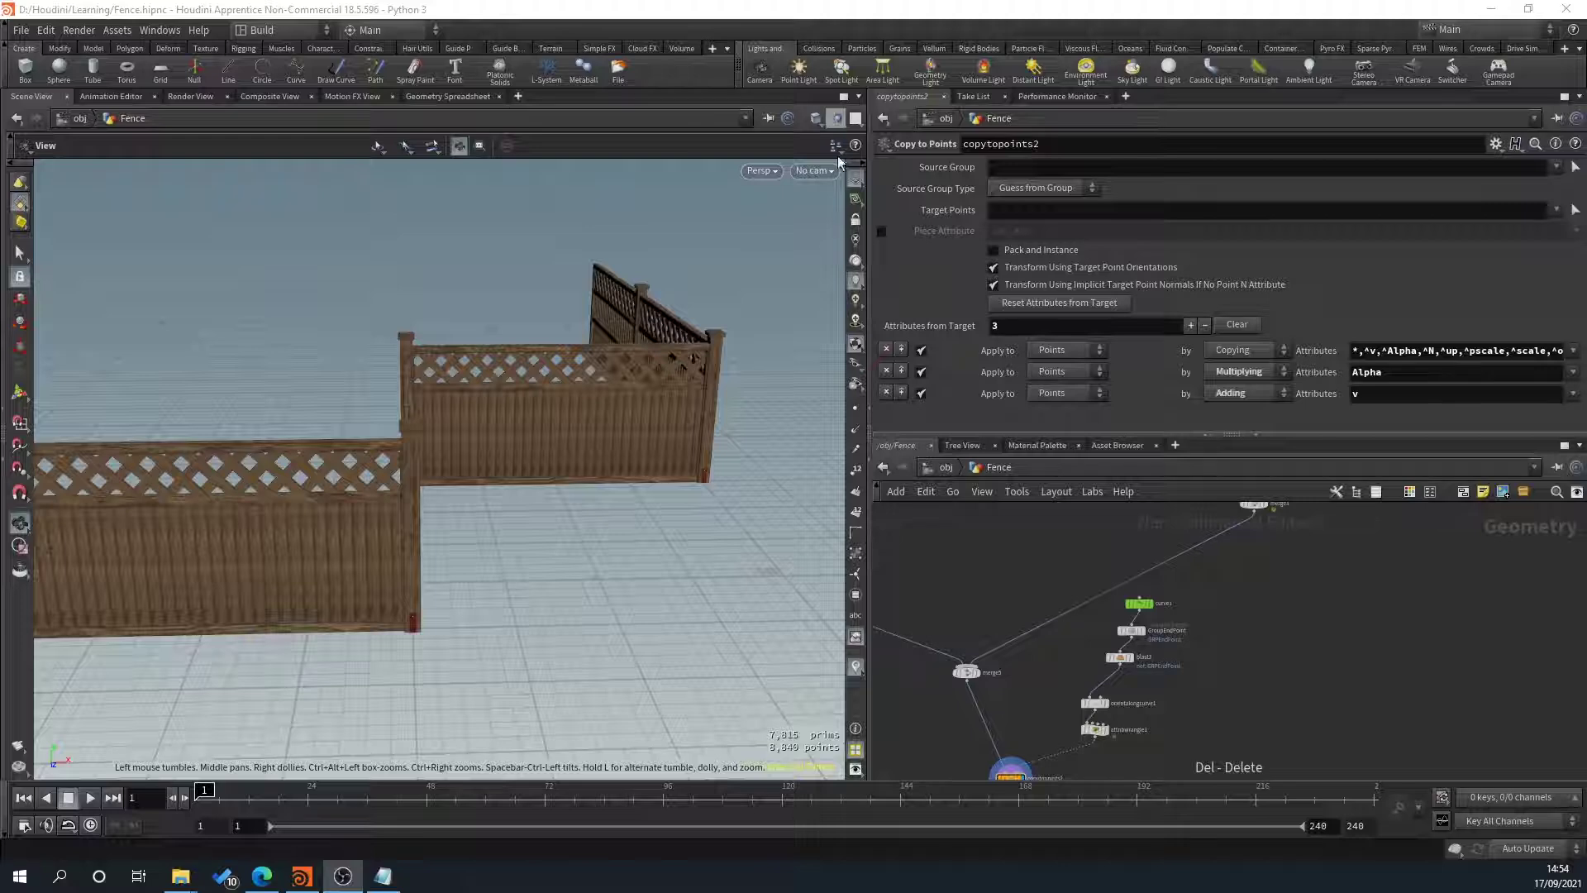
pyautogui.moveTo(365, 626); pyautogui.dragTo(337, 542)
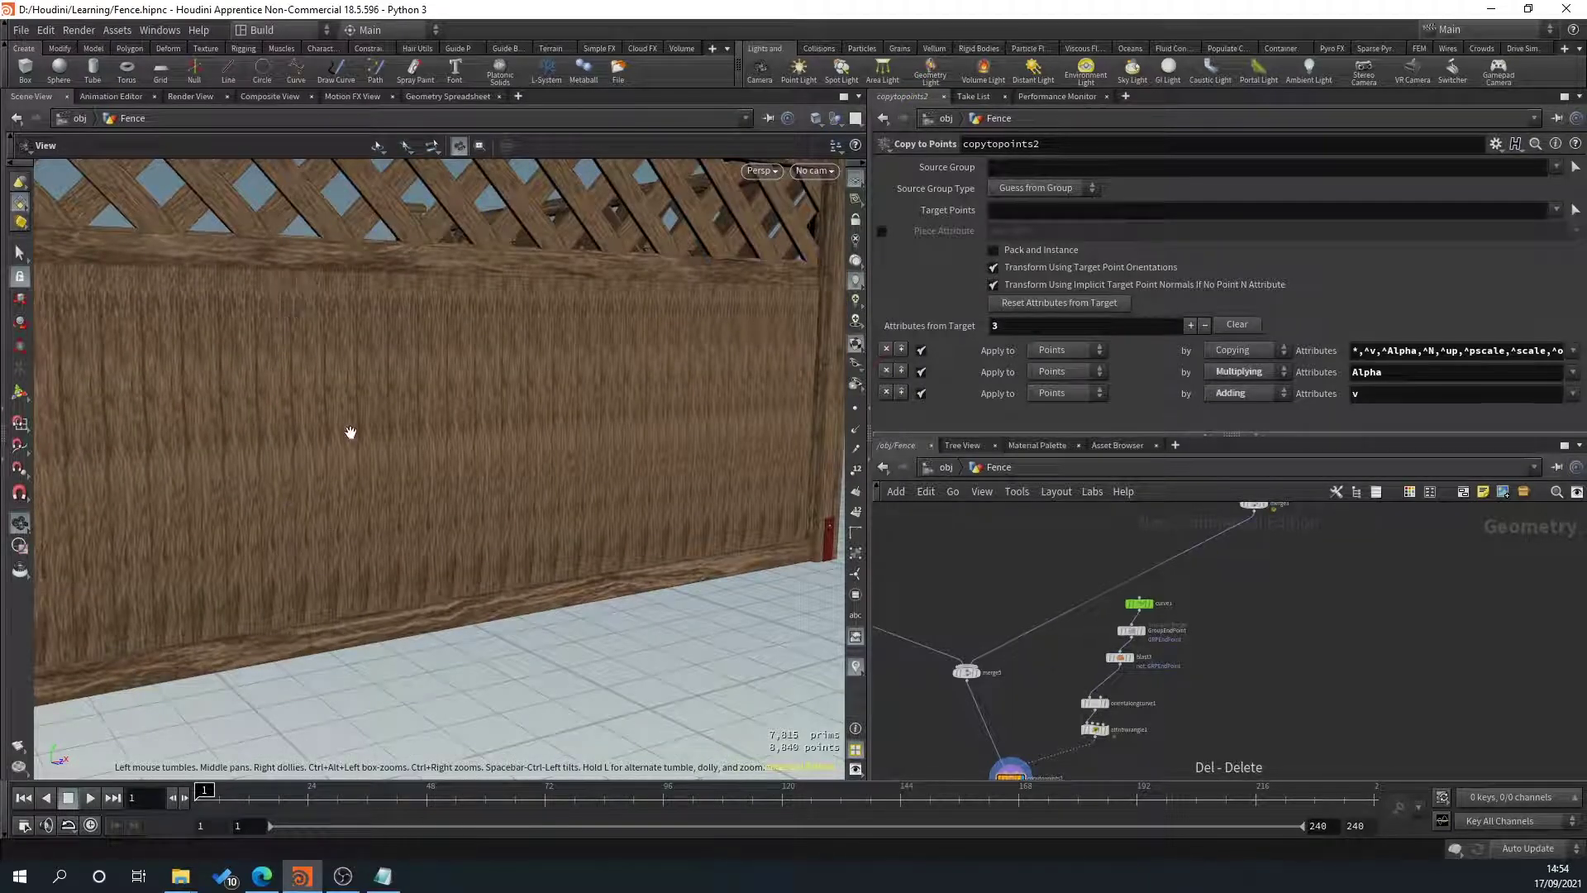
pyautogui.moveTo(351, 432); pyautogui.dragTo(392, 491)
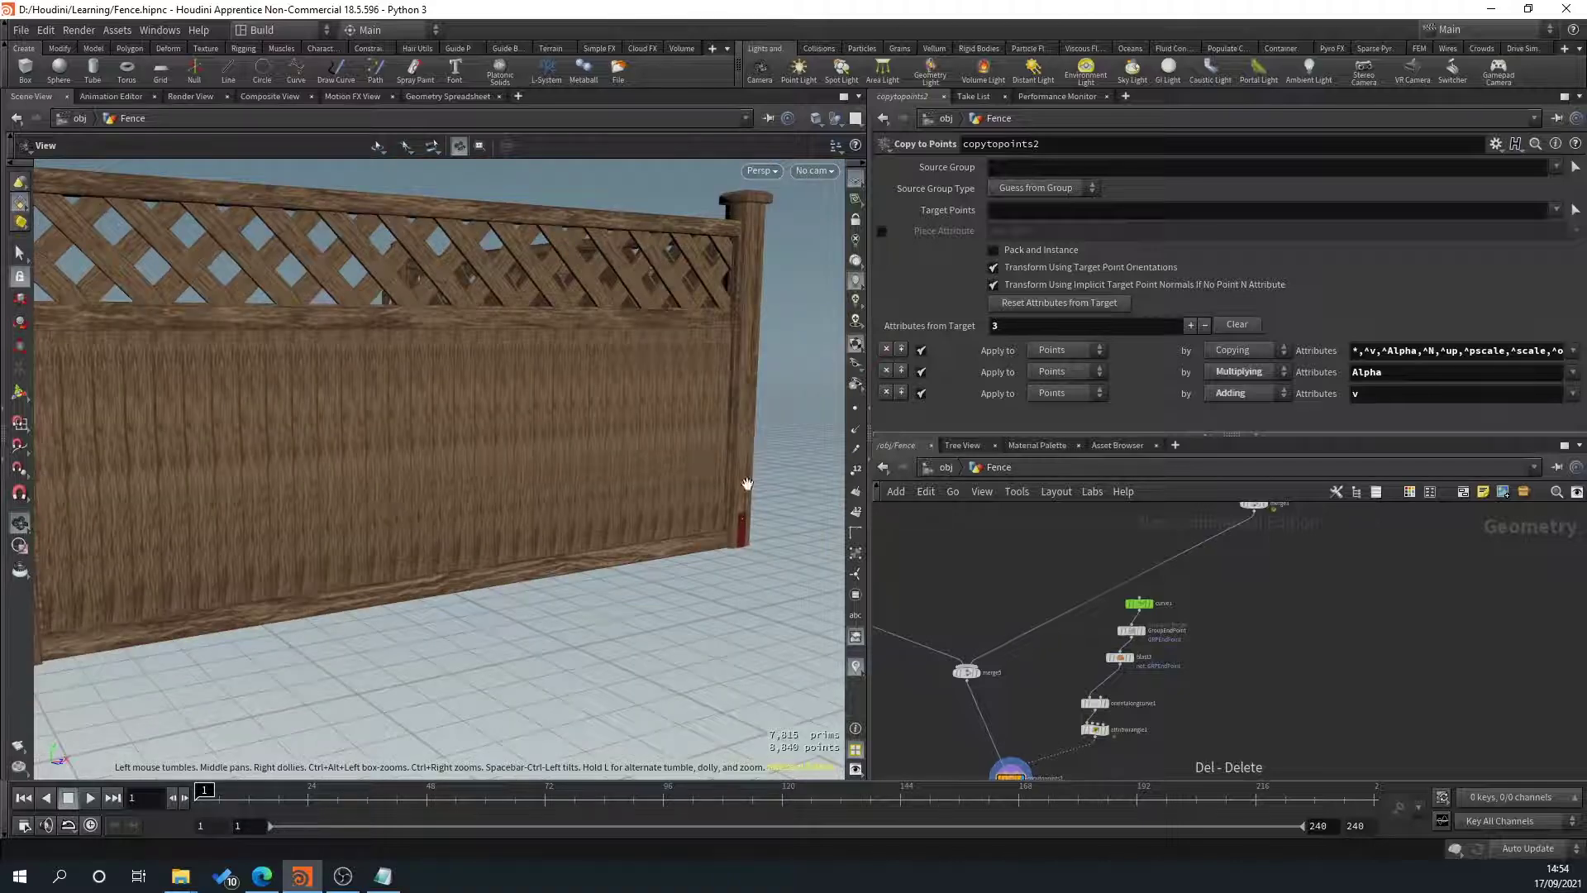
pyautogui.moveTo(748, 484); pyautogui.dragTo(521, 473)
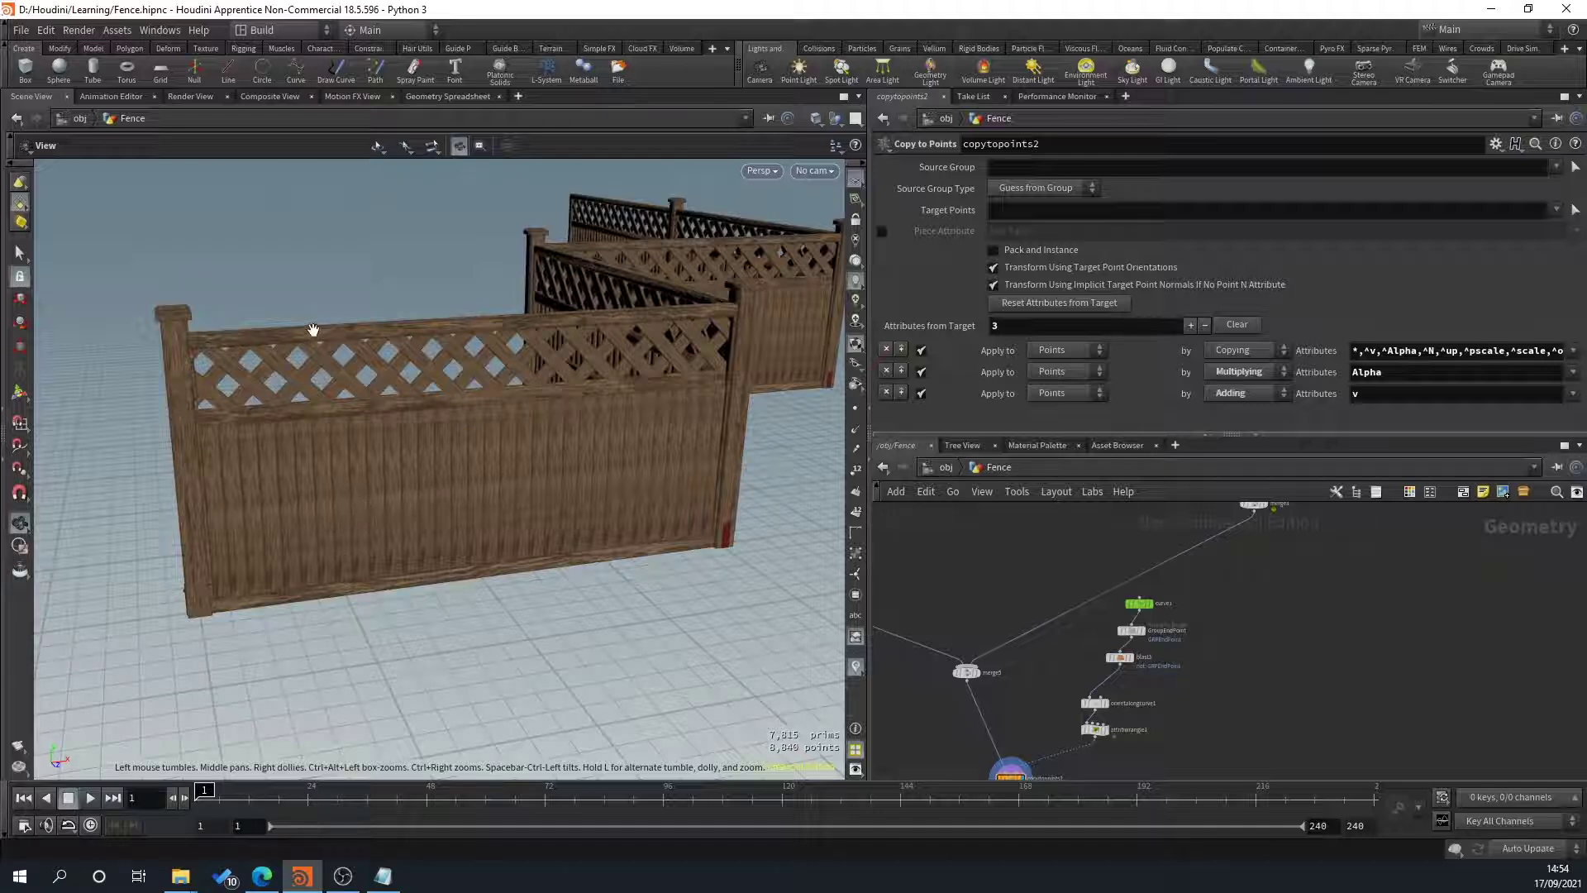
# Insert an Attribute Randomize node between merge5 and copytopoints2.
pyautogui.moveTo(1019, 676); pyautogui.dragTo(1078, 573, button='middle')
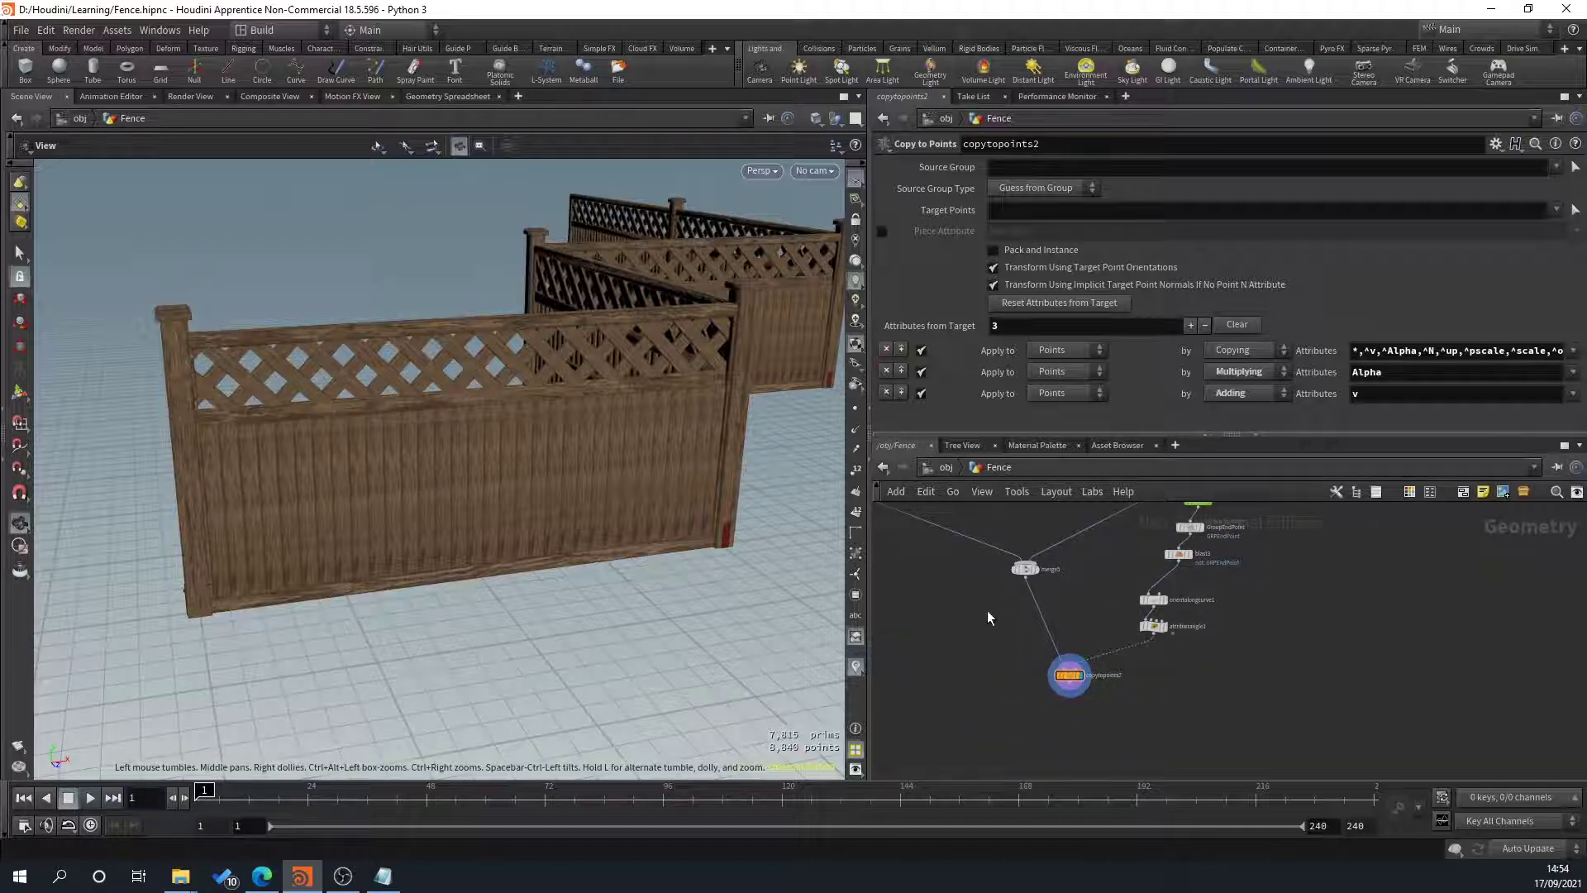
pyautogui.scroll(3, 1024, 622)
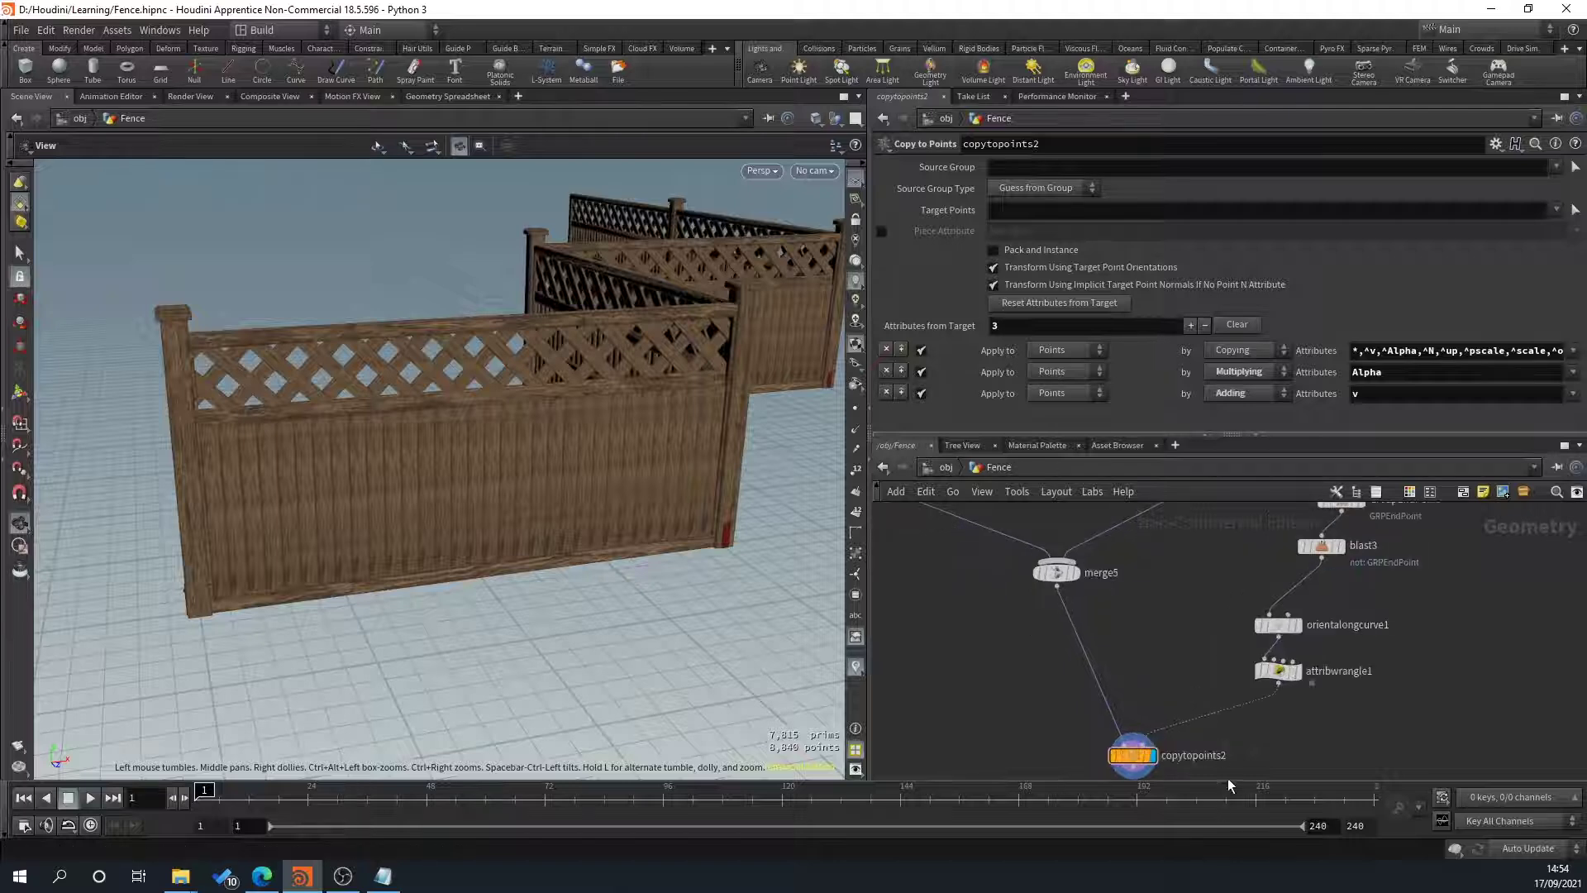
pyautogui.moveTo(1228, 775); pyautogui.dragTo(1221, 739, button='middle')
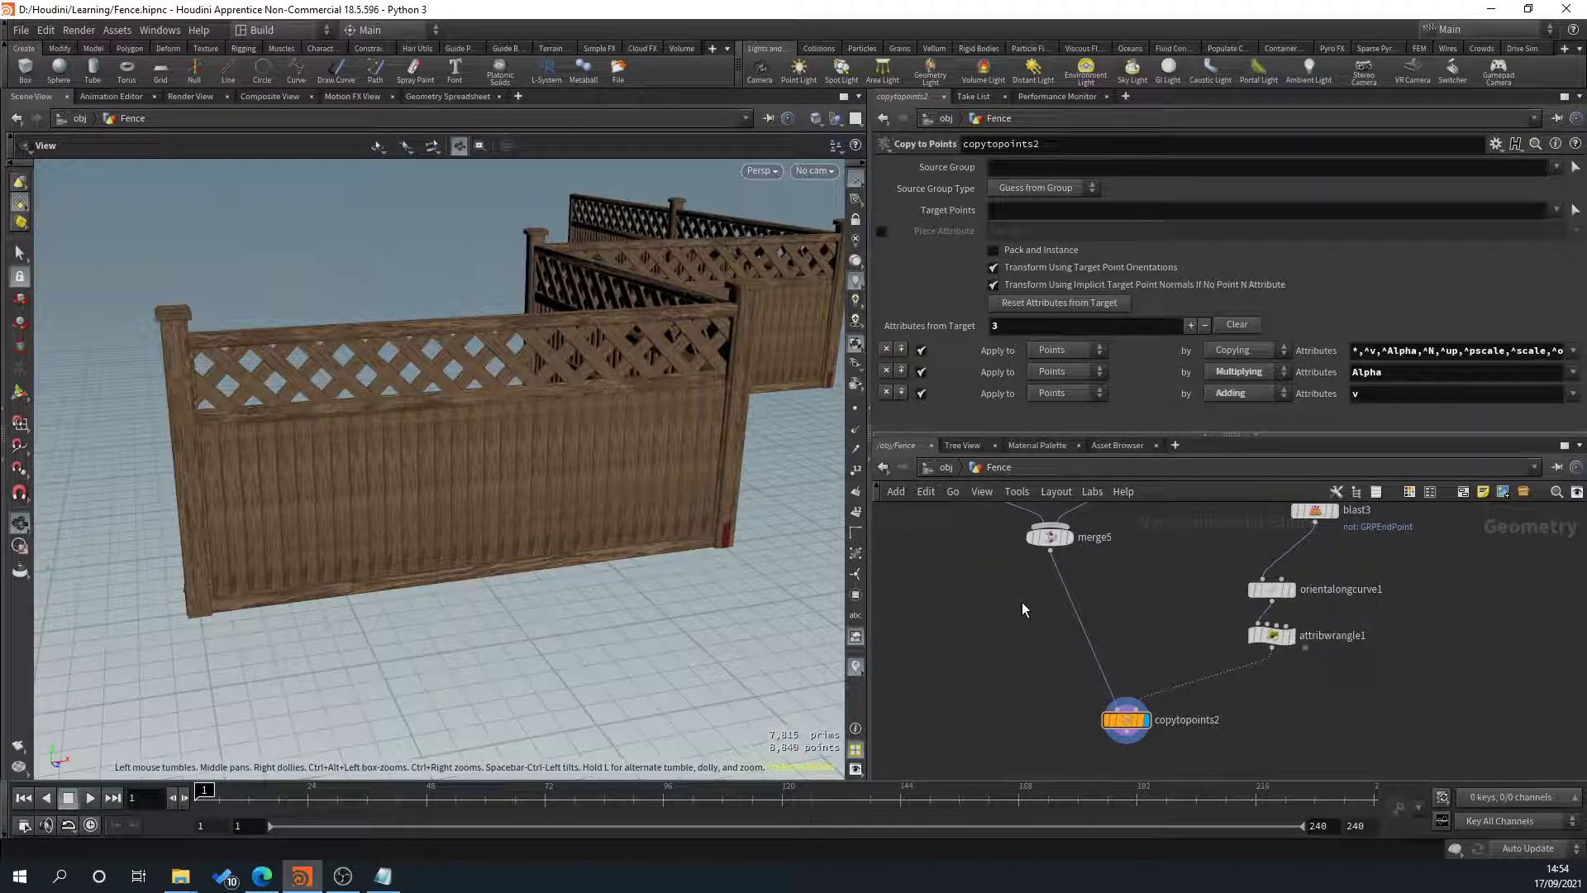
pyautogui.press('Tab')
pyautogui.write('rand')
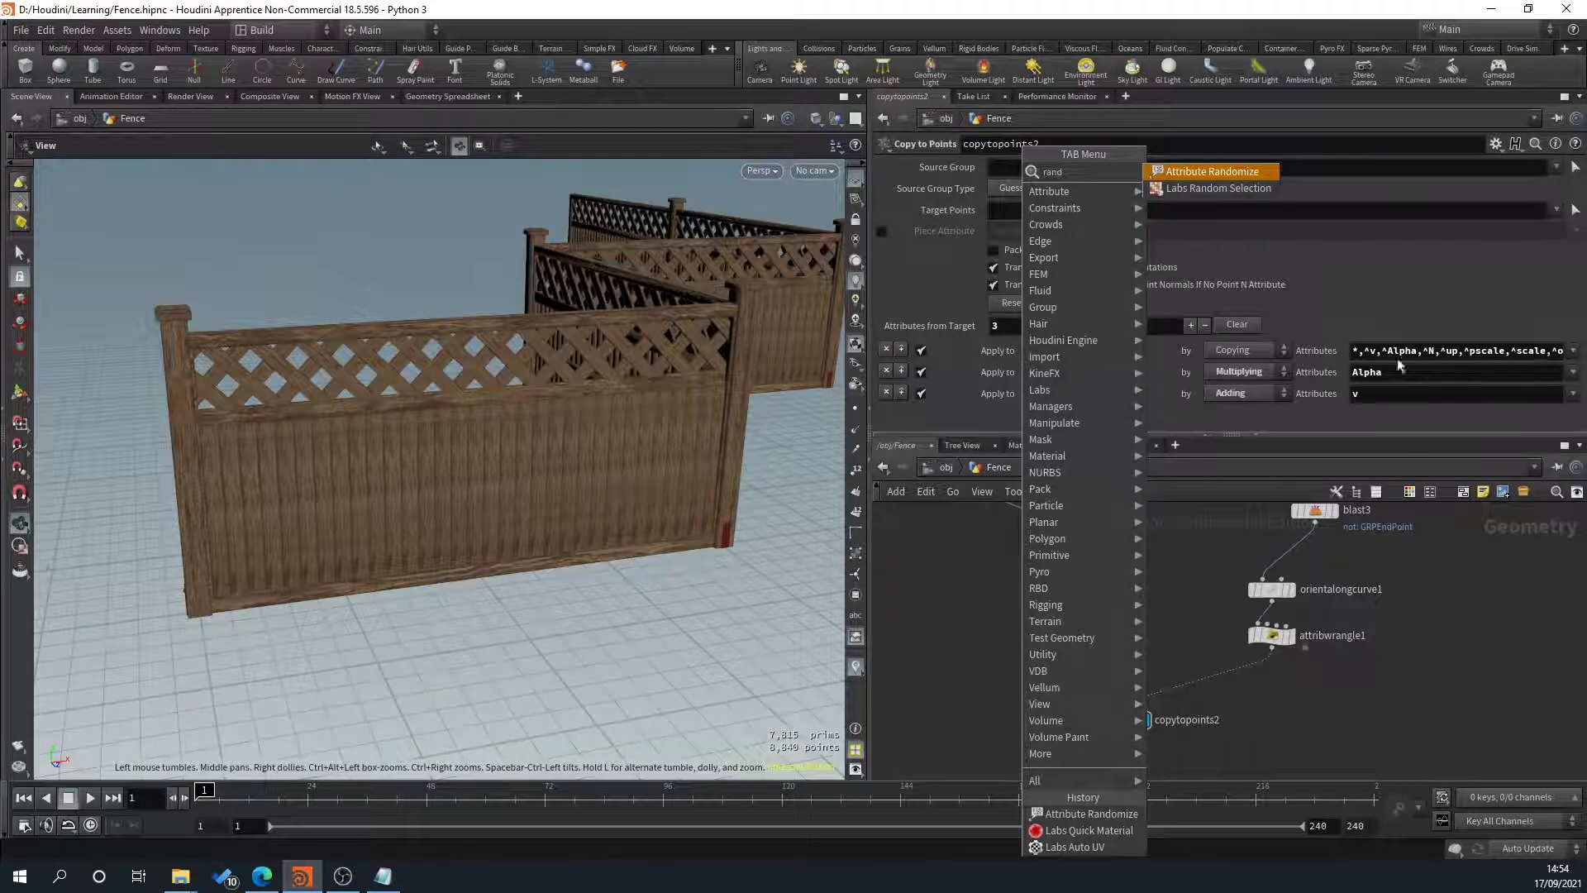
pyautogui.click(1223, 172)
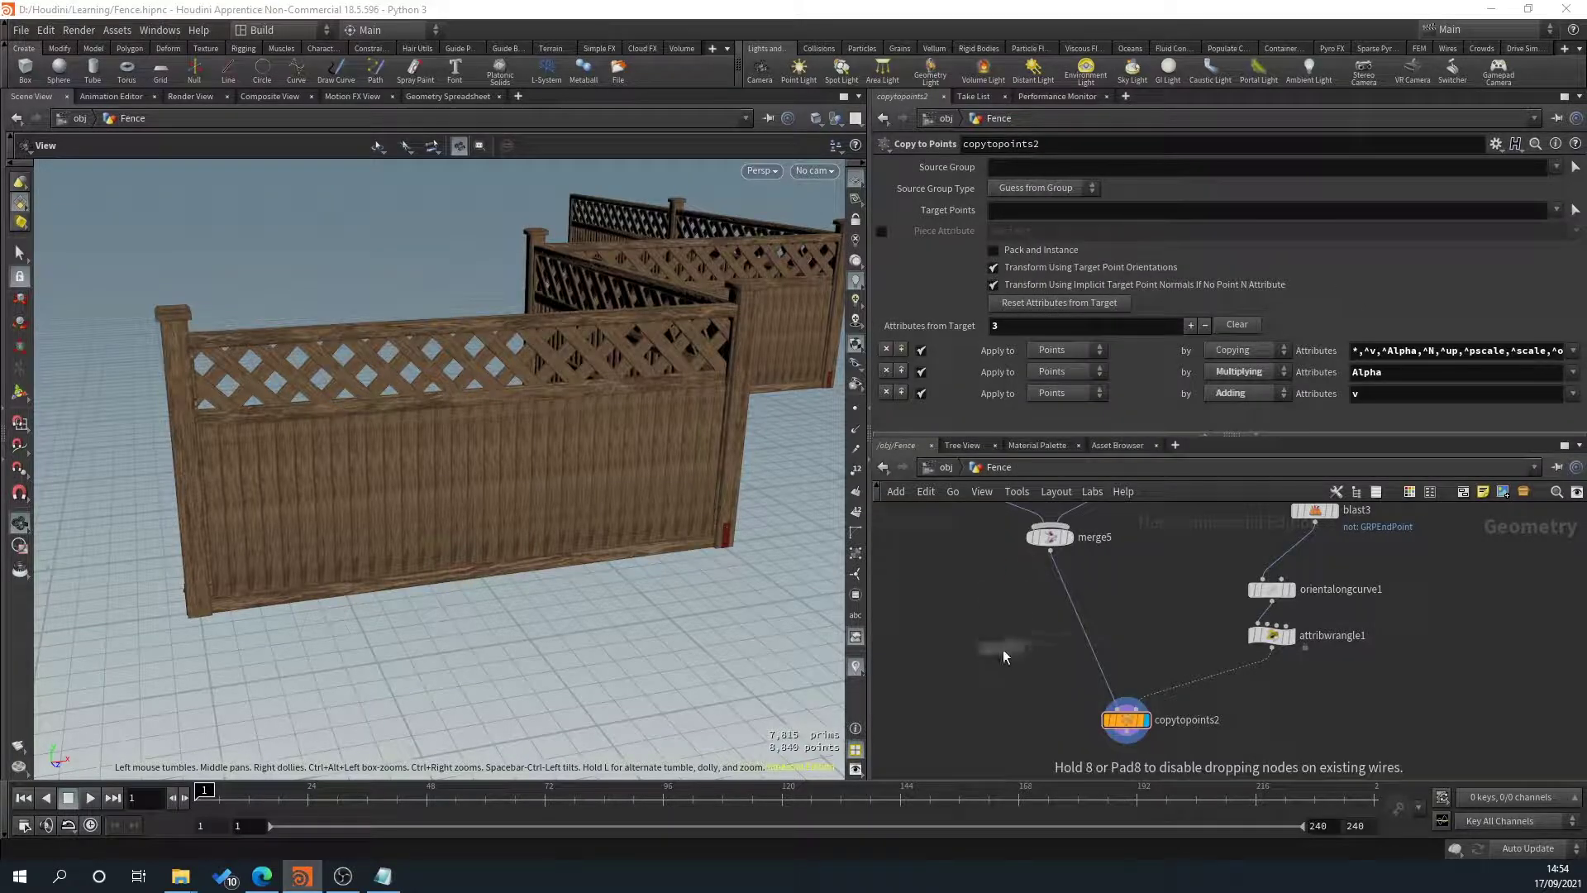
pyautogui.click(1073, 621)
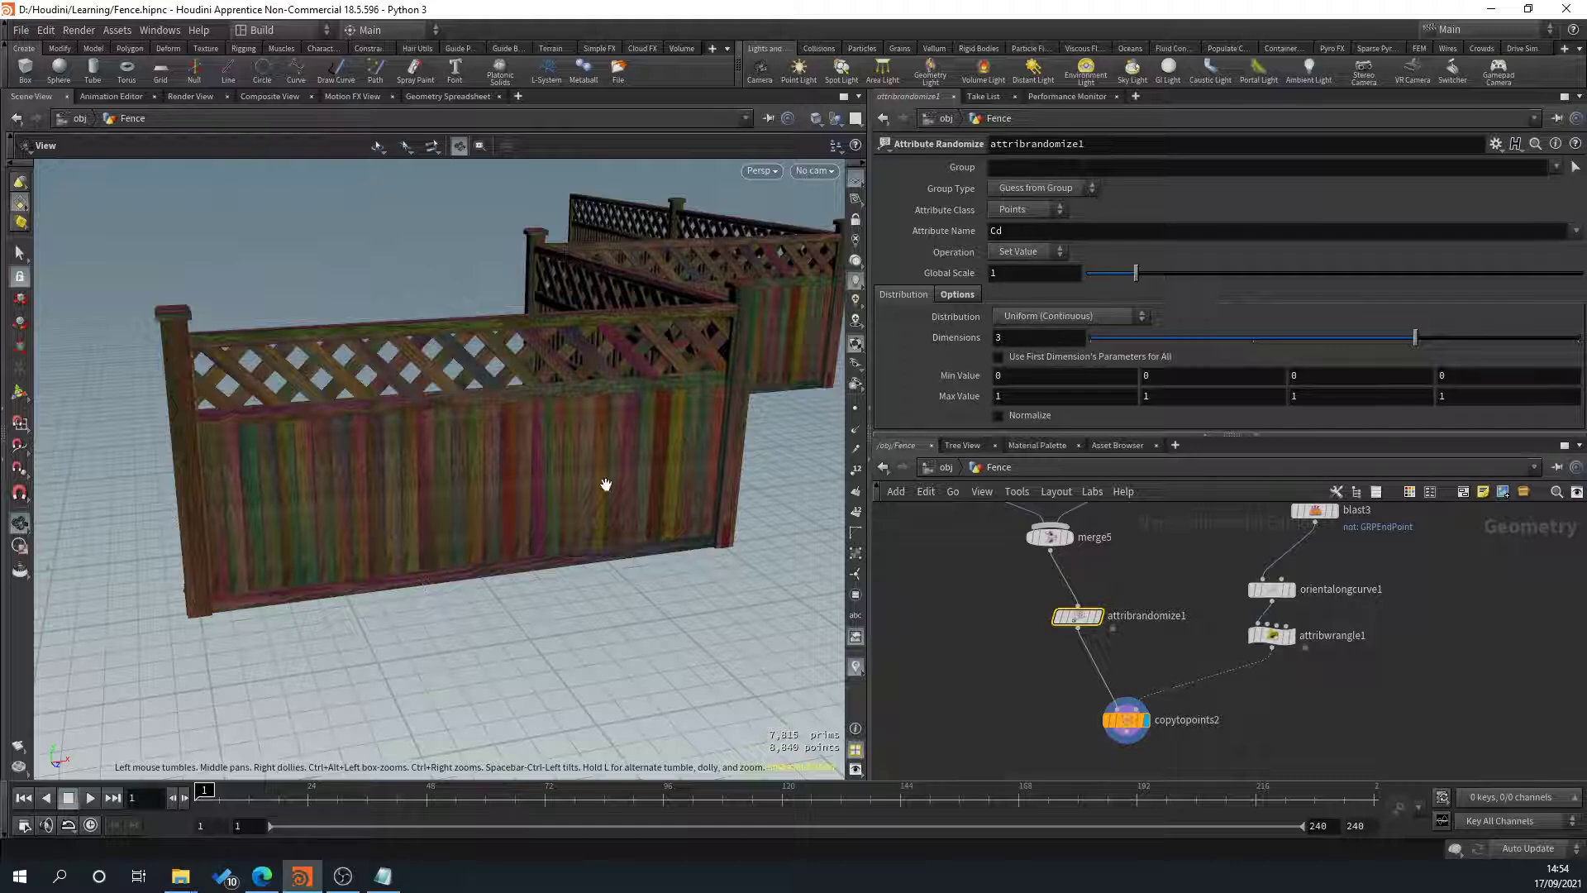
# Try a higher first Max Value for the random Cd color, and reset it to 1.
pyautogui.scroll(3, 606, 485)
pyautogui.scroll(-3, 624, 504)
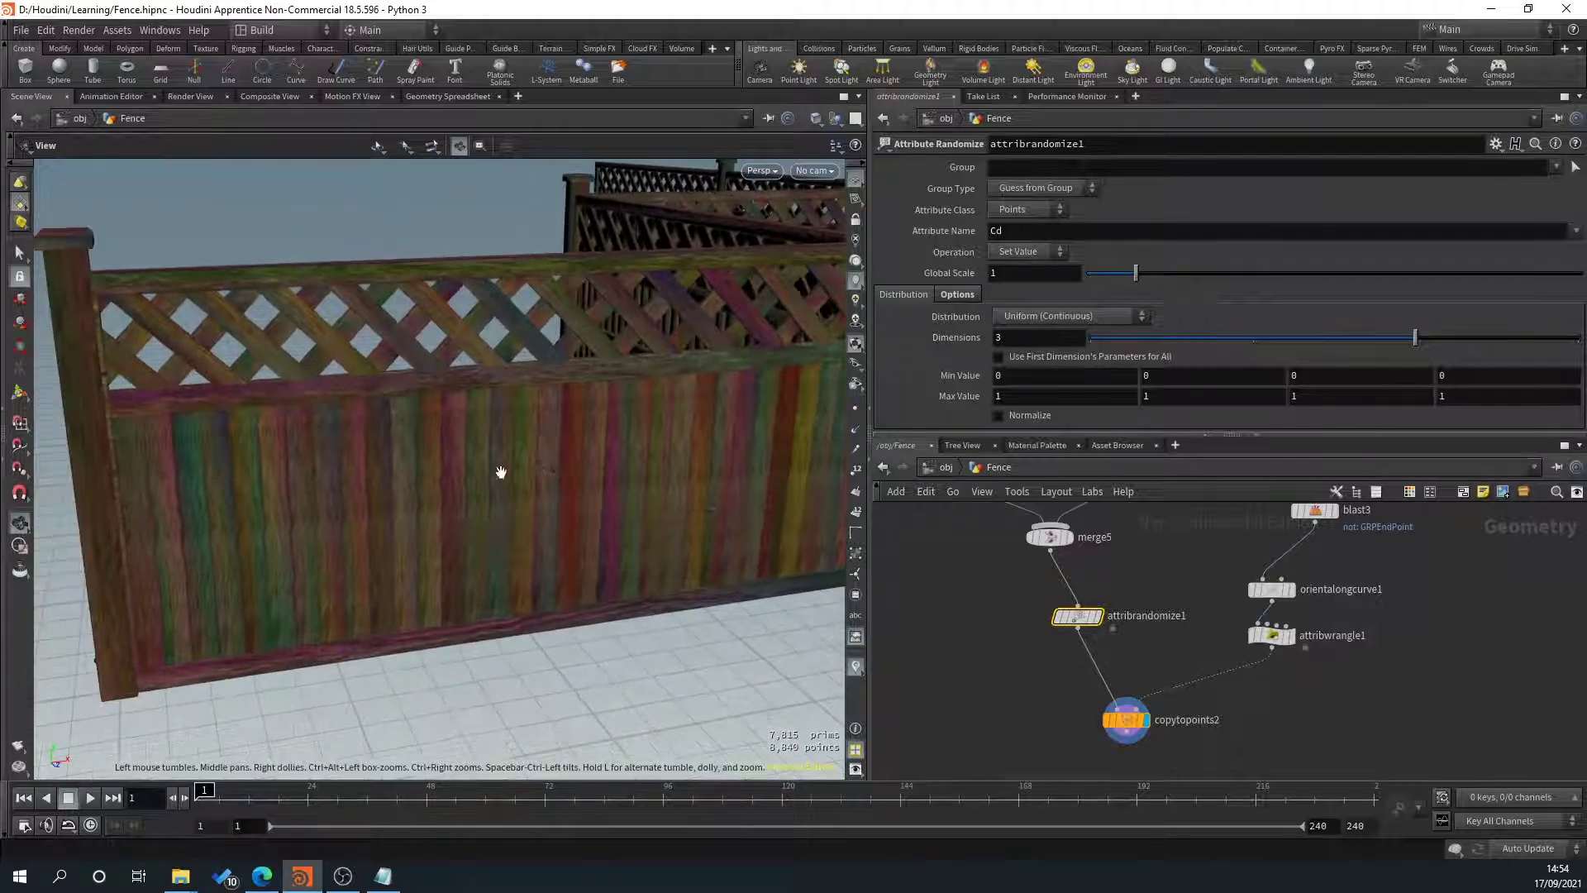
pyautogui.moveTo(1058, 396); pyautogui.dragTo(1094, 372, button='middle')
pyautogui.moveTo(1004, 398); pyautogui.dragTo(978, 399)
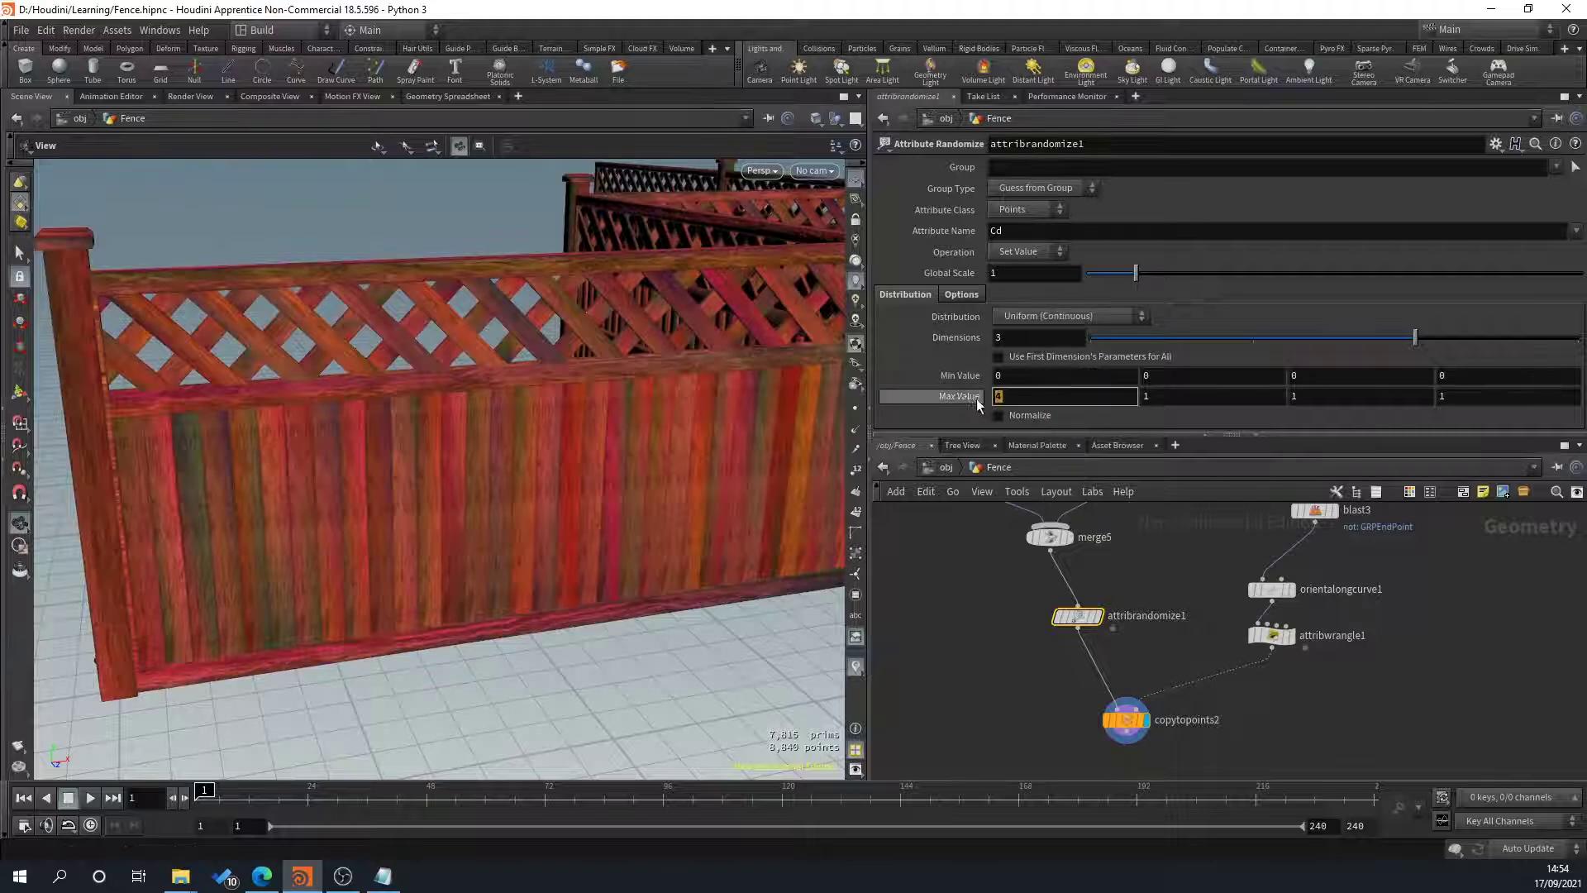
pyautogui.write('1')
pyautogui.press('Return')
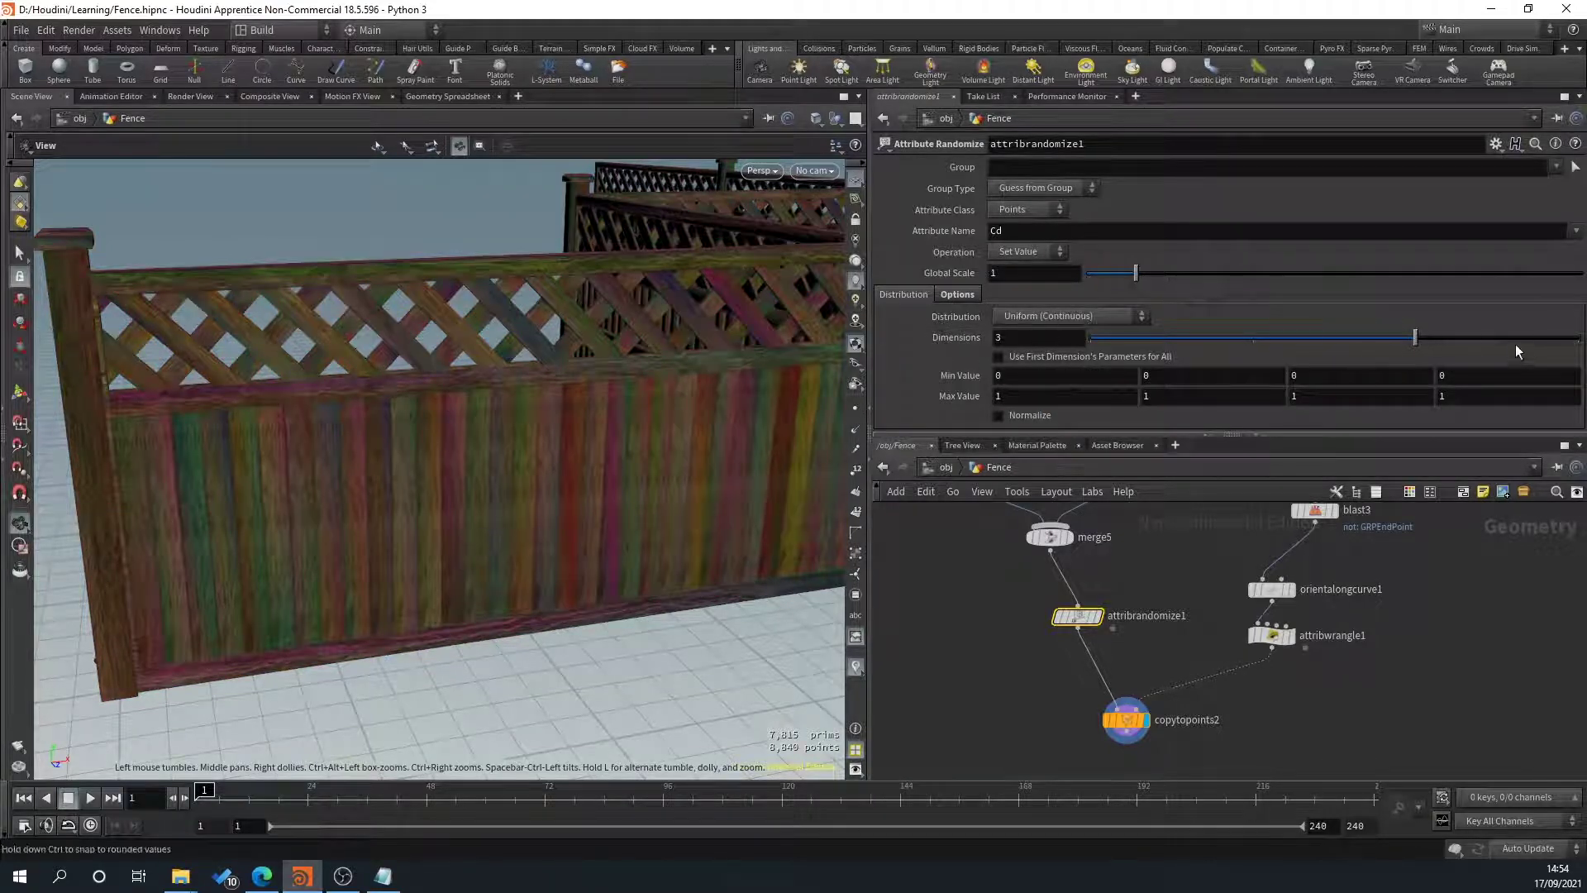
# Set the Dimensions of attribrandomize1 to 1 so the color variation is limited to brightness.
pyautogui.moveTo(1420, 340); pyautogui.dragTo(1127, 345)
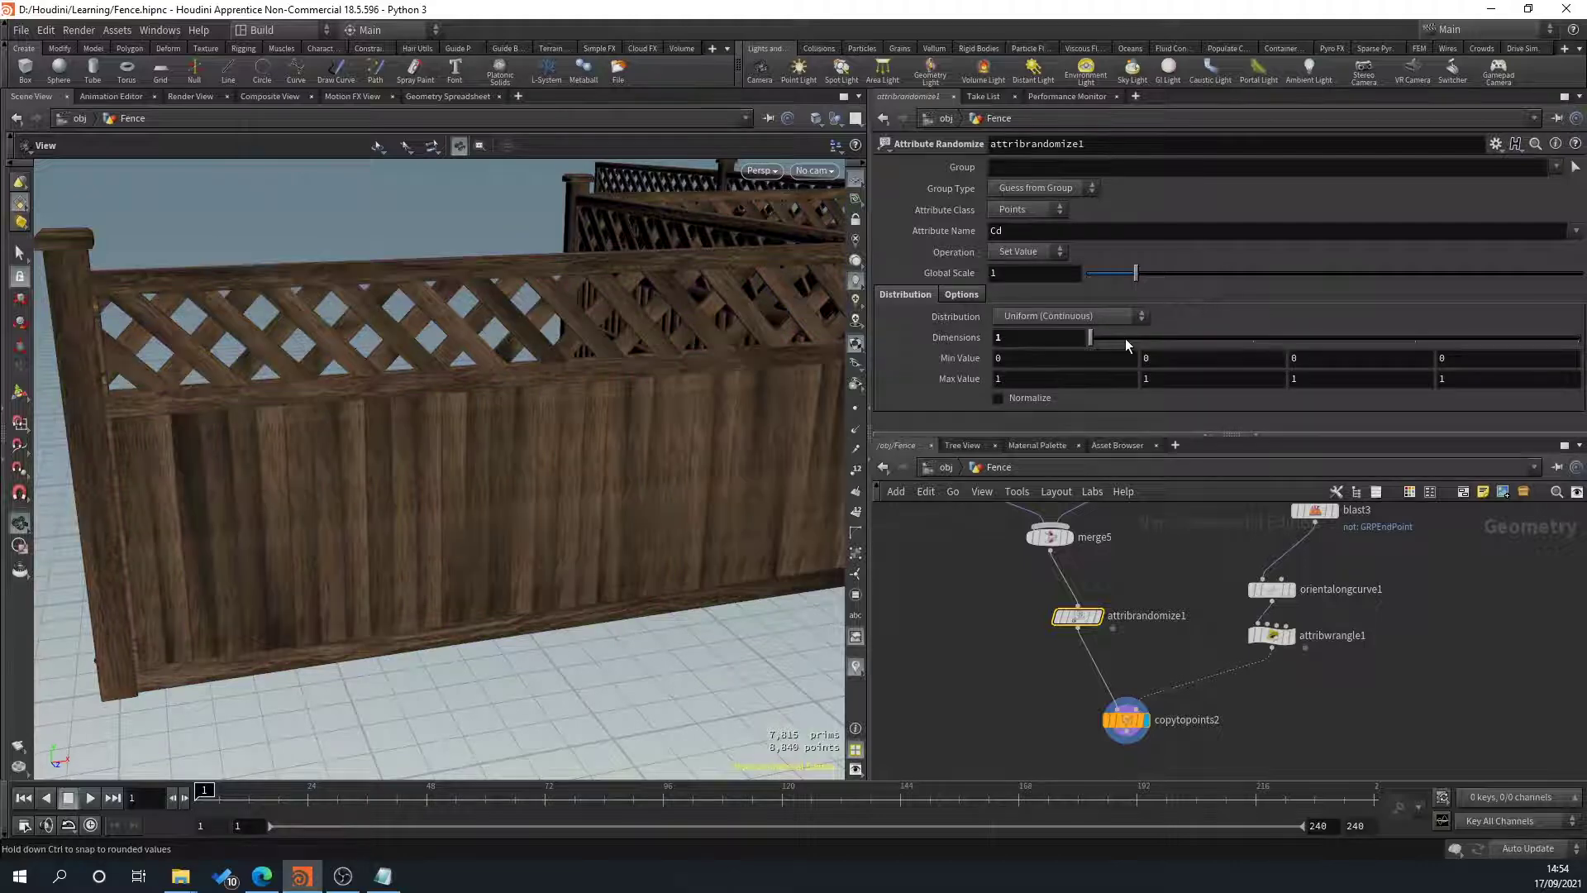
pyautogui.moveTo(479, 604); pyautogui.dragTo(610, 621)
pyautogui.moveTo(1100, 621)
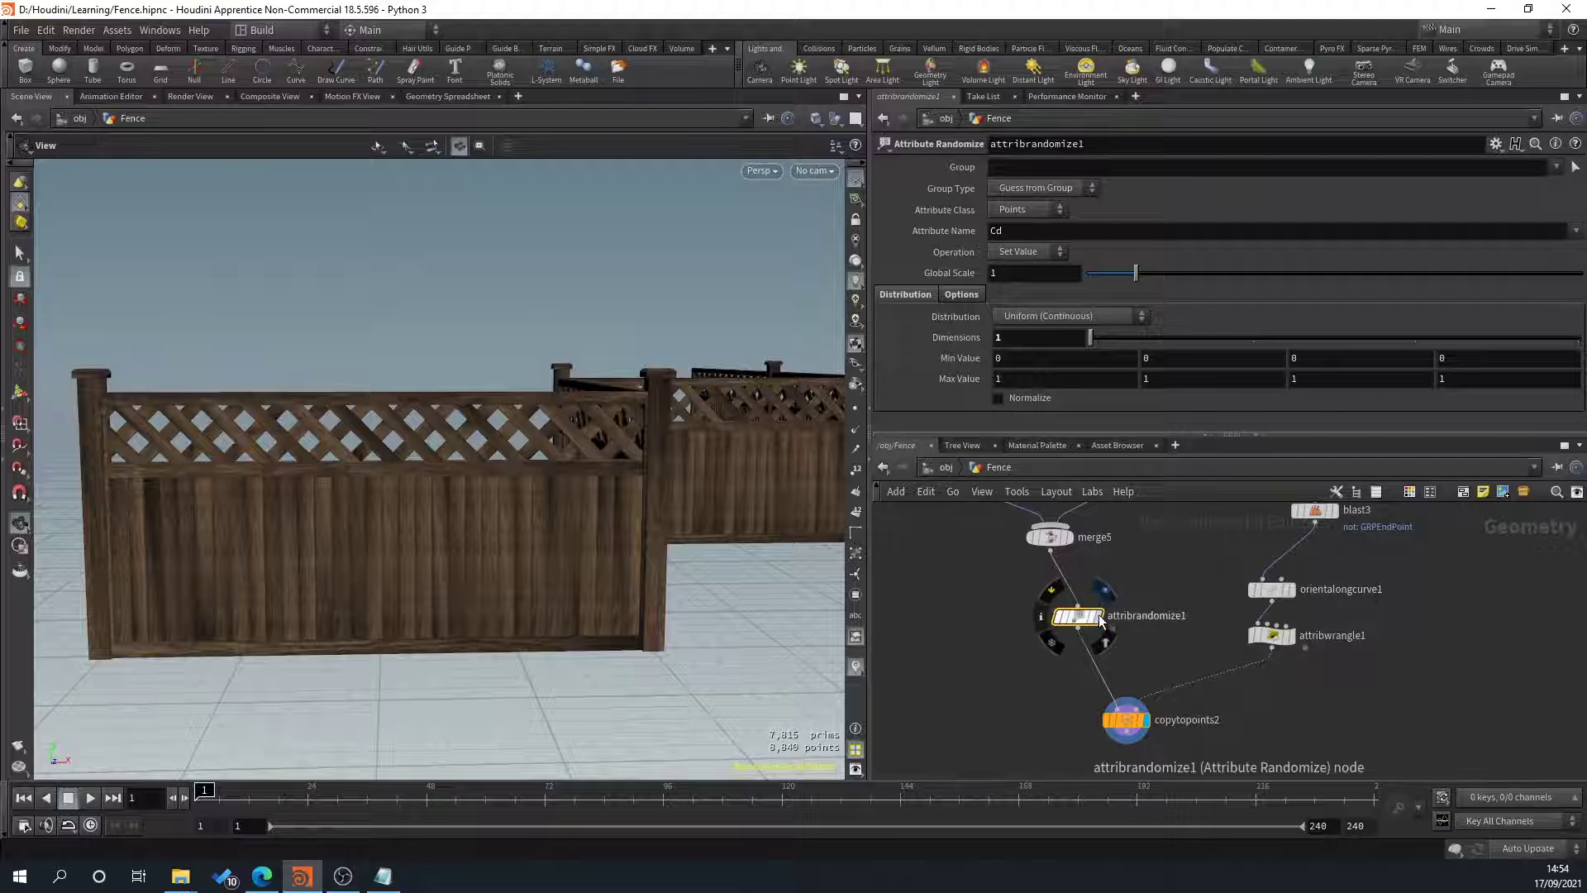
# Display merge5, attribrandomize1 and copytopoints2 in turn to compare the fence before and after the color randomization.
pyautogui.click(1070, 537)
pyautogui.moveTo(392, 583); pyautogui.dragTo(833, 577, button='middle')
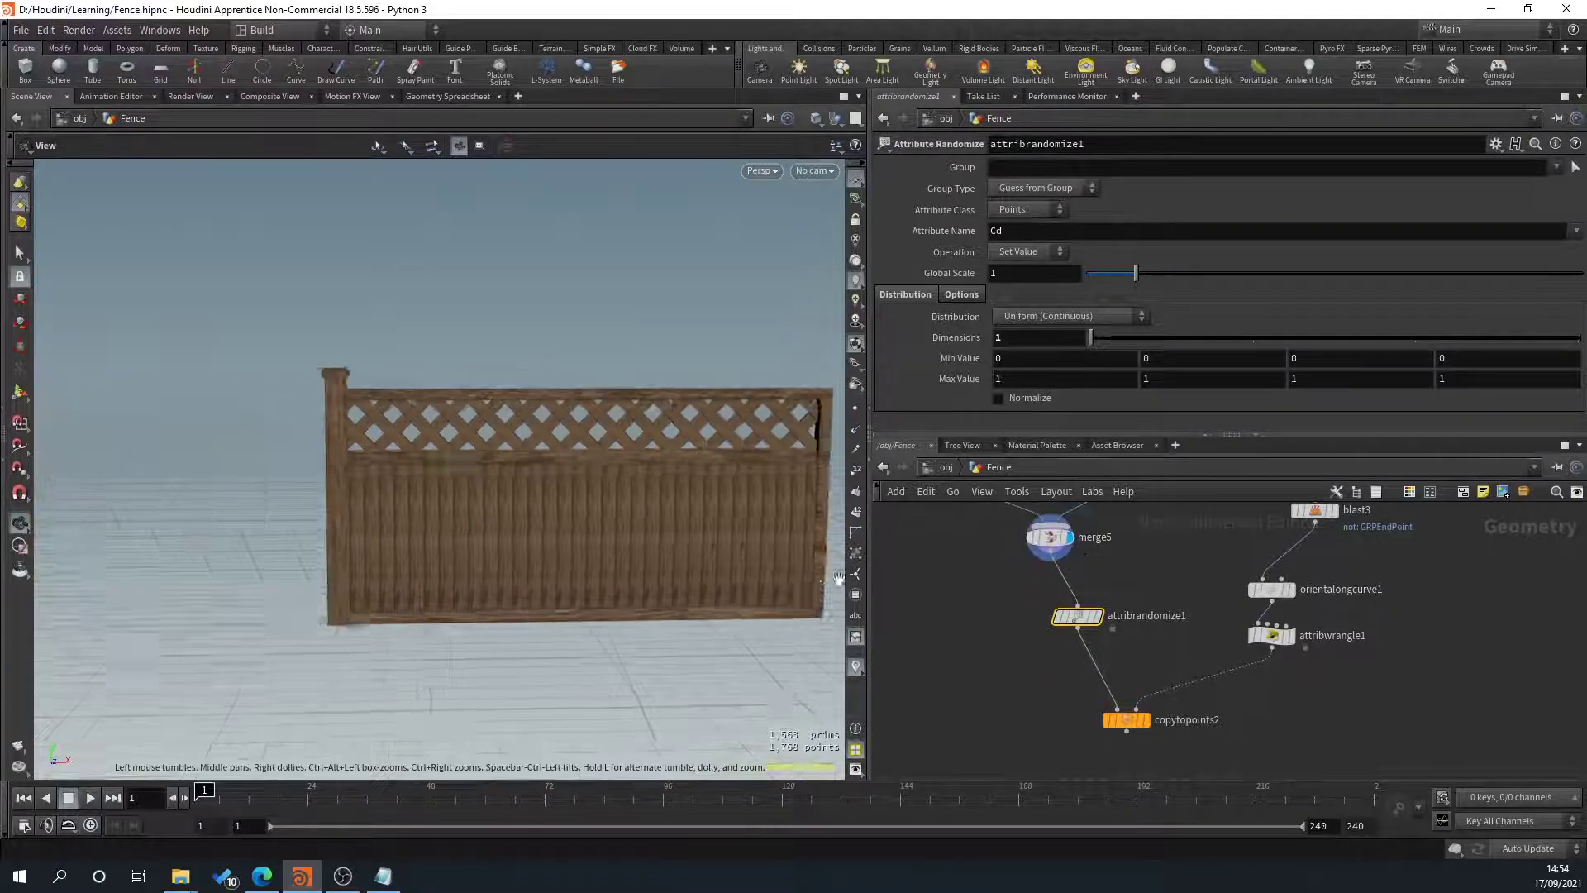
pyautogui.scroll(3, 661, 533)
pyautogui.moveTo(570, 541); pyautogui.dragTo(389, 628)
pyautogui.click(1143, 720)
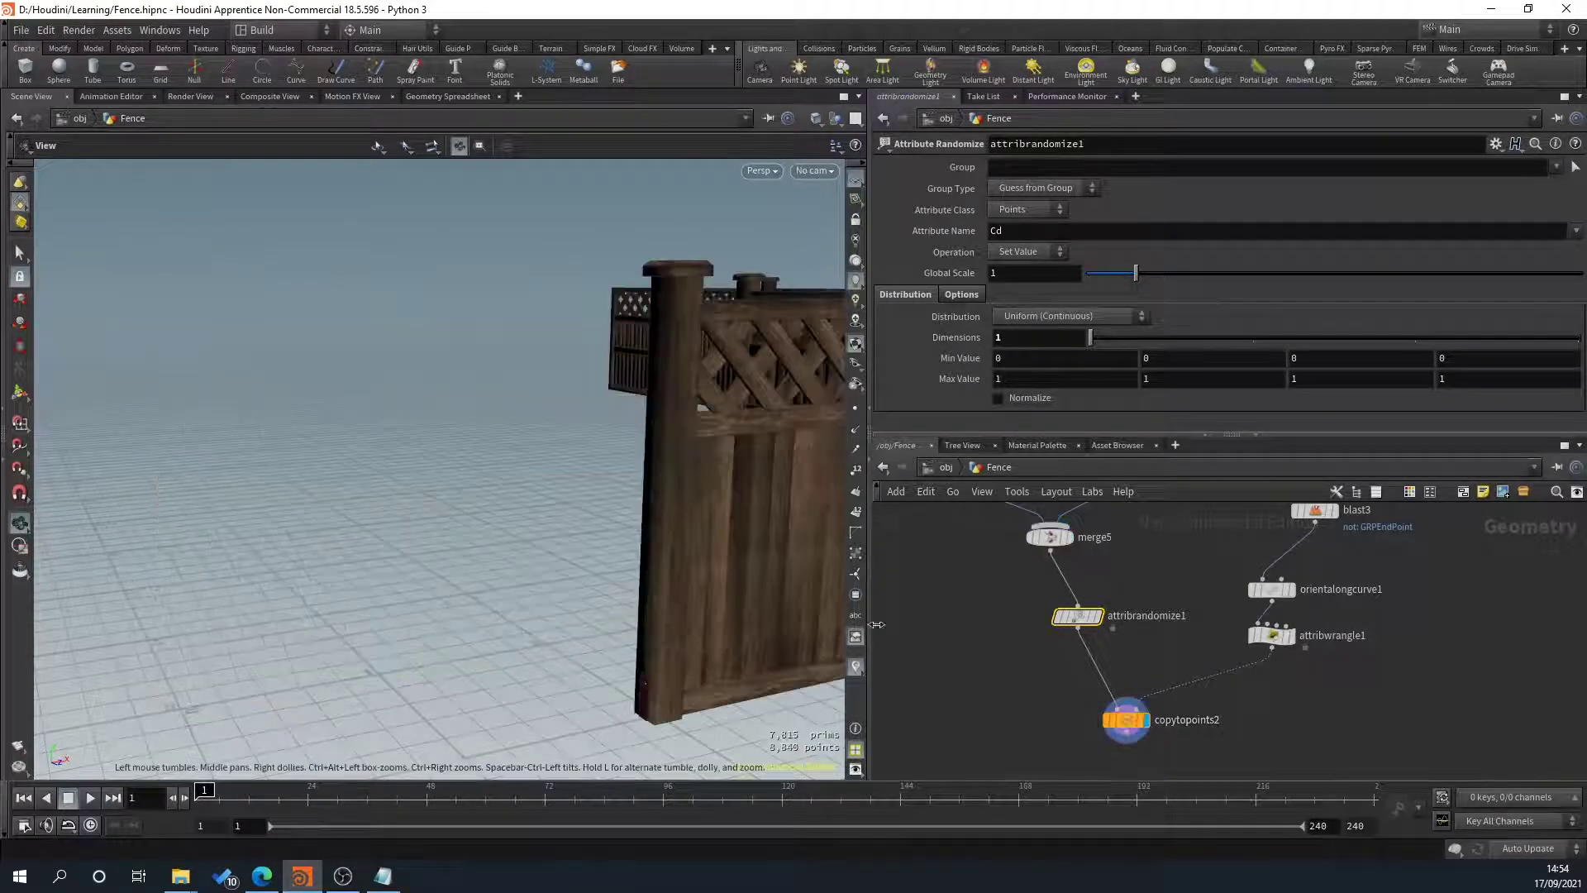
pyautogui.click(1099, 619)
pyautogui.moveTo(579, 506); pyautogui.dragTo(443, 496, button='middle')
pyautogui.scroll(-3, 503, 506)
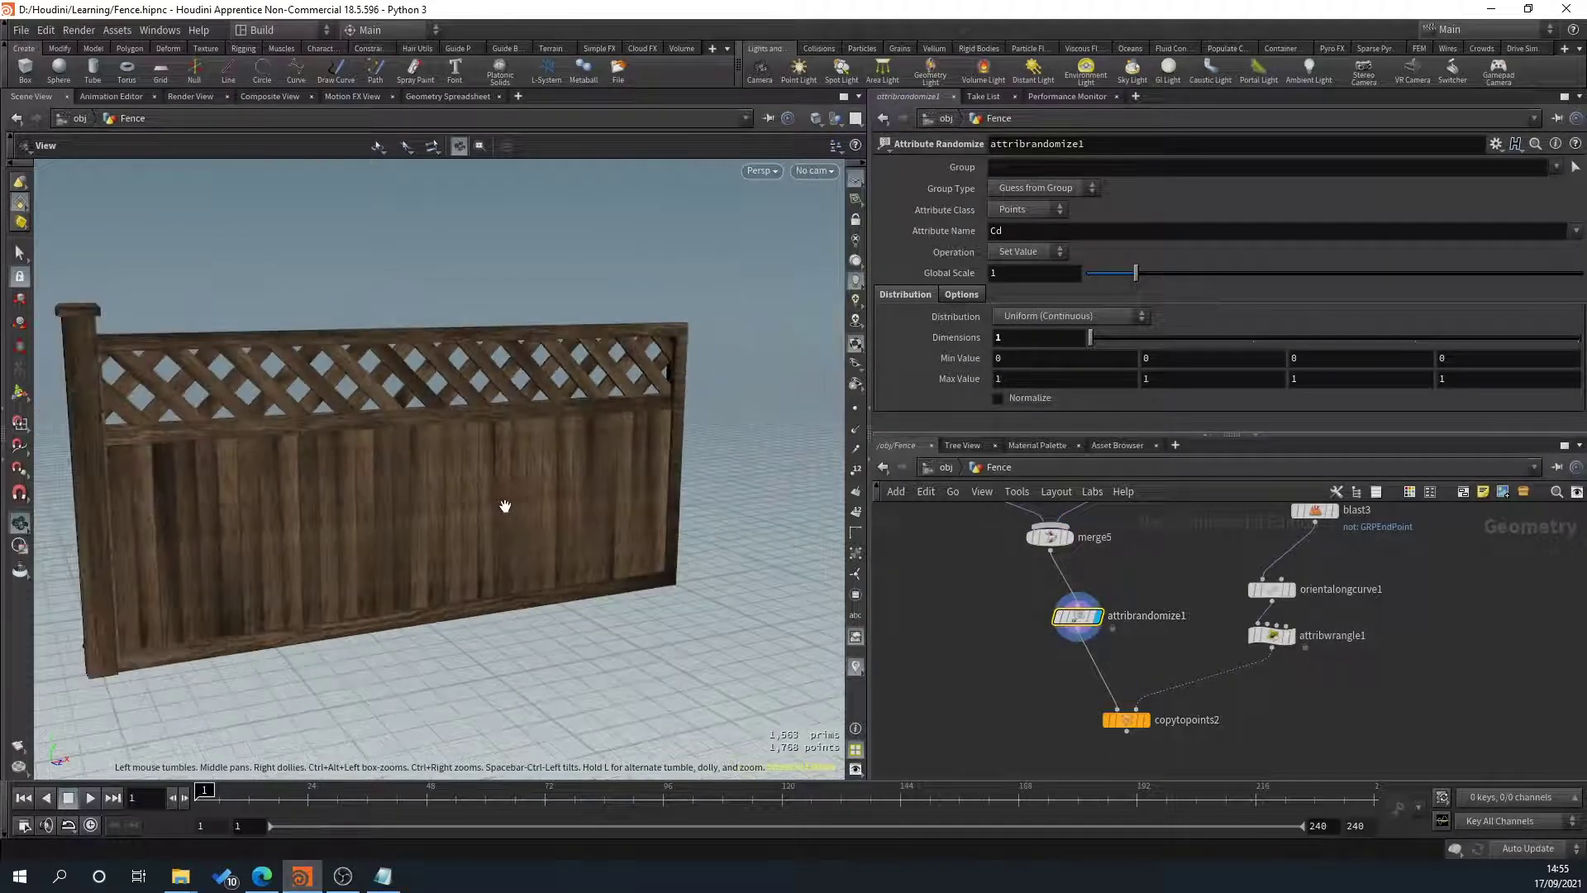
pyautogui.click(1144, 720)
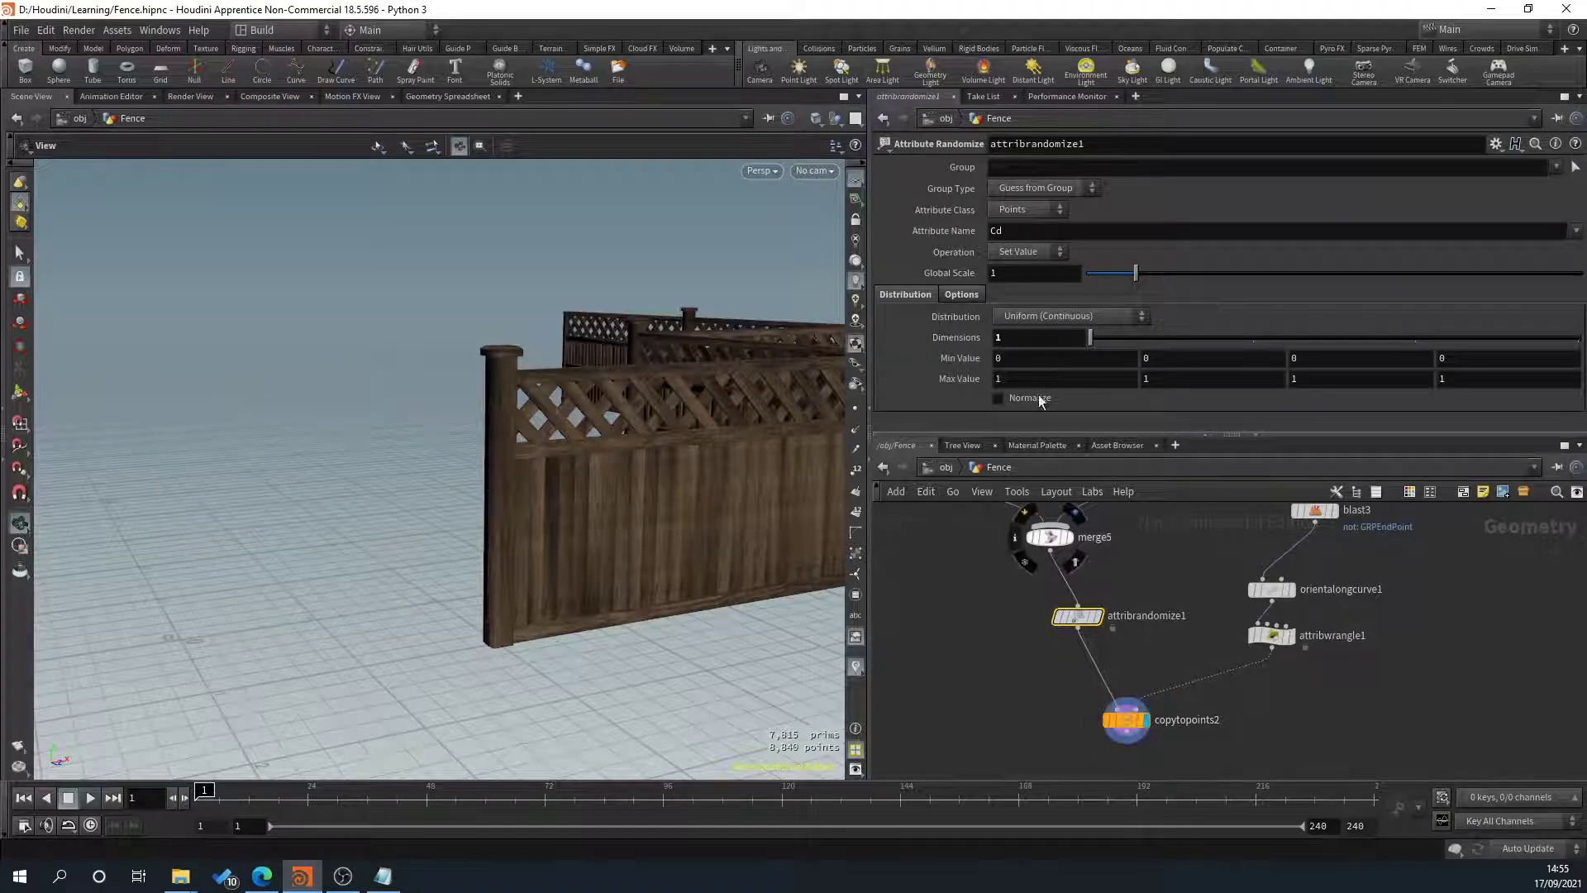
# Undo a trial first Max Value of 11 and set the Global Scale of attribrandomize1 to 2.3.
pyautogui.moveTo(1059, 378); pyautogui.dragTo(1086, 327, button='middle')
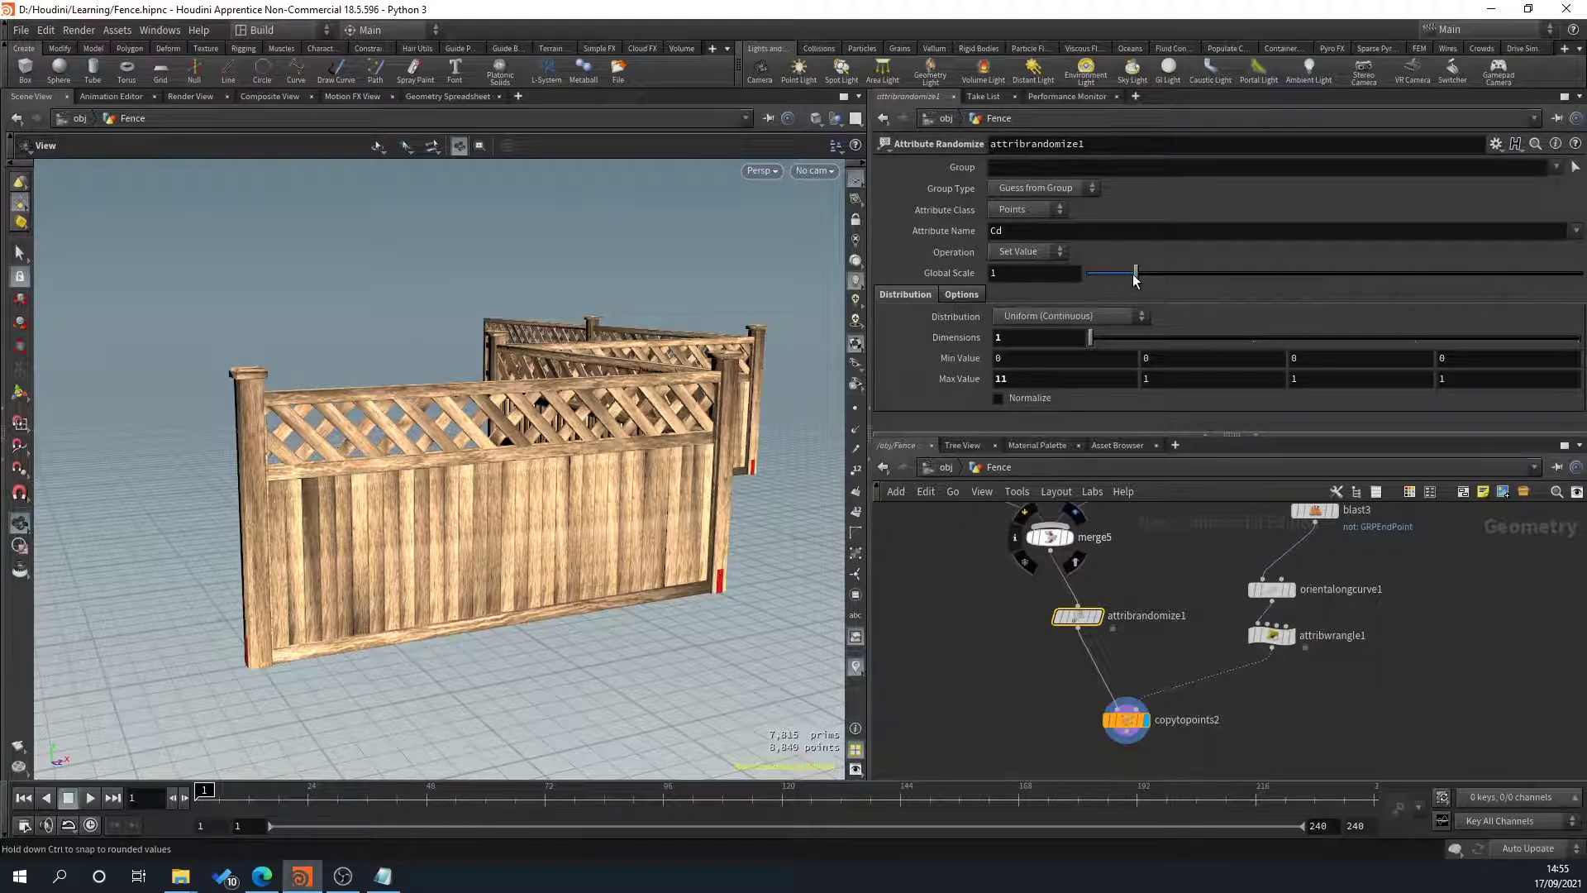
pyautogui.hotkey('ctrl', 'z')
pyautogui.moveTo(1136, 272); pyautogui.dragTo(1200, 273)
pyautogui.moveTo(579, 612); pyautogui.dragTo(496, 597)
pyautogui.moveTo(463, 581); pyautogui.dragTo(376, 542)
pyautogui.moveTo(626, 527); pyautogui.dragTo(562, 529)
pyautogui.scroll(-3, 1247, 659)
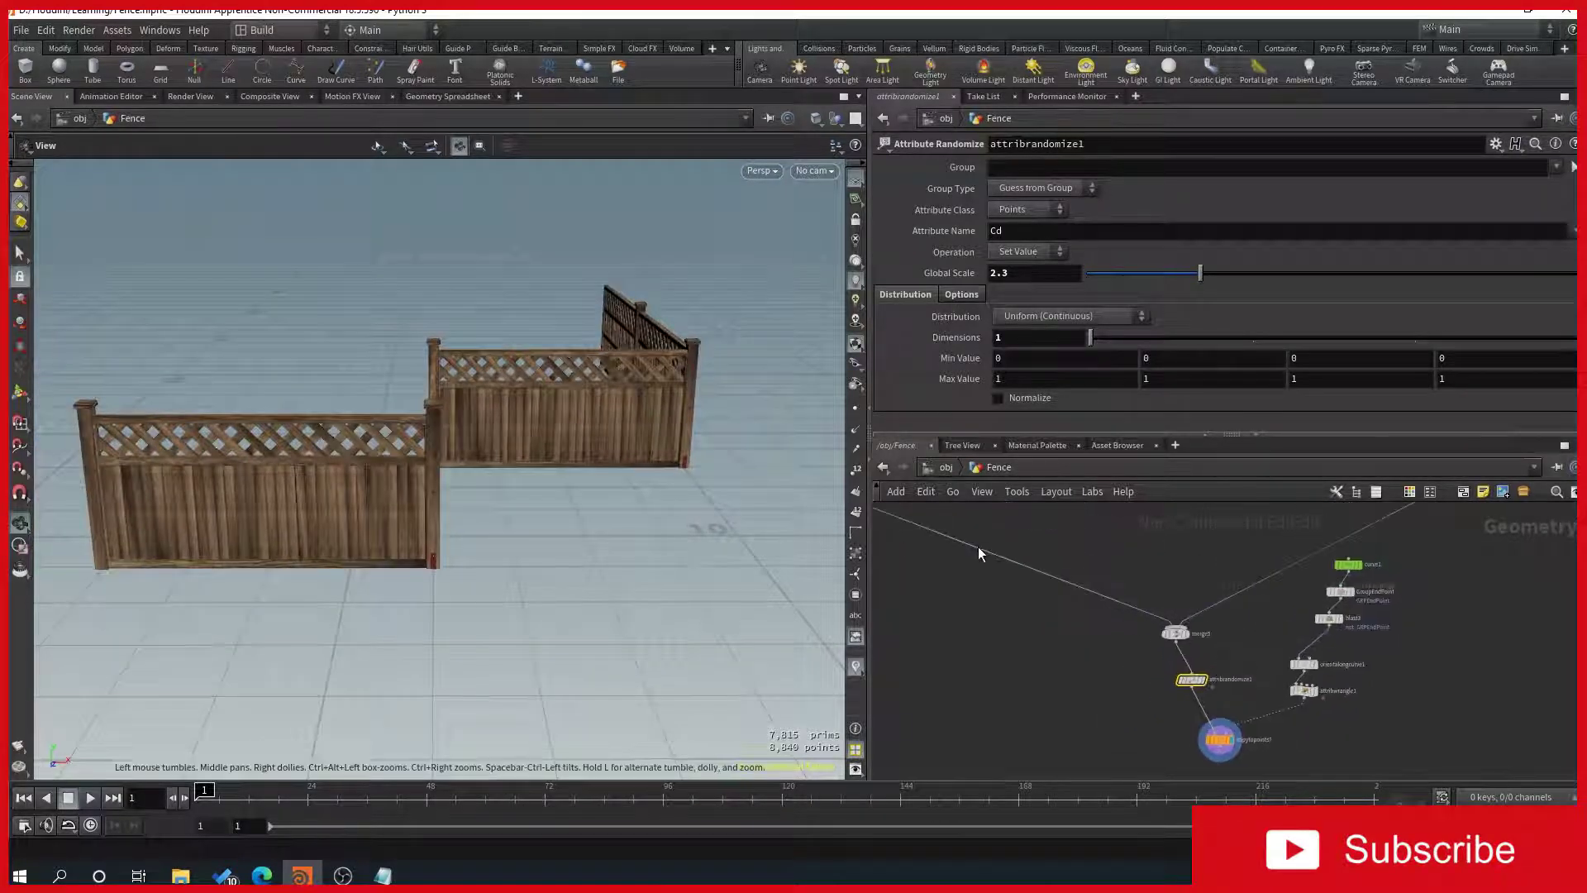
# Examine the finished textured fence from several angles and review the whole node network.
pyautogui.moveTo(910, 612); pyautogui.dragTo(1082, 721, button='middle')
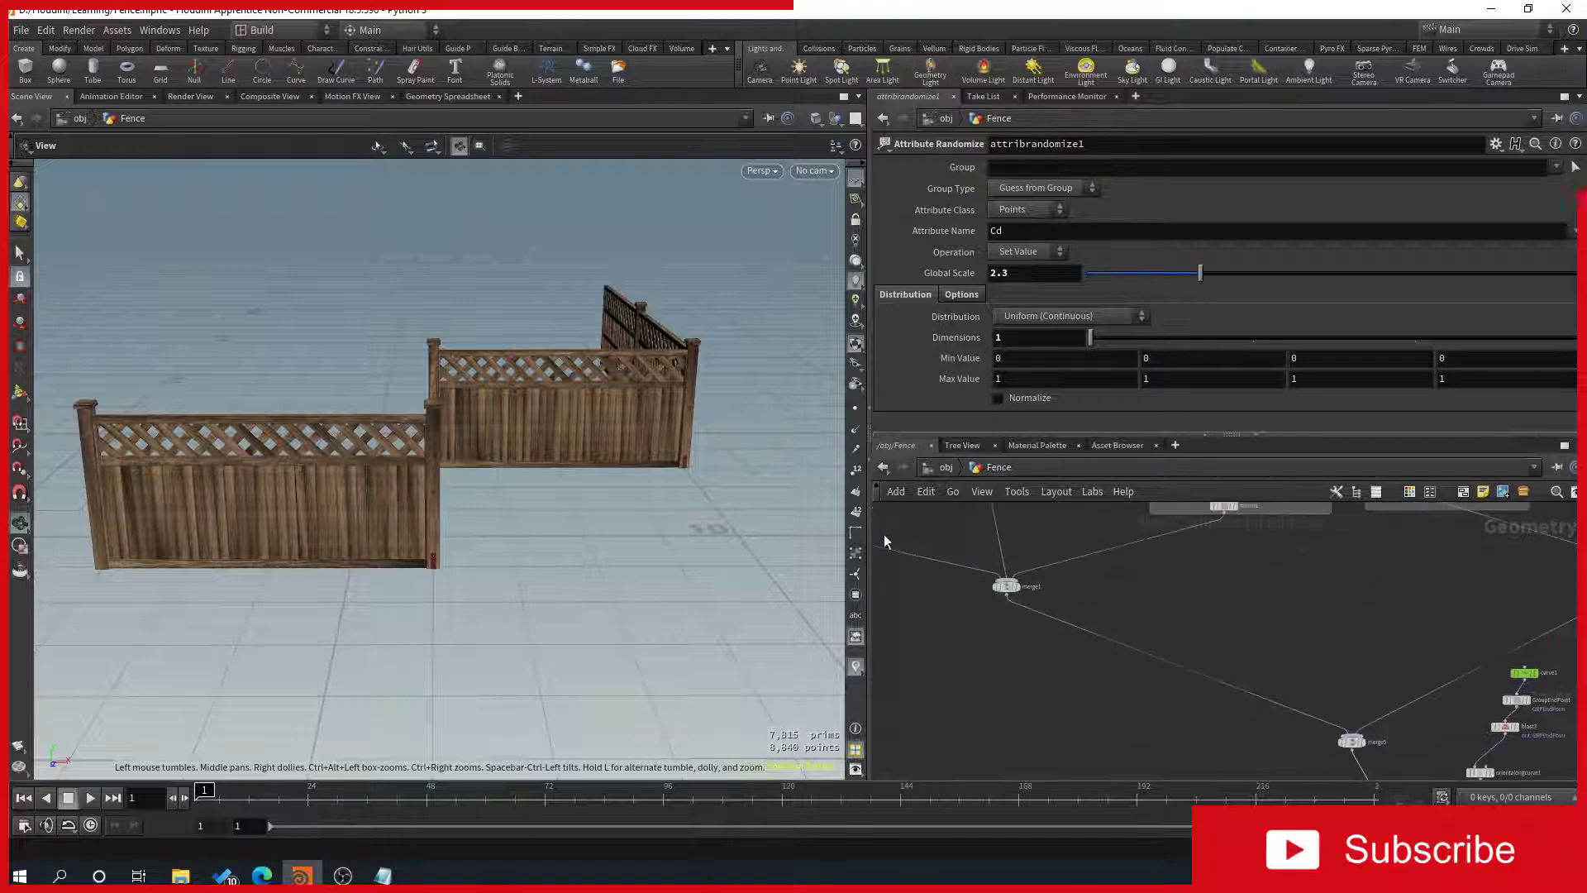
pyautogui.moveTo(1197, 625); pyautogui.dragTo(1045, 744, button='middle')
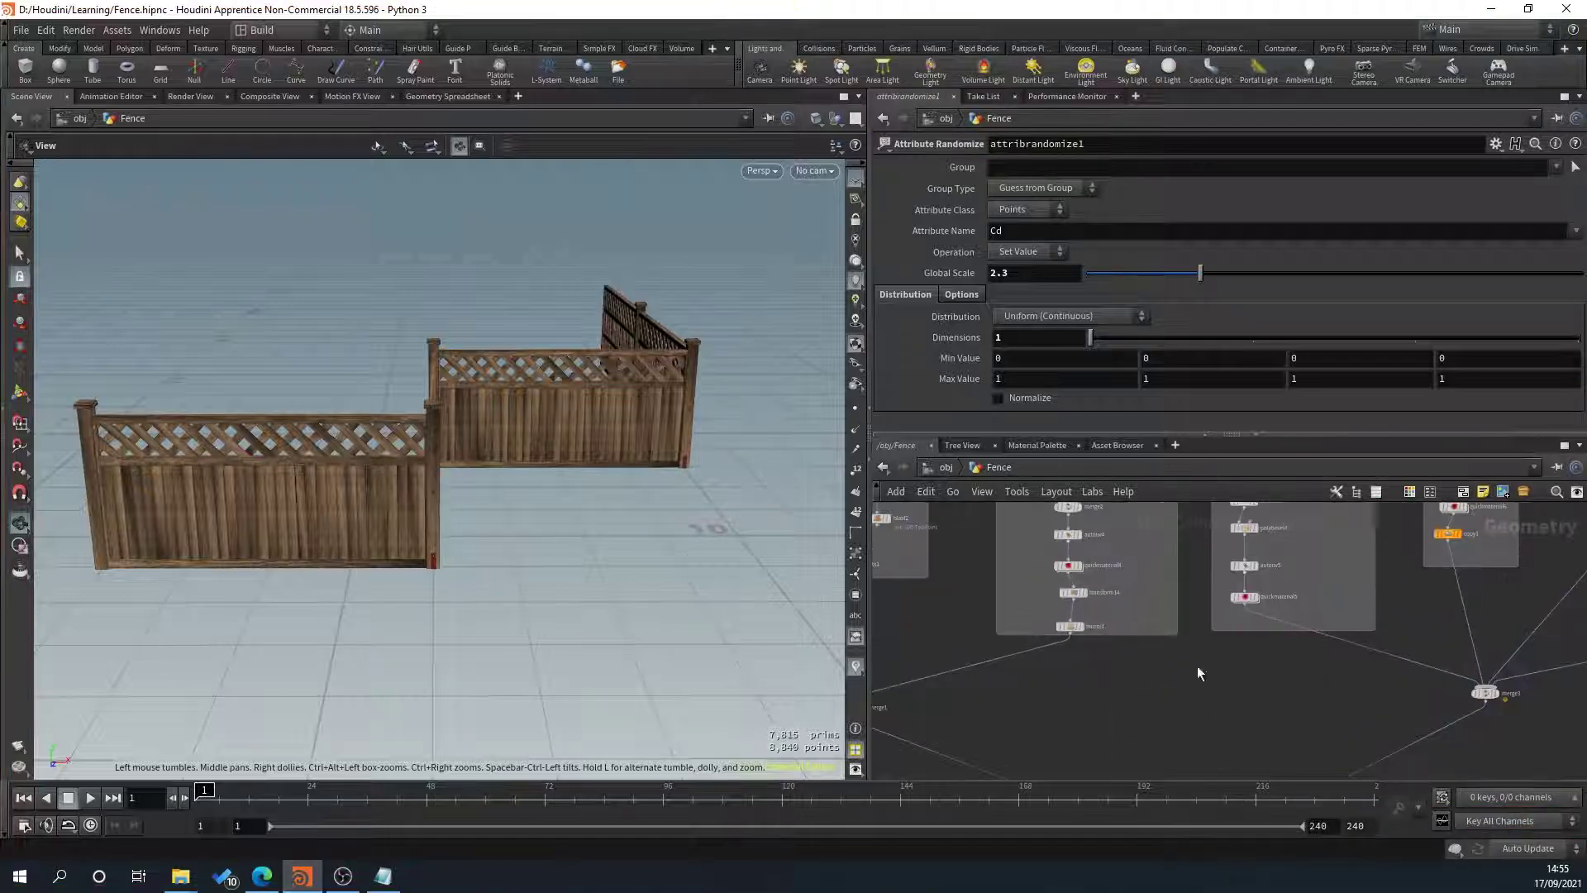
pyautogui.moveTo(462, 578); pyautogui.dragTo(744, 606)
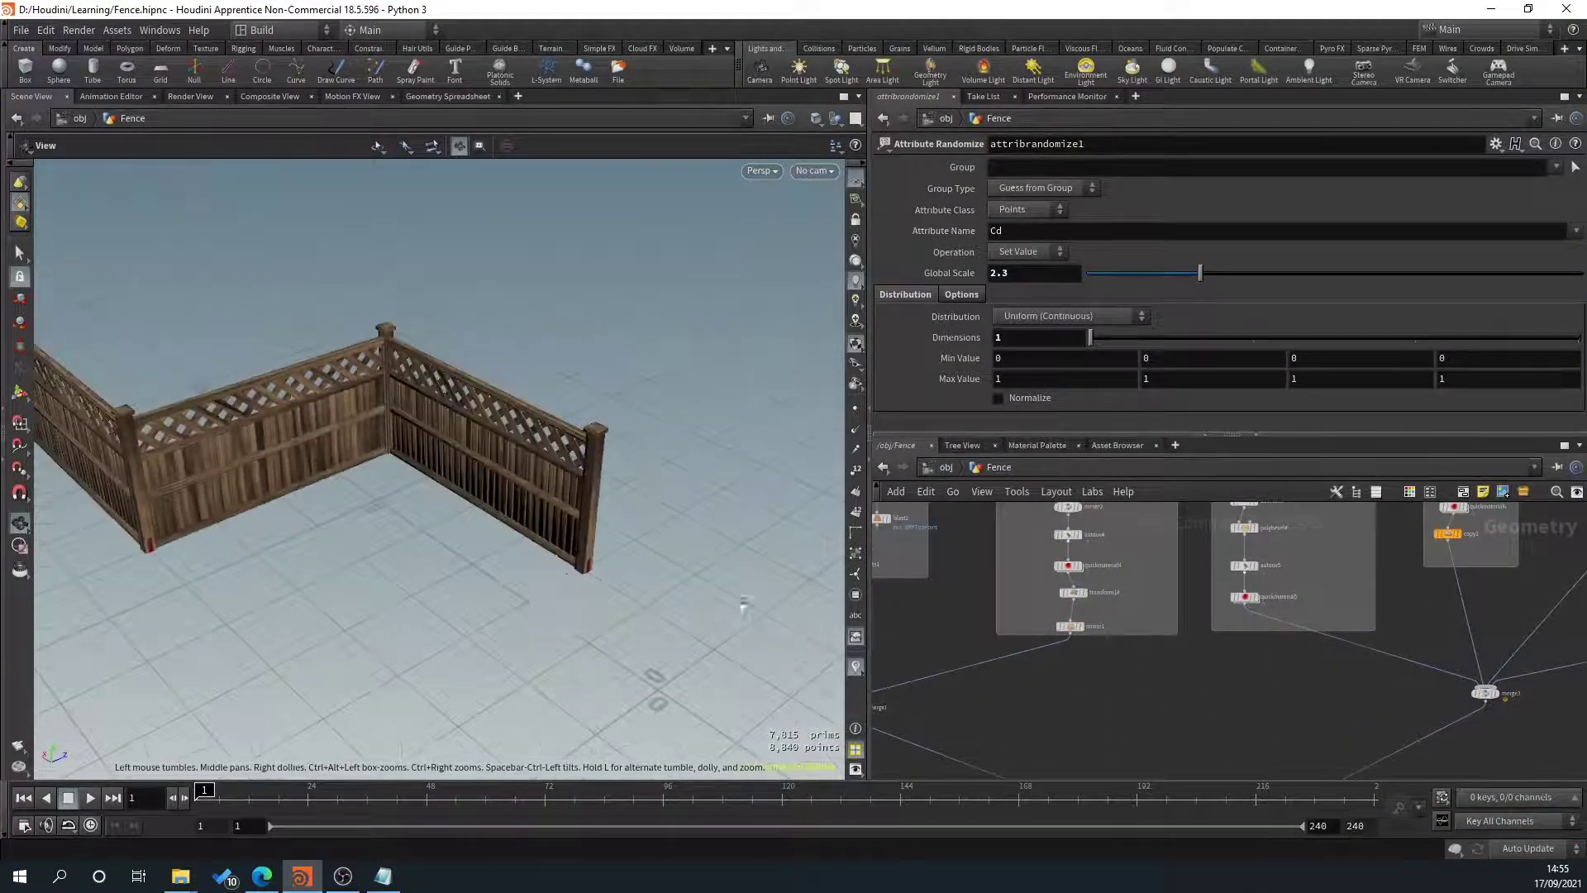
pyautogui.moveTo(620, 530); pyautogui.dragTo(493, 552)
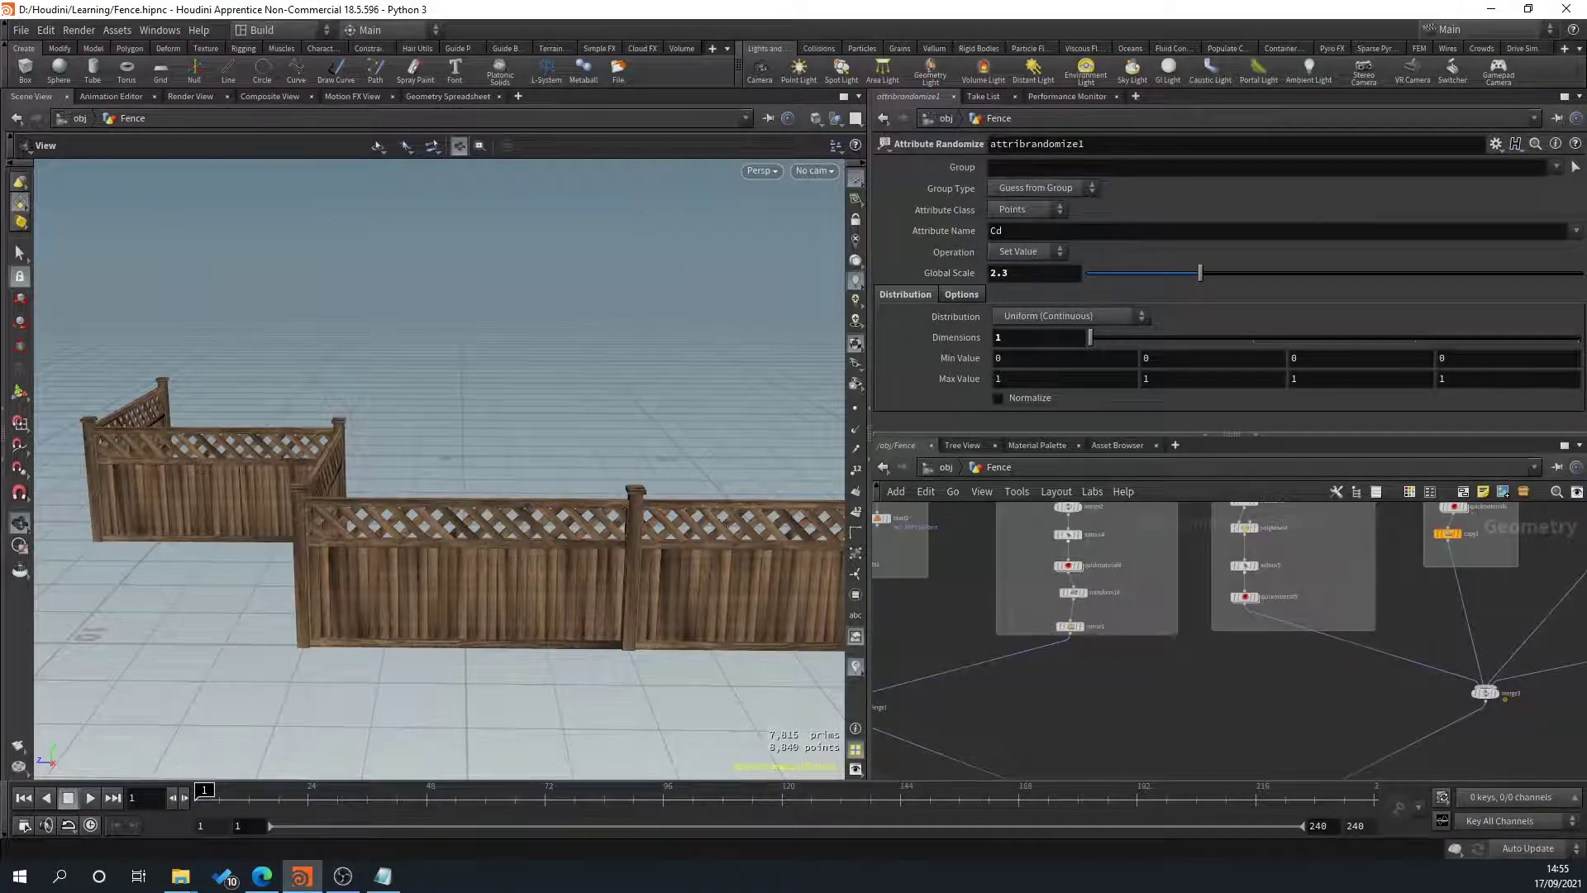
pyautogui.moveTo(403, 401); pyautogui.dragTo(383, 581)
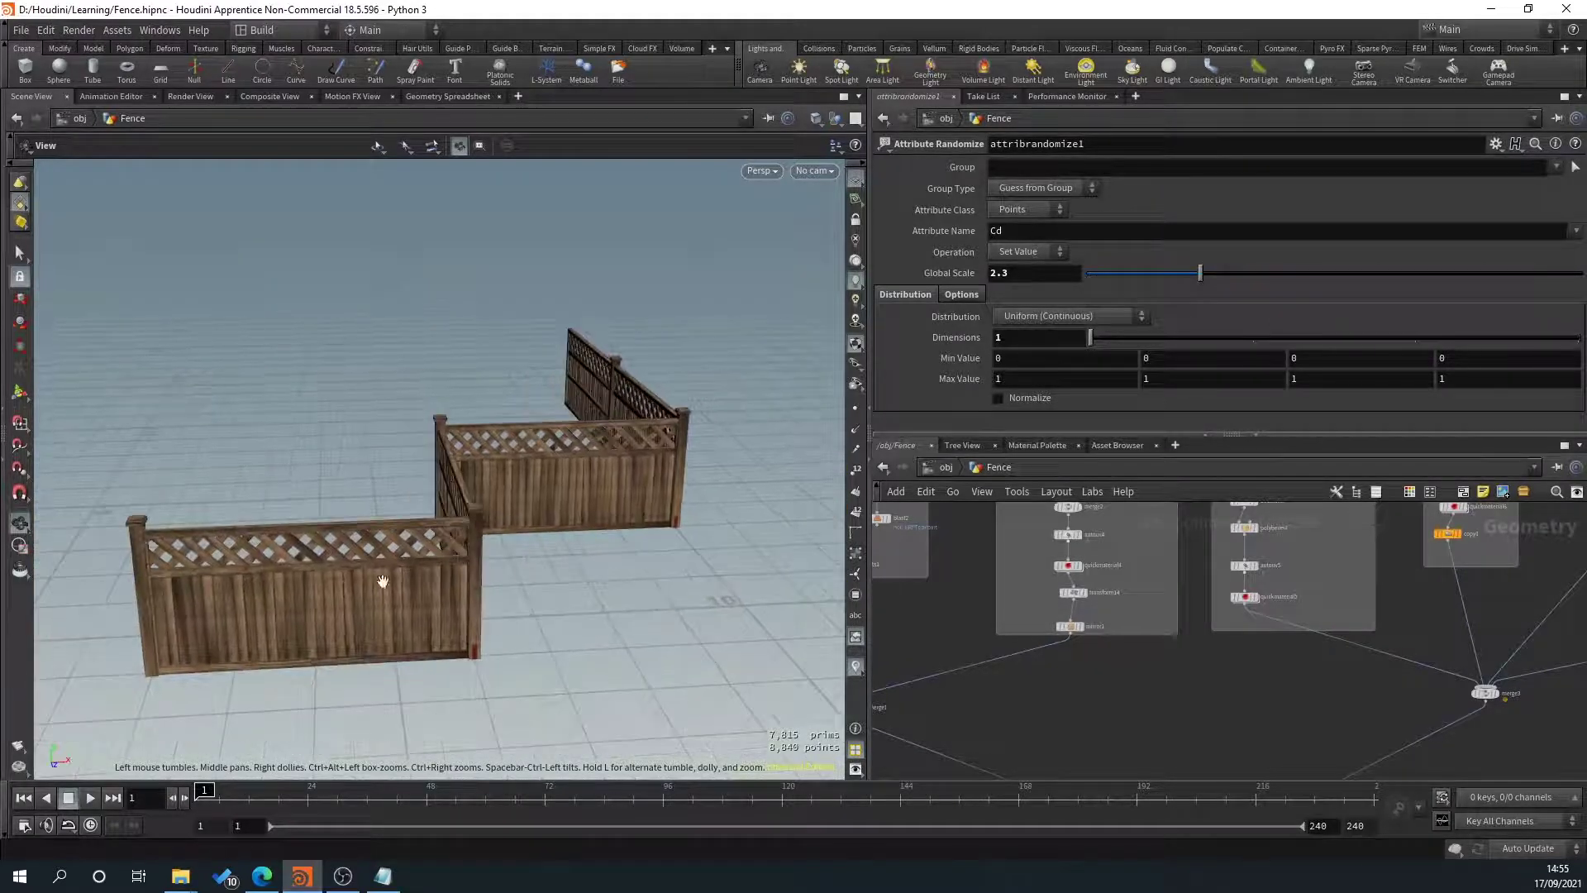
pyautogui.moveTo(593, 507); pyautogui.dragTo(190, 527)
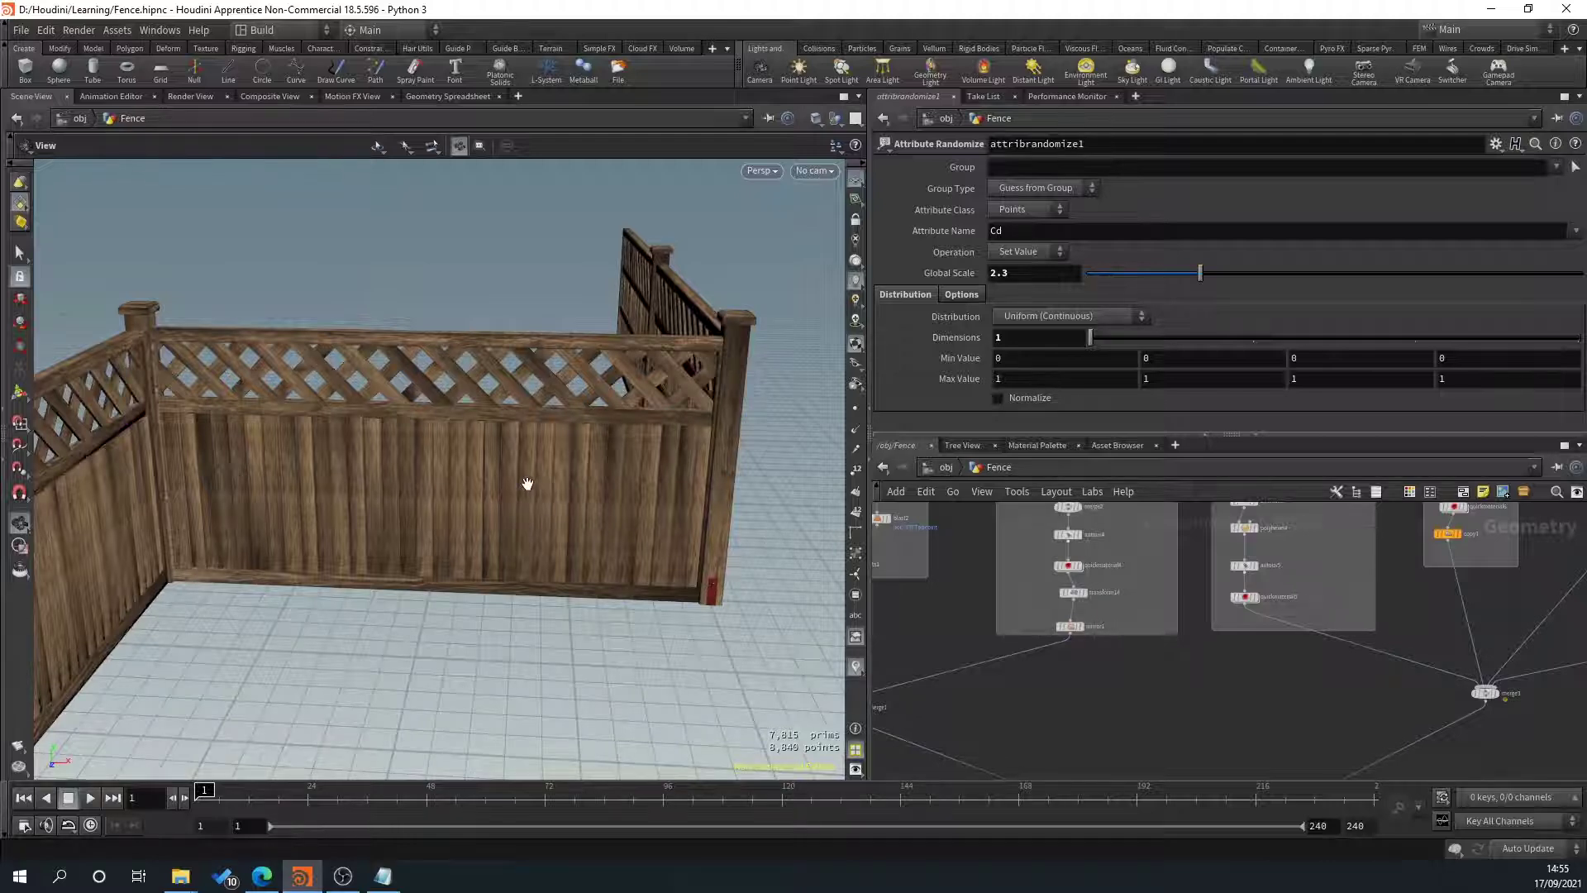
pyautogui.scroll(-3, 441, 629)
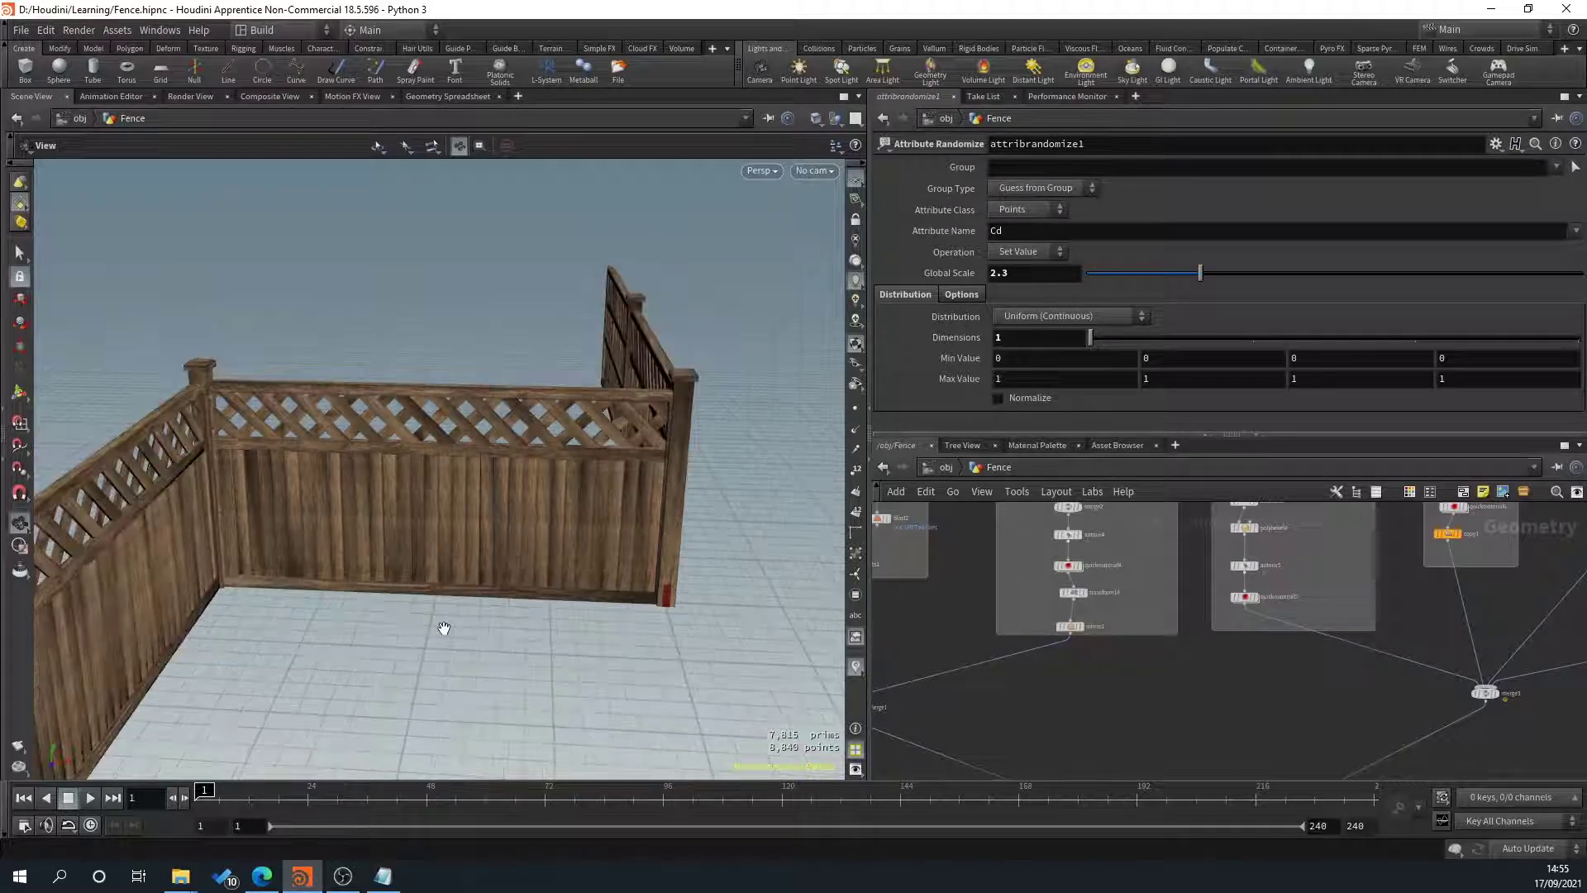
pyautogui.moveTo(385, 615); pyautogui.dragTo(418, 593, button='middle')
pyautogui.moveTo(418, 593); pyautogui.dragTo(518, 605)
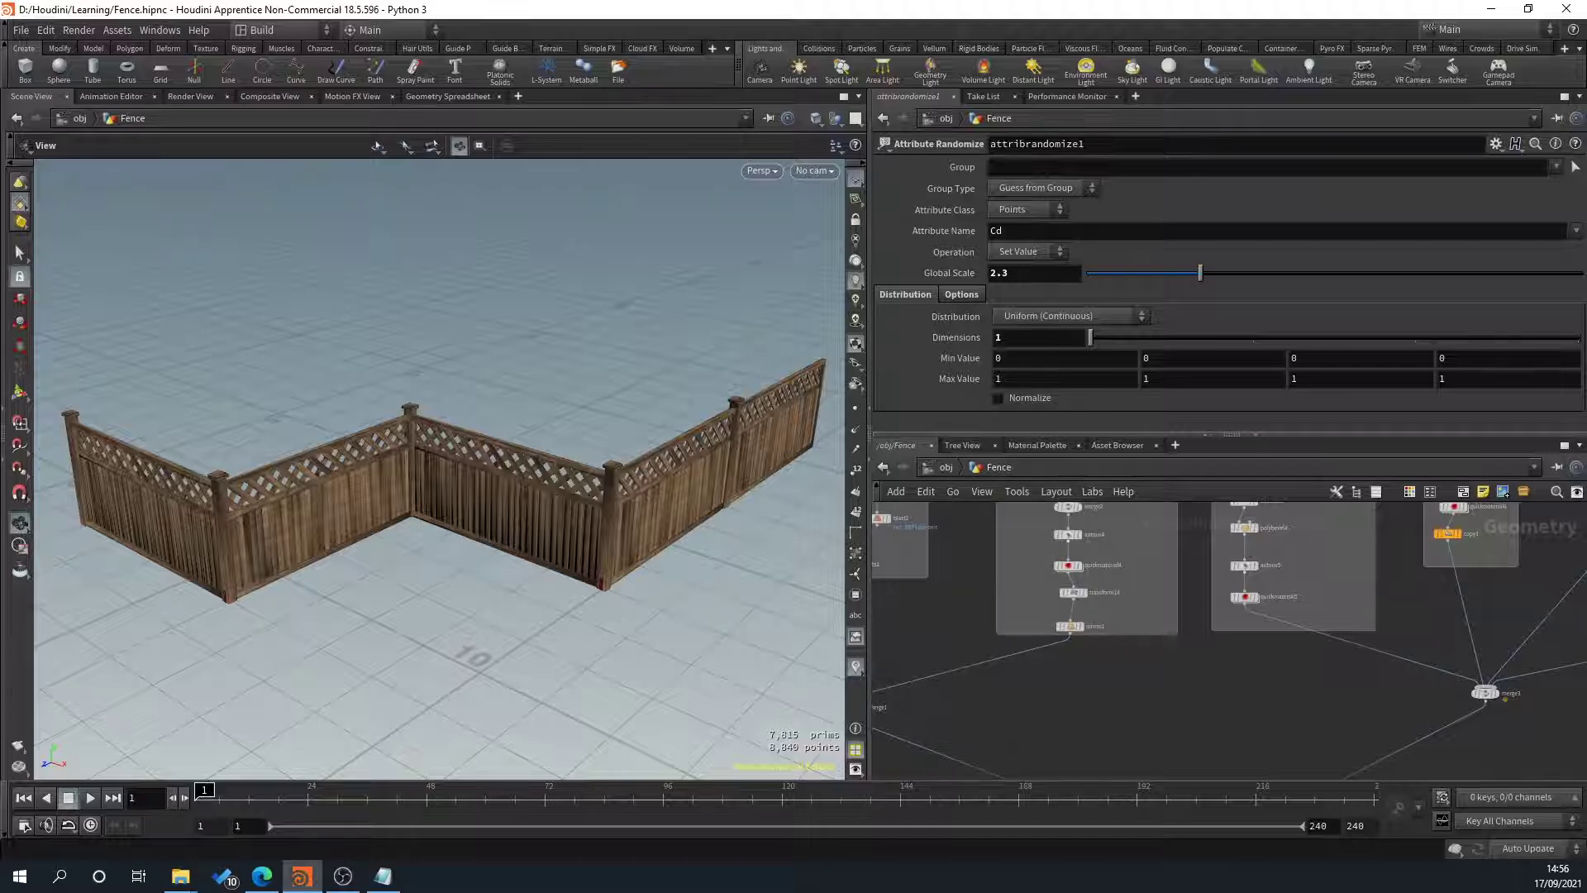
pyautogui.scroll(-5, 1307, 615)
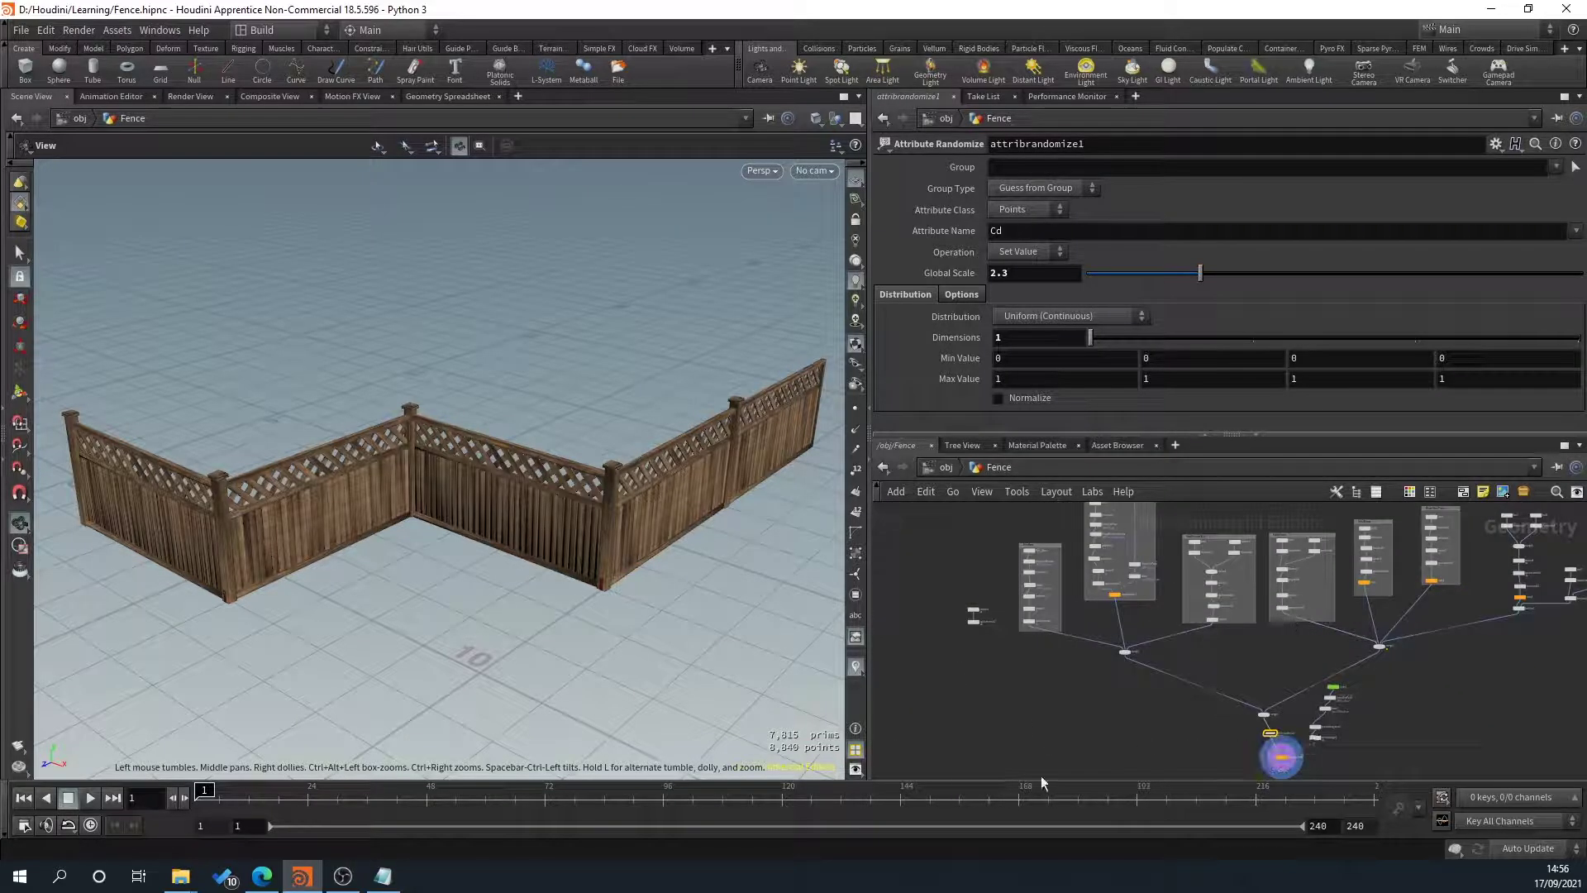